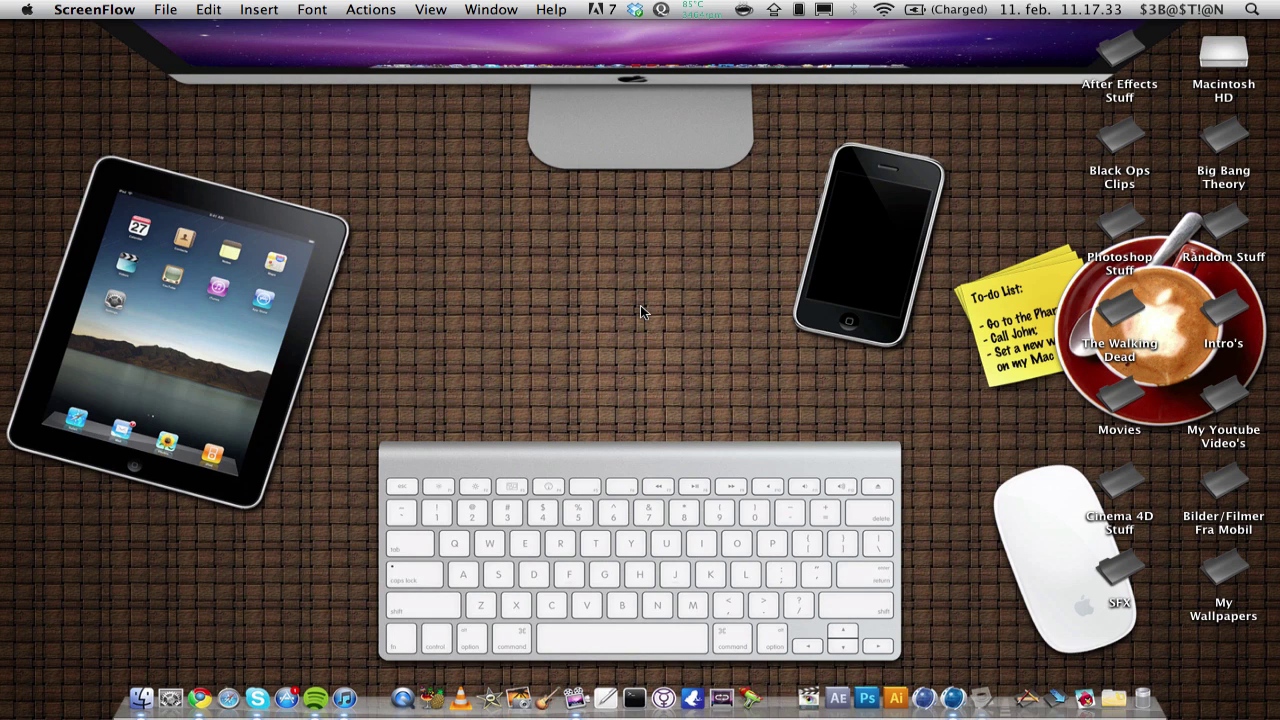
- Play the COMIC TITLE animation to frame 88 and render the active view as a preview
{"action": "key", "text": "F8"}
{"action": "left_click", "coordinate": [597, 520]}
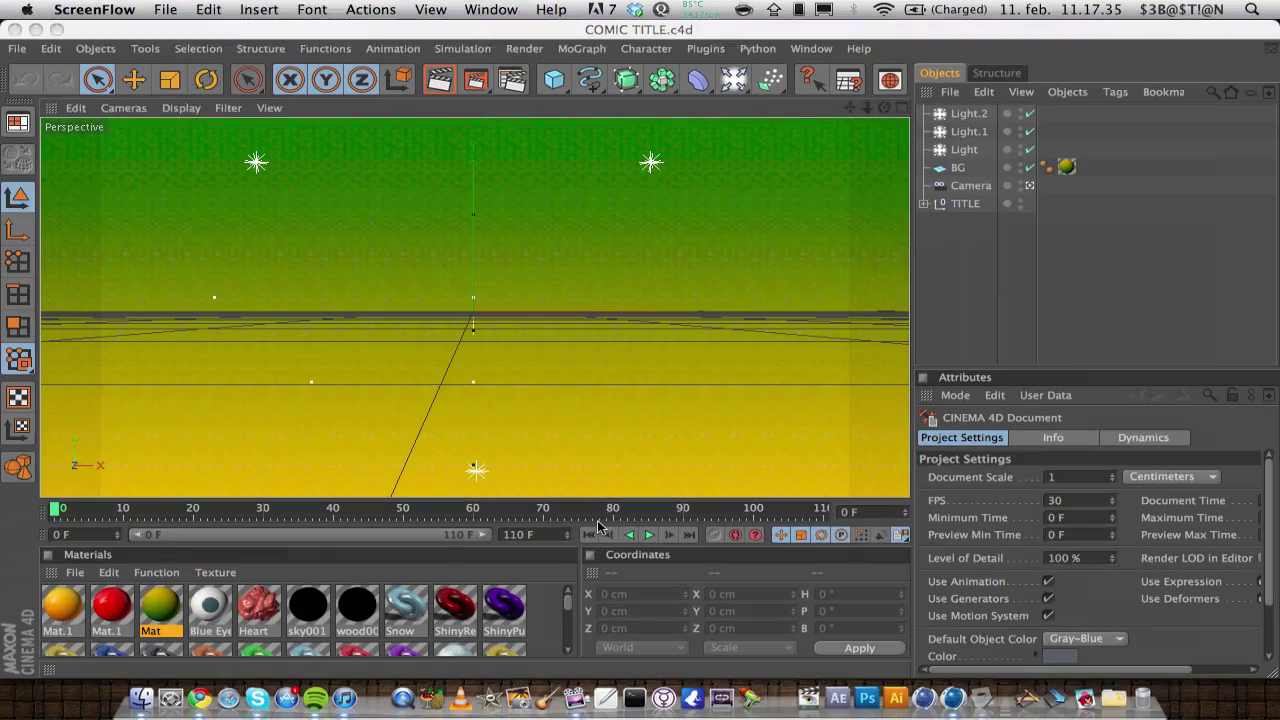
{"action": "left_click", "coordinate": [648, 537]}
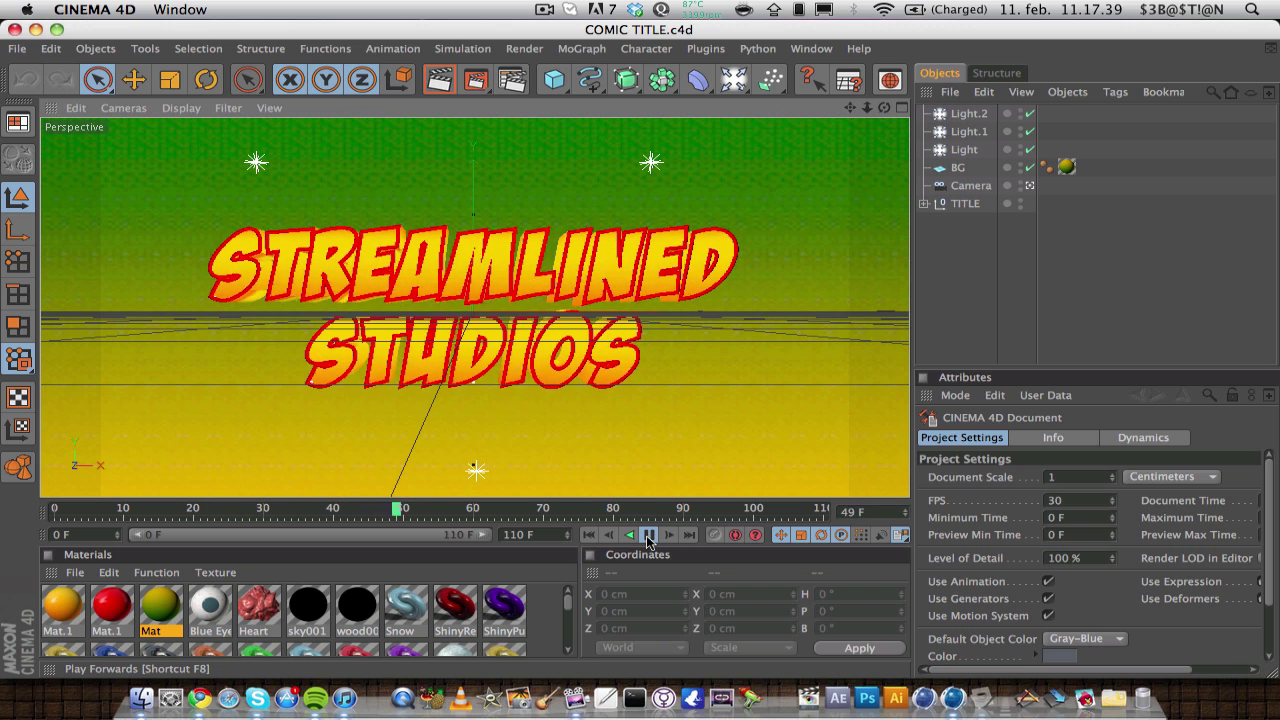
{"action": "left_click", "coordinate": [648, 537]}
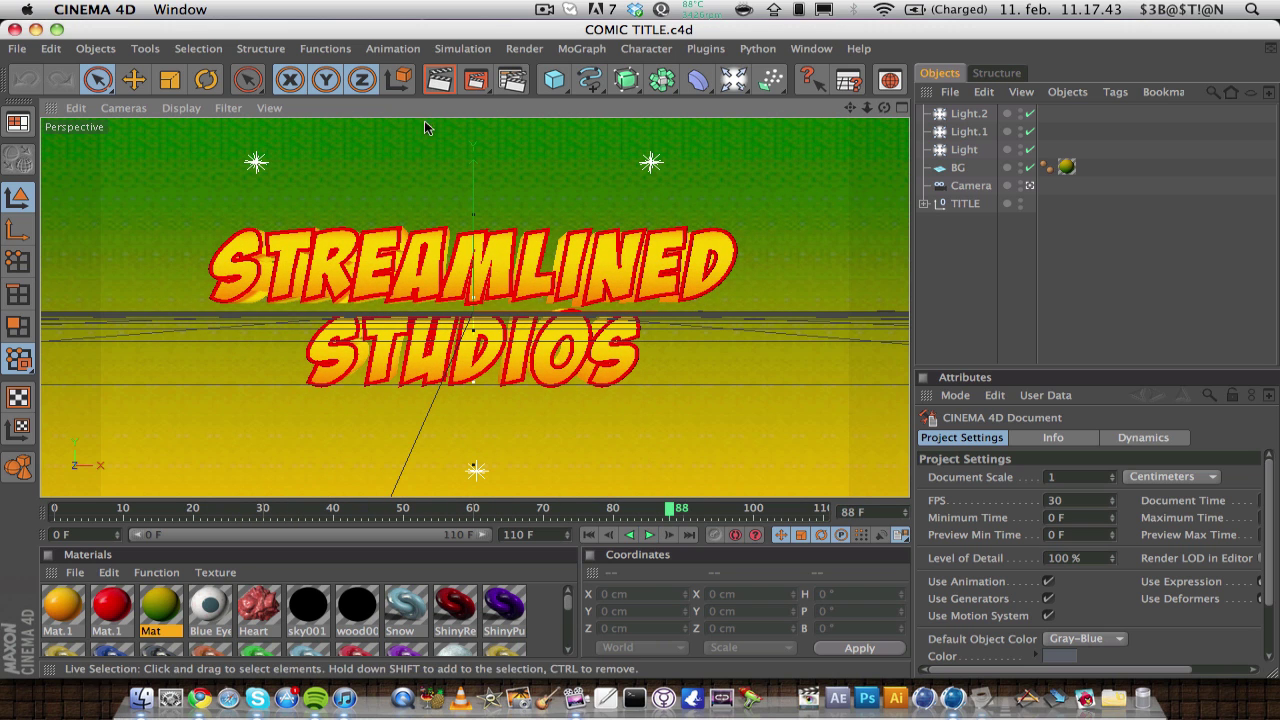
{"action": "left_click", "coordinate": [449, 83]}
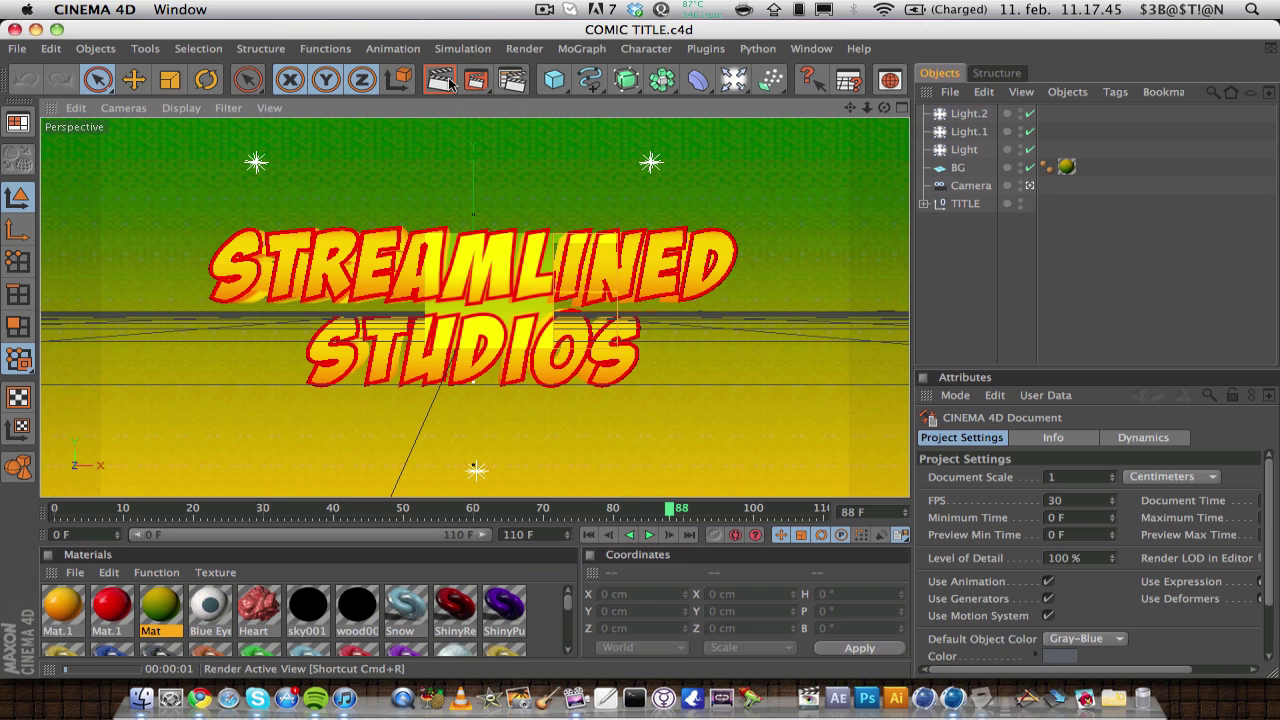
{"action": "left_click", "coordinate": [951, 316]}
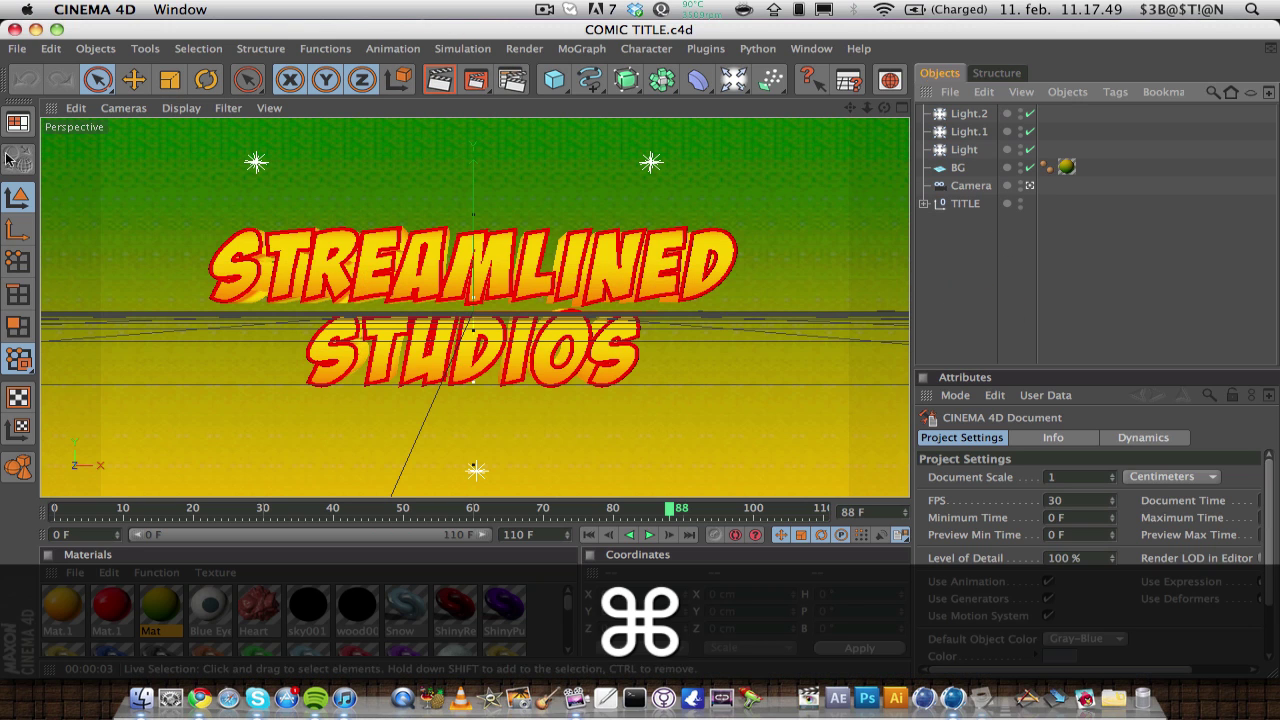
- Start a new project and add a MoText object
{"action": "left_click", "coordinate": [17, 48]}
{"action": "left_click", "coordinate": [53, 74]}
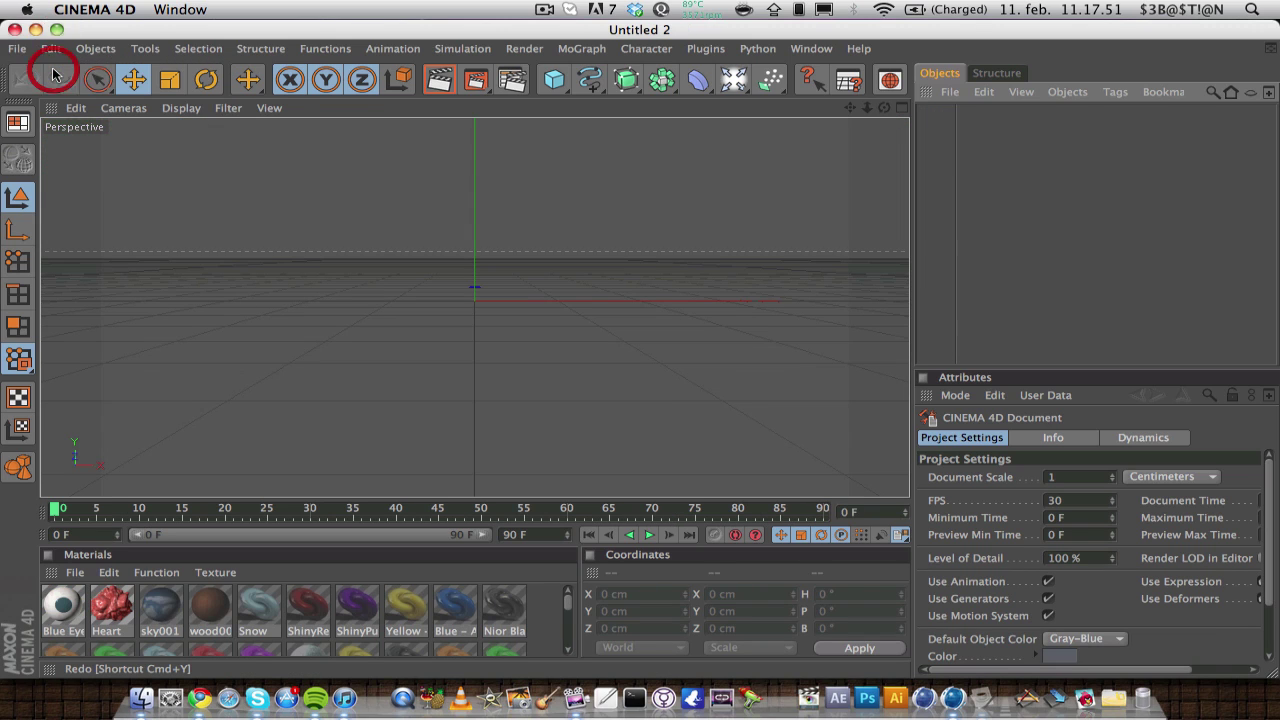
{"action": "left_click", "coordinate": [582, 49]}
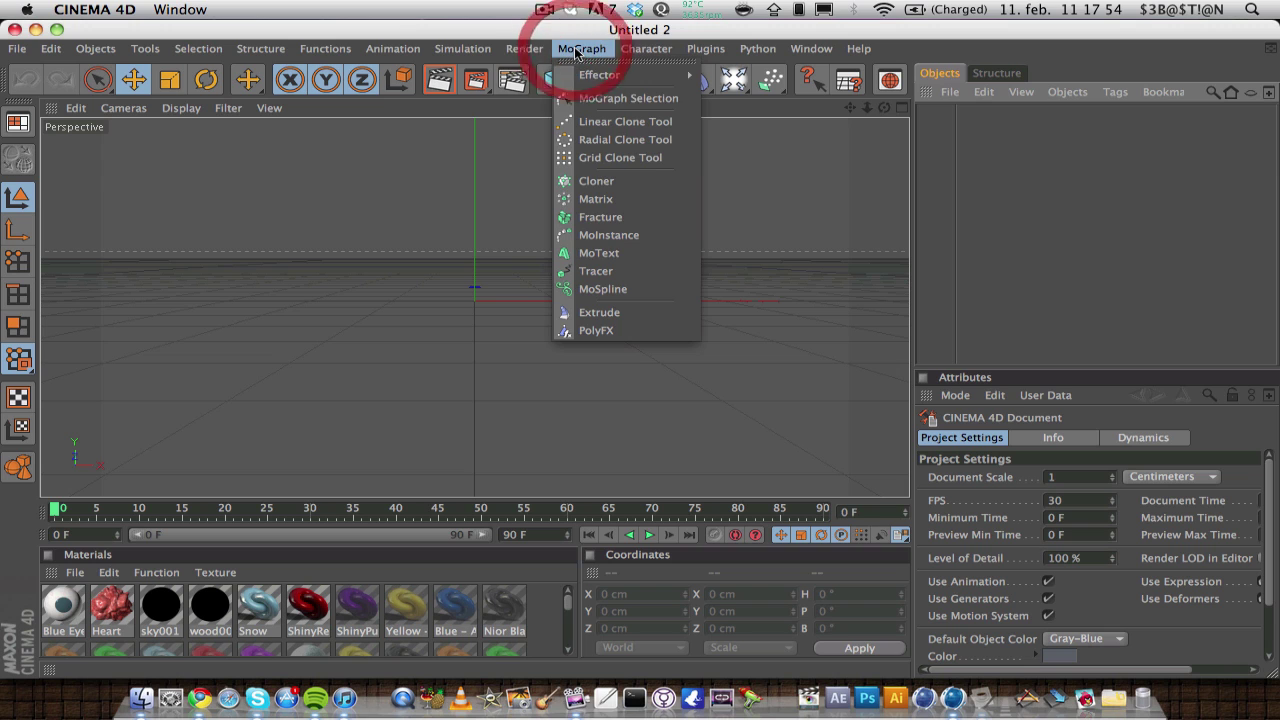
{"action": "left_click", "coordinate": [597, 254]}
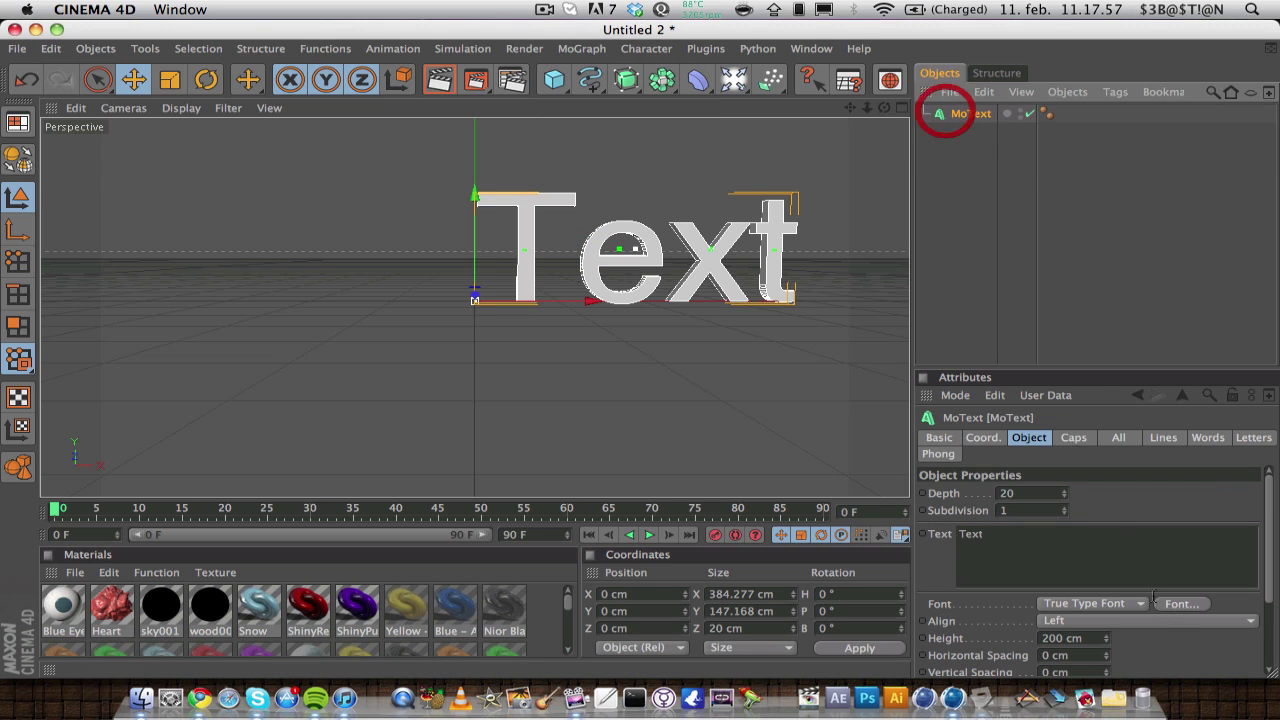
- Set the MoText to Middle alignment, text STREAMLINED, in the BadaBoom BB font
{"action": "left_click", "coordinate": [1172, 621]}
{"action": "left_click", "coordinate": [1171, 588]}
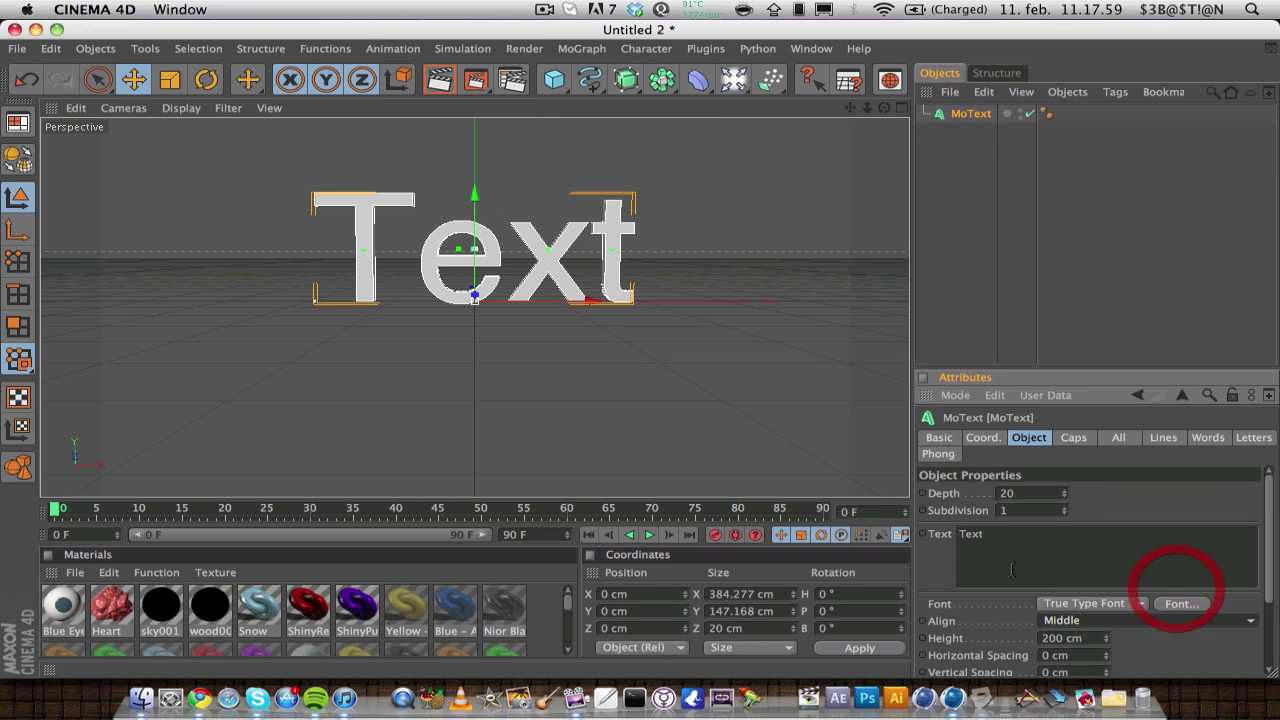
{"action": "left_click", "coordinate": [1000, 535]}
{"action": "double_click", "coordinate": [1000, 535]}
{"action": "type", "text": "STREAMLINED"}
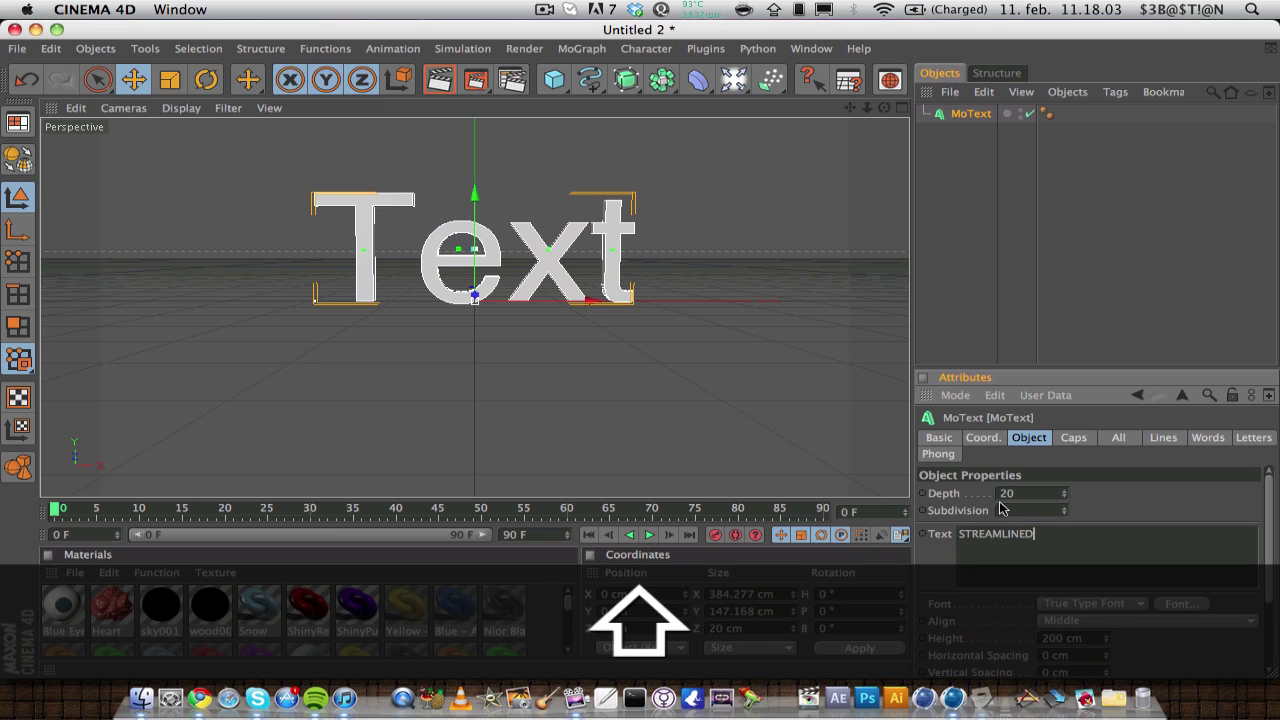
{"action": "left_click", "coordinate": [1176, 605]}
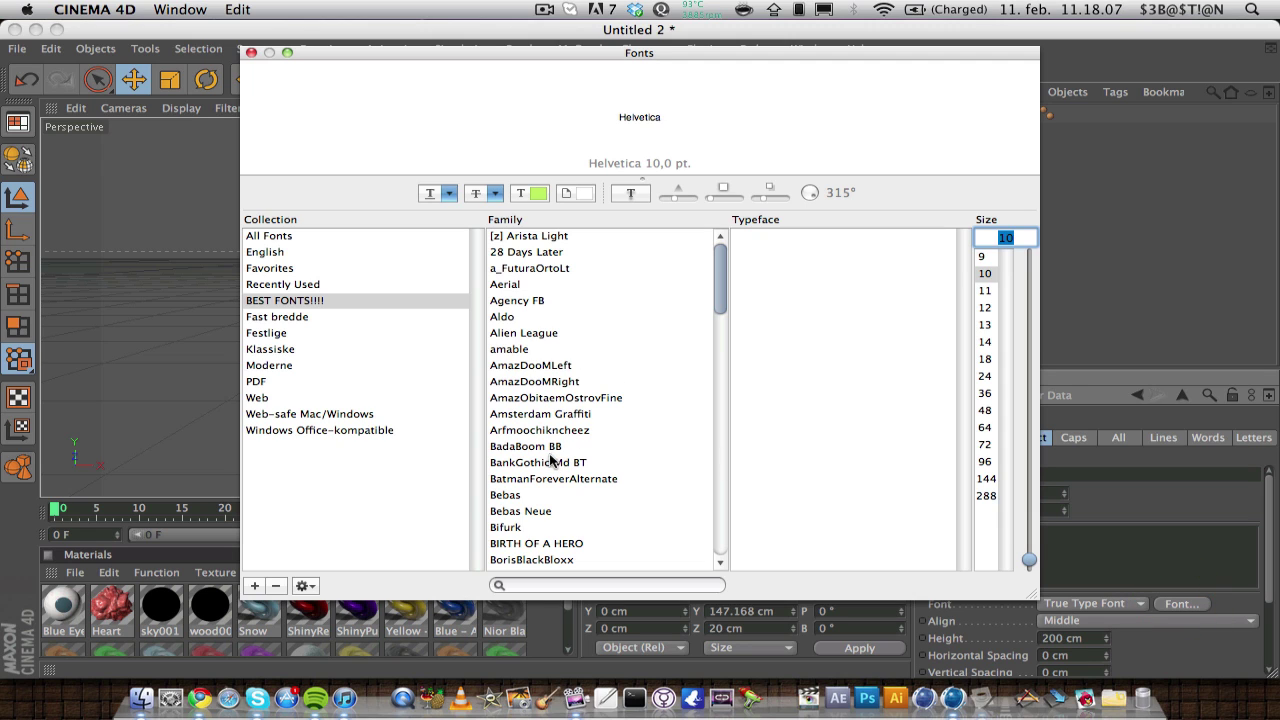
{"action": "left_click", "coordinate": [548, 450]}
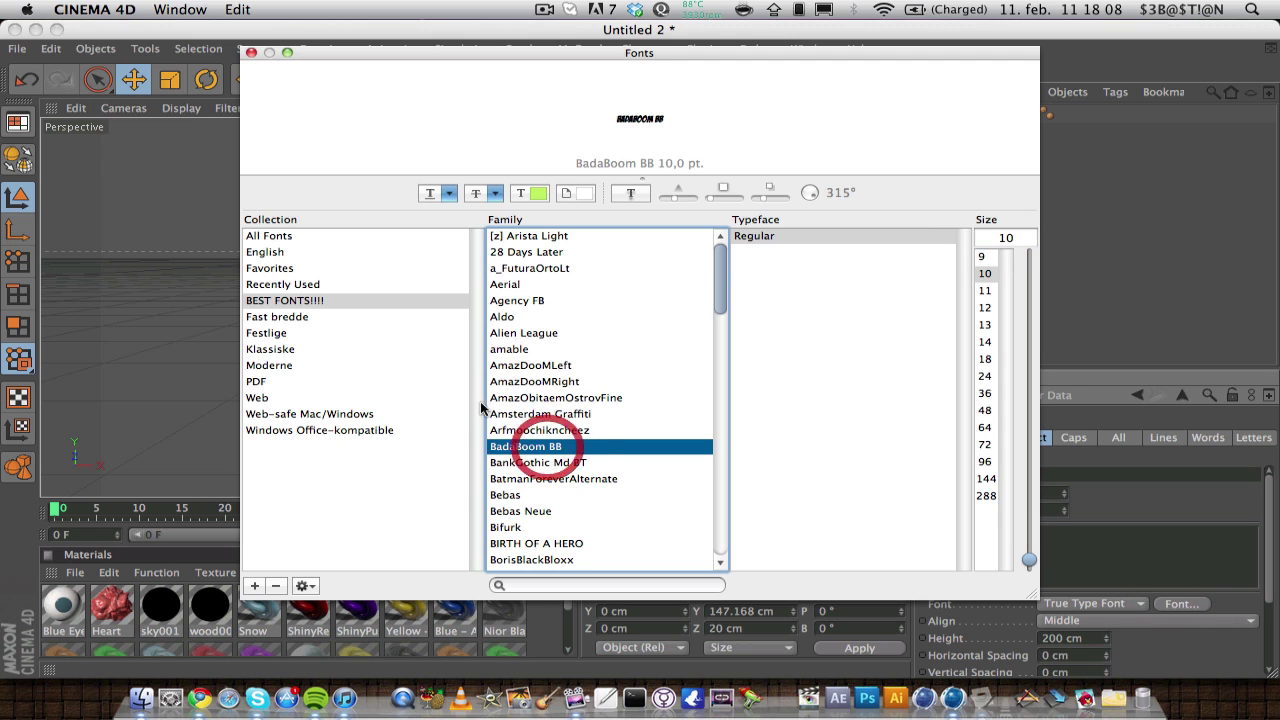
{"action": "left_click", "coordinate": [251, 53]}
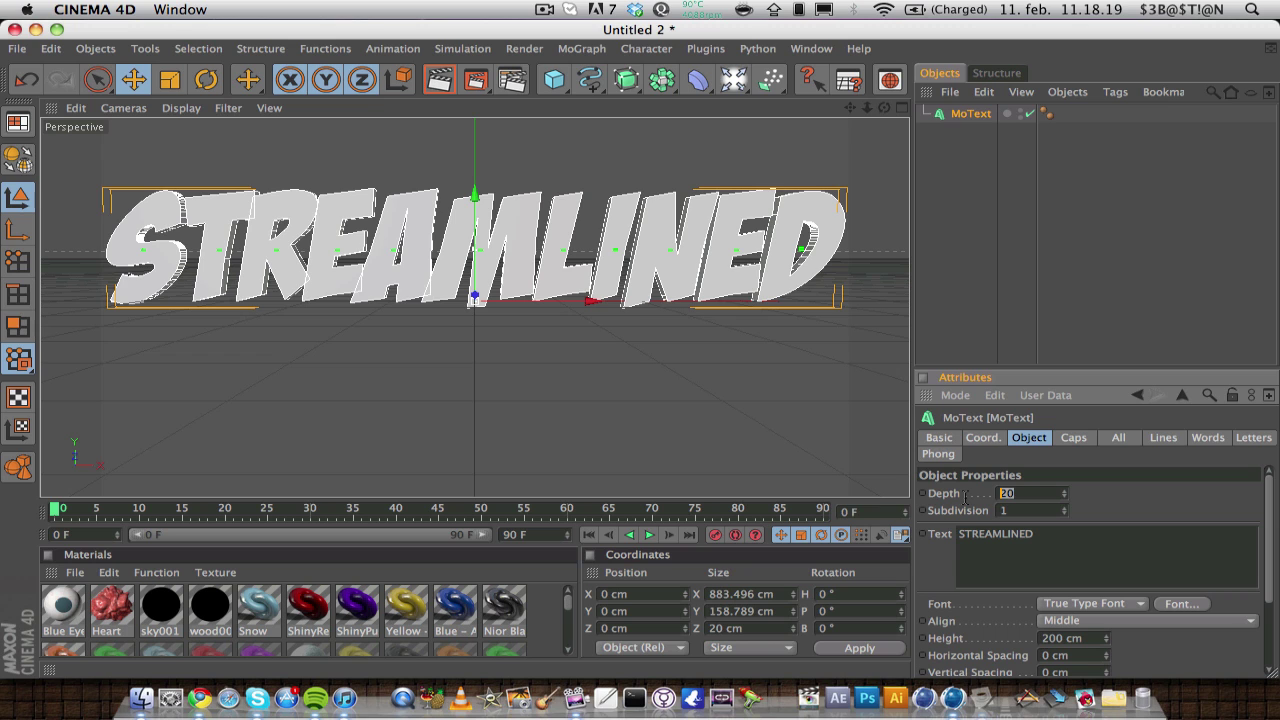
- Set the text depth to 100 and give Start and End a Fillet Cap
{"action": "type", "text": "100"}
{"action": "key", "text": "Return"}
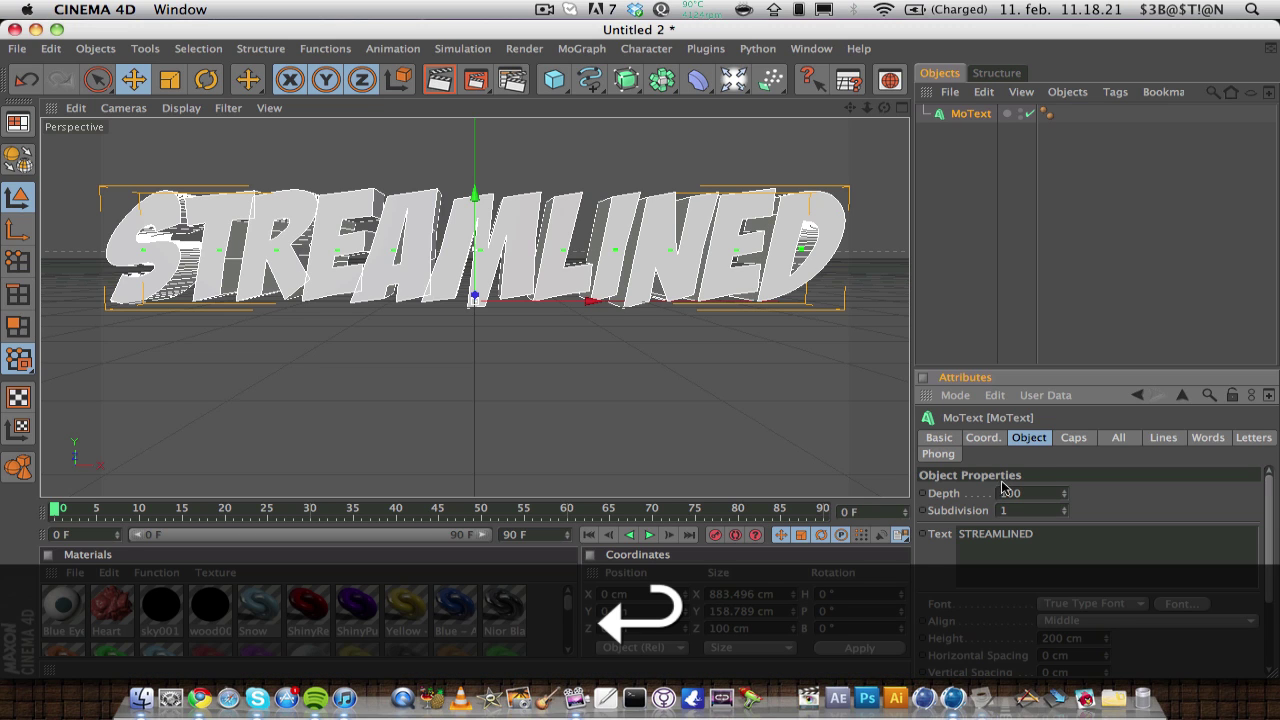
{"action": "left_click", "coordinate": [1073, 438]}
{"action": "left_click", "coordinate": [1070, 492]}
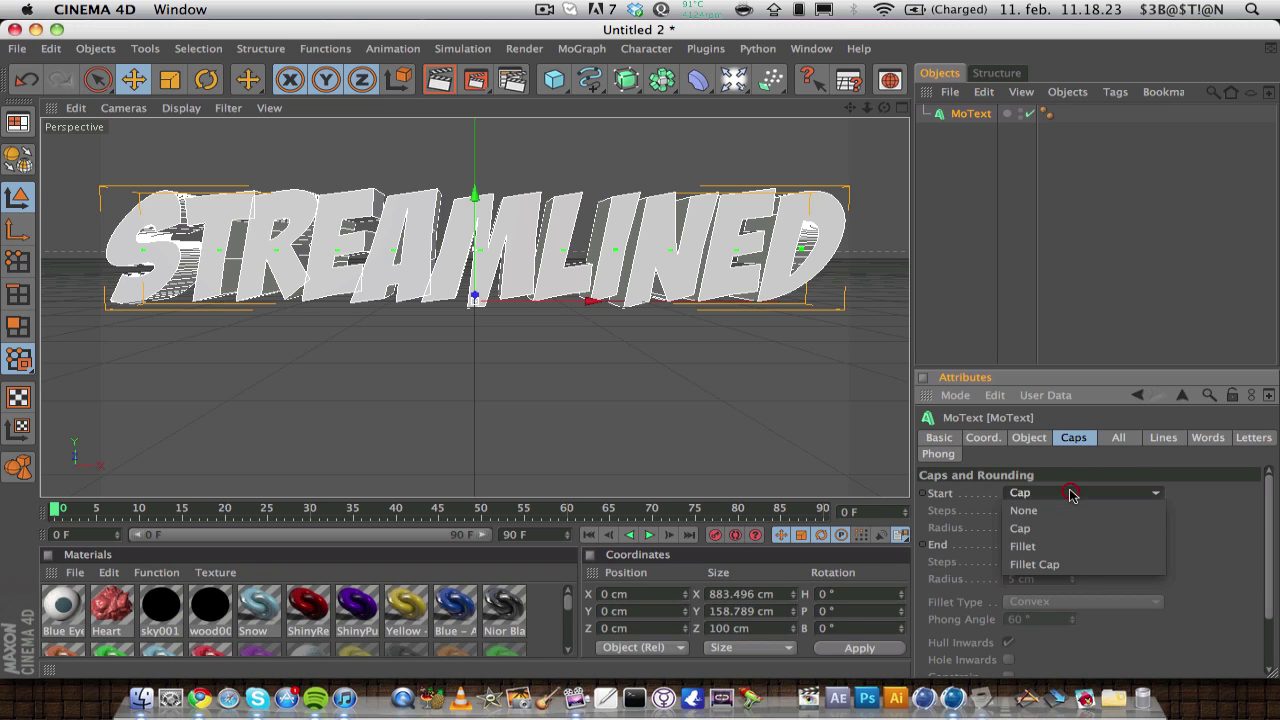
{"action": "left_click", "coordinate": [1062, 565]}
{"action": "left_click", "coordinate": [1060, 544]}
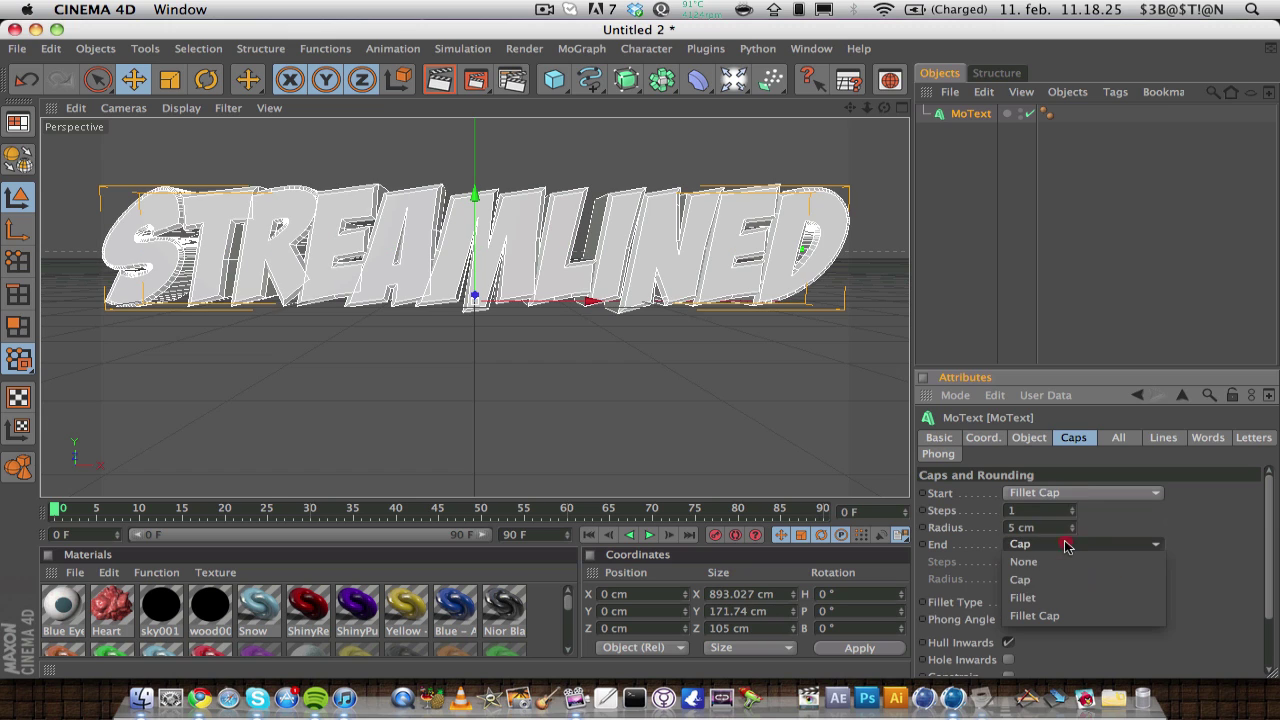
{"action": "left_click", "coordinate": [1040, 610]}
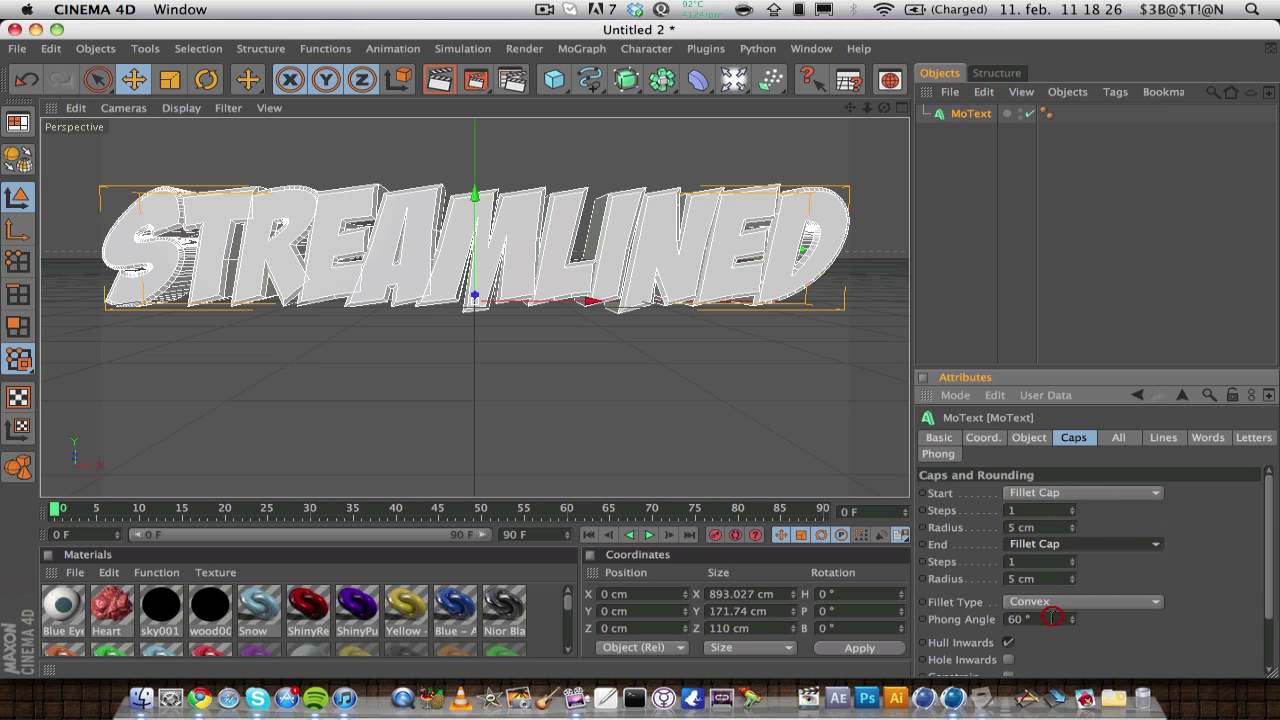
- Set fillets to 6 steps, 8 cm radius and Half Circle type, then render the view
{"action": "left_click", "coordinate": [1050, 509]}
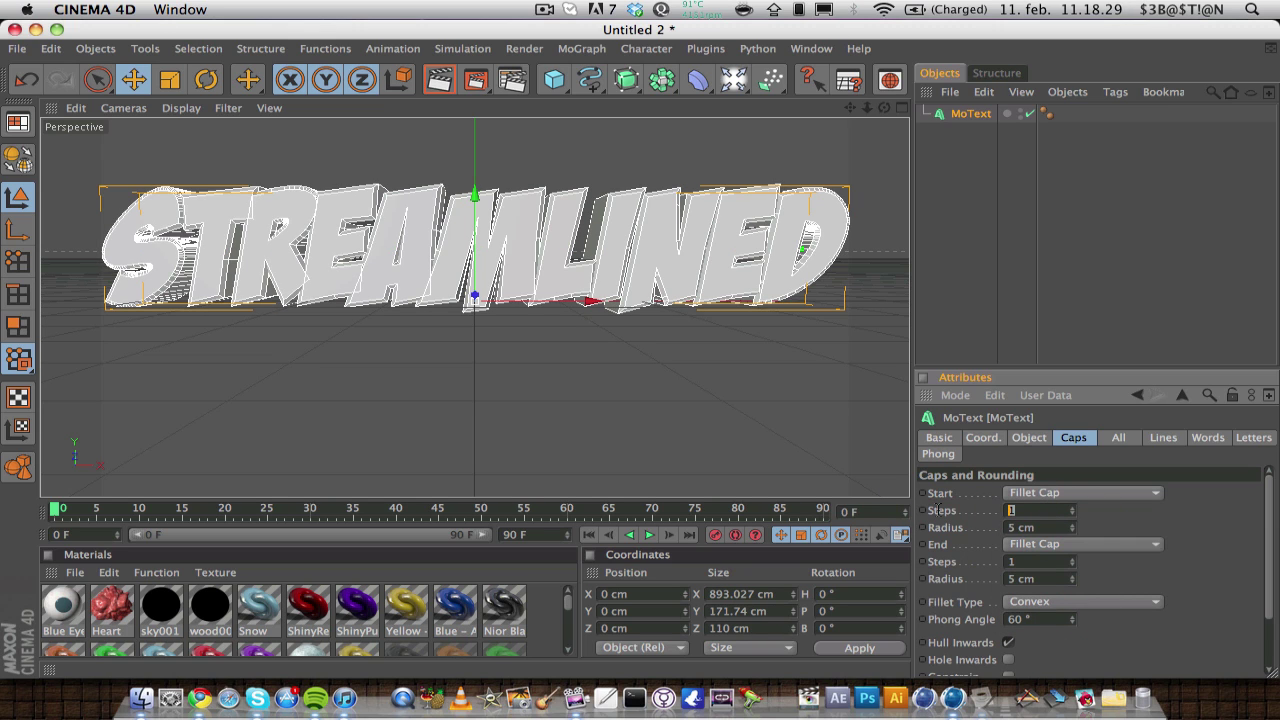
{"action": "type", "text": "6"}
{"action": "key", "text": "Tab"}
{"action": "type", "text": "8"}
{"action": "key", "text": "Tab"}
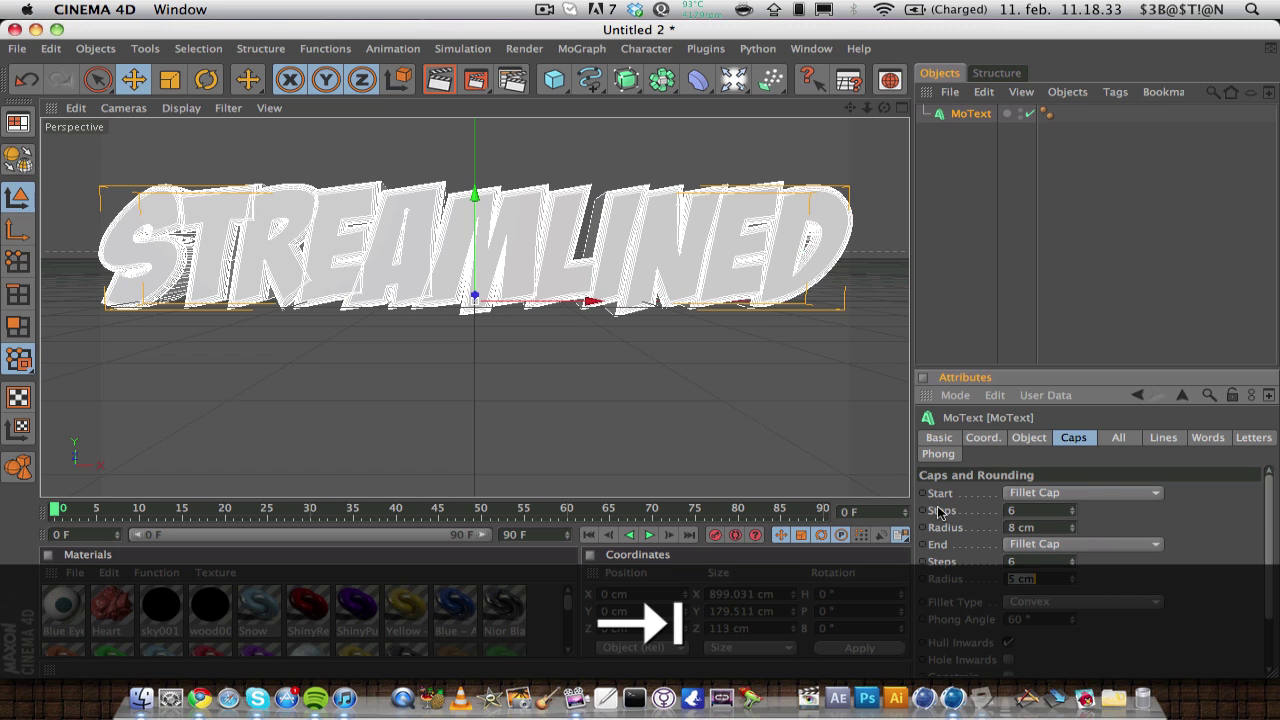
{"action": "type", "text": "8"}
{"action": "key", "text": "Return"}
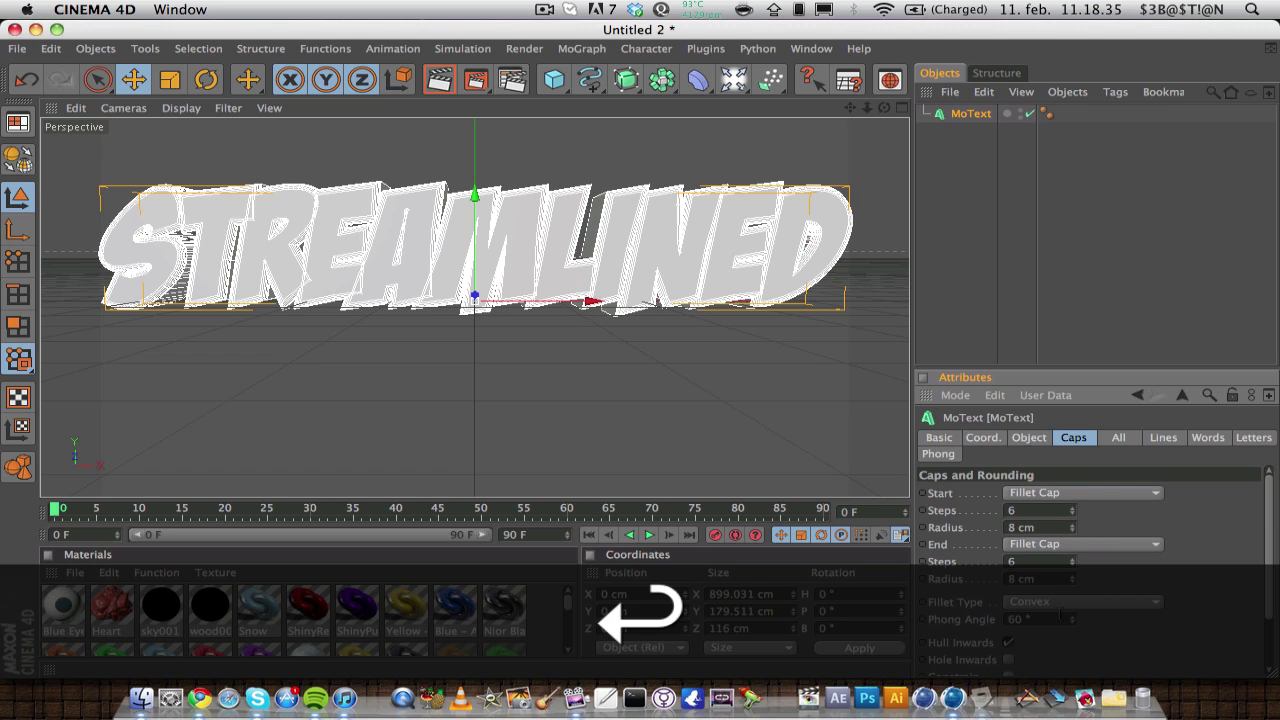
{"action": "left_click", "coordinate": [1064, 602]}
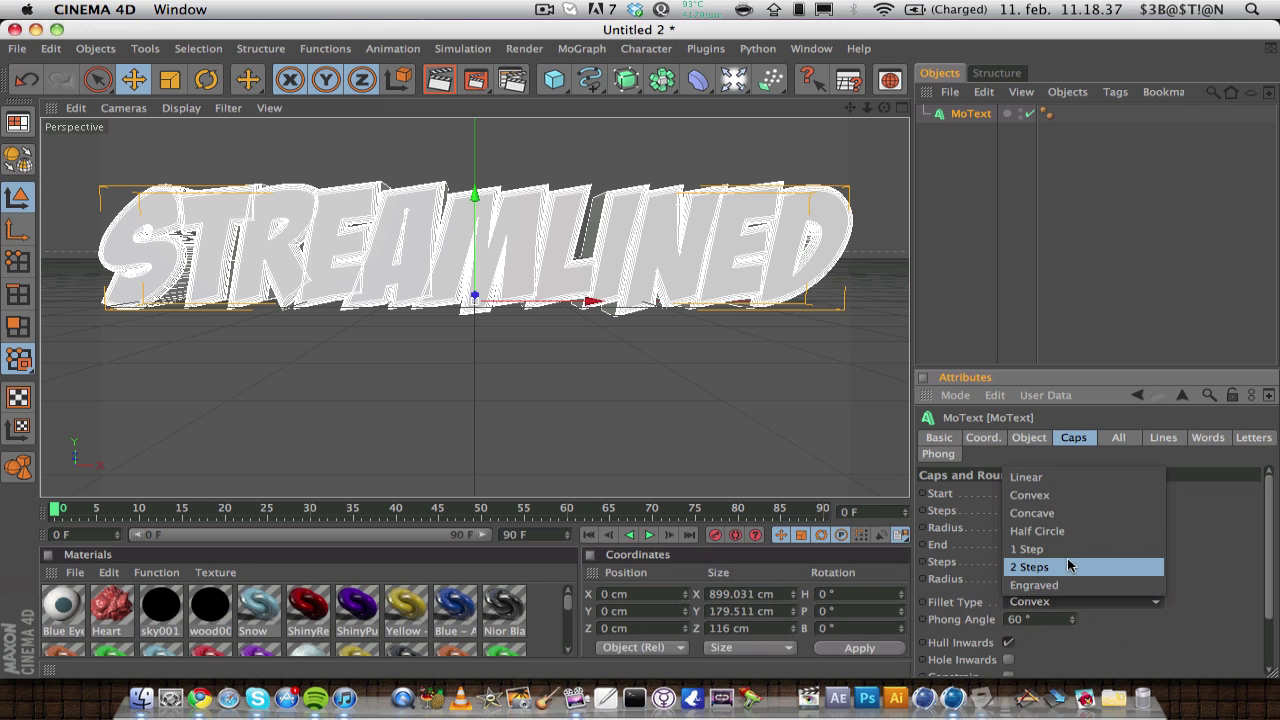
{"action": "left_click", "coordinate": [1070, 531]}
{"action": "left_click", "coordinate": [952, 264]}
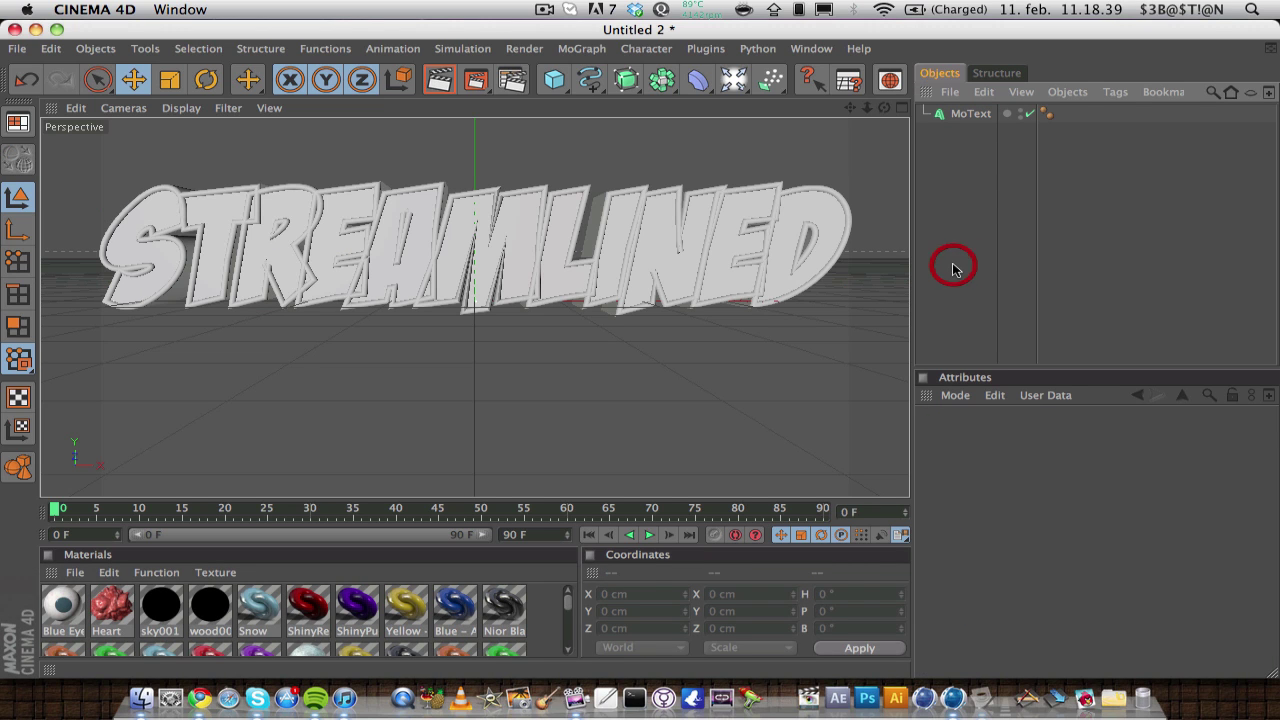
{"action": "key", "text": "super+r"}
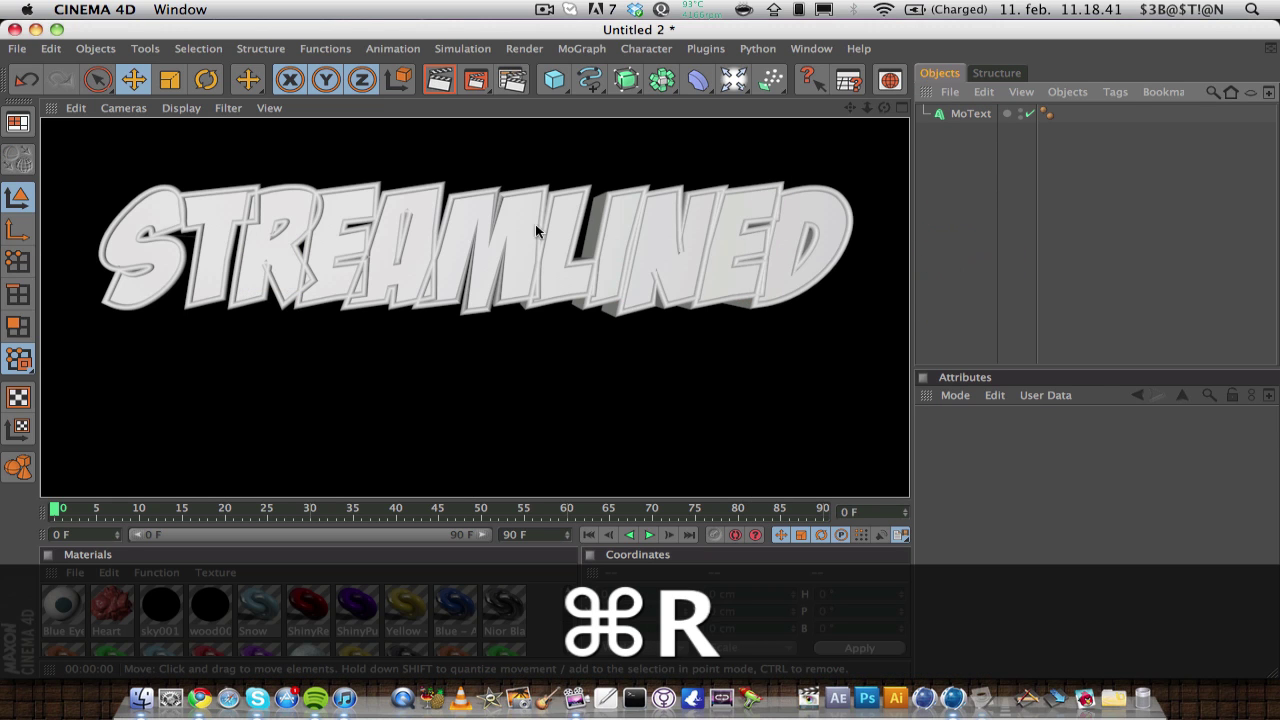
- Widen the MoText Horizontal Spacing to 15 cm and render to check it
{"action": "left_click", "coordinate": [968, 113]}
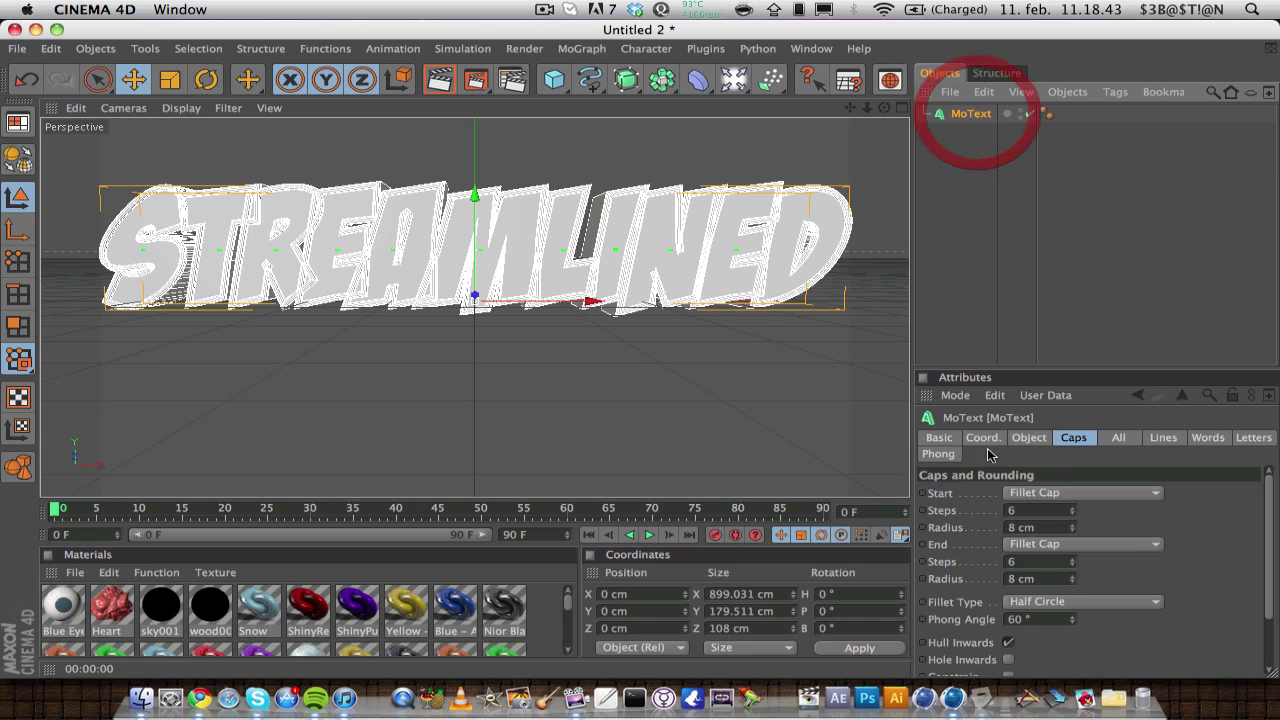
{"action": "left_click", "coordinate": [1029, 438]}
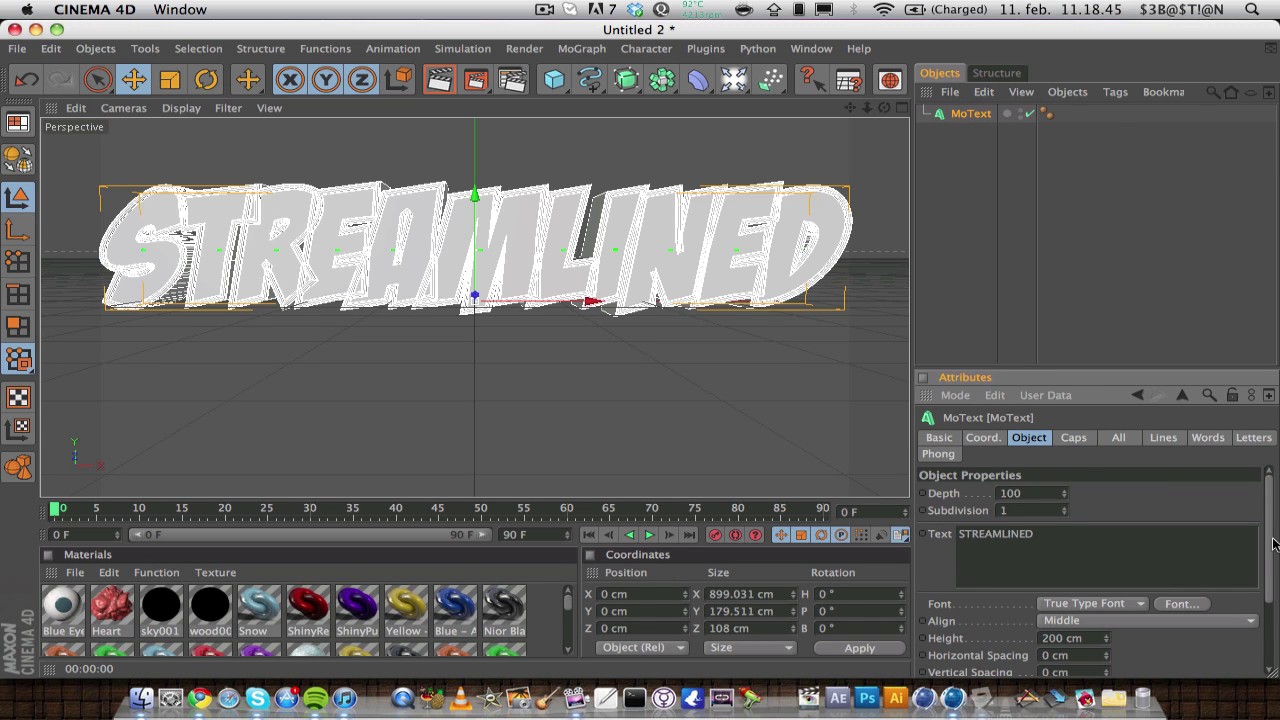
{"action": "scroll", "coordinate": [1275, 545], "scroll_direction": "down", "scroll_amount": 2}
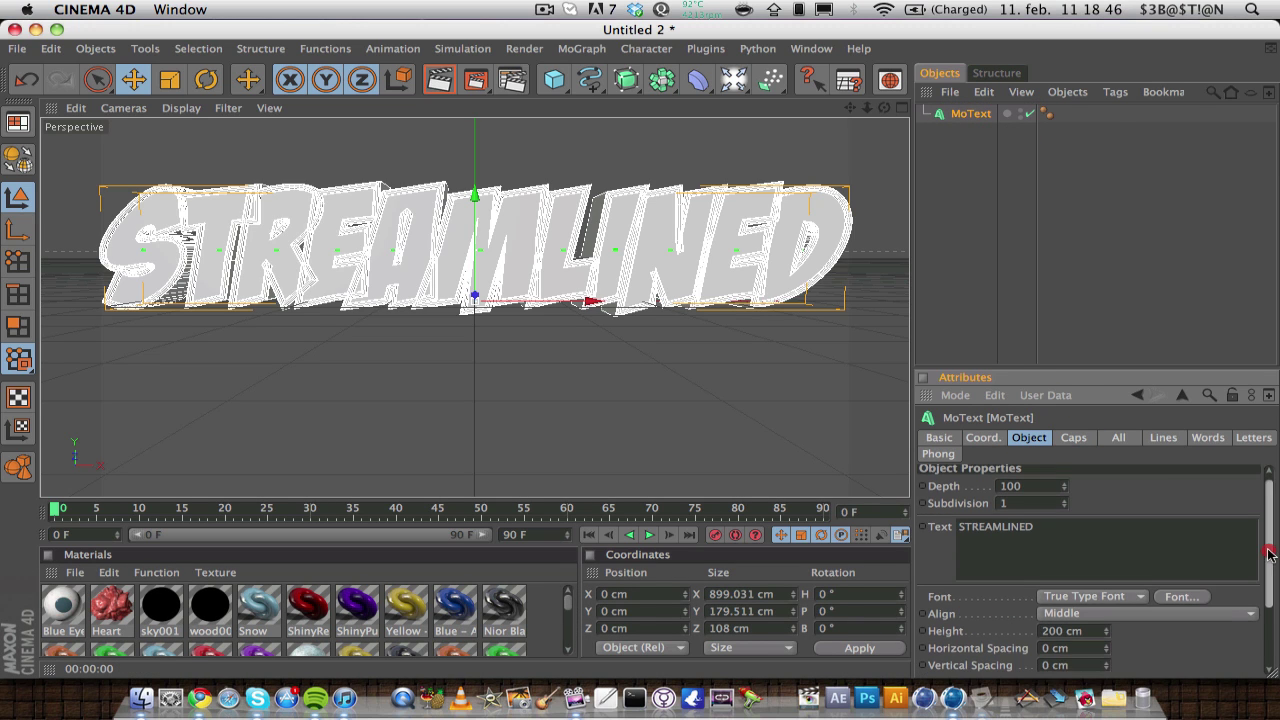
{"action": "left_click", "coordinate": [1106, 641]}
{"action": "left_click_drag", "start_coordinate": [1106, 636], "coordinate": [1106, 610]}
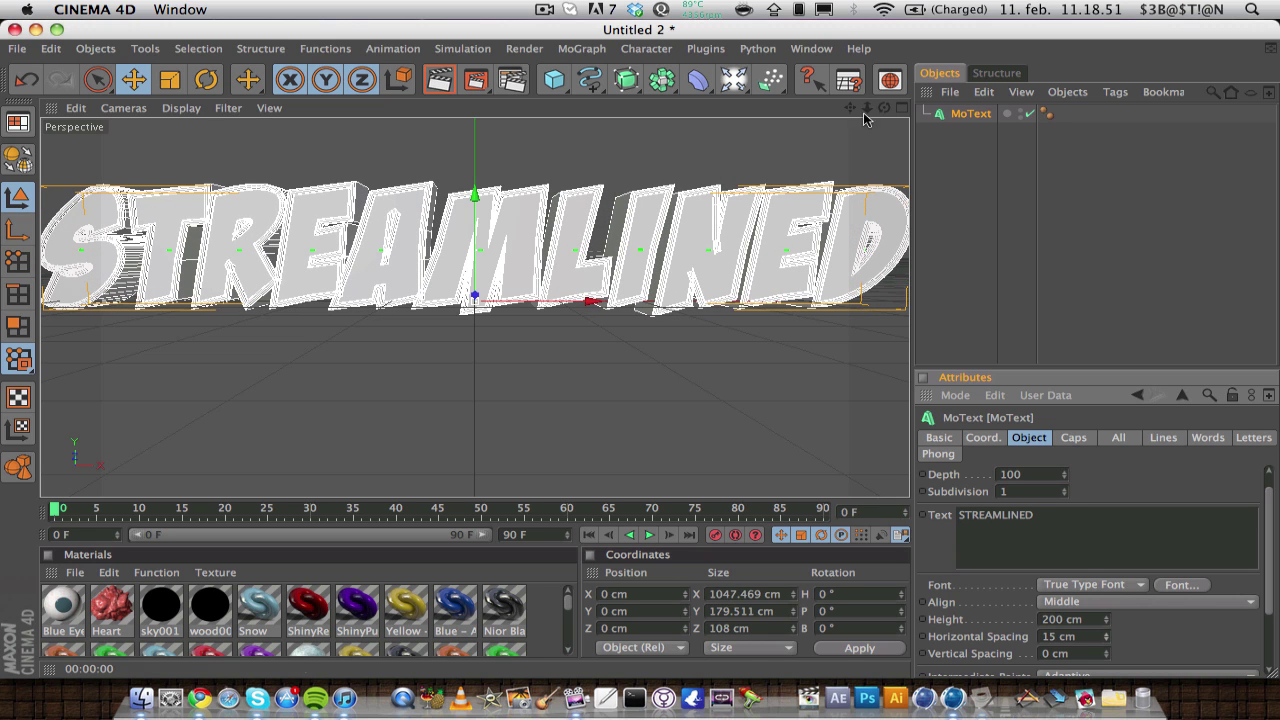
{"action": "left_click_drag", "start_coordinate": [867, 107], "coordinate": [864, 114]}
{"action": "key", "text": "super+r"}
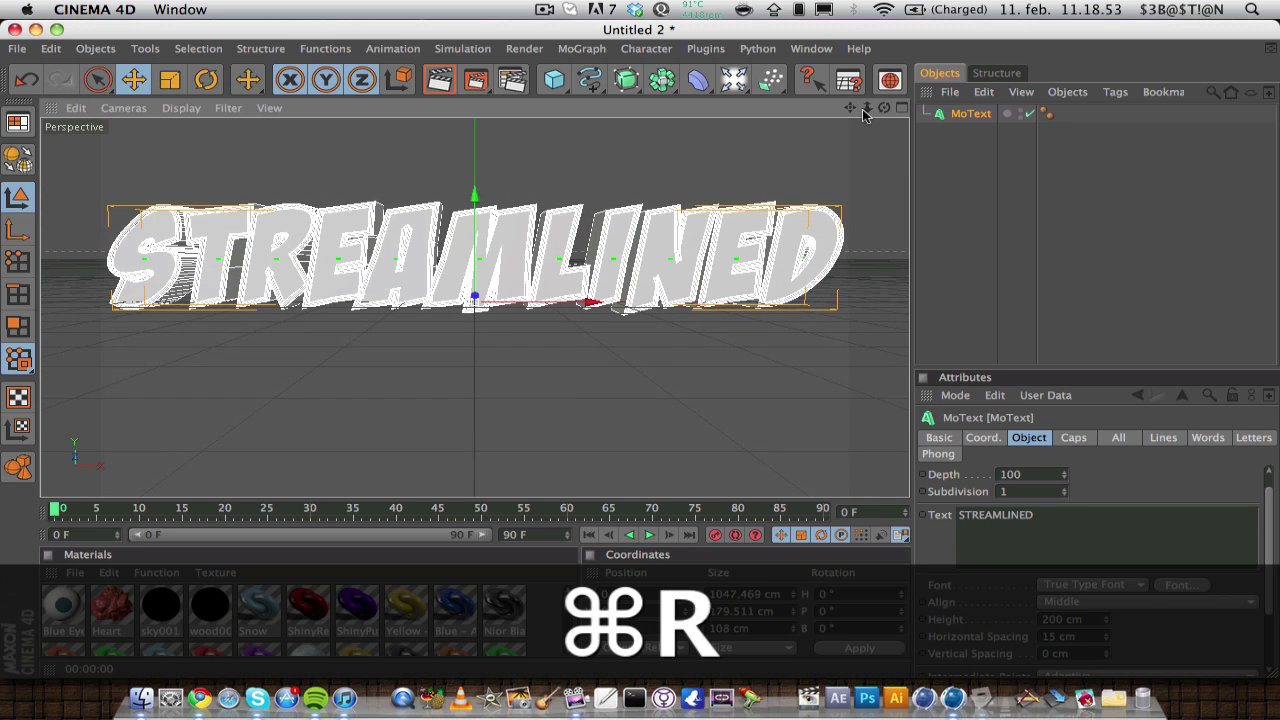
- Raise the STREAMLINED text to a Y position of 73.103 cm
{"action": "left_click", "coordinate": [958, 116]}
{"action": "left_click_drag", "start_coordinate": [866, 108], "coordinate": [883, 110]}
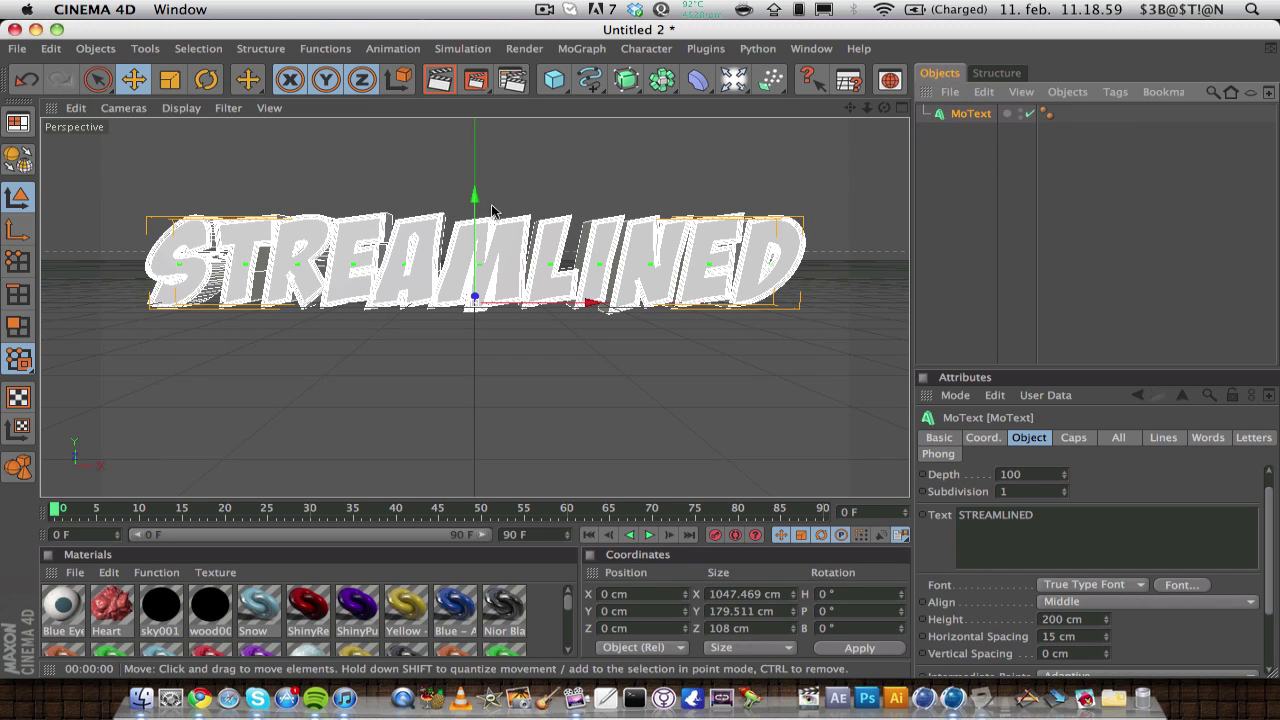
{"action": "left_click_drag", "start_coordinate": [474, 220], "coordinate": [474, 180]}
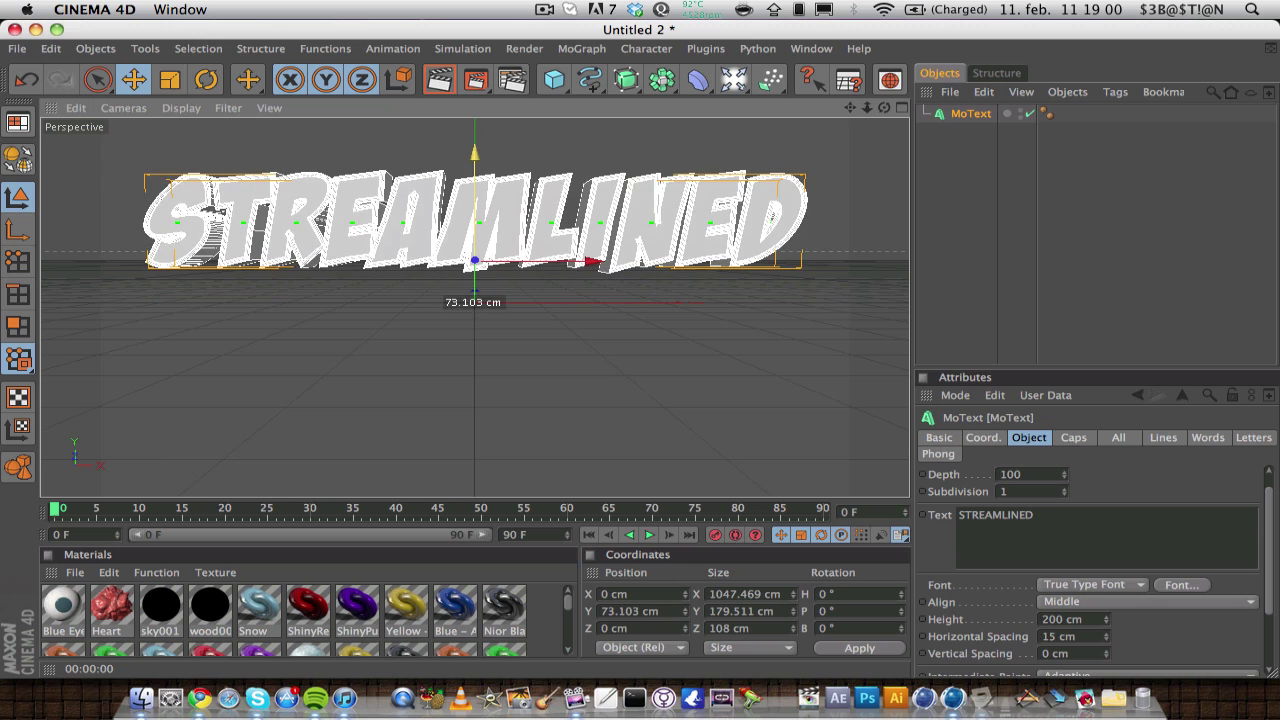
- Copy and paste the MoText object to create a duplicate
{"action": "left_click", "coordinate": [976, 115]}
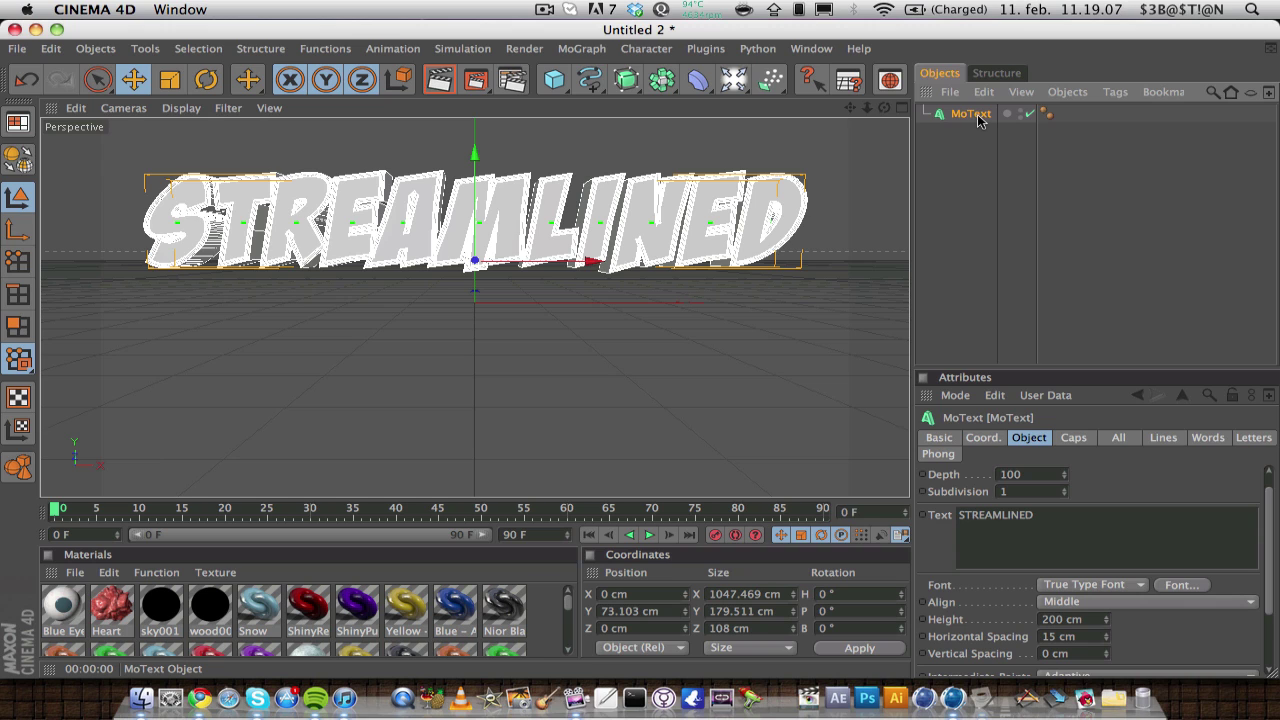
{"action": "key", "text": "super+c"}
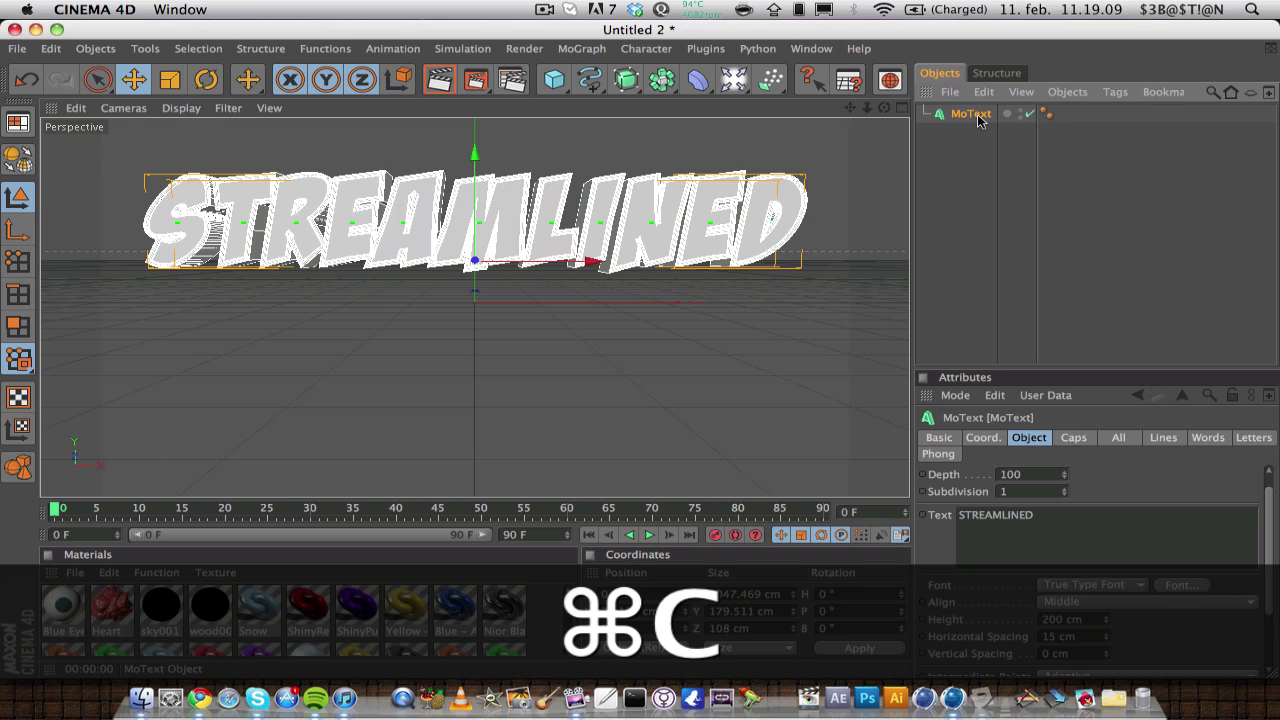
{"action": "key", "text": "super+v"}
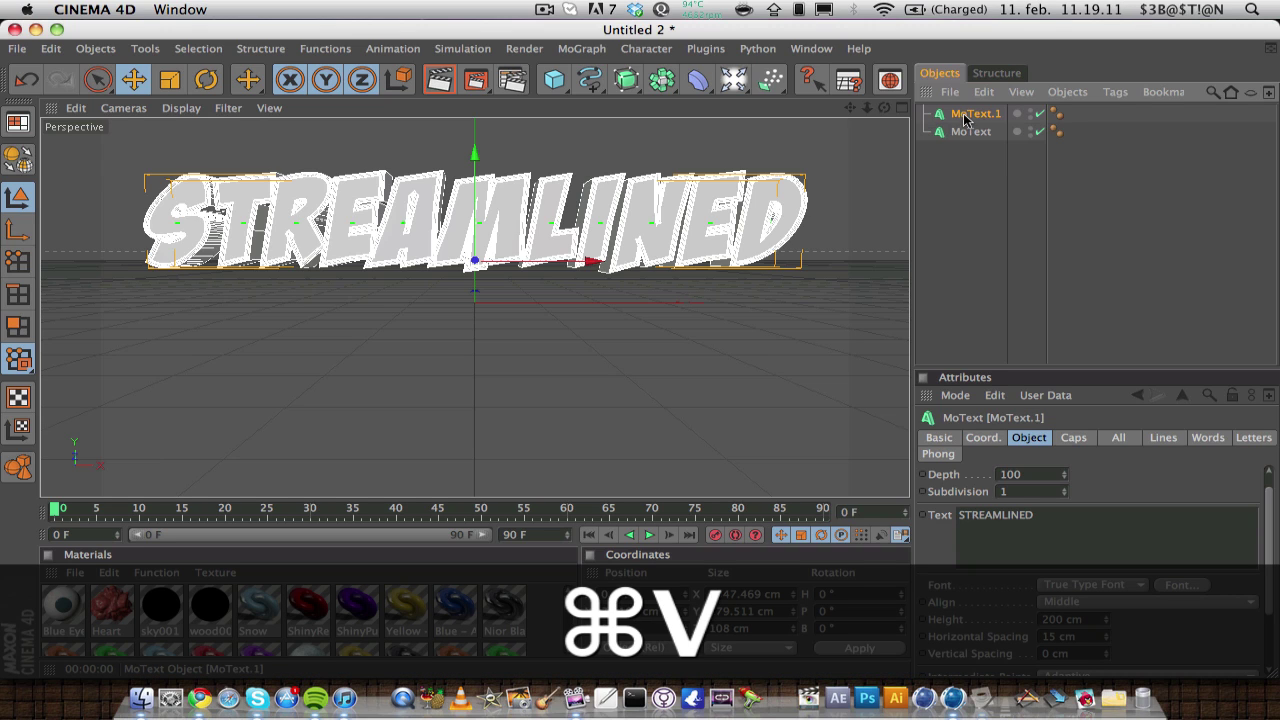
- Rename the original MoText STREAMLINED and the copy STUDIOS
{"action": "left_click", "coordinate": [965, 116]}
{"action": "double_click", "coordinate": [962, 131]}
{"action": "type", "text": "S"}
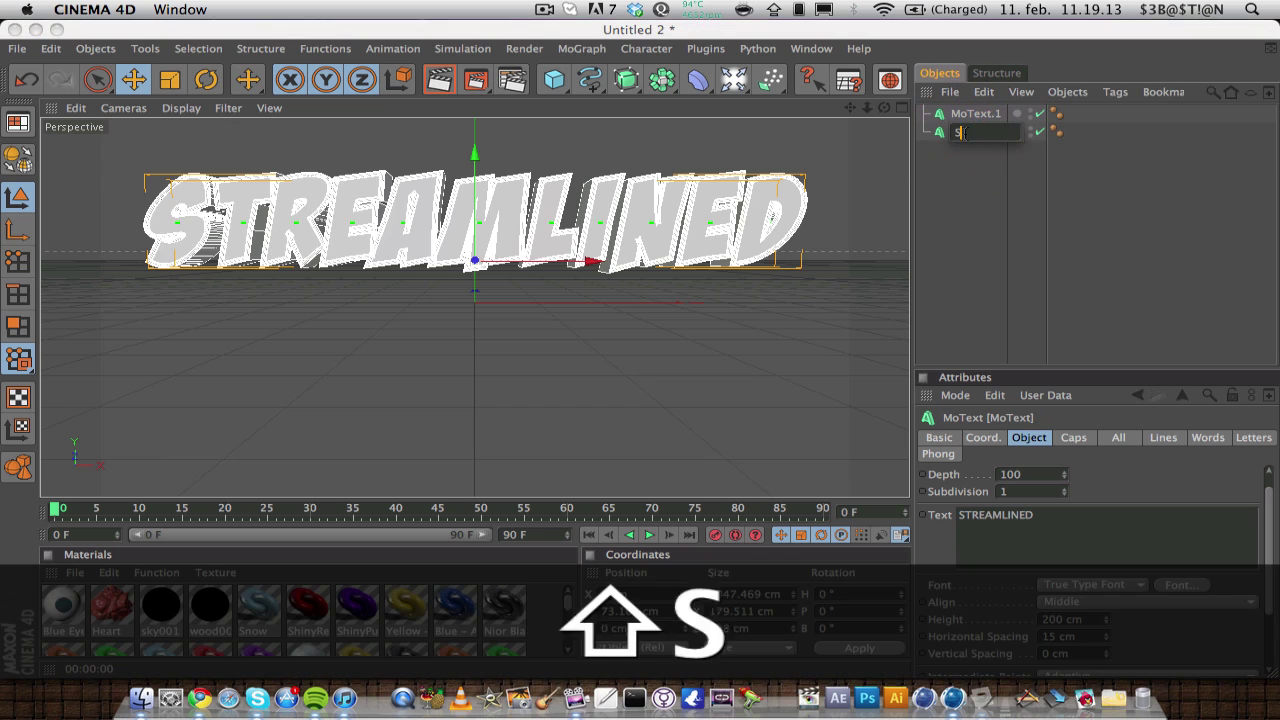
{"action": "type", "text": "TREAMLINED"}
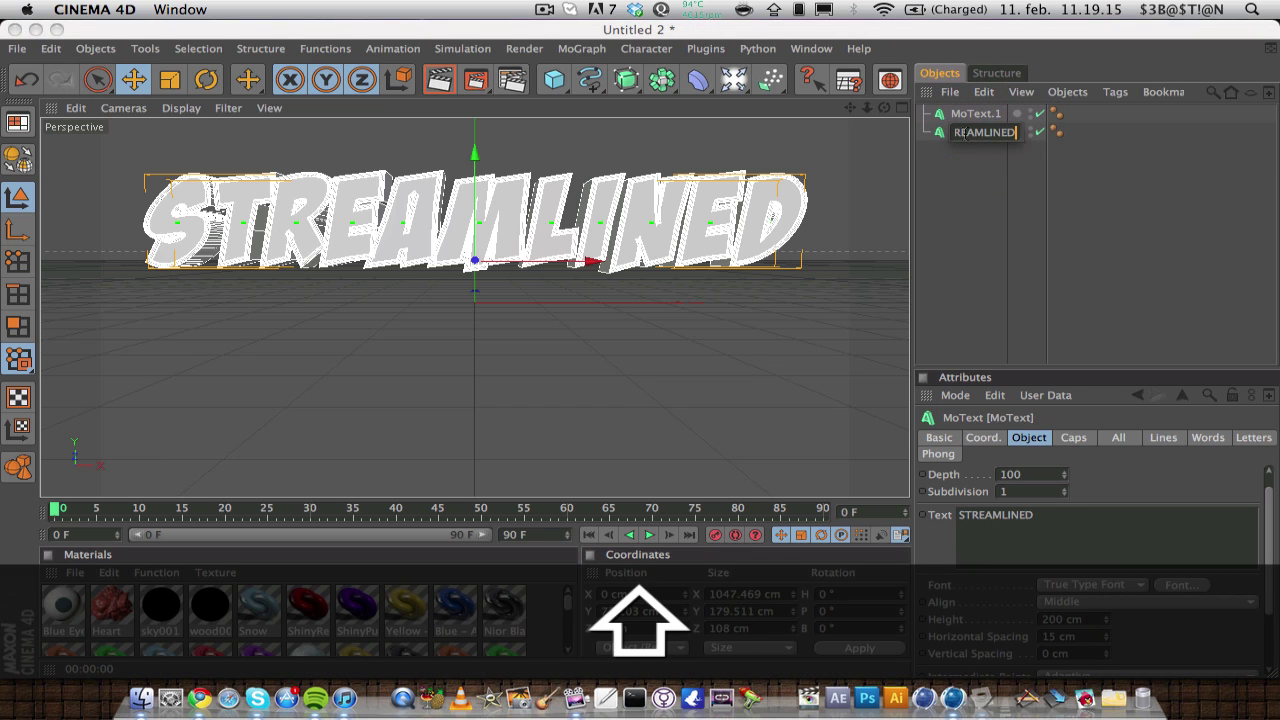
{"action": "key", "text": "Return"}
{"action": "double_click", "coordinate": [970, 114]}
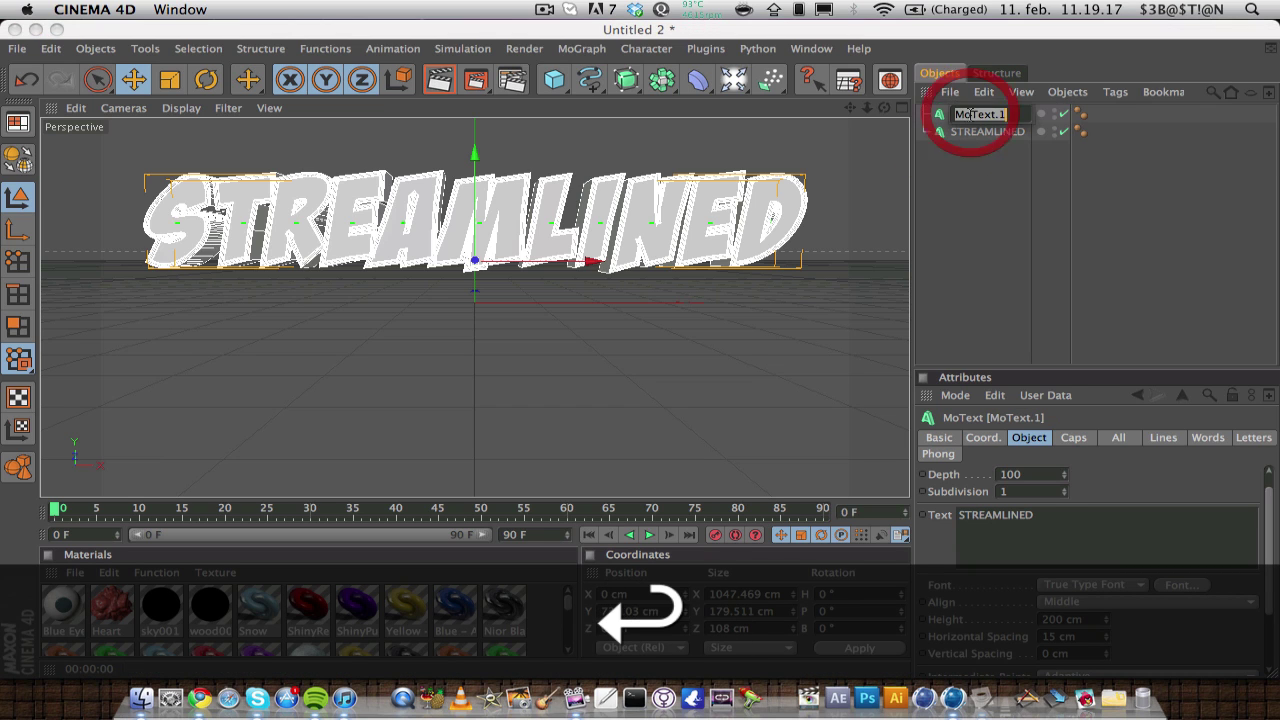
{"action": "type", "text": "STUDIOS"}
{"action": "key", "text": "Return"}
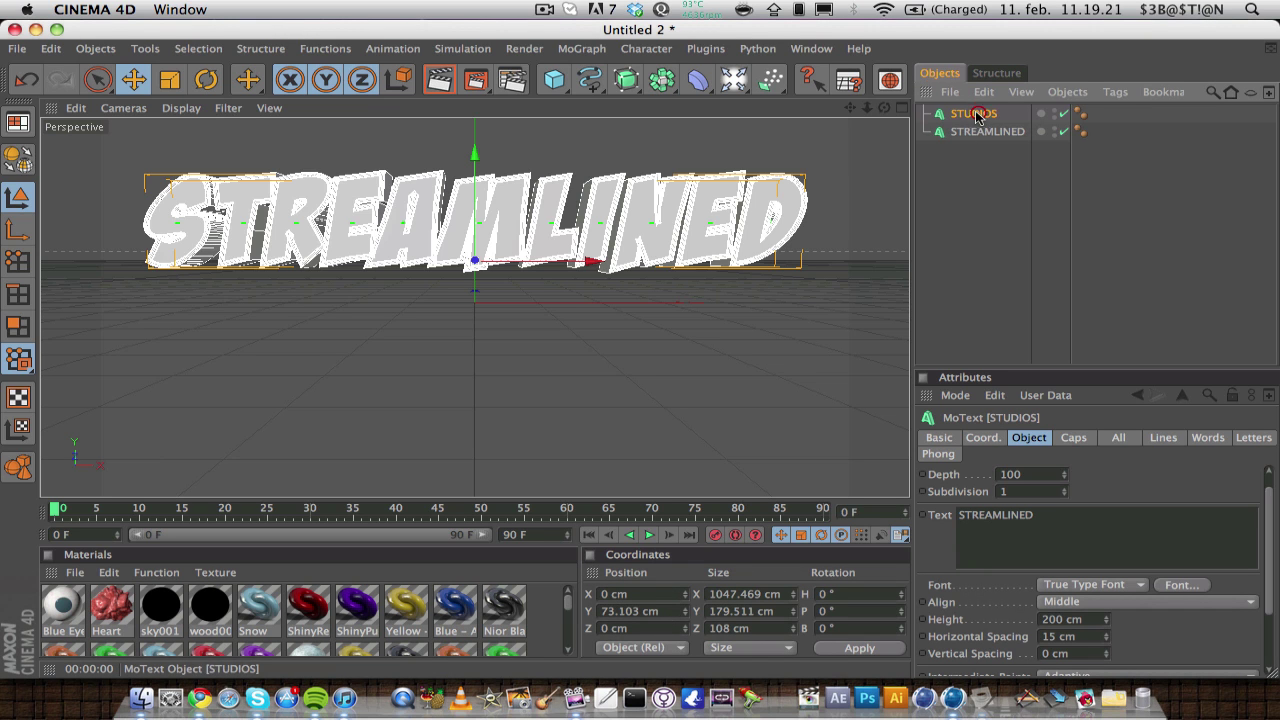
- Make the copy read STUDIOS at 274 cm height, positioned below STREAMLINED
{"action": "left_click_drag", "start_coordinate": [474, 165], "coordinate": [474, 264]}
{"action": "double_click", "coordinate": [1067, 517]}
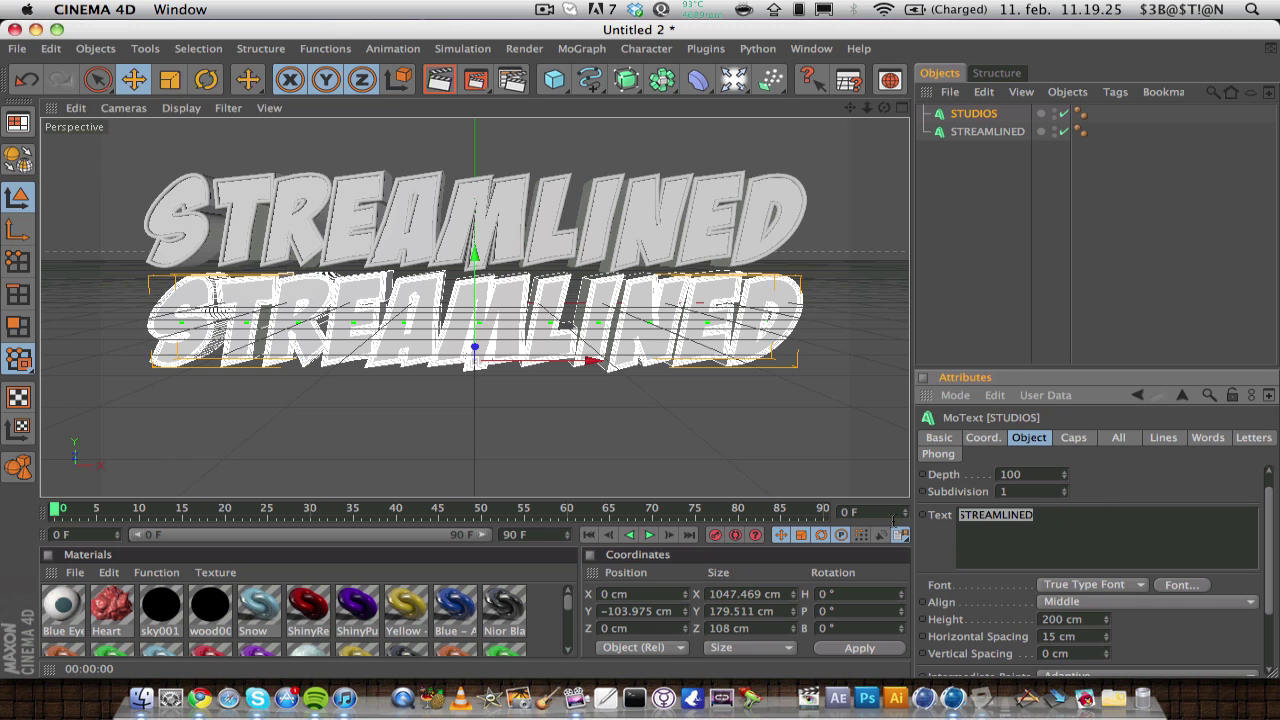
{"action": "type", "text": "STUDIOS"}
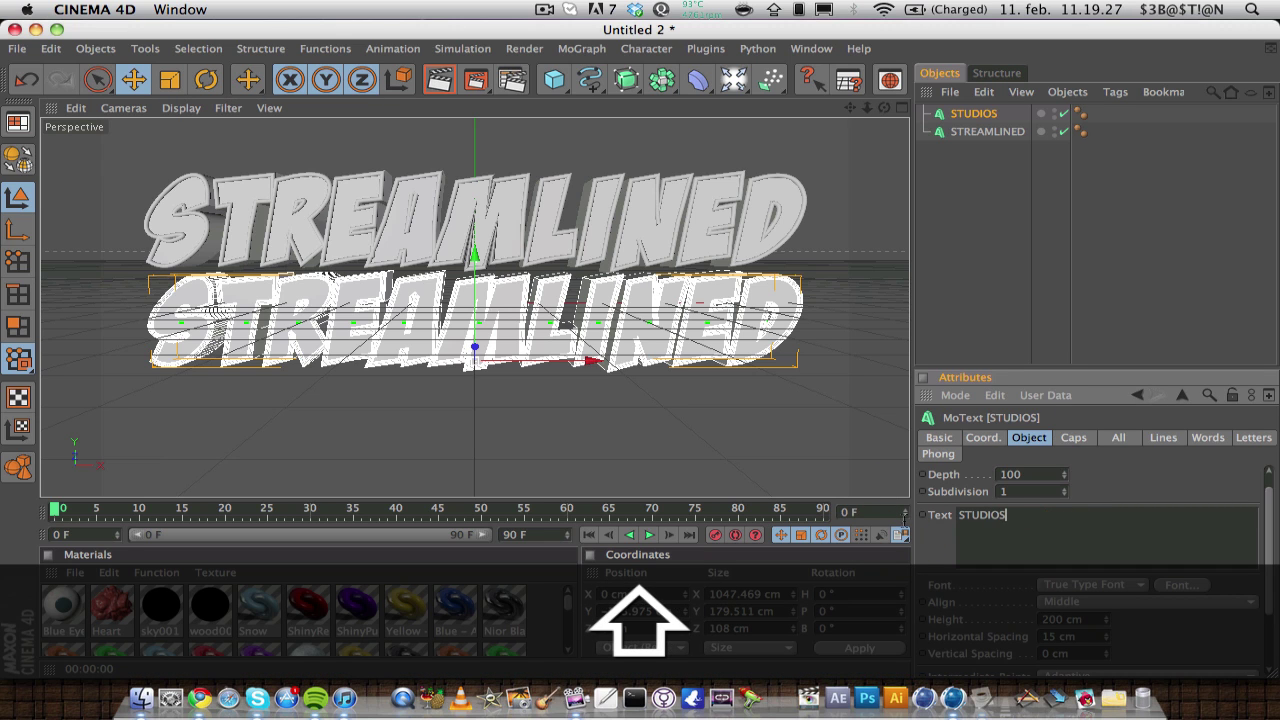
{"action": "left_click", "coordinate": [1104, 619]}
{"action": "left_click_drag", "start_coordinate": [1104, 619], "coordinate": [1177, 619]}
{"action": "left_click_drag", "start_coordinate": [475, 258], "coordinate": [475, 288]}
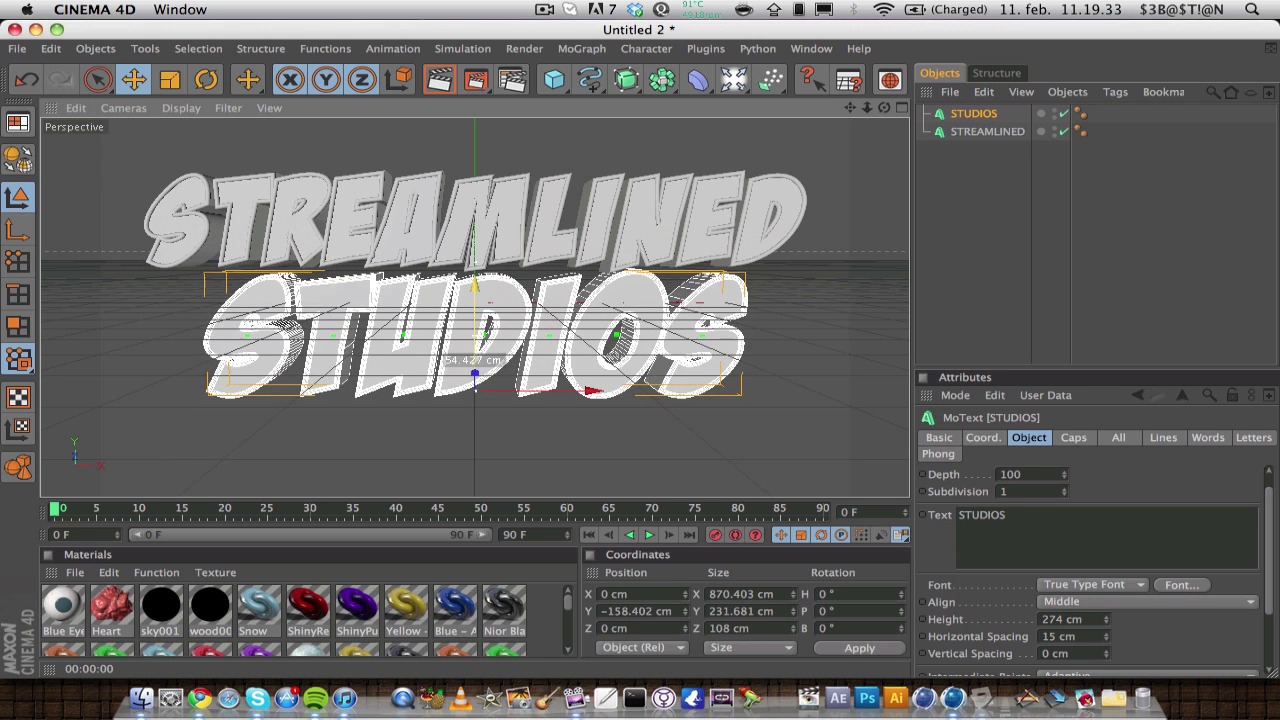
- Render a quick preview of the stacked title and zoom out to see it whole
{"action": "left_click", "coordinate": [938, 216]}
{"action": "key", "text": "super+r"}
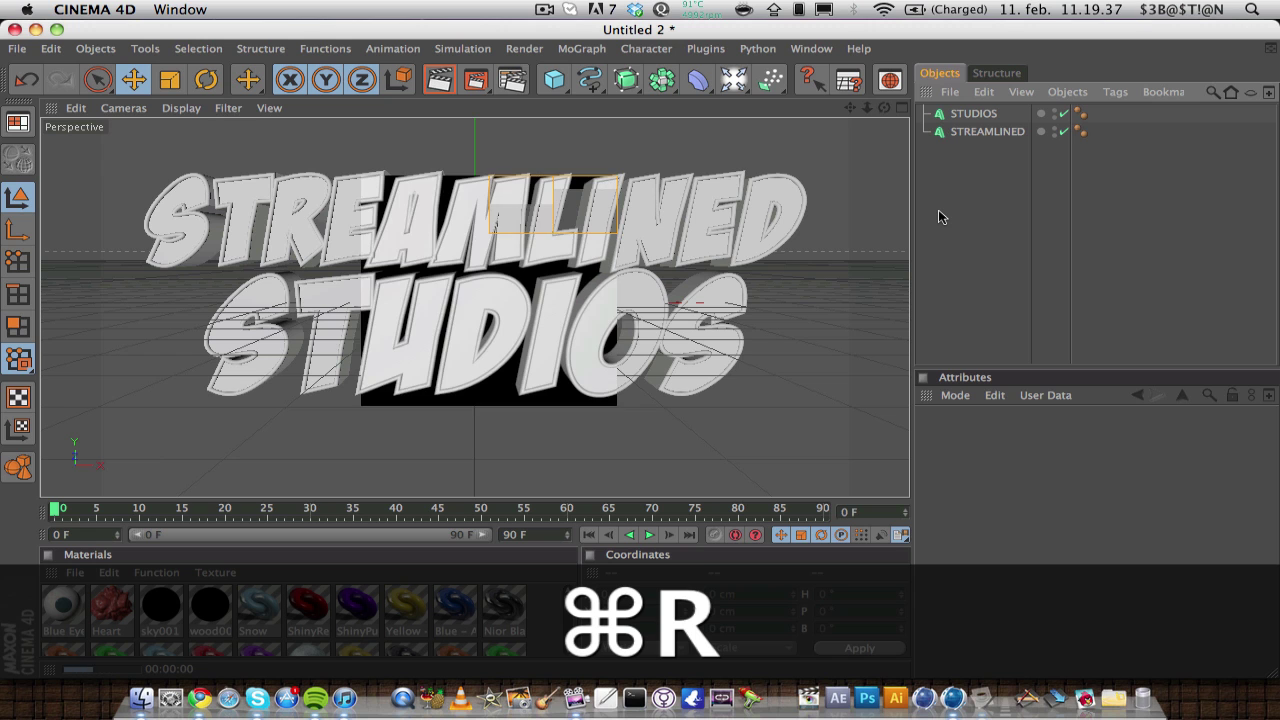
{"action": "left_click", "coordinate": [939, 210]}
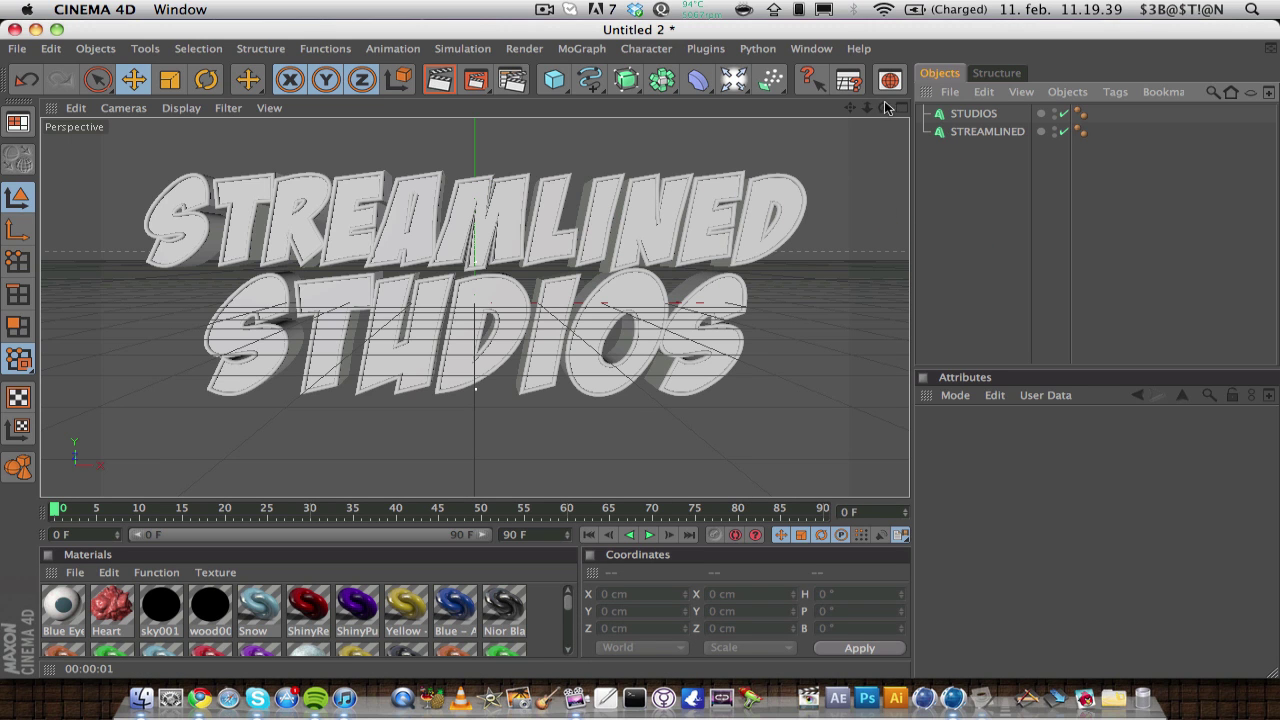
{"action": "left_click_drag", "start_coordinate": [866, 107], "coordinate": [846, 111]}
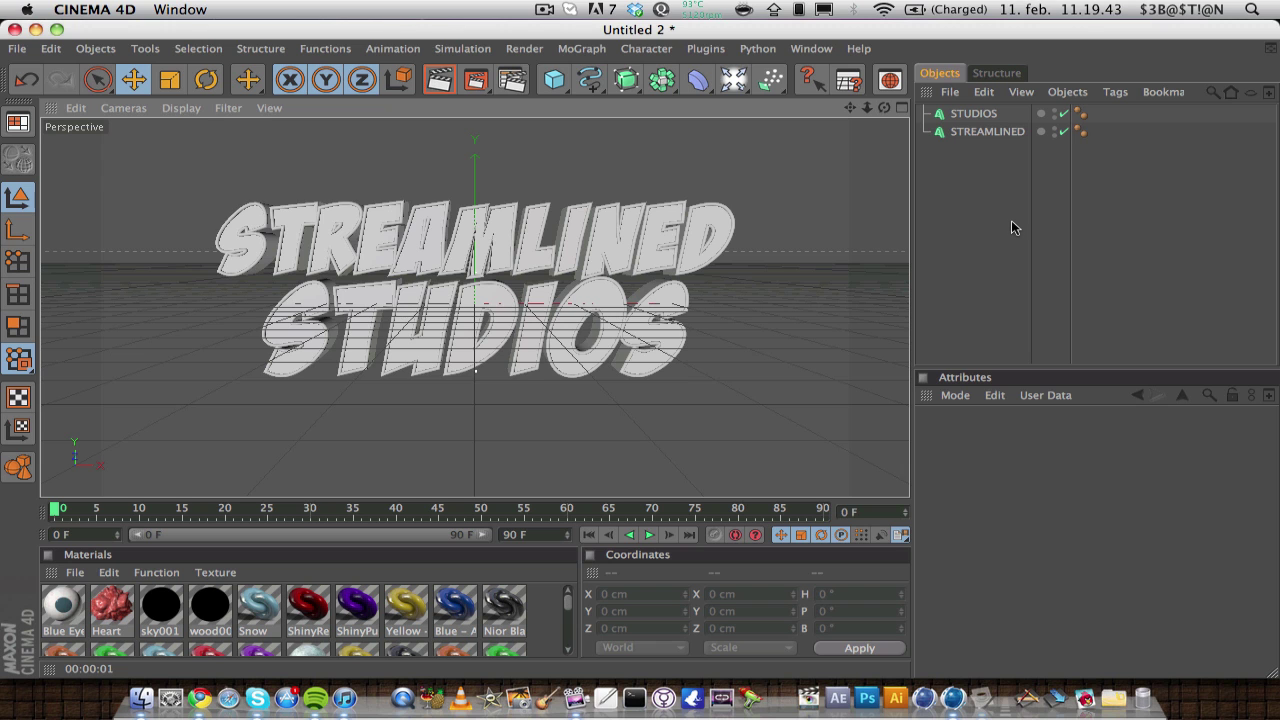
- Switch to the COMIC TITLE.c4d document and rewind to frame 0
{"action": "left_click", "coordinate": [805, 50]}
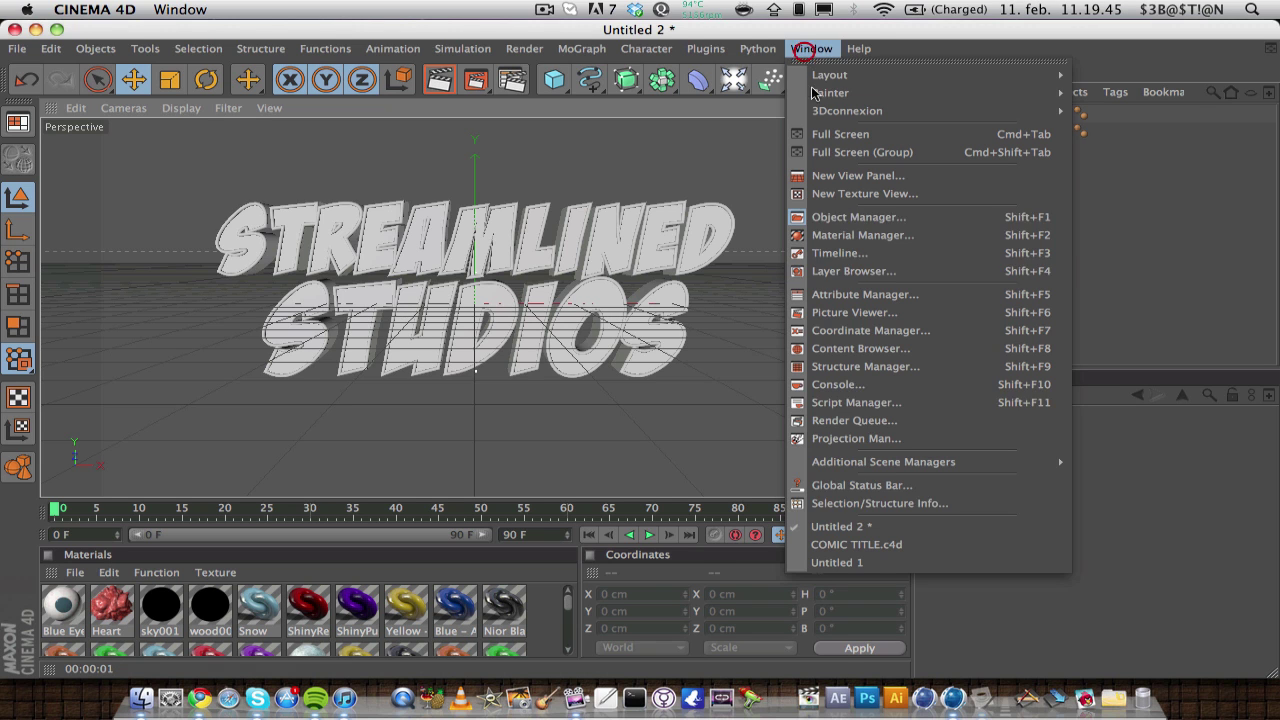
{"action": "left_click", "coordinate": [800, 541]}
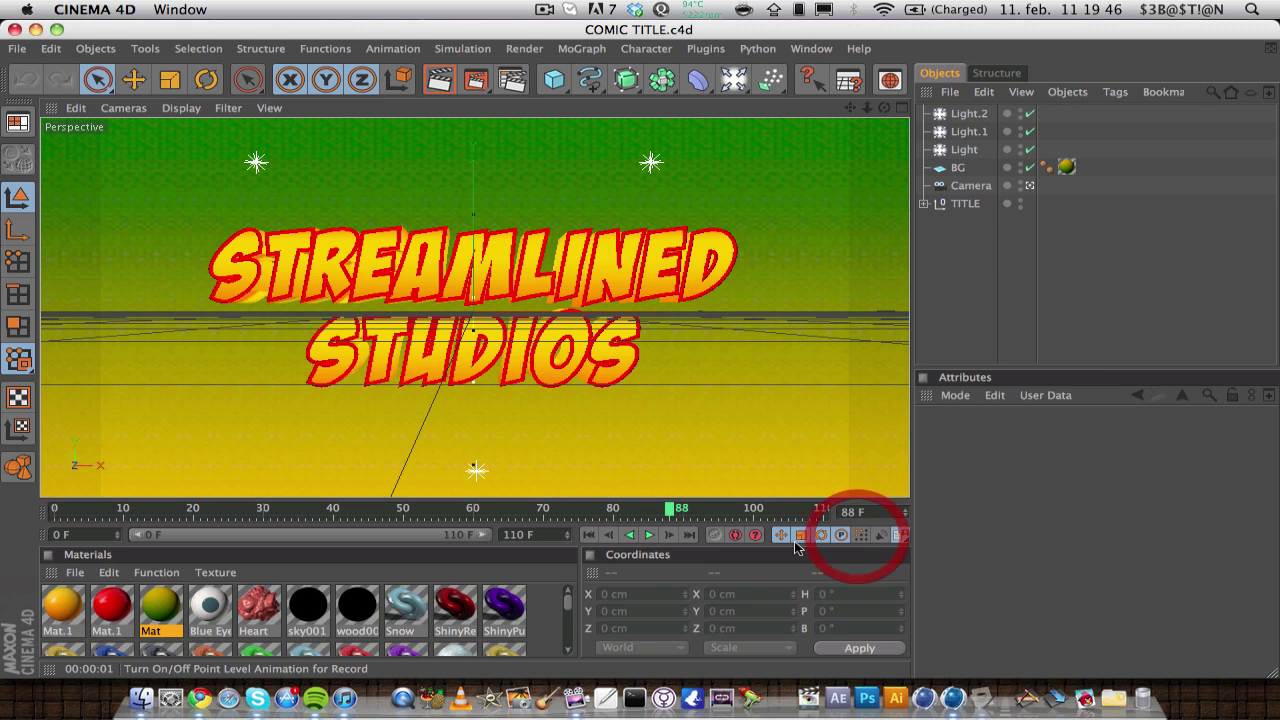
{"action": "left_click", "coordinate": [589, 535]}
- Play and scrub the reference title's fly-in animation
{"action": "left_click", "coordinate": [648, 536]}
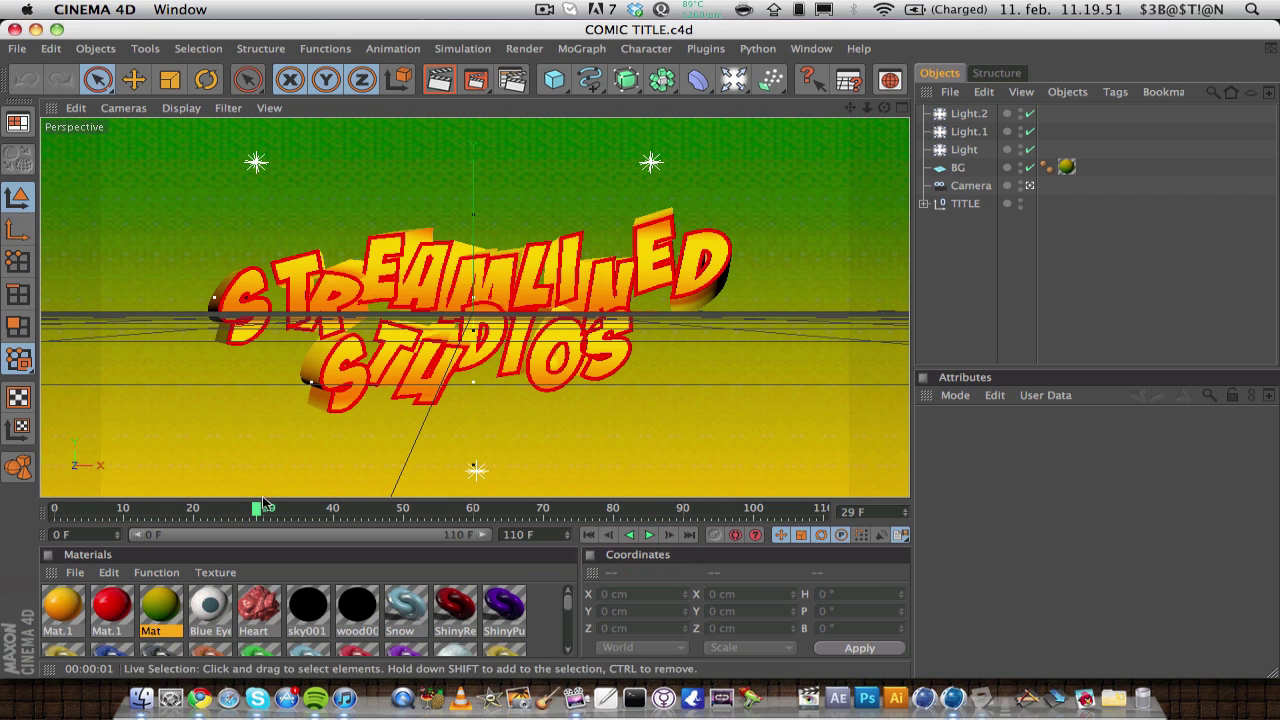
{"action": "left_click", "coordinate": [160, 513]}
{"action": "left_click_drag", "start_coordinate": [157, 515], "coordinate": [66, 508]}
- Return to Untitled 2, select only STREAMLINED, and bring up the MoGraph effectors list
{"action": "left_click", "coordinate": [810, 48]}
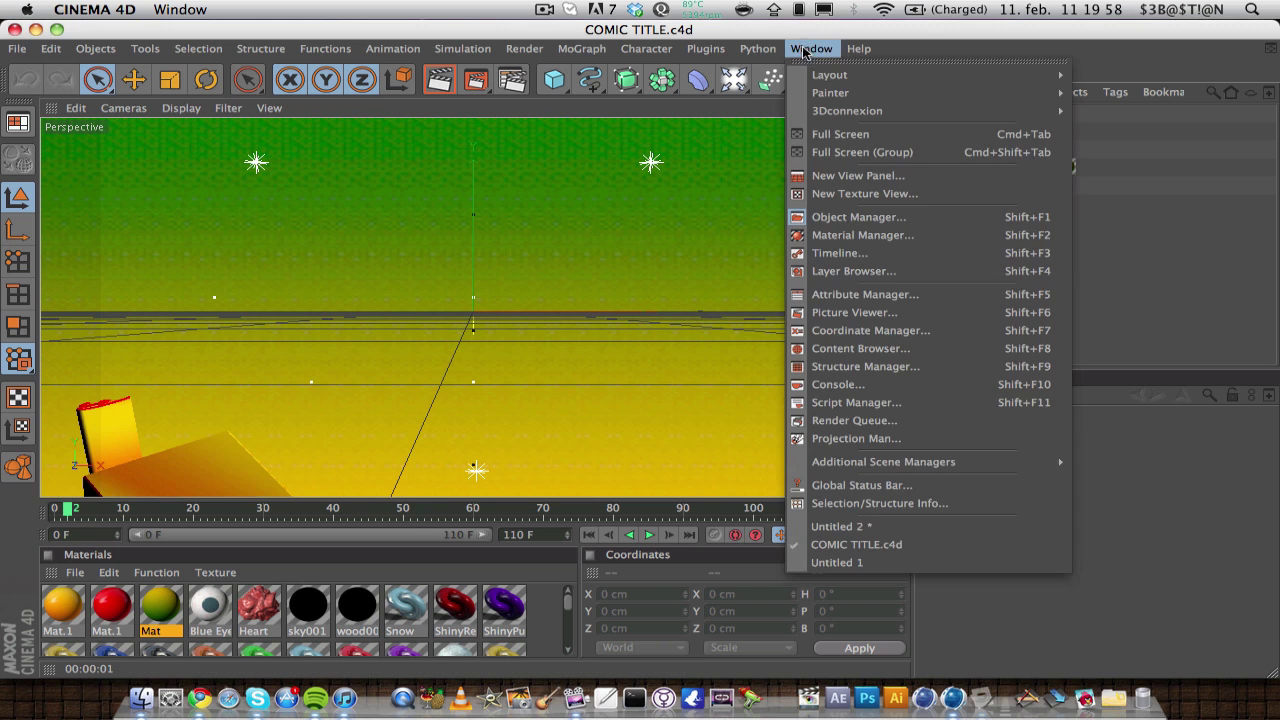
{"action": "left_click", "coordinate": [838, 526]}
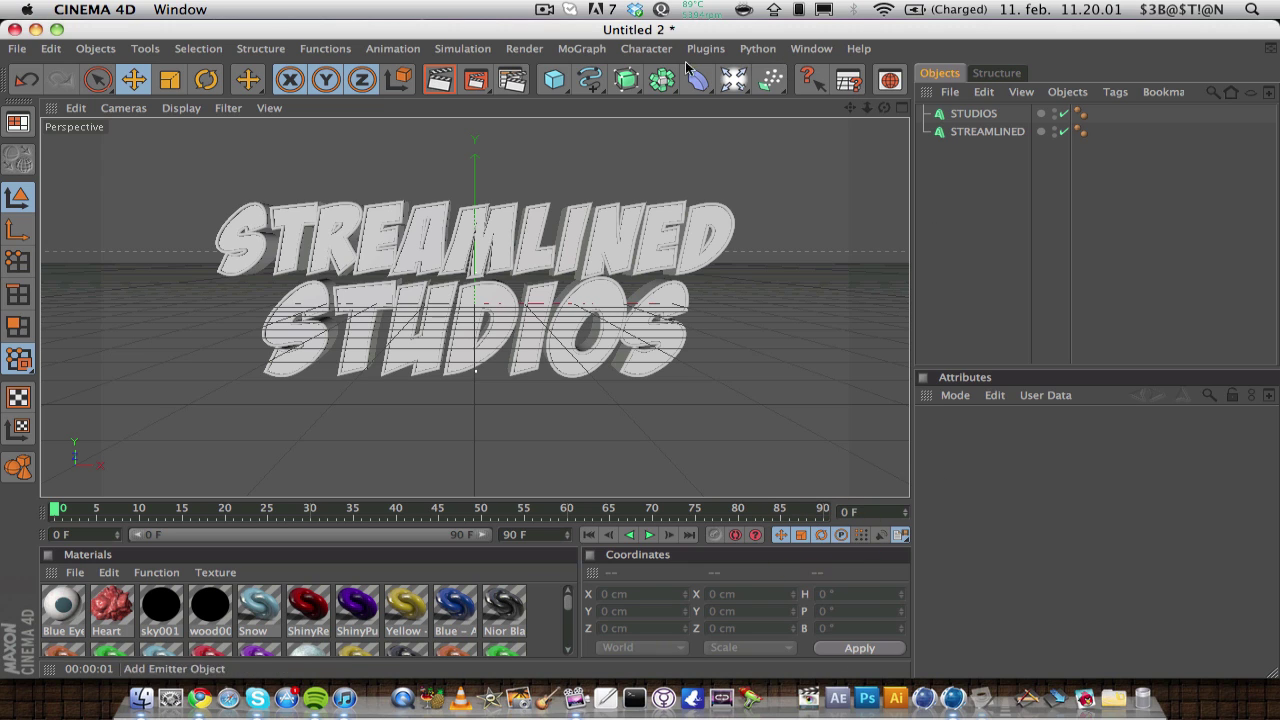
{"action": "left_click", "coordinate": [964, 132]}
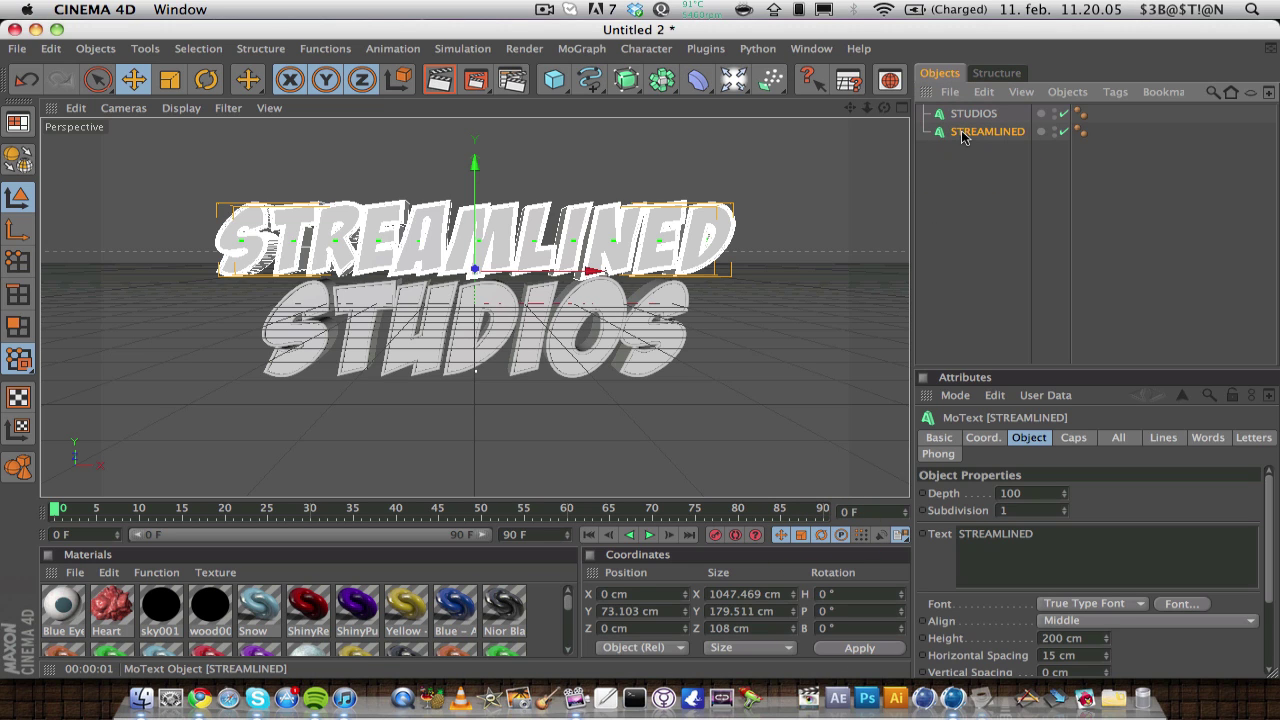
{"action": "left_click", "coordinate": [972, 114], "text": "shift"}
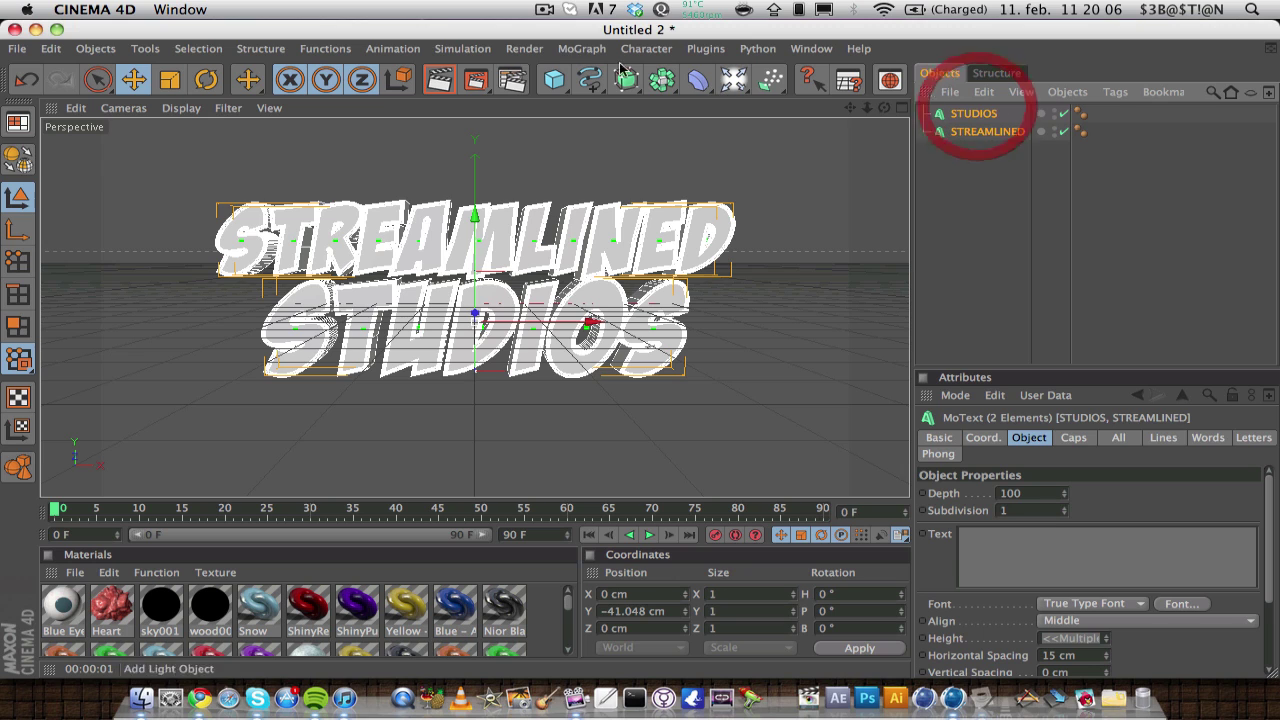
{"action": "left_click", "coordinate": [993, 132]}
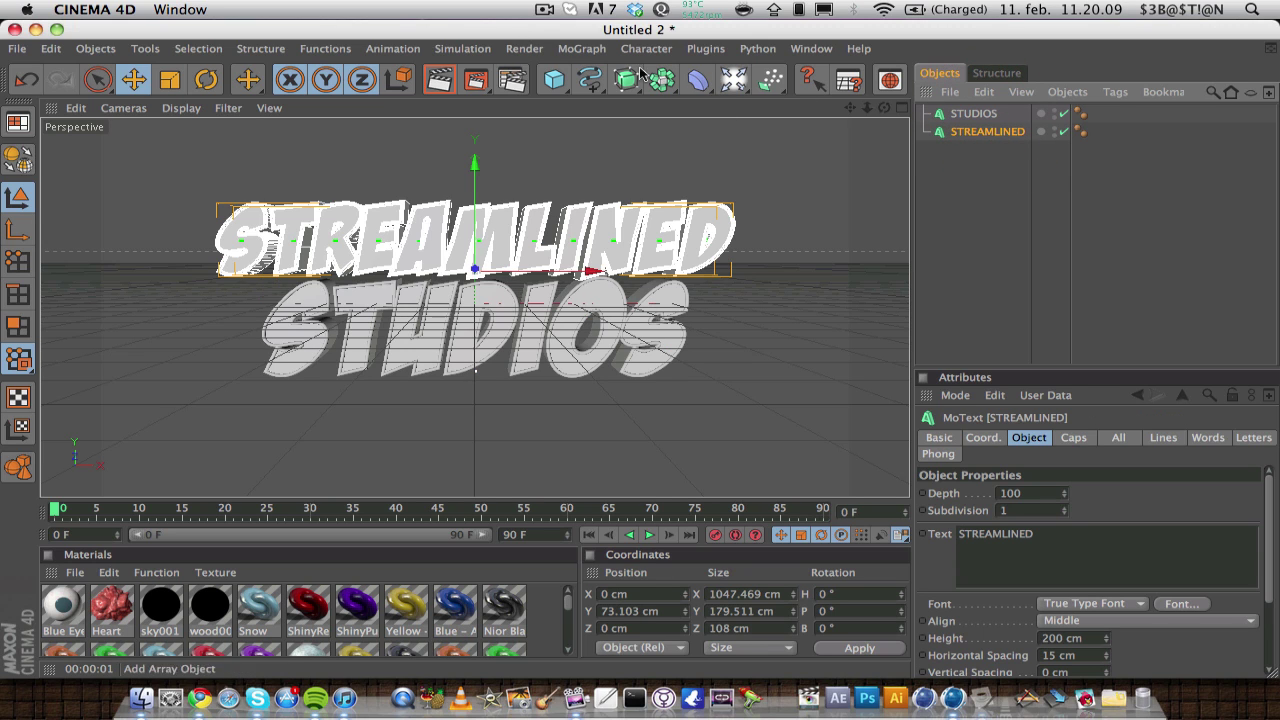
{"action": "left_click", "coordinate": [582, 50]}
{"action": "mouse_move", "coordinate": [603, 79]}
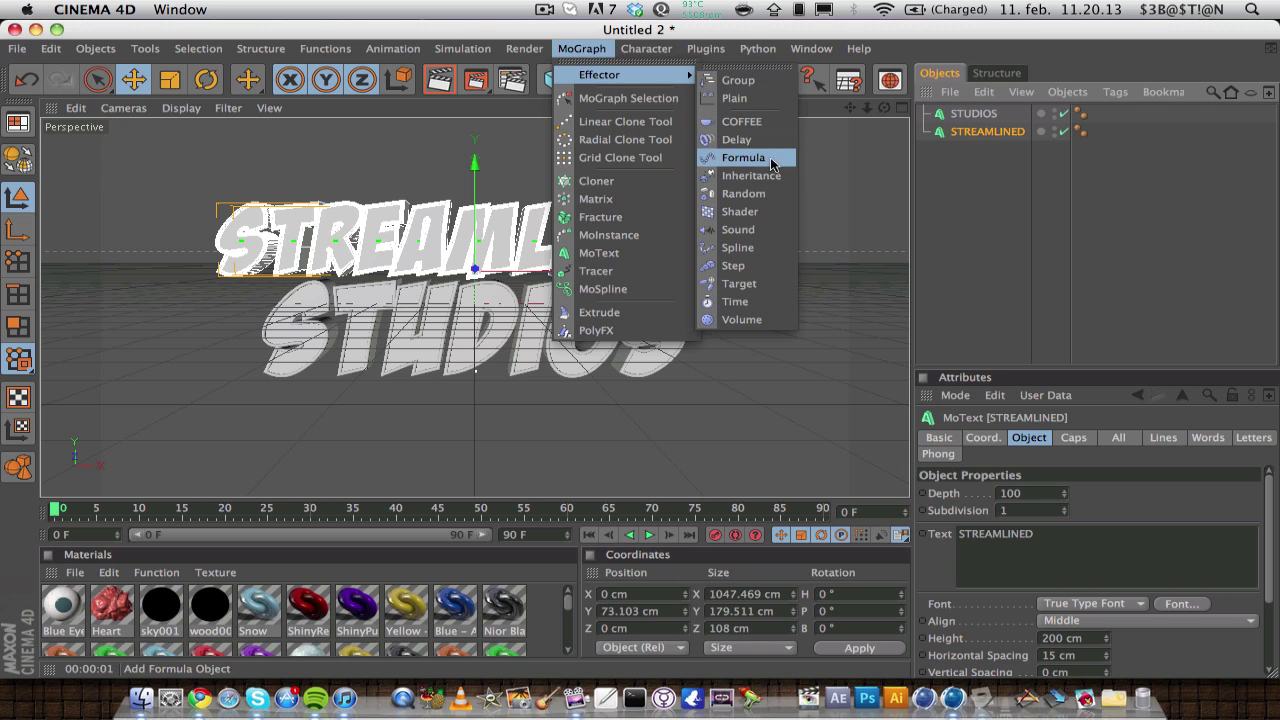
- Add a Spline effector and an Arc spline lying in the XZ plane
{"action": "left_click", "coordinate": [737, 248]}
{"action": "left_click", "coordinate": [970, 113]}
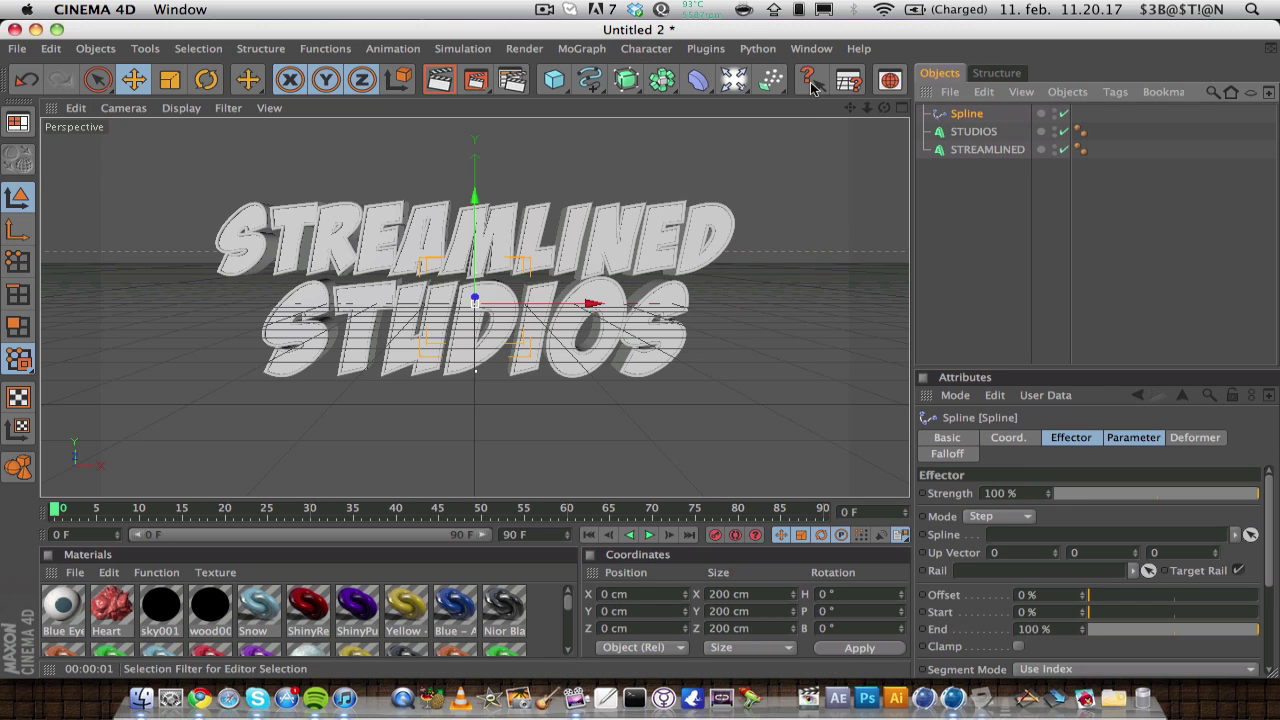
{"action": "left_click", "coordinate": [590, 80]}
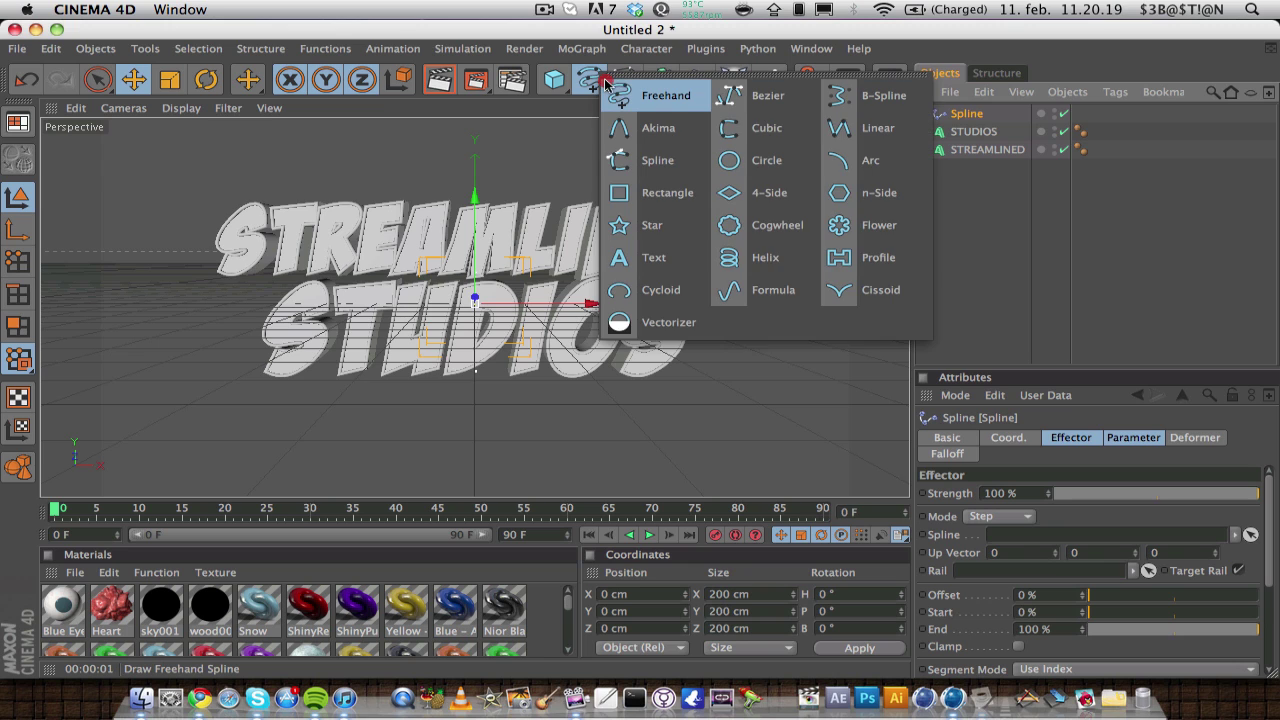
{"action": "left_click", "coordinate": [838, 161]}
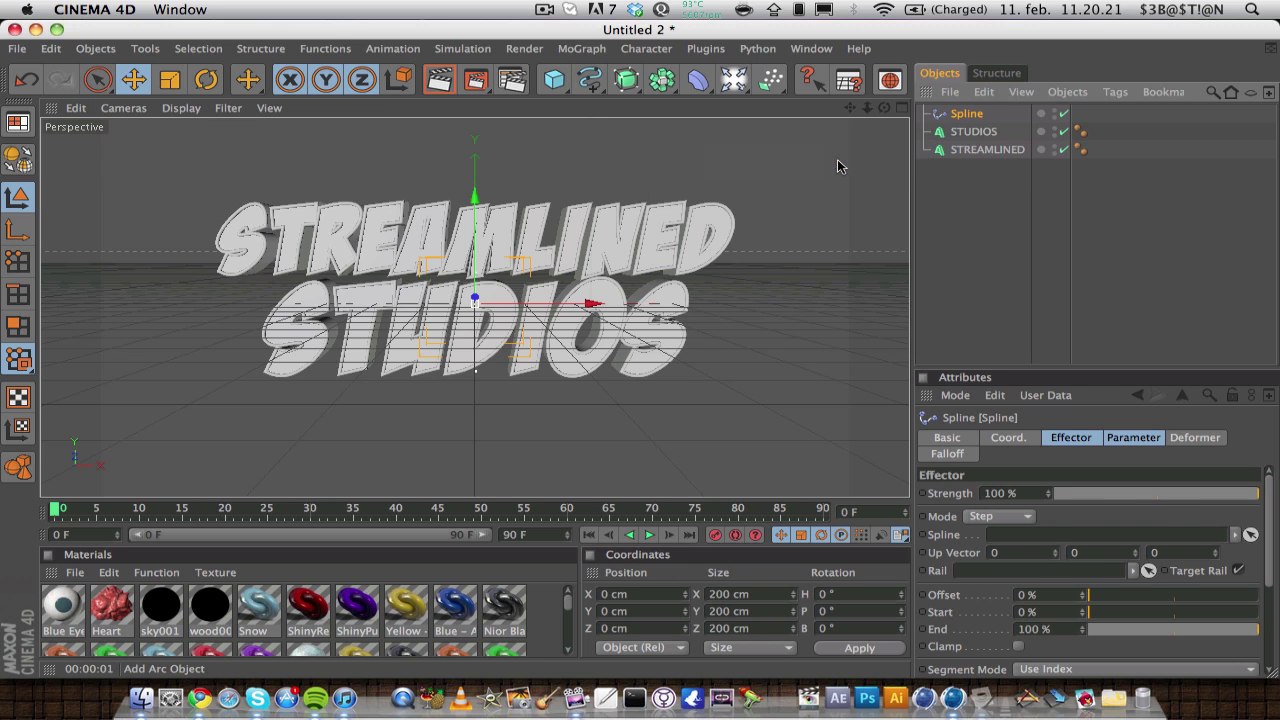
{"action": "left_click", "coordinate": [955, 115]}
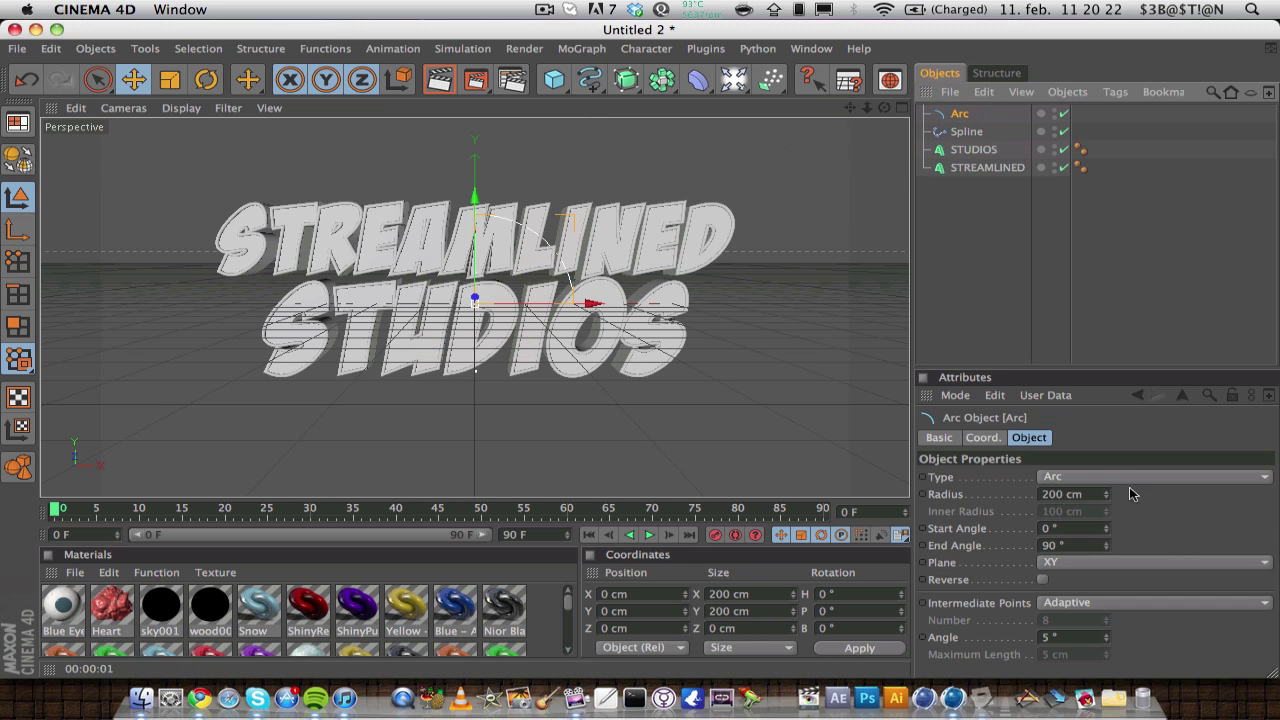
{"action": "left_click", "coordinate": [1108, 563]}
{"action": "left_click", "coordinate": [1100, 596]}
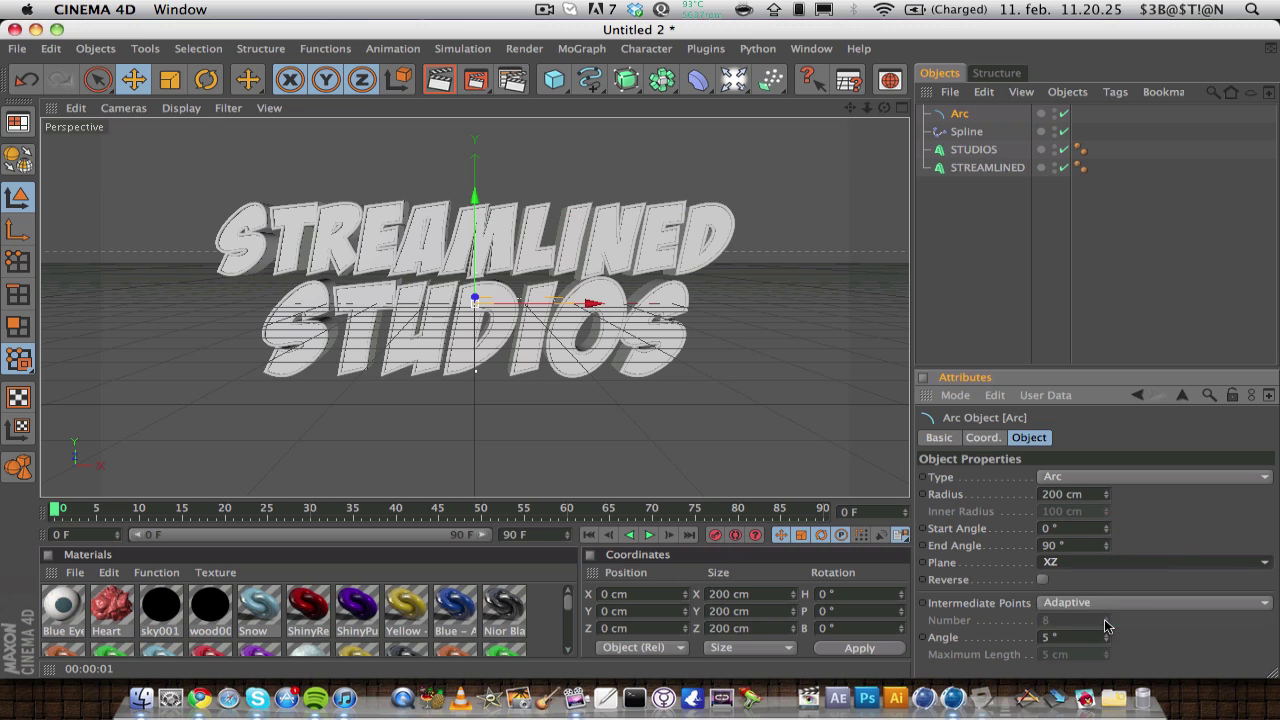
- Set the Arc radius to 1500 cm and its End Angle to 180°
{"action": "left_click", "coordinate": [1106, 494]}
{"action": "left_click_drag", "start_coordinate": [1106, 494], "coordinate": [782, 505]}
{"action": "type", "text": "2000"}
{"action": "key", "text": "Return"}
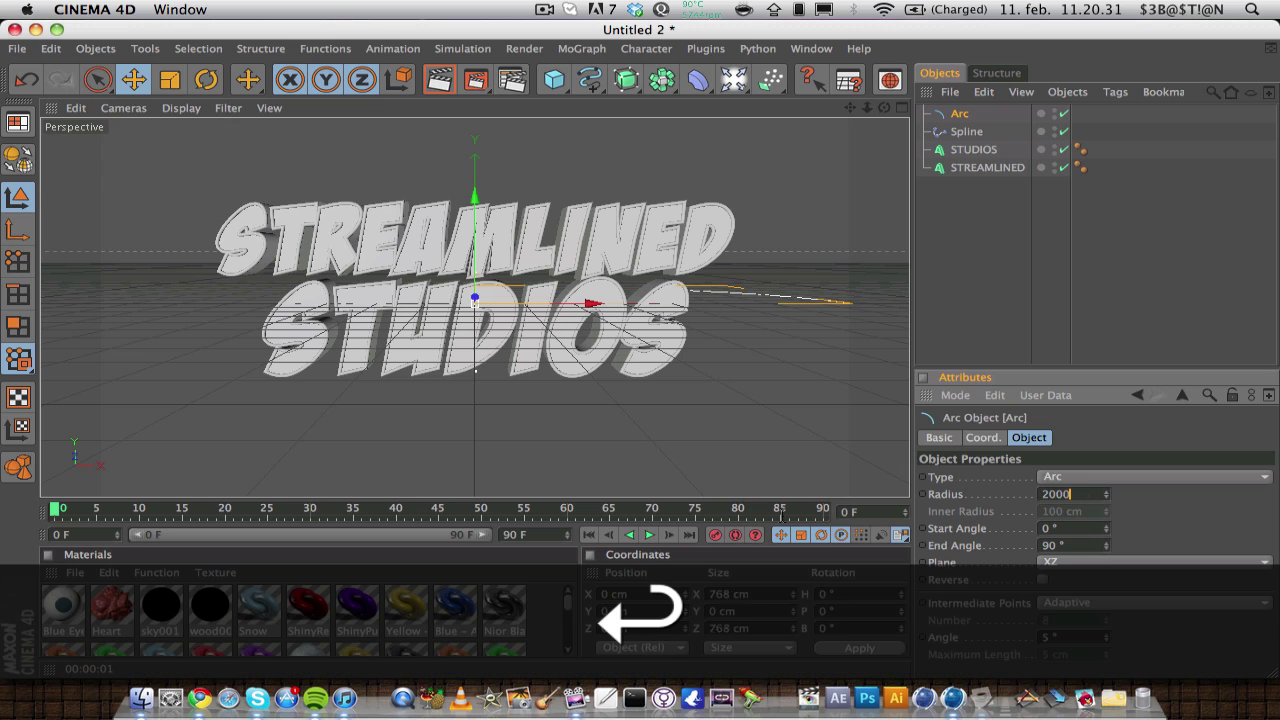
{"action": "left_click", "coordinate": [1050, 493]}
{"action": "type", "text": "1500"}
{"action": "key", "text": "Return"}
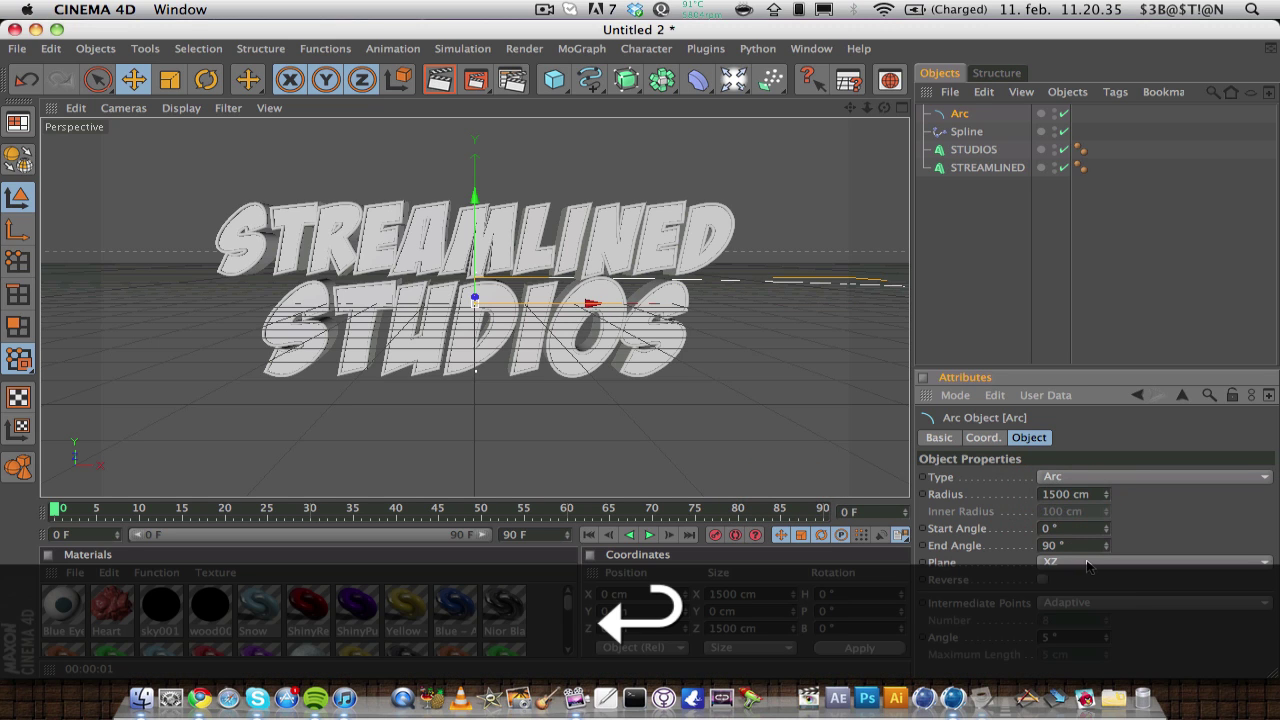
{"action": "type", "text": "180"}
{"action": "key", "text": "Return"}
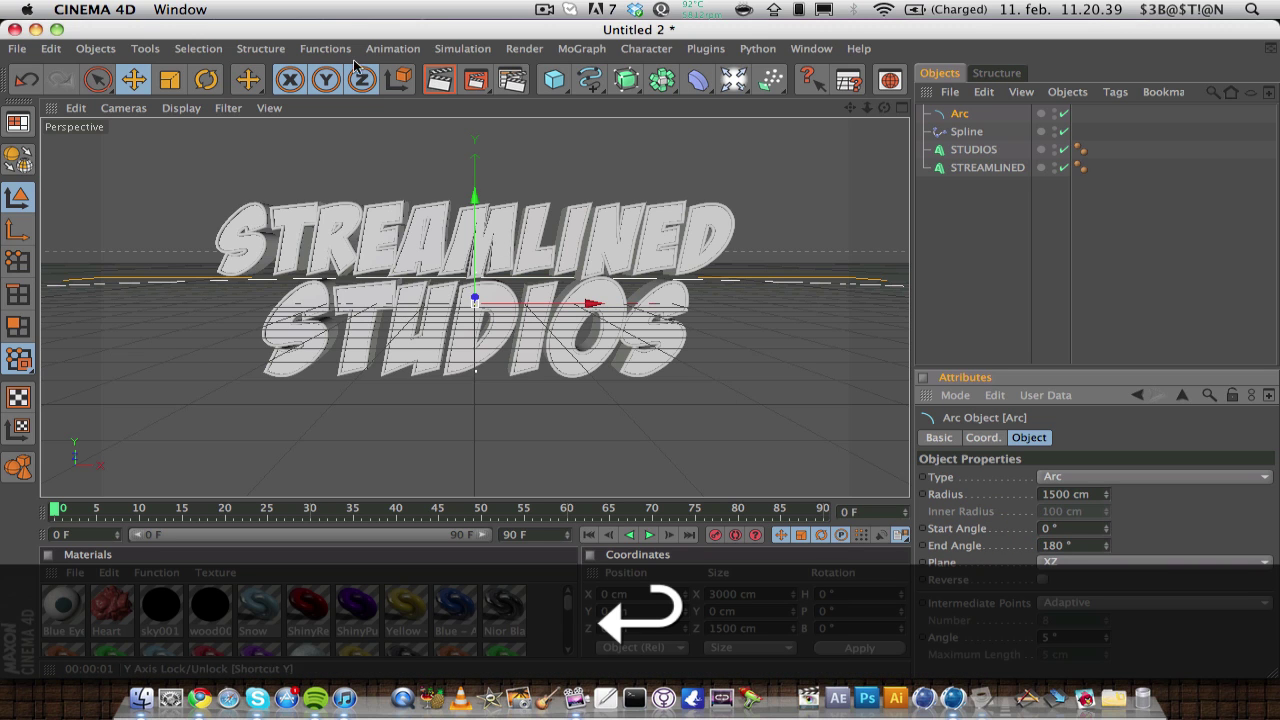
- Tilt the Arc by rotating it in the viewport
{"action": "key", "text": "r"}
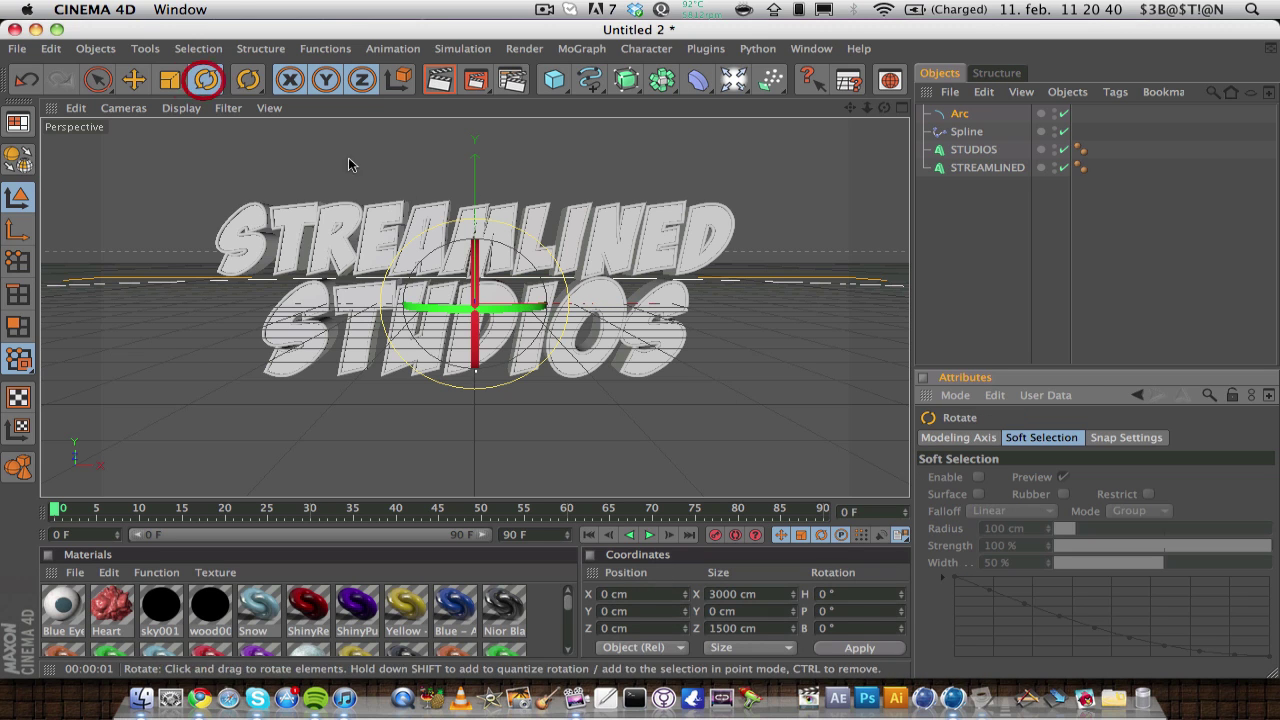
{"action": "left_click", "coordinate": [480, 267]}
{"action": "mouse_move", "coordinate": [480, 267]}
{"action": "left_mouse_down"}
{"action": "mouse_move", "coordinate": [474, 355]}
{"action": "mouse_move", "coordinate": [489, 391]}
{"action": "mouse_move", "coordinate": [537, 385]}
{"action": "mouse_move", "coordinate": [414, 371]}
{"action": "mouse_move", "coordinate": [444, 451]}
{"action": "mouse_move", "coordinate": [463, 375]}
{"action": "mouse_move", "coordinate": [464, 411]}
{"action": "left_mouse_up"}
- Link the Arc as the Spline effector's path spline
{"action": "left_click", "coordinate": [960, 114]}
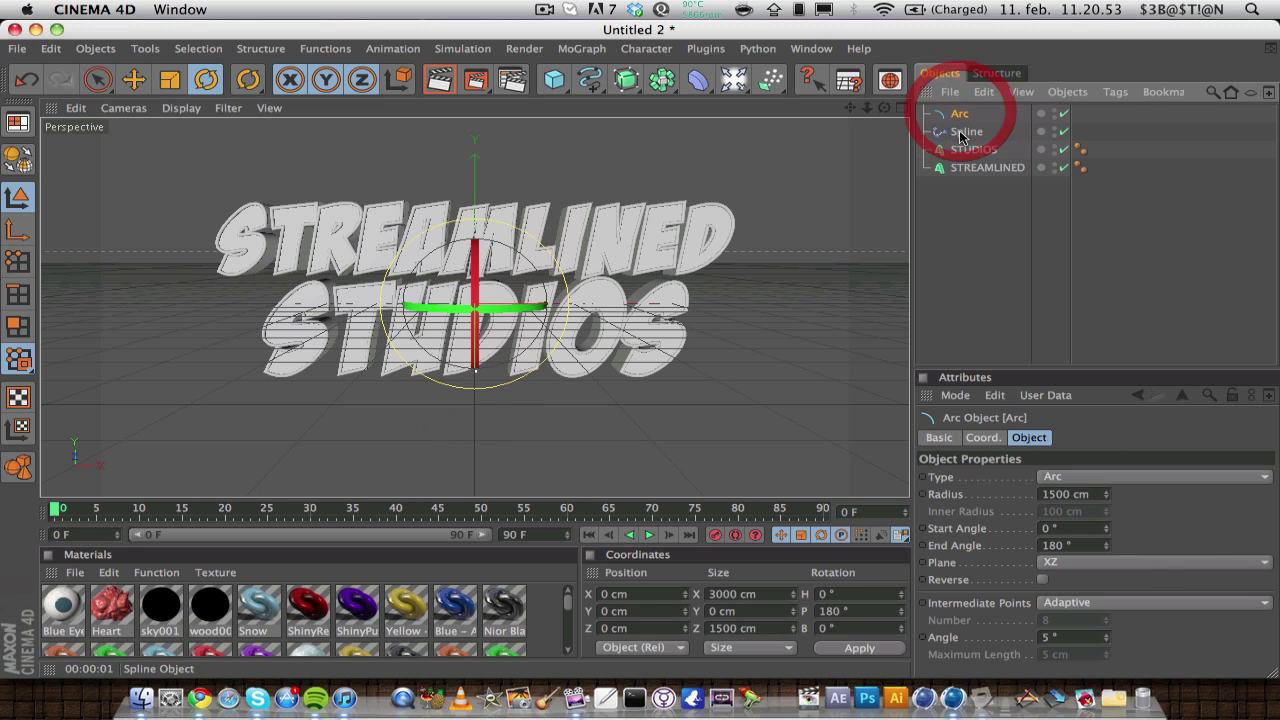
{"action": "left_click", "coordinate": [963, 134]}
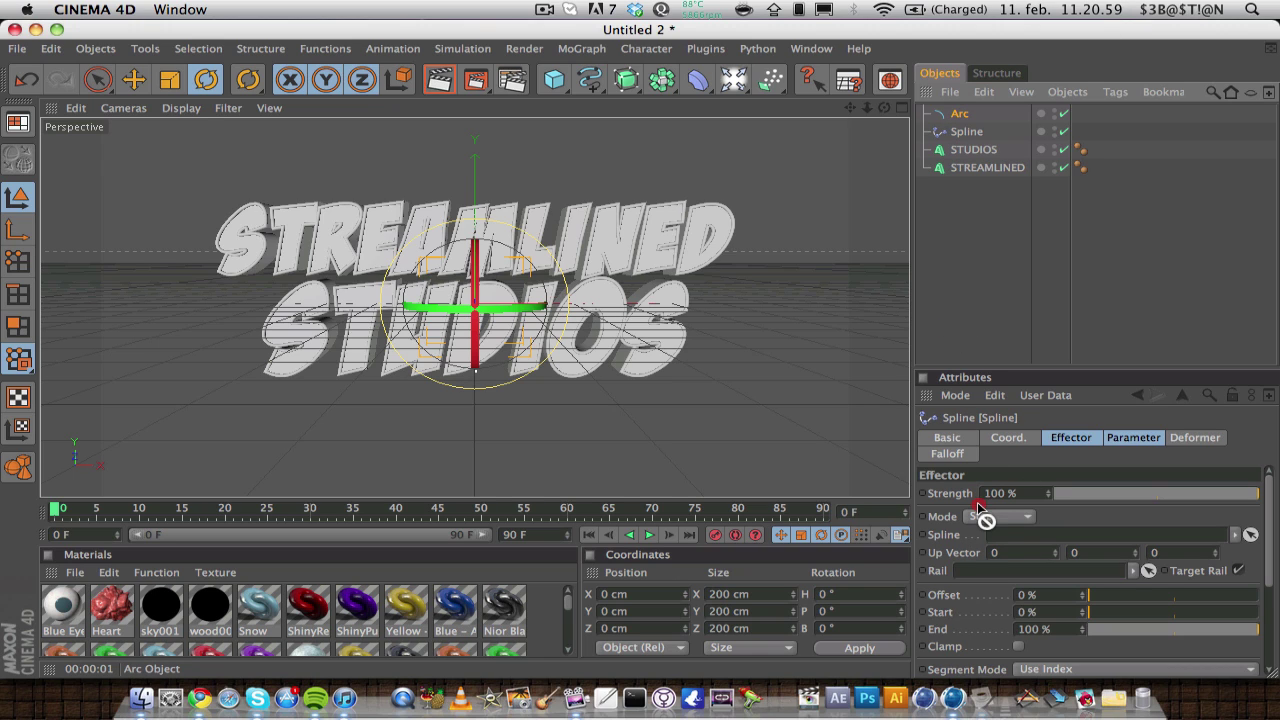
{"action": "left_click_drag", "start_coordinate": [1010, 537], "coordinate": [1008, 536]}
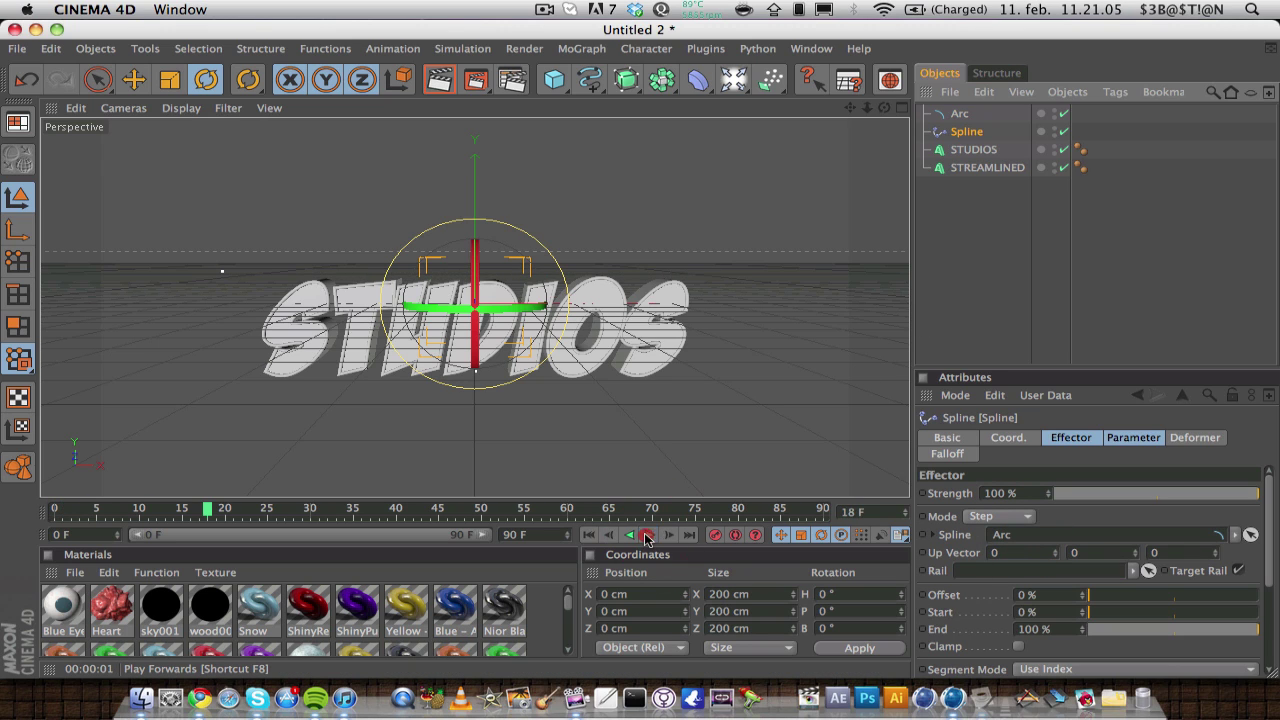
- Test the effector strength, then enable Reverse on the Arc
{"action": "left_click", "coordinate": [588, 535]}
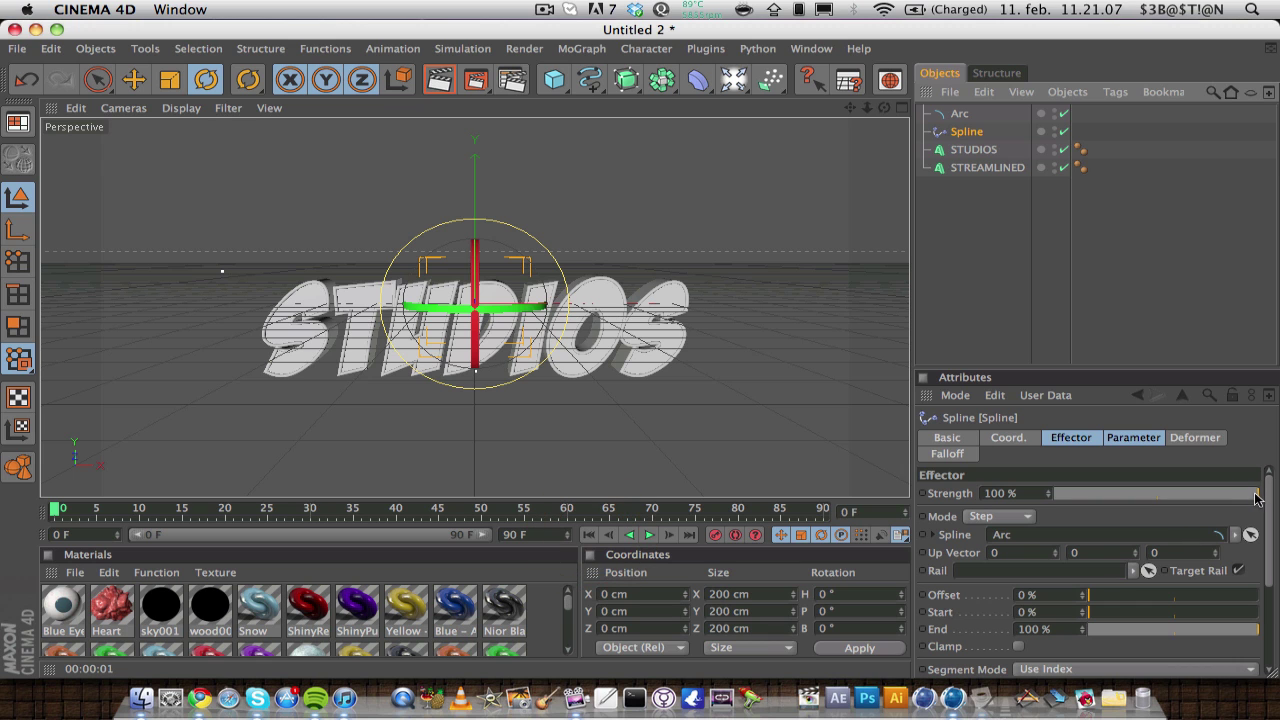
{"action": "left_click_drag", "start_coordinate": [1255, 494], "coordinate": [1081, 494]}
{"action": "mouse_move", "coordinate": [884, 107]}
{"action": "left_mouse_down"}
{"action": "mouse_move", "coordinate": [830, 114]}
{"action": "mouse_move", "coordinate": [866, 110]}
{"action": "left_mouse_up"}
{"action": "left_click", "coordinate": [955, 114]}
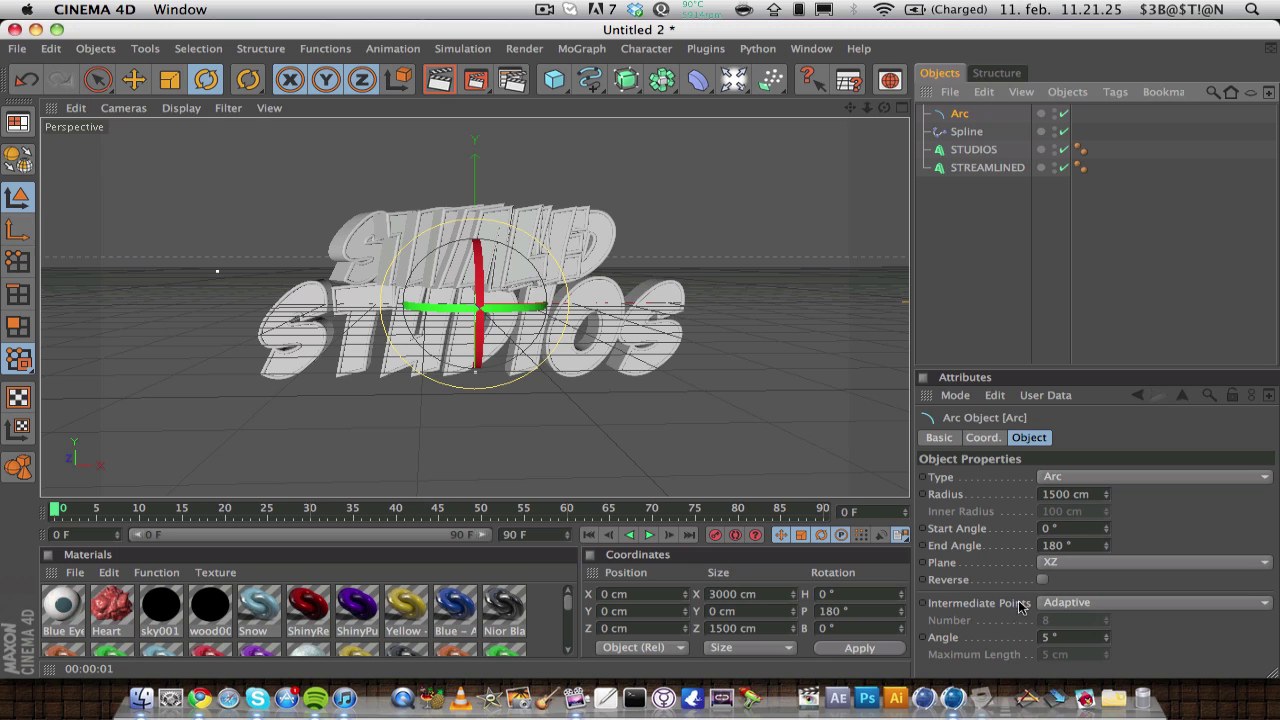
{"action": "left_click", "coordinate": [1043, 580]}
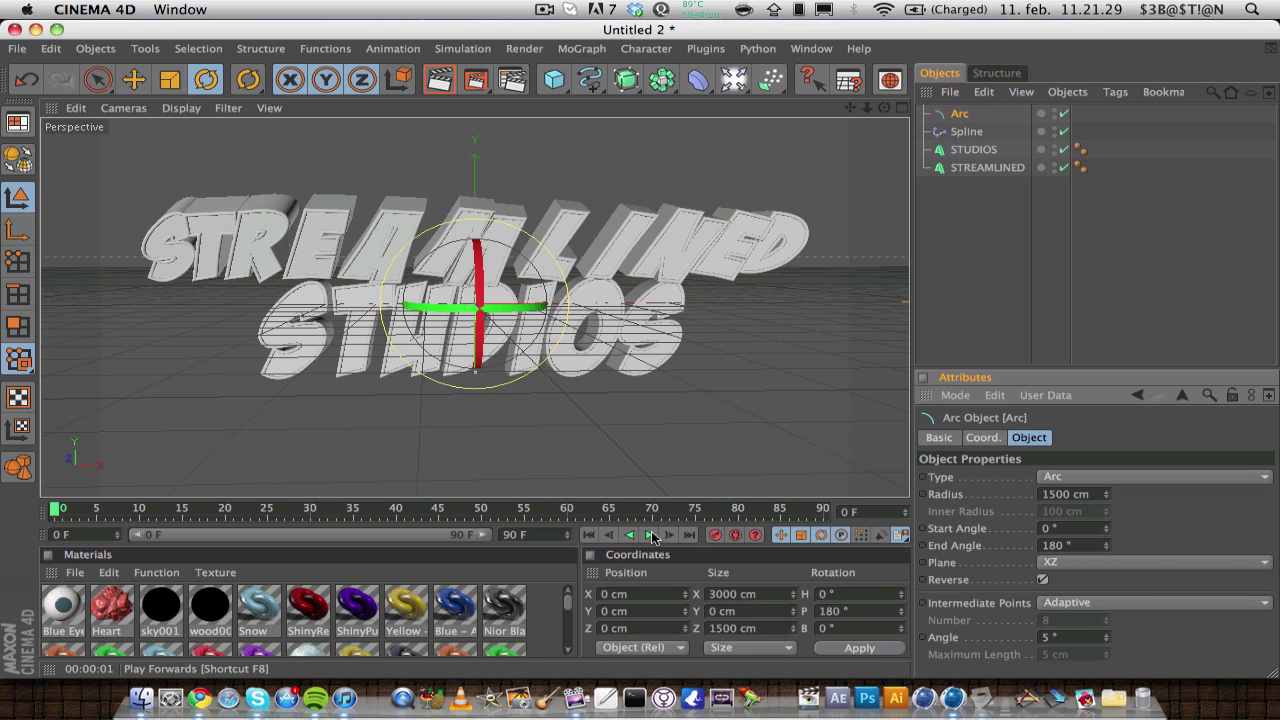
- Keyframe the Spline effector Strength at 100% and at 0% on the first frame
{"action": "left_click", "coordinate": [966, 131]}
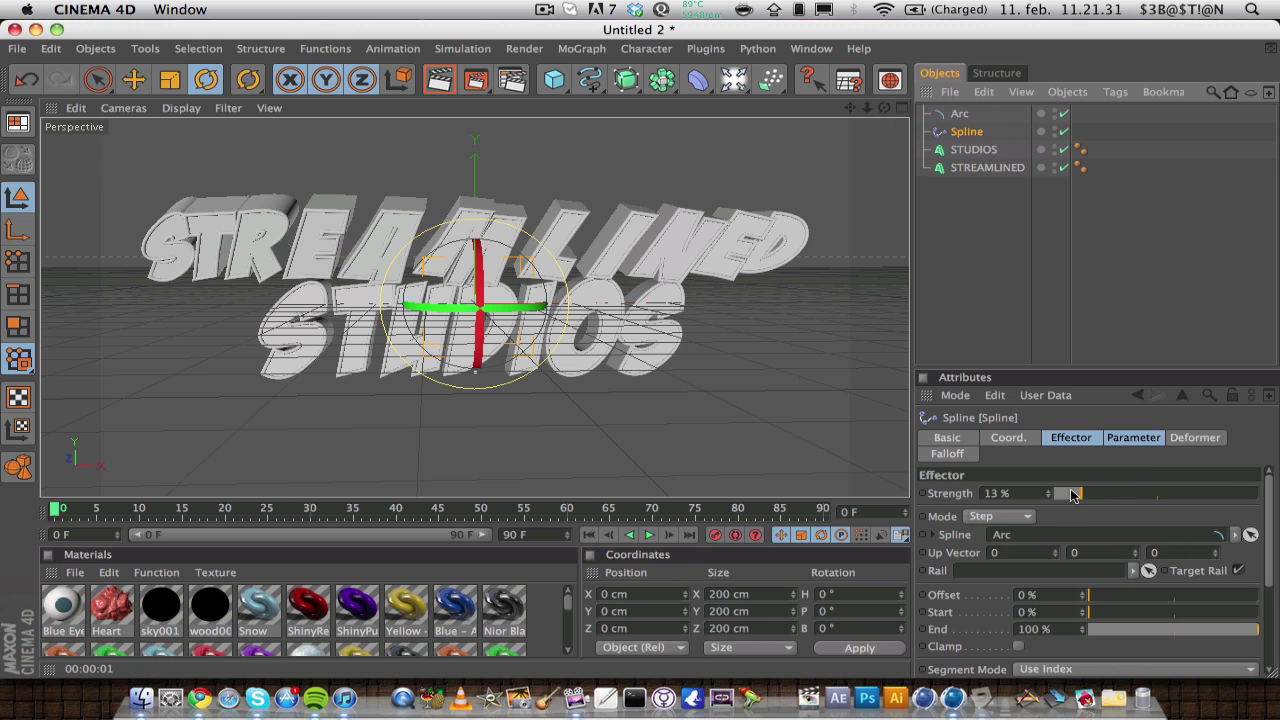
{"action": "left_click_drag", "start_coordinate": [1071, 495], "coordinate": [1262, 510]}
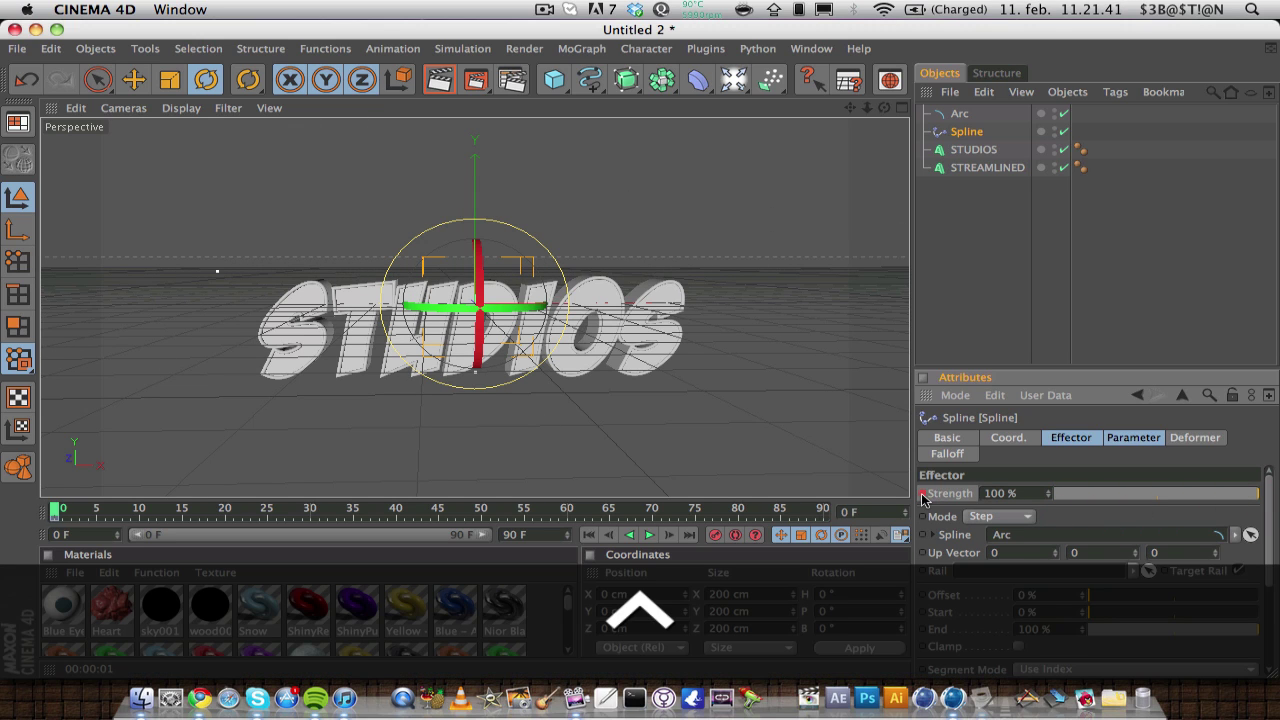
{"action": "left_click", "coordinate": [922, 493], "text": "ctrl"}
{"action": "left_click", "coordinate": [63, 510]}
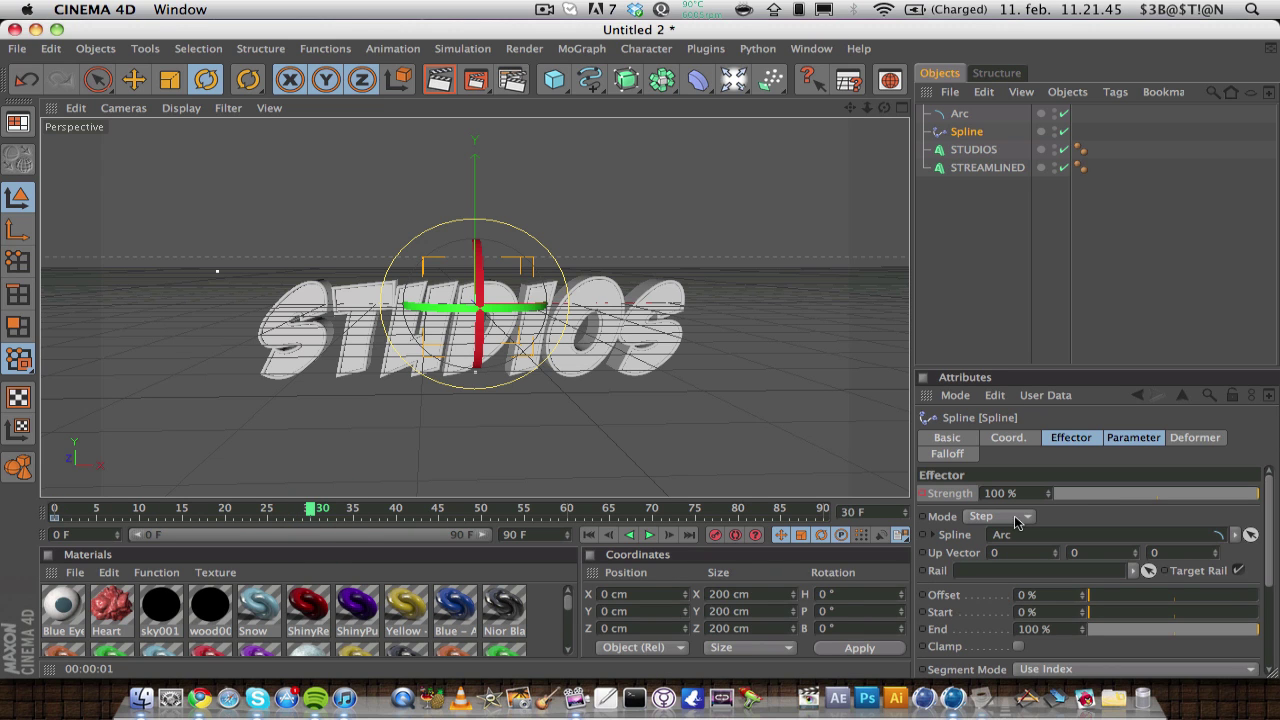
{"action": "left_click_drag", "start_coordinate": [1257, 508], "coordinate": [1055, 494]}
{"action": "left_click", "coordinate": [948, 494], "text": "ctrl"}
{"action": "left_click", "coordinate": [924, 494], "text": "ctrl"}
- Play the animation from frame 0 to preview it, then select STUDIOS
{"action": "left_click", "coordinate": [588, 535]}
{"action": "left_click", "coordinate": [649, 535]}
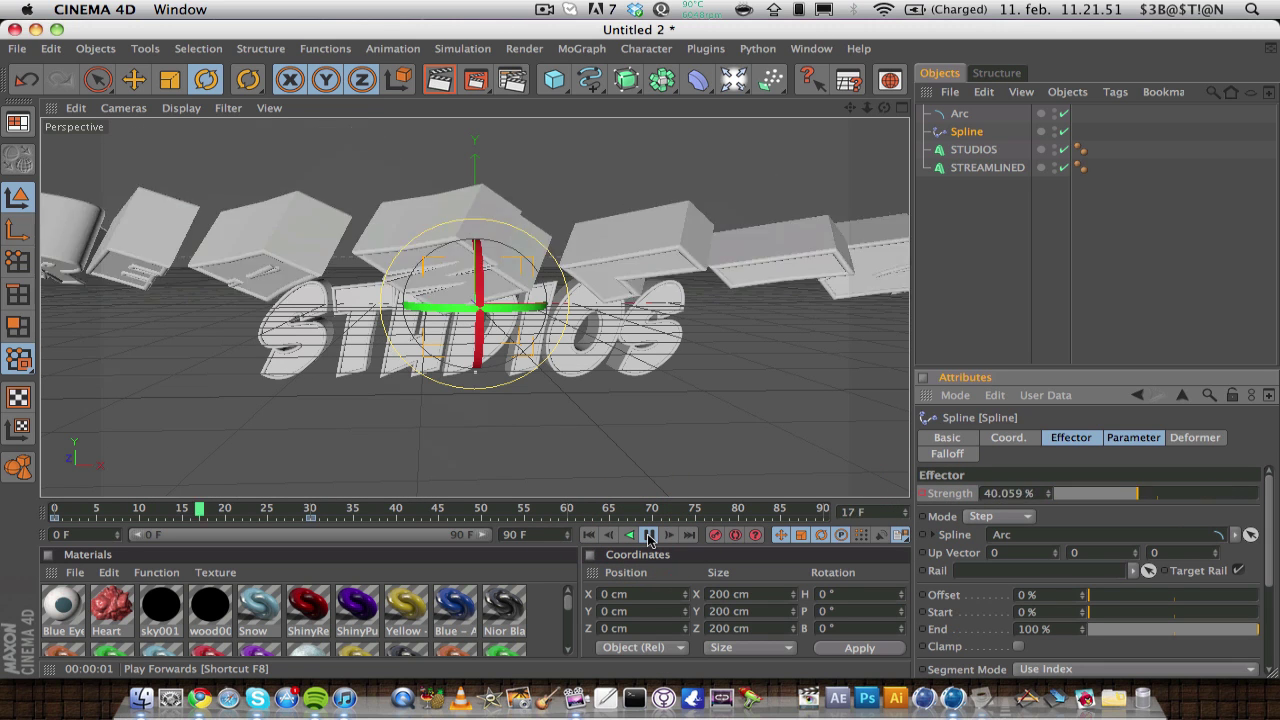
{"action": "left_click", "coordinate": [649, 535]}
{"action": "left_click", "coordinate": [588, 535]}
{"action": "left_click", "coordinate": [968, 151]}
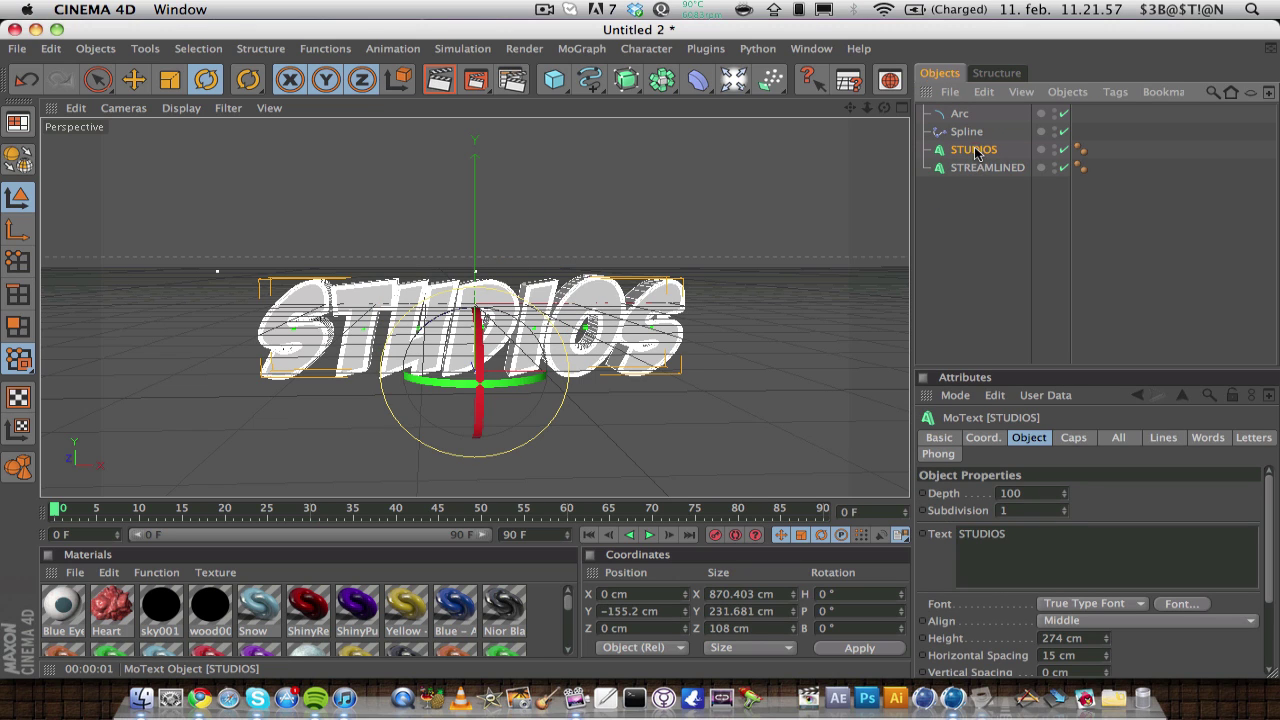
- Move STUDIOS to the top and group the Arc, Spline and STREAMLINED text into a null named STREAMLINED
{"action": "left_click_drag", "start_coordinate": [972, 110], "coordinate": [958, 136]}
{"action": "key", "text": "alt+g"}
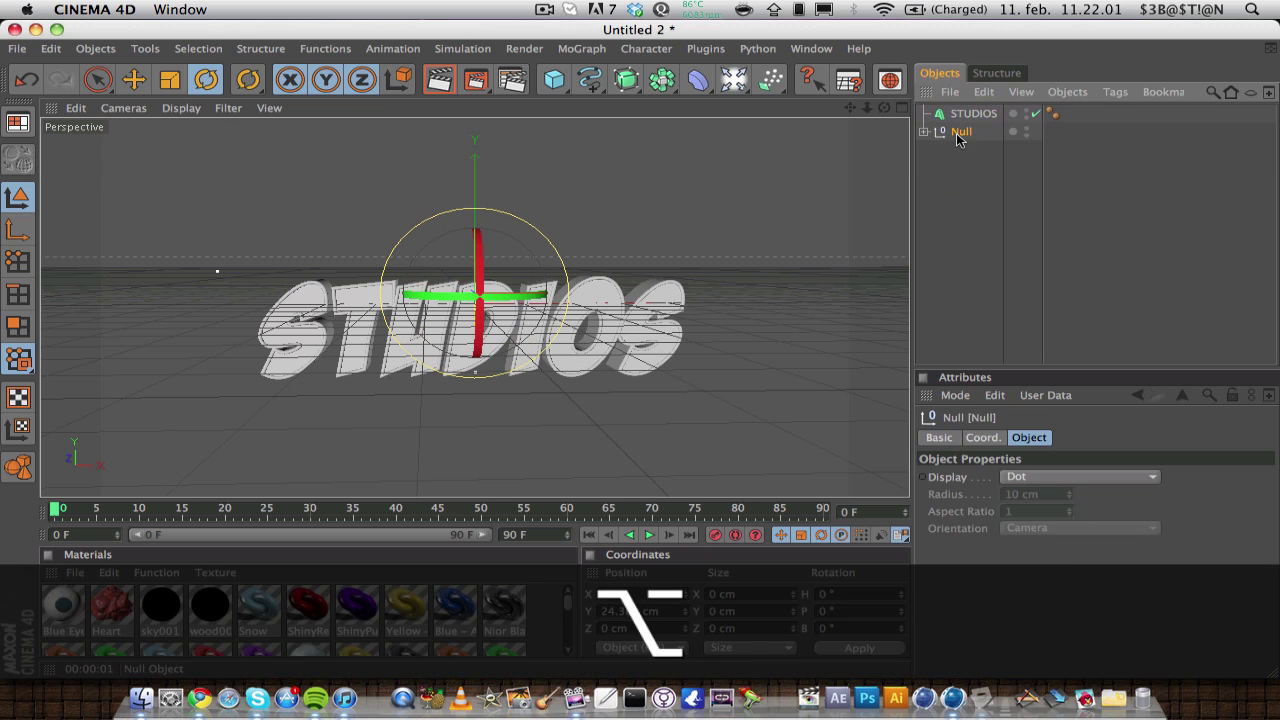
{"action": "double_click", "coordinate": [964, 132]}
{"action": "type", "text": "STREAMLINED"}
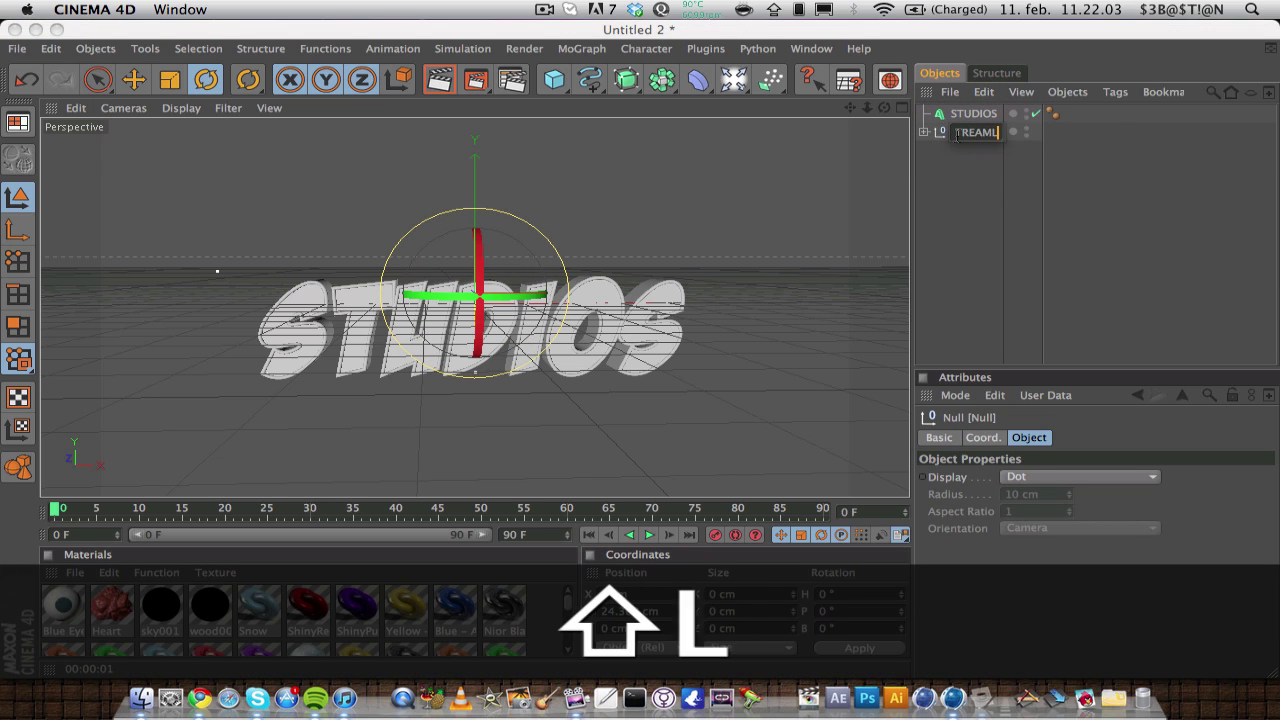
{"action": "key", "text": "Return"}
{"action": "left_click", "coordinate": [957, 119]}
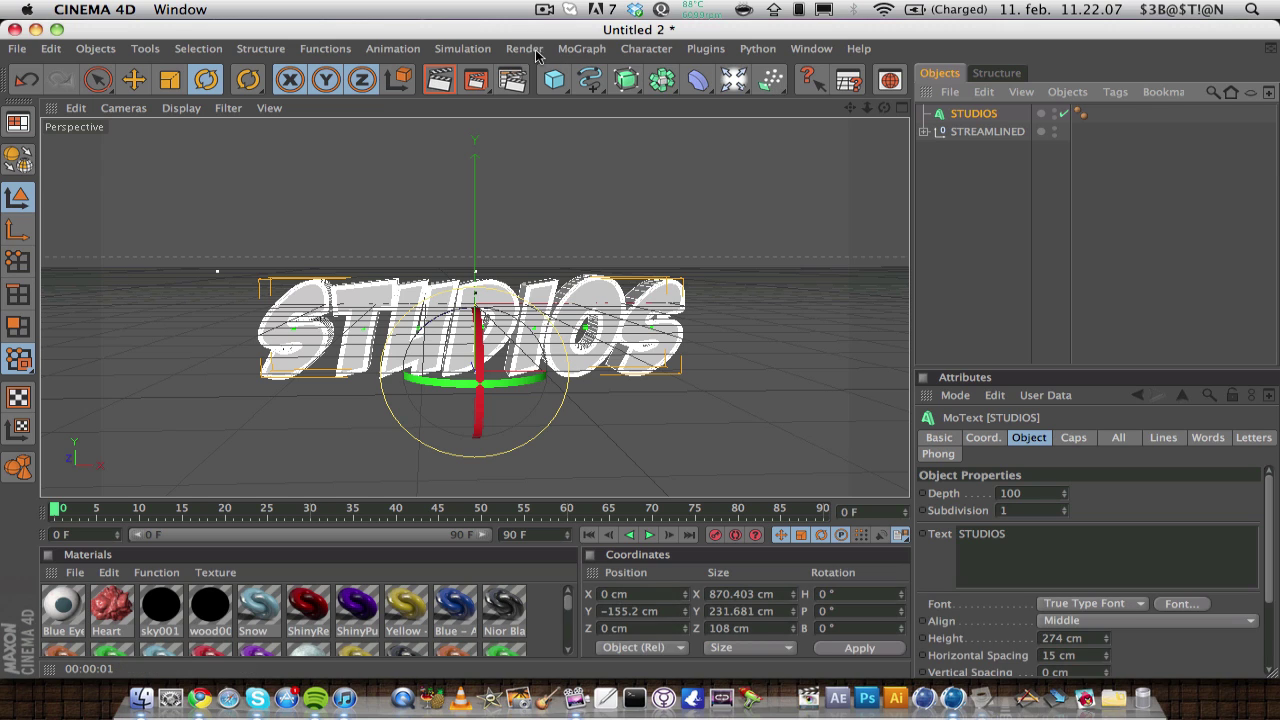
{"action": "left_click", "coordinate": [577, 49]}
- Add a Spline effector for STUDIOS and a new Arc spline
{"action": "mouse_move", "coordinate": [660, 75]}
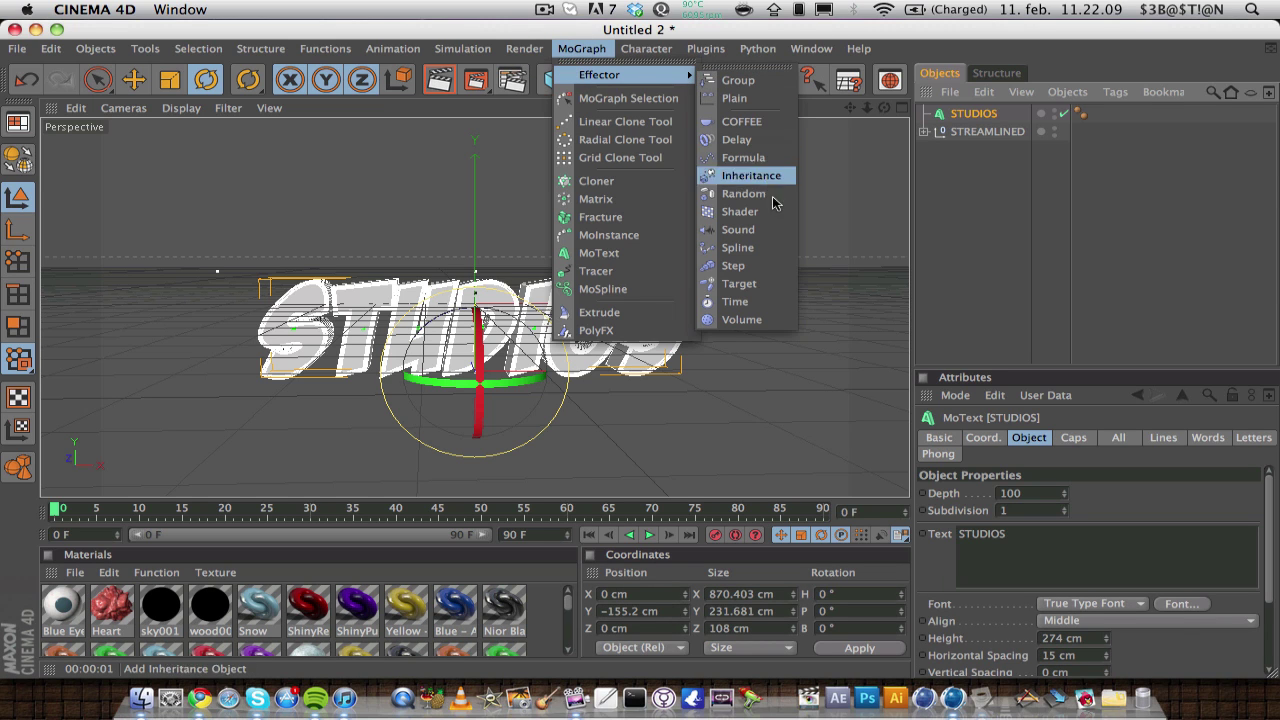
{"action": "left_click", "coordinate": [738, 247]}
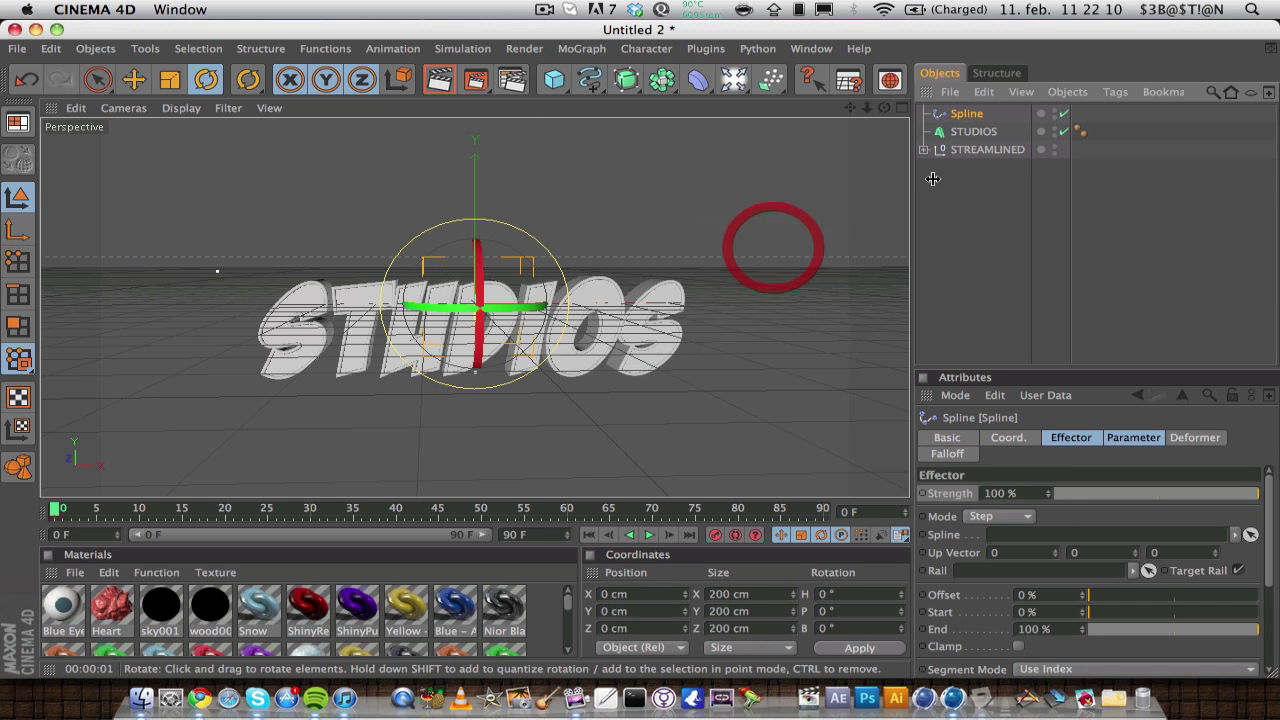
{"action": "left_click", "coordinate": [590, 80]}
{"action": "left_click", "coordinate": [856, 153]}
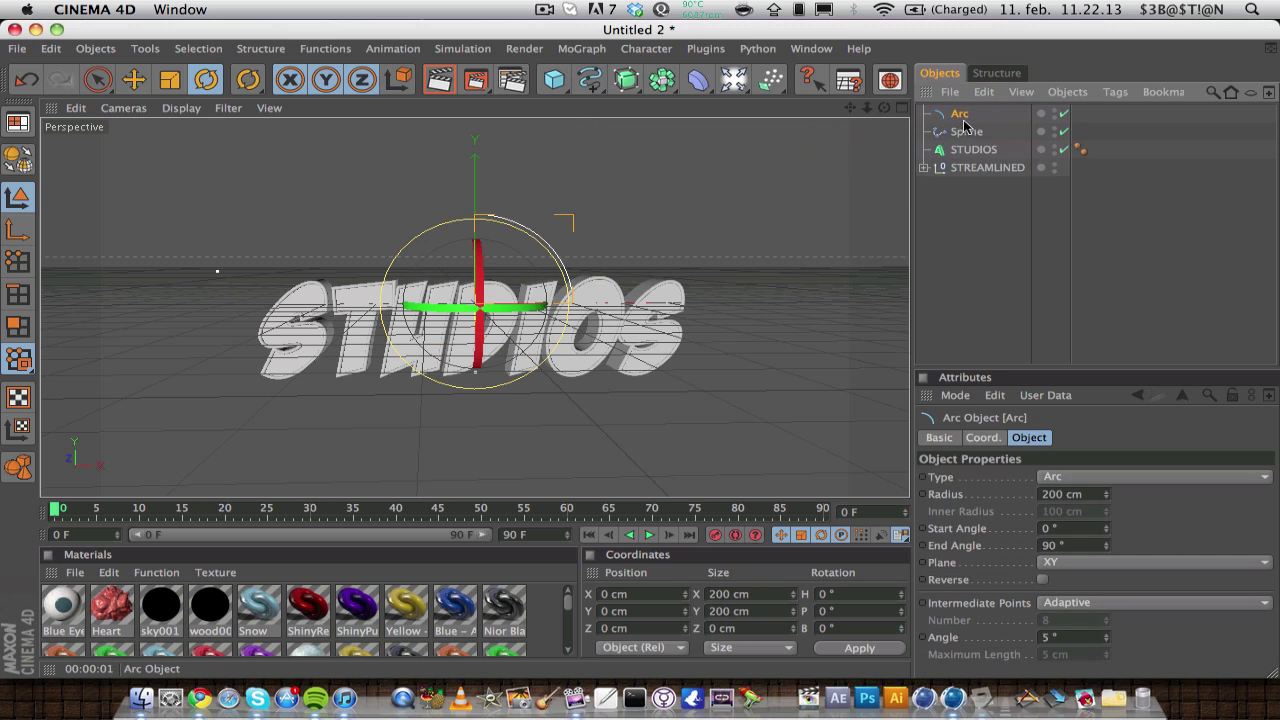
- Lay the arc on the XZ plane with 1500 cm radius and 180° end angle, pitched 180°
{"action": "left_click", "coordinate": [1103, 565]}
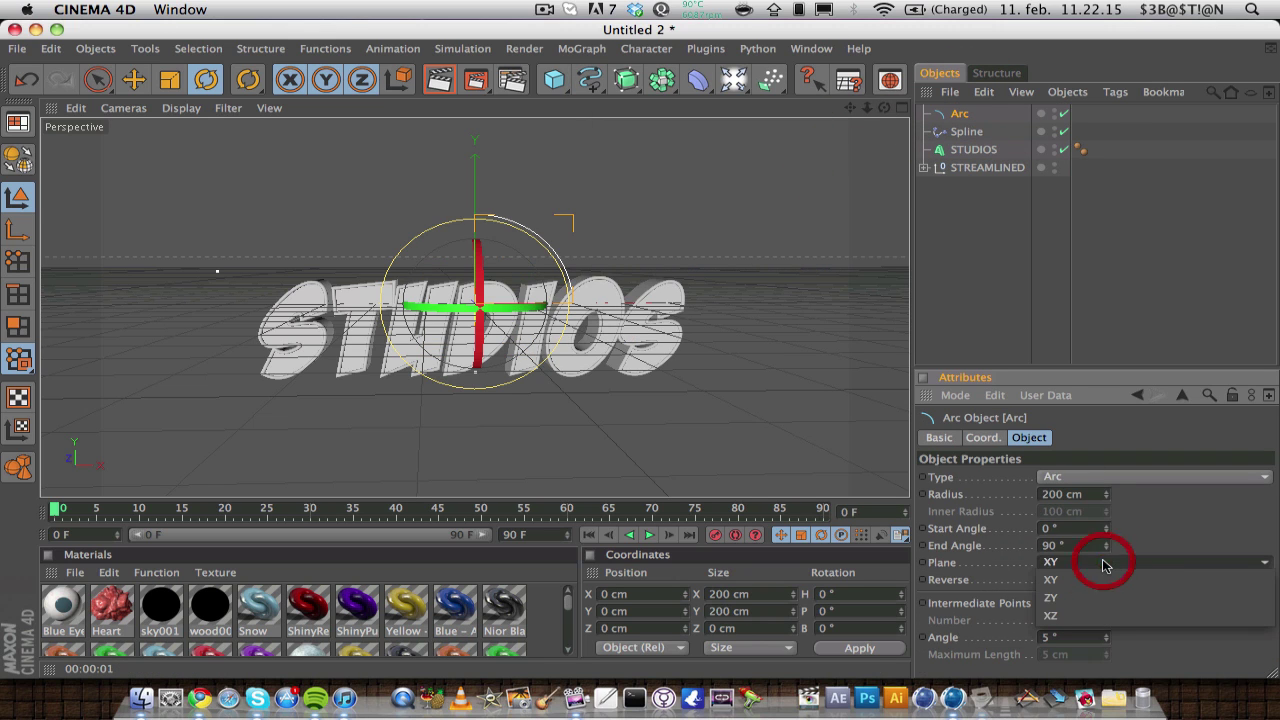
{"action": "left_click", "coordinate": [1104, 616]}
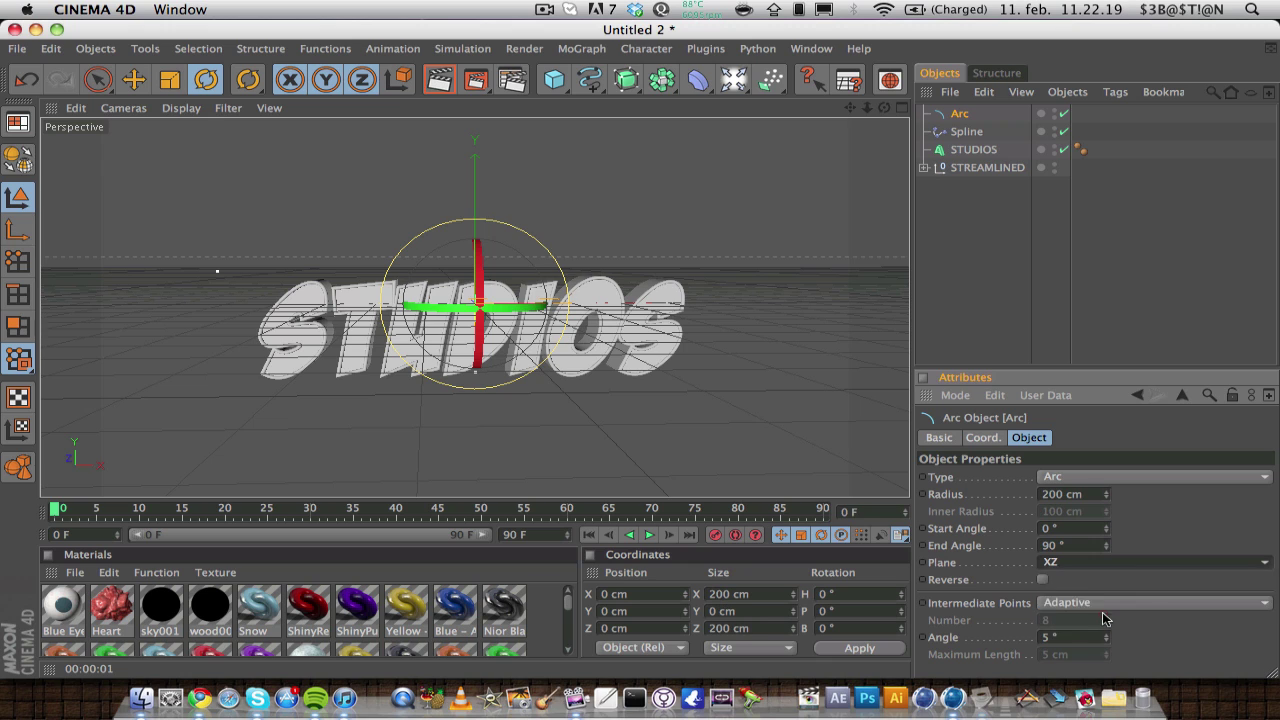
{"action": "left_click", "coordinate": [1060, 494]}
{"action": "left_click", "coordinate": [935, 494]}
{"action": "type", "text": "1500"}
{"action": "key", "text": "Return"}
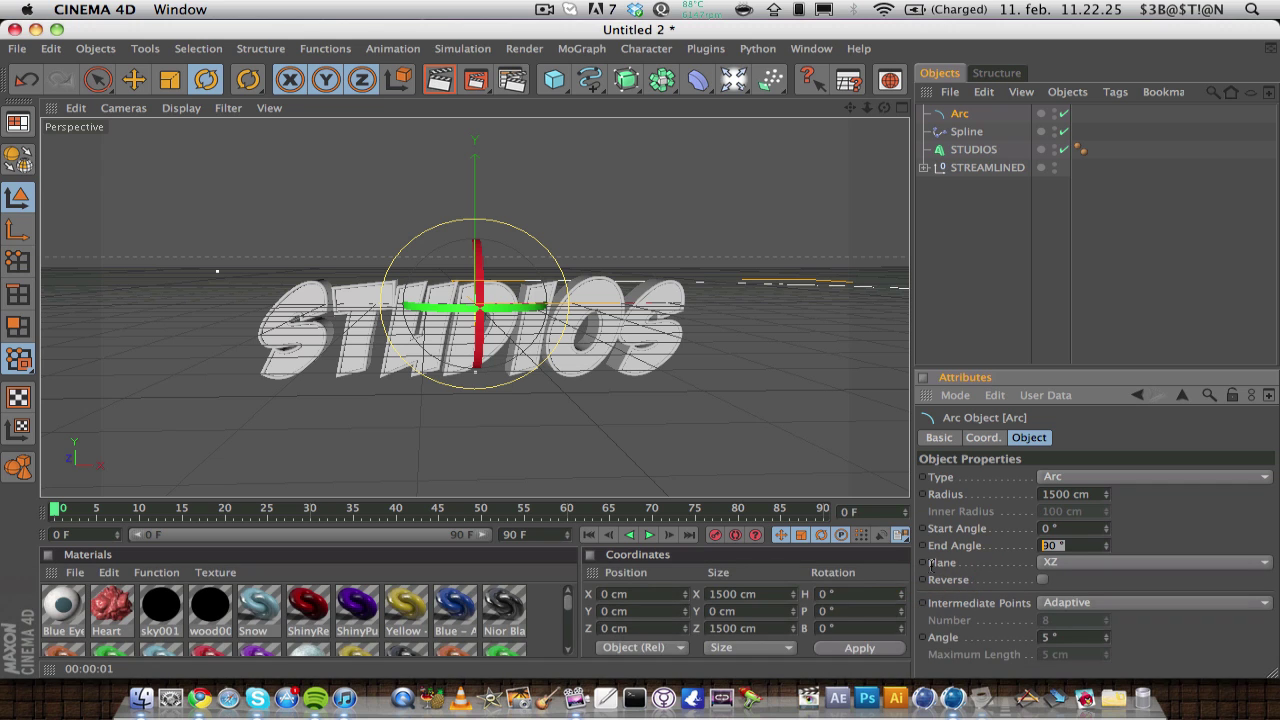
{"action": "type", "text": "180"}
{"action": "key", "text": "Return"}
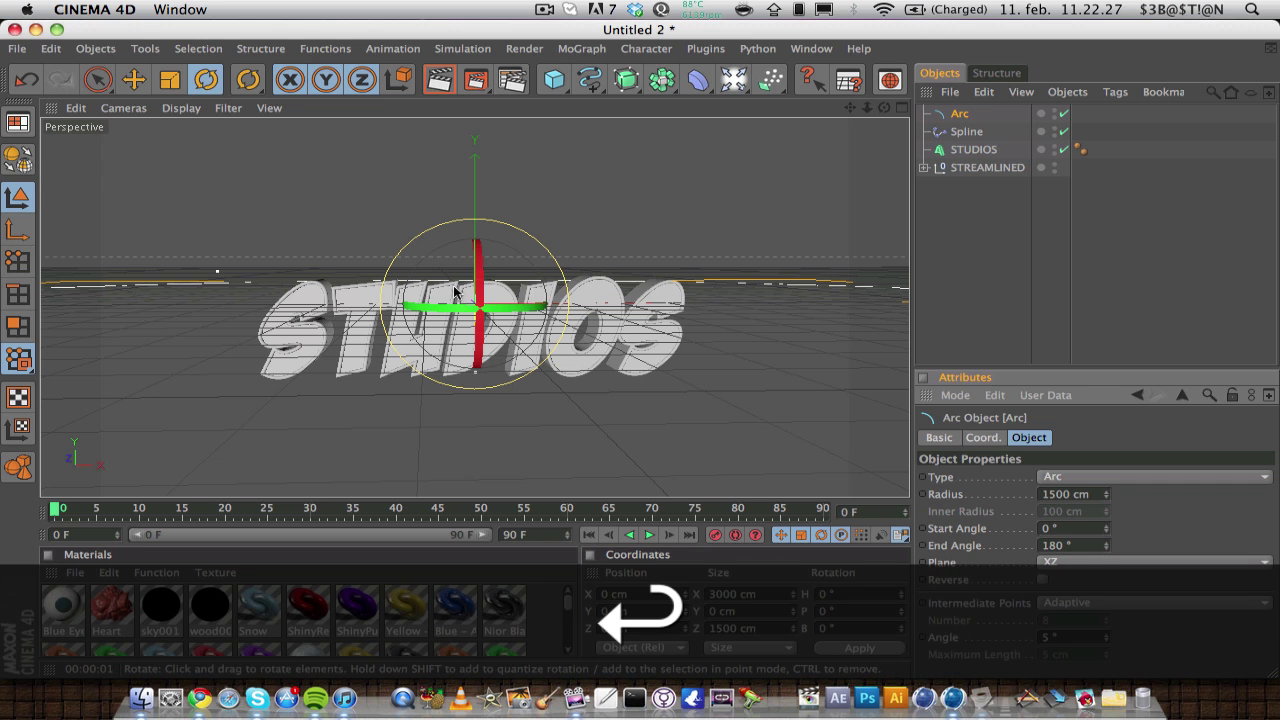
{"action": "left_click_drag", "start_coordinate": [474, 288], "coordinate": [472, 429]}
- Raise the STREAMLINED arc and lower the STUDIOS arc below its text
{"action": "left_click", "coordinate": [958, 167]}
{"action": "left_click", "coordinate": [923, 167]}
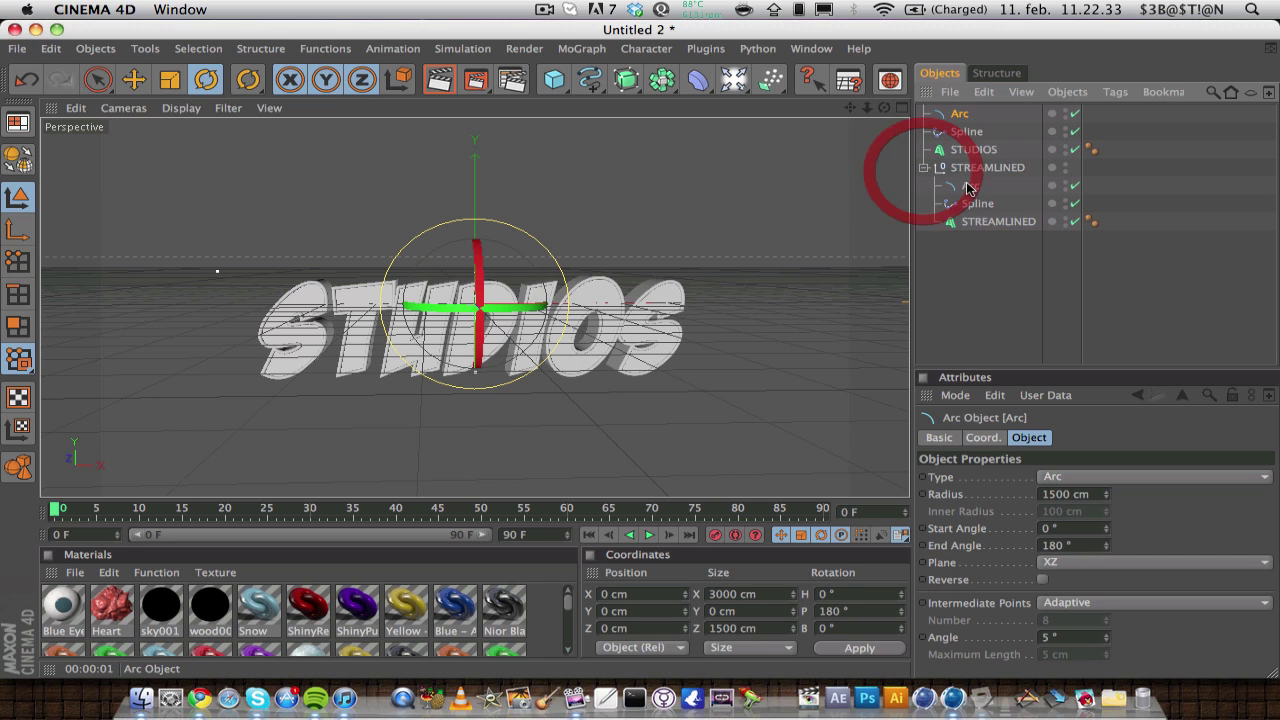
{"action": "left_click", "coordinate": [966, 186]}
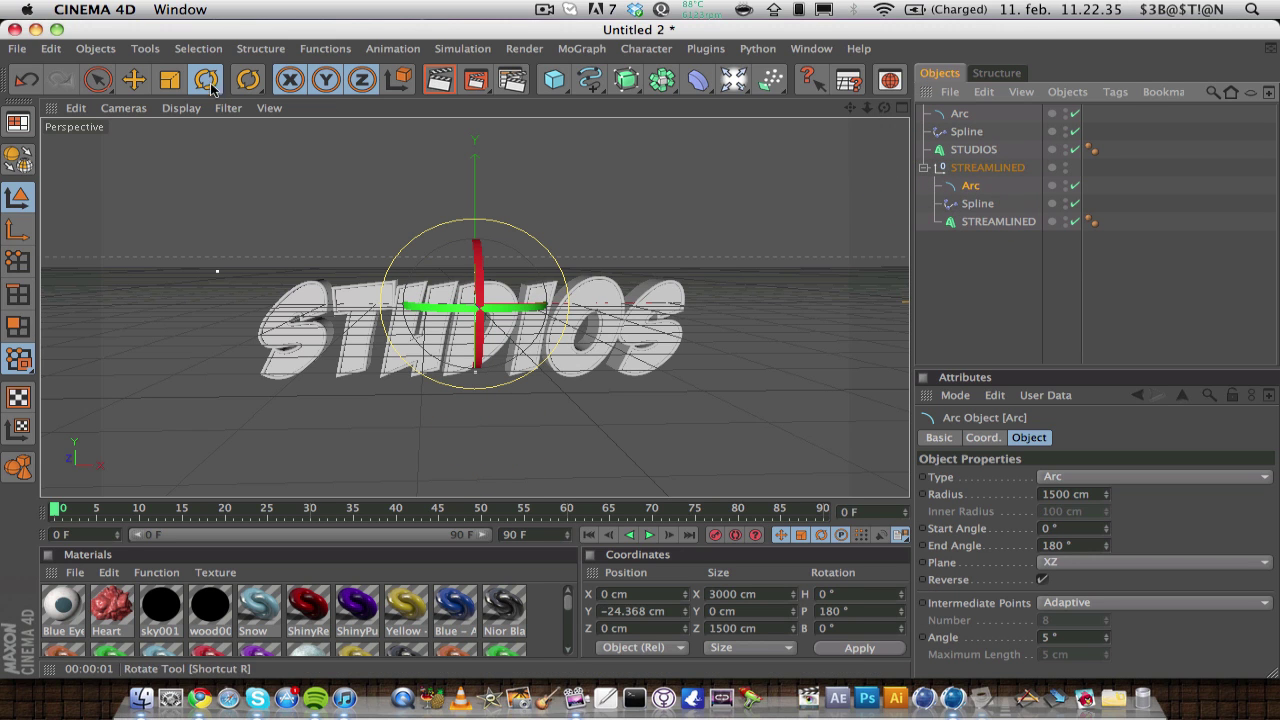
{"action": "left_click", "coordinate": [134, 79]}
{"action": "left_click_drag", "start_coordinate": [474, 275], "coordinate": [474, 215]}
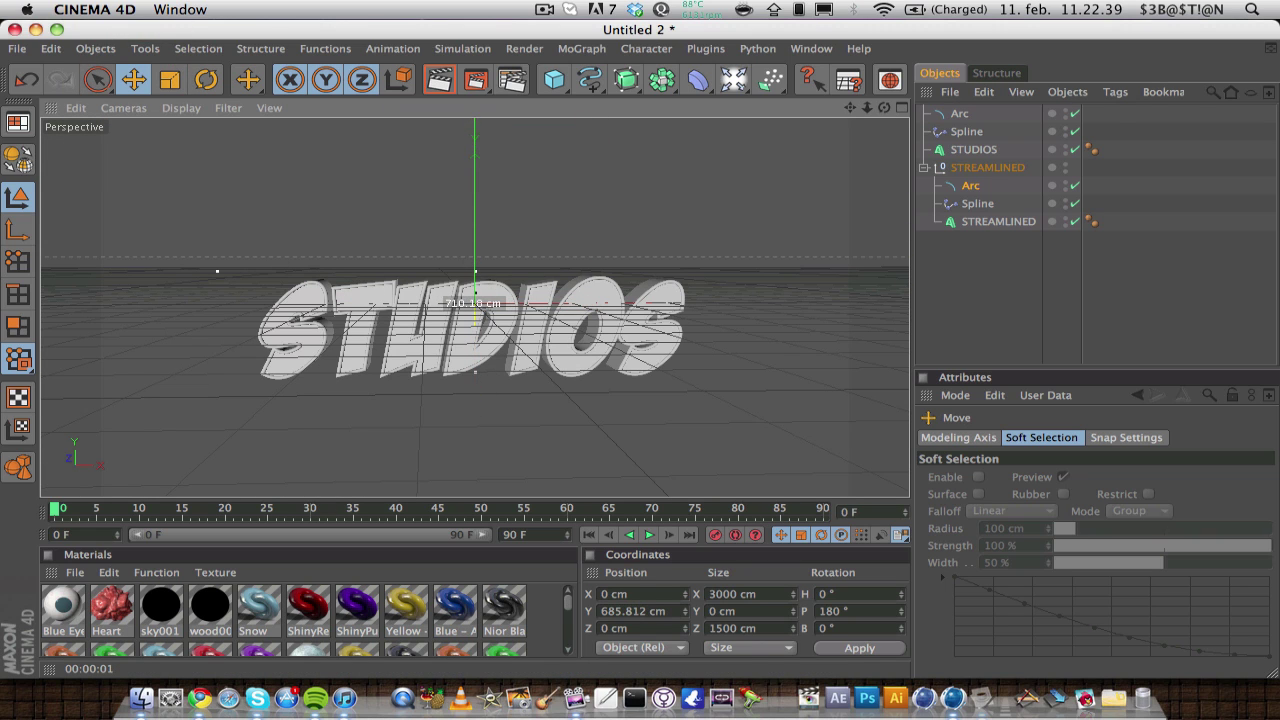
{"action": "left_click", "coordinate": [482, 387]}
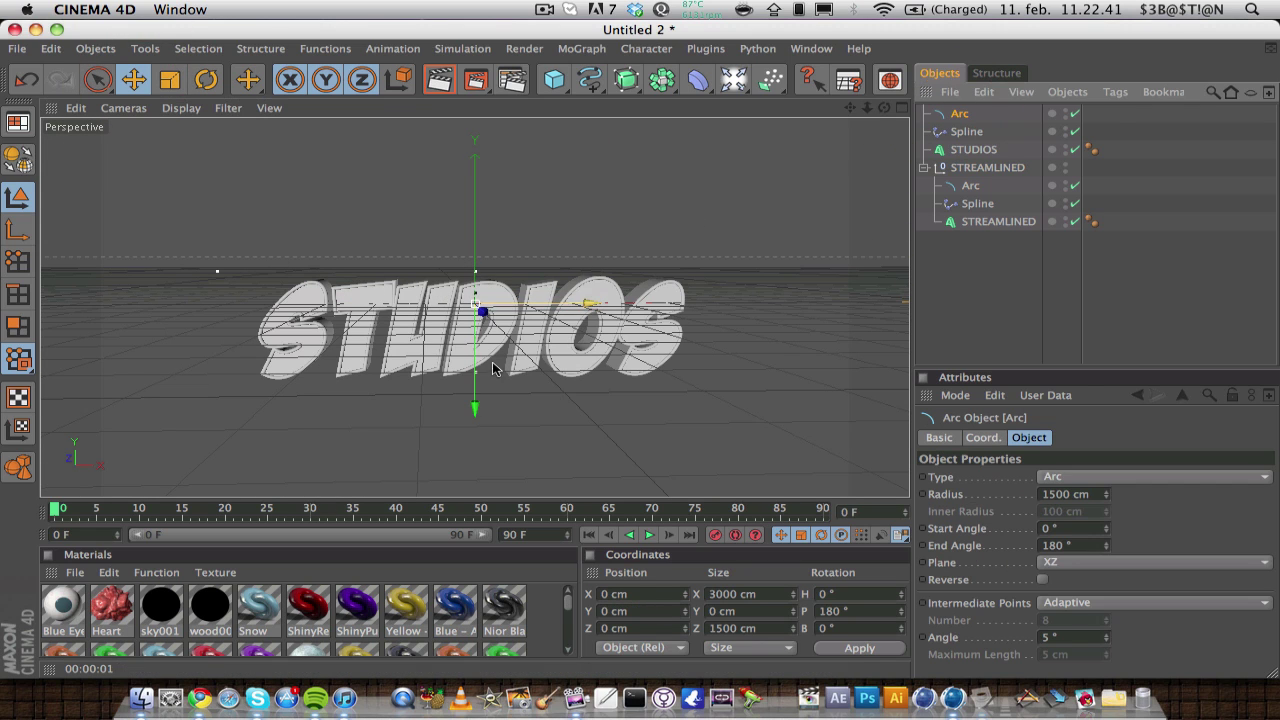
{"action": "left_click_drag", "start_coordinate": [482, 387], "coordinate": [482, 475]}
{"action": "left_click_drag", "start_coordinate": [488, 396], "coordinate": [490, 403]}
- Keyframe the STUDIOS Spline effector Strength at 100% on frame 0 and 0% on frame 30
{"action": "left_click", "coordinate": [920, 172]}
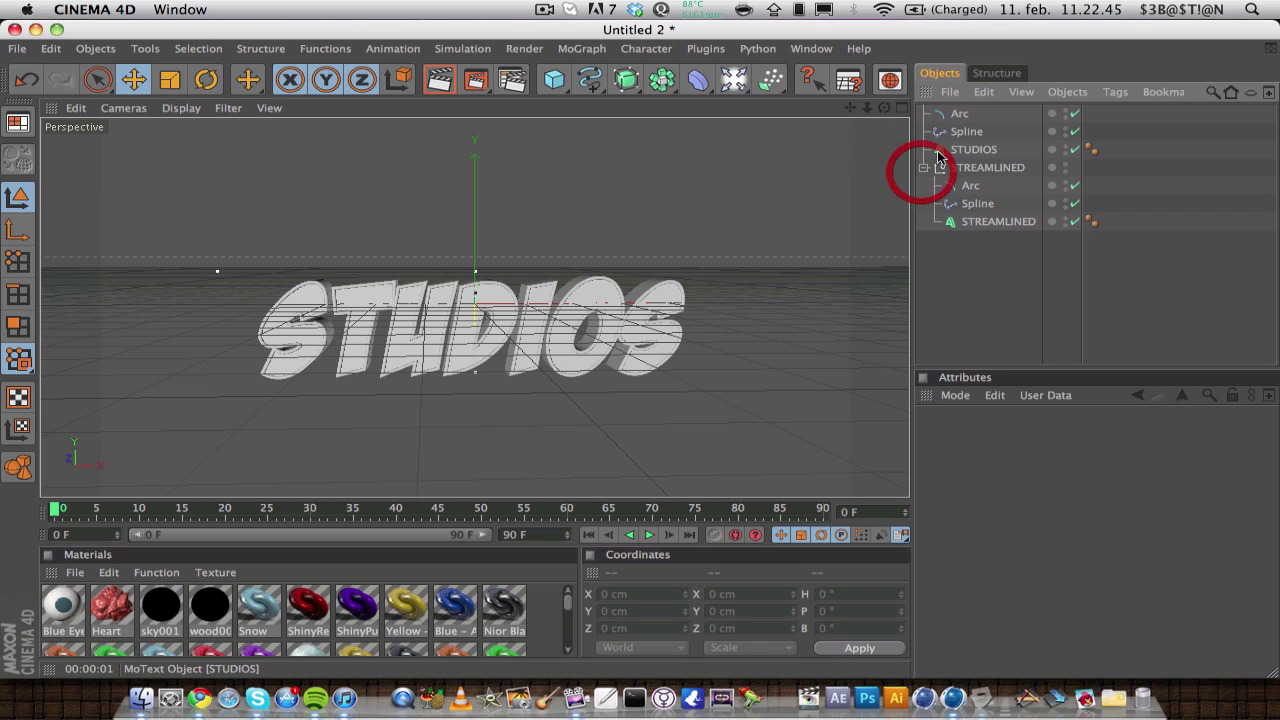
{"action": "left_click", "coordinate": [945, 131]}
{"action": "left_click", "coordinate": [923, 168]}
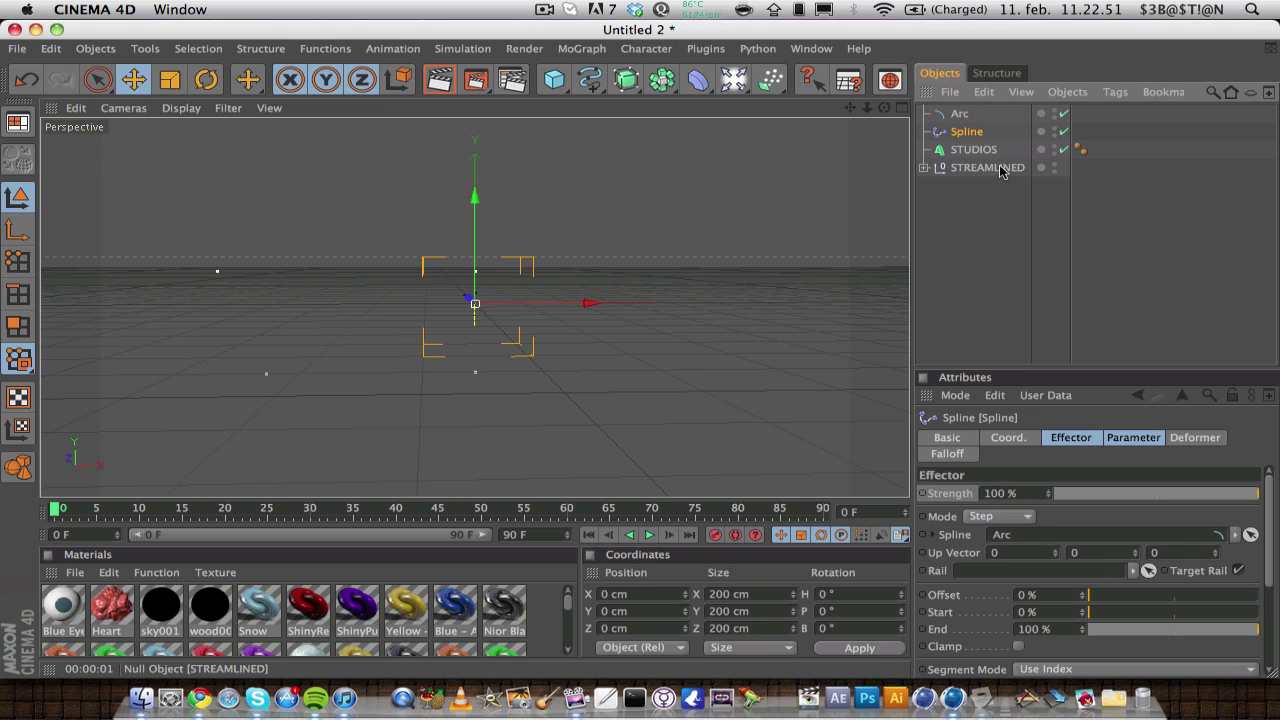
{"action": "left_click", "coordinate": [975, 149]}
{"action": "left_click", "coordinate": [966, 133]}
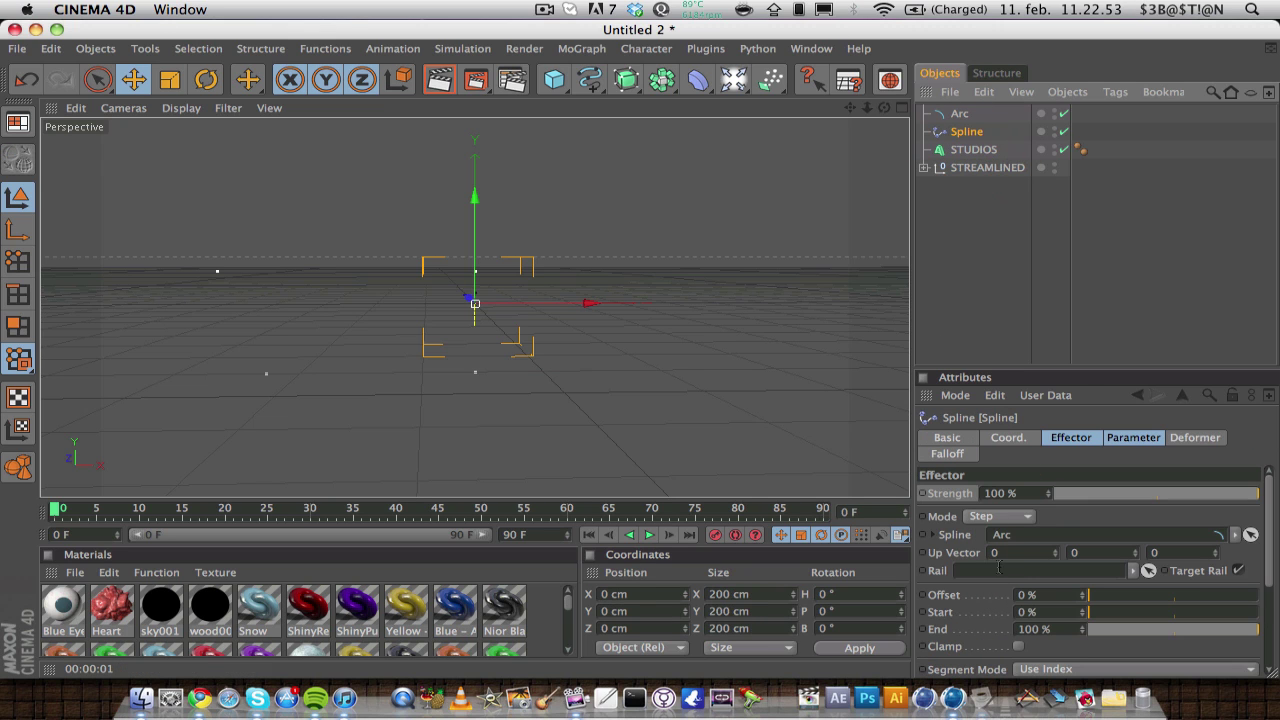
{"action": "key", "text": "ctrl"}
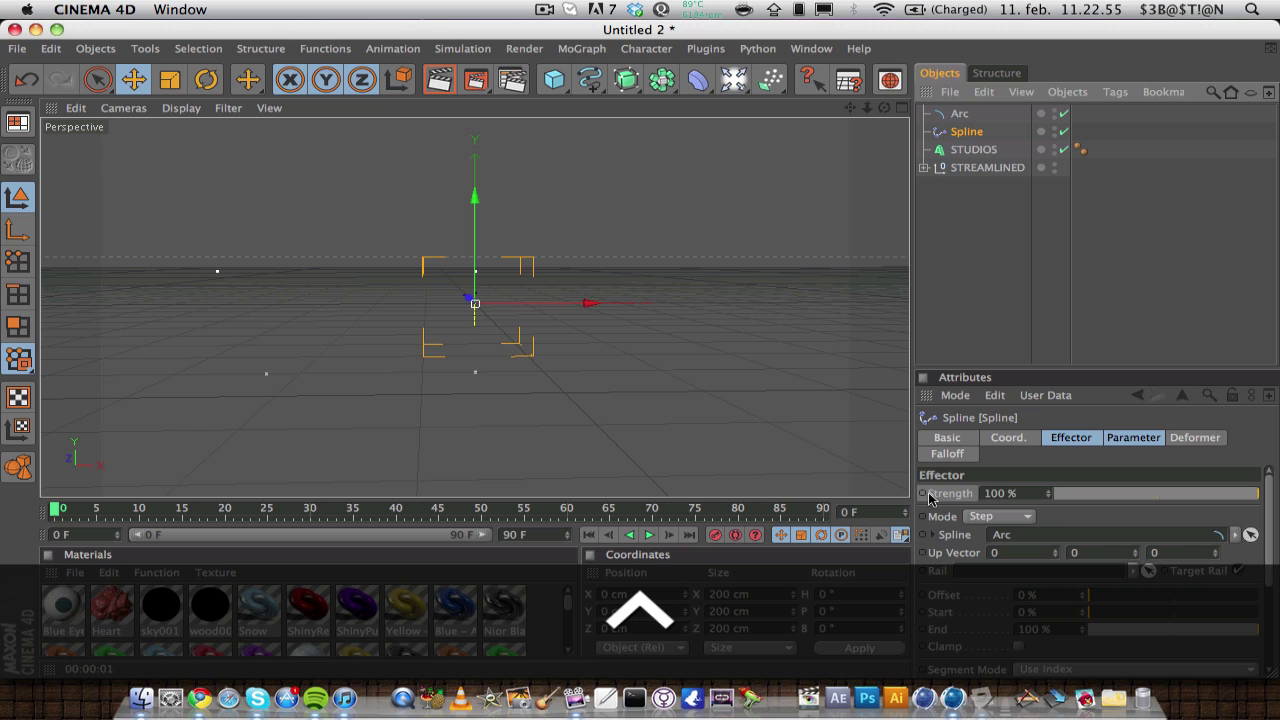
{"action": "left_click", "coordinate": [923, 494], "text": "ctrl"}
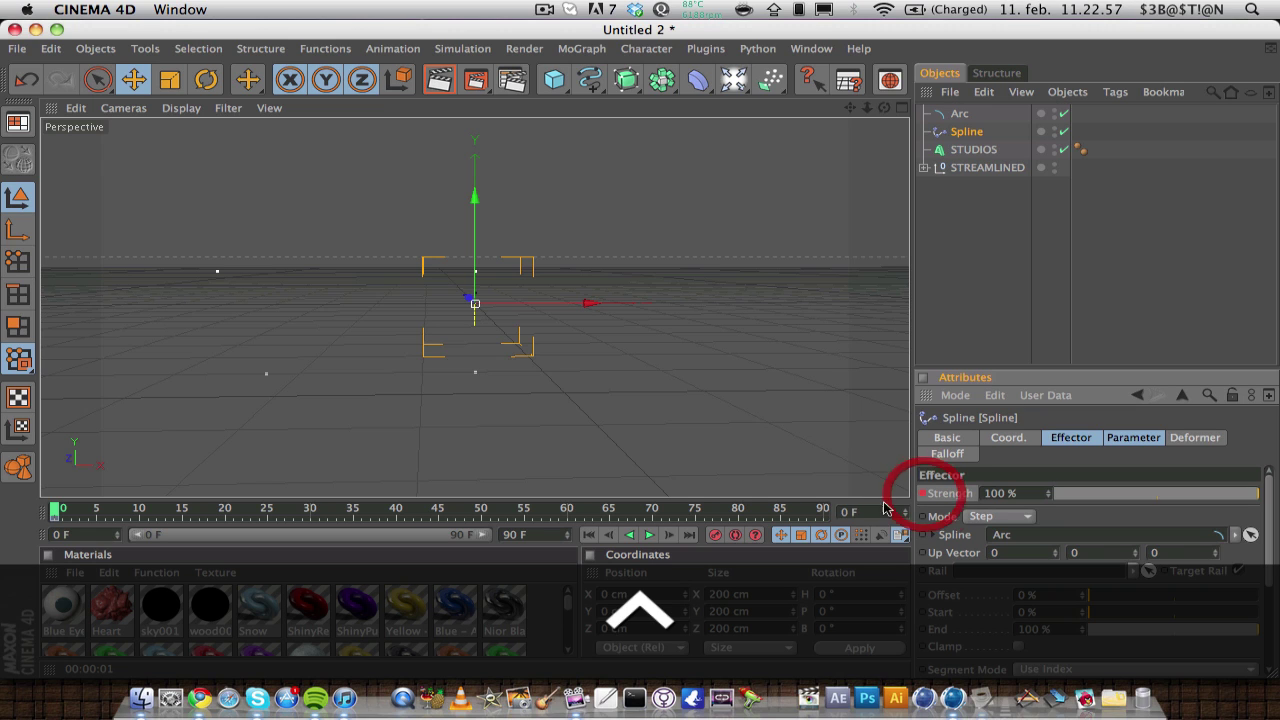
{"action": "left_click", "coordinate": [310, 513]}
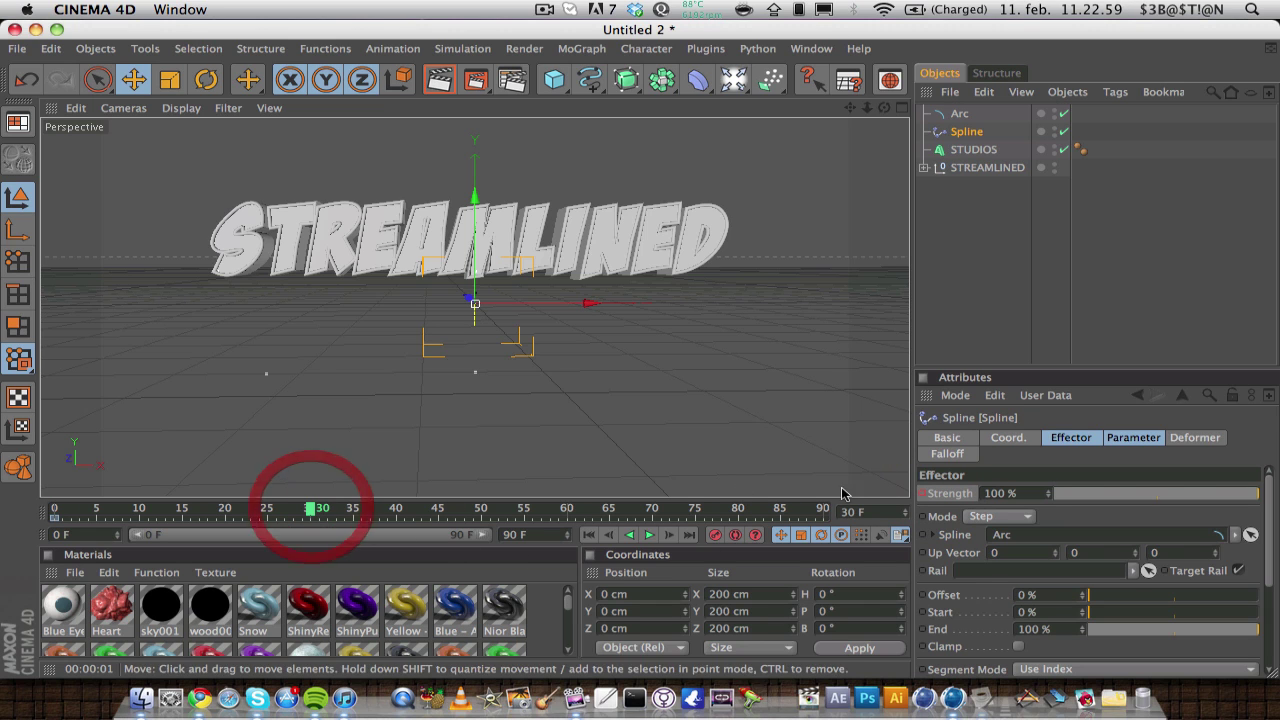
{"action": "left_click_drag", "start_coordinate": [1253, 494], "coordinate": [1006, 523]}
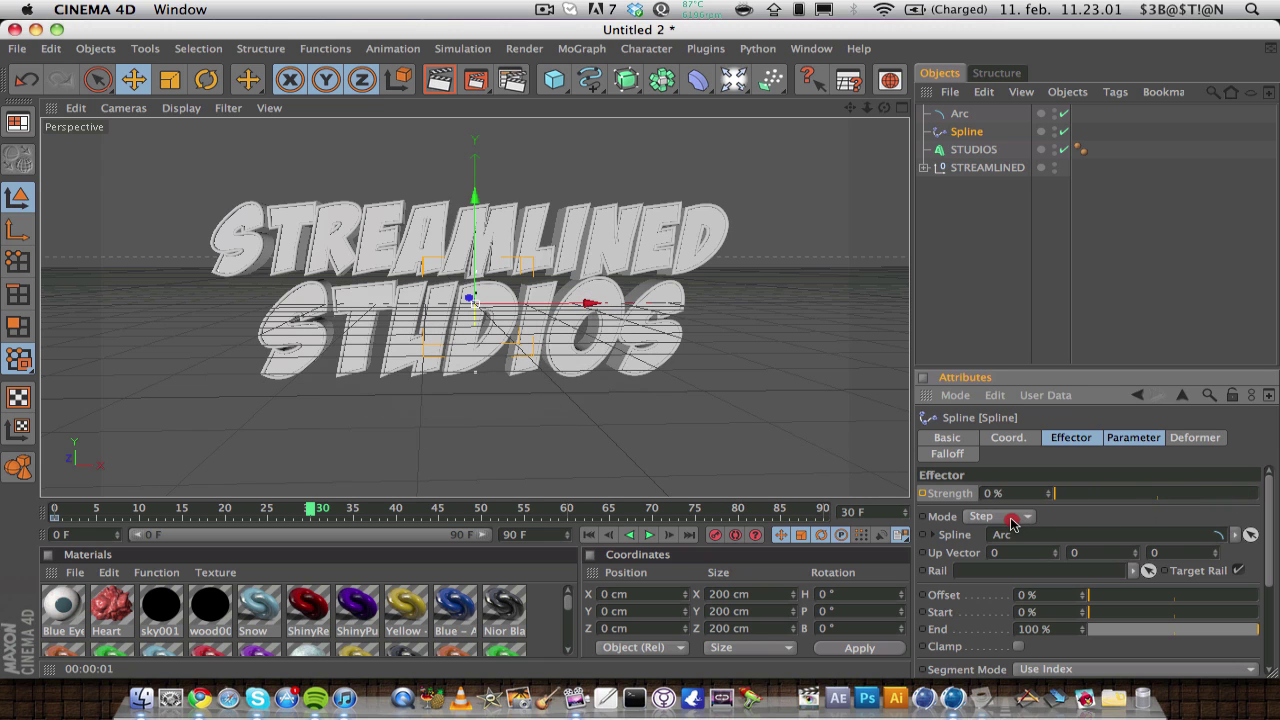
{"action": "left_click", "coordinate": [926, 495], "text": "ctrl"}
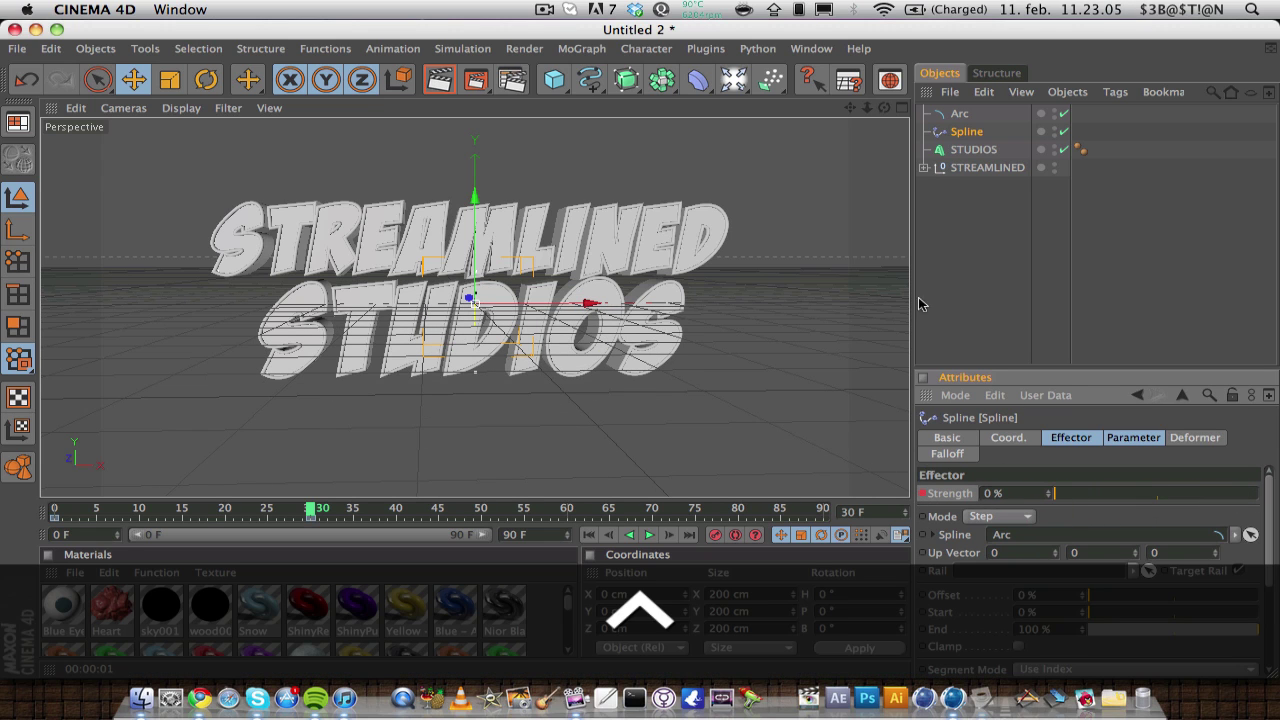
{"action": "left_click", "coordinate": [956, 115]}
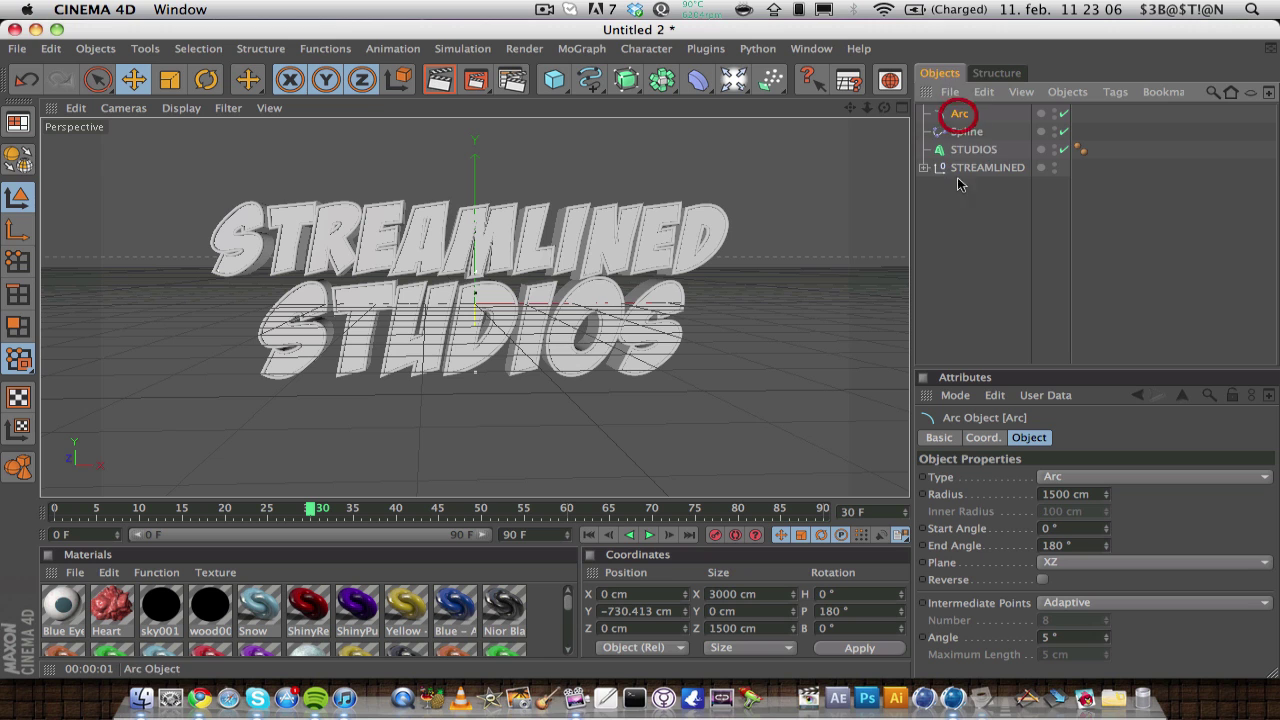
- Enable Reverse on the STUDIOS arc and preview the animation, stopping at frame 40
{"action": "left_click", "coordinate": [1043, 580]}
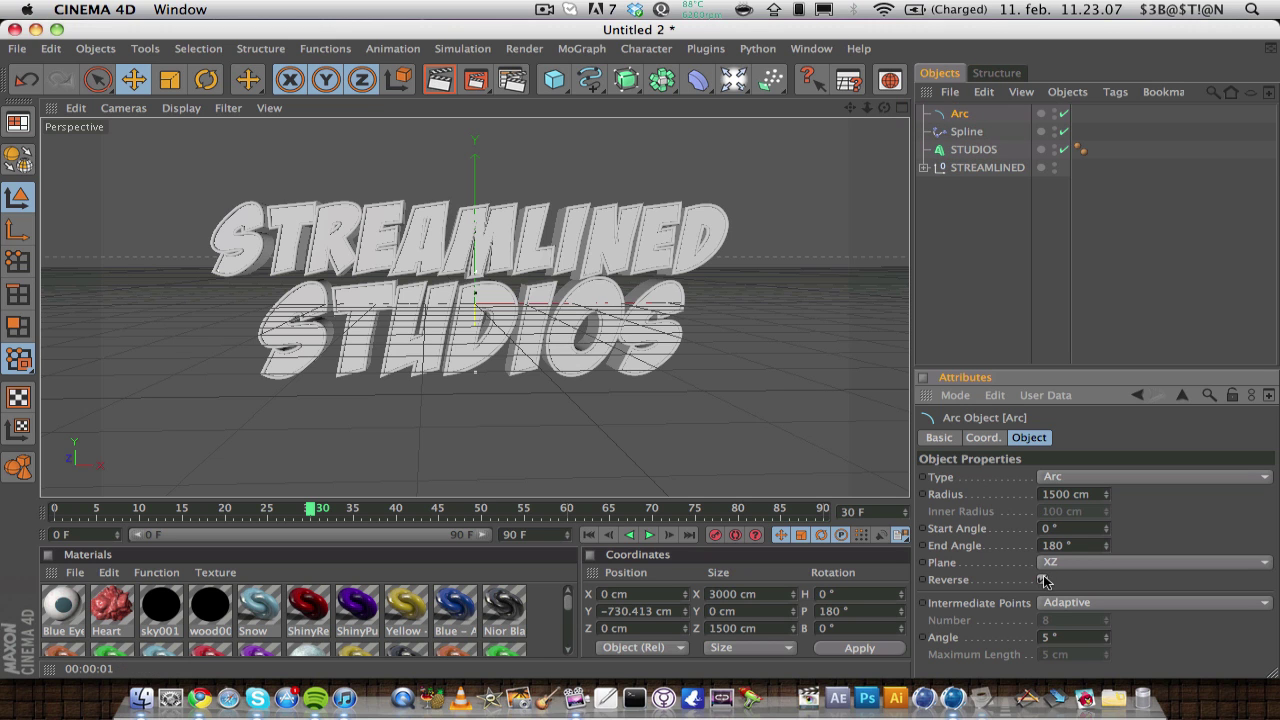
{"action": "left_click", "coordinate": [589, 535]}
{"action": "left_click", "coordinate": [650, 536]}
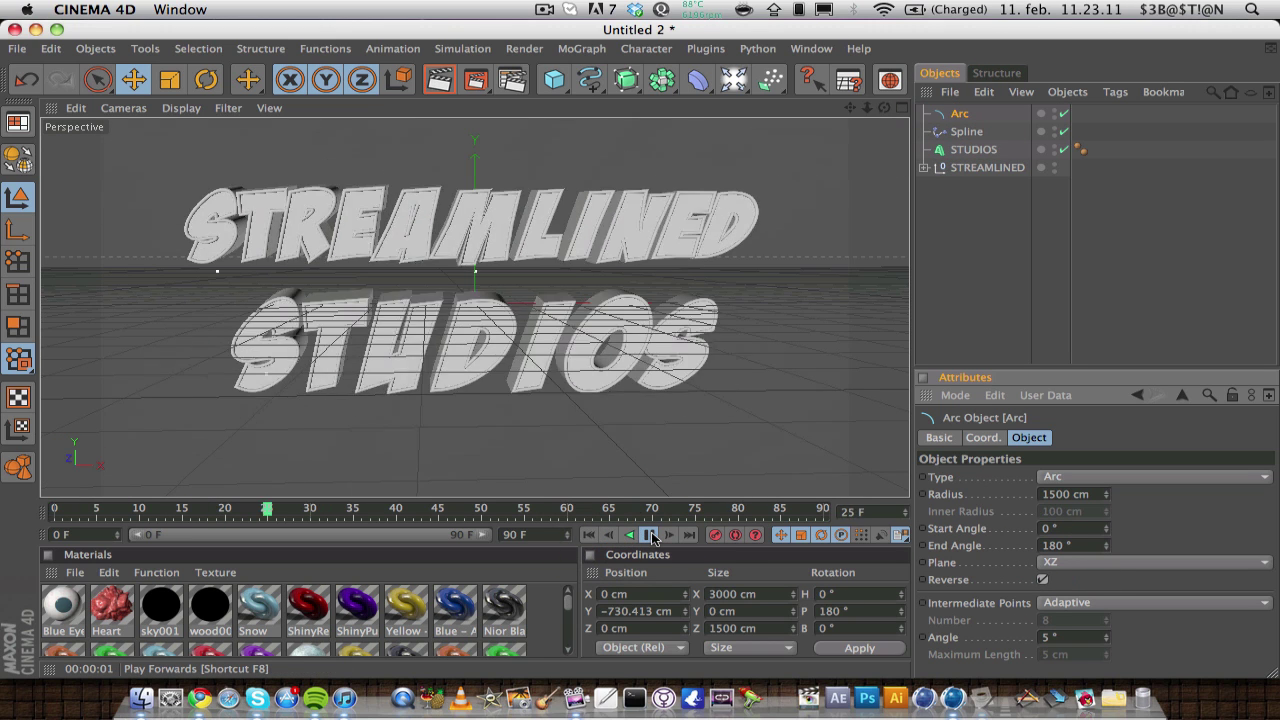
{"action": "left_click", "coordinate": [650, 536]}
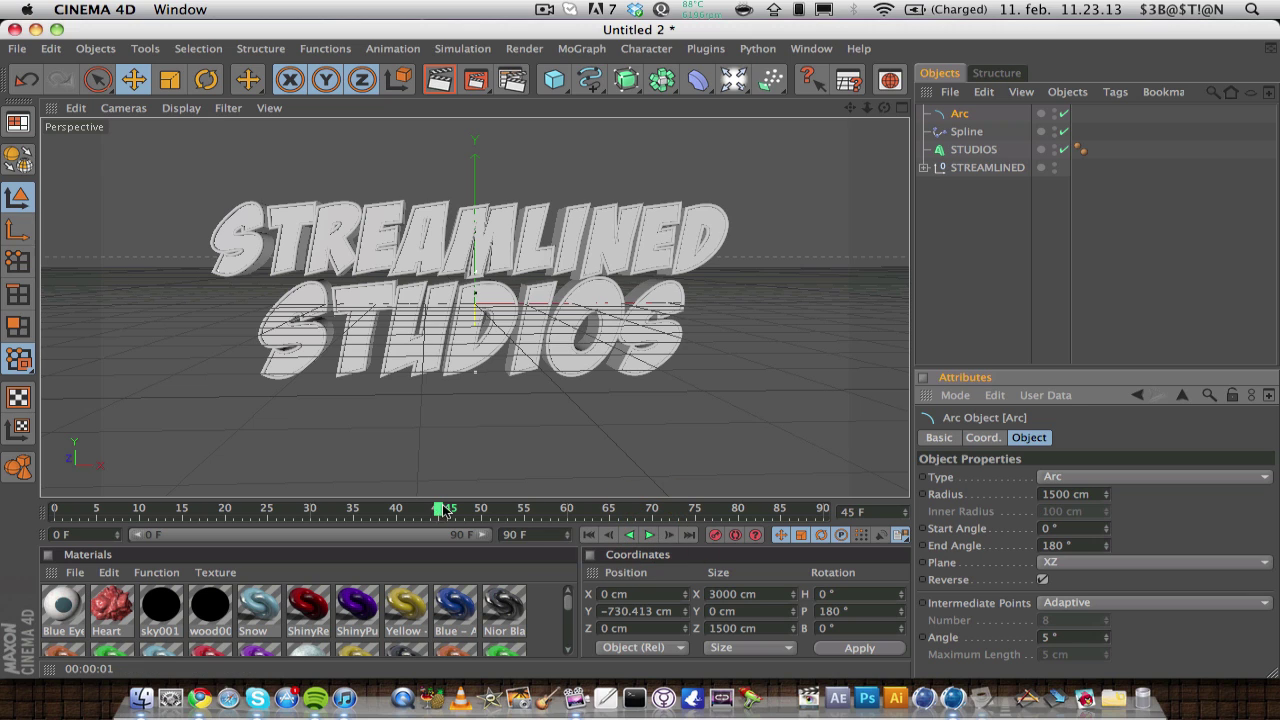
{"action": "left_click_drag", "start_coordinate": [446, 511], "coordinate": [409, 511]}
{"action": "left_click", "coordinate": [395, 510]}
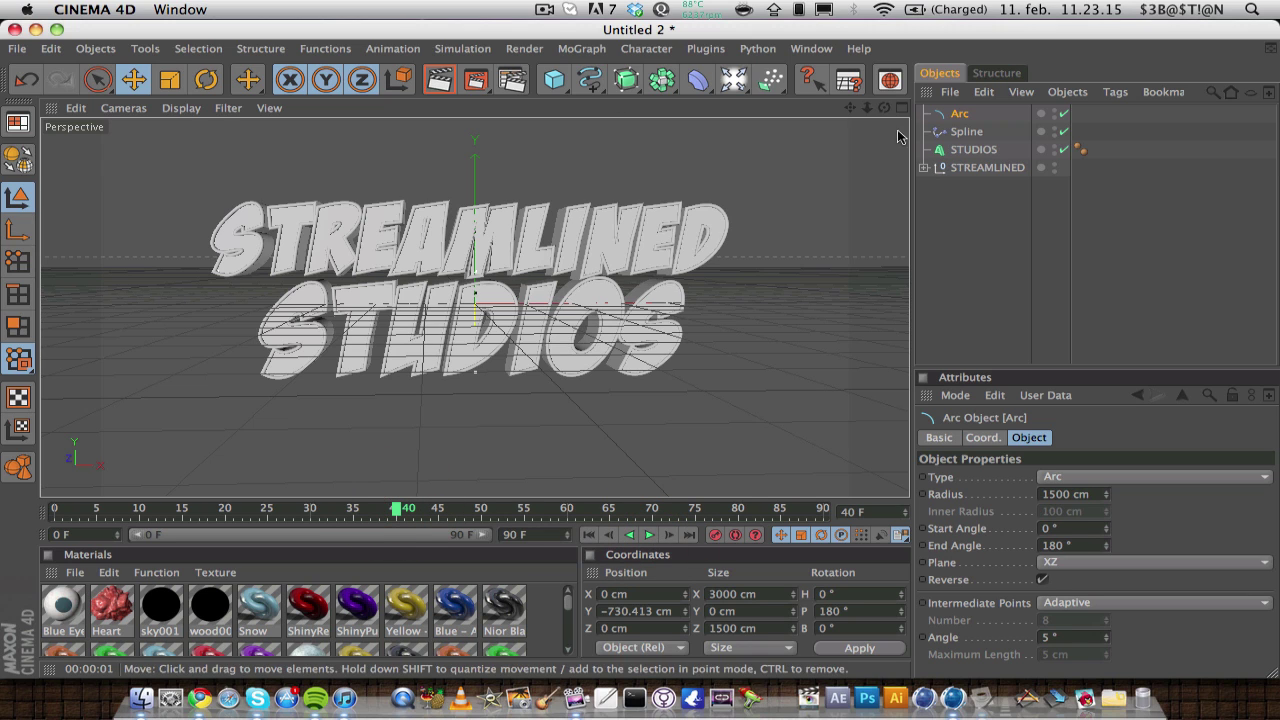
- Play the finished COMIC TITLE.c4d scene for comparison, then return to Untitled 2
{"action": "left_click", "coordinate": [811, 48]}
{"action": "left_click", "coordinate": [830, 667]}
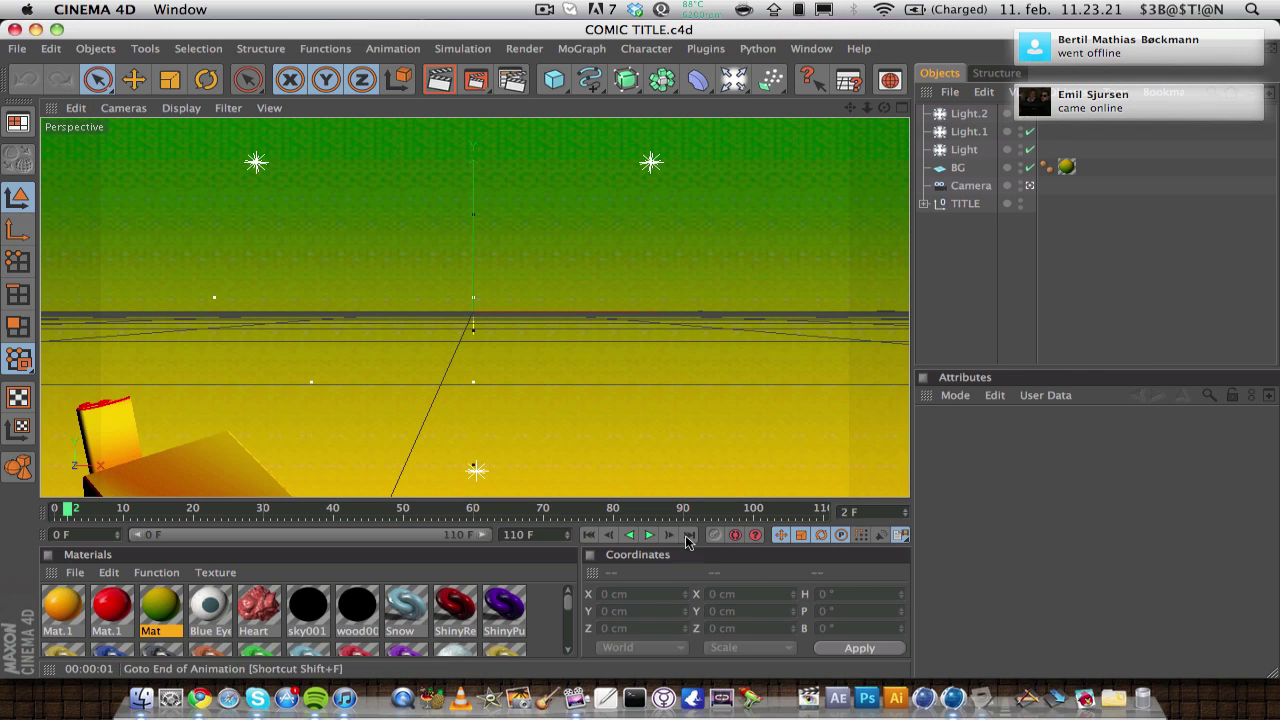
{"action": "left_click", "coordinate": [649, 535]}
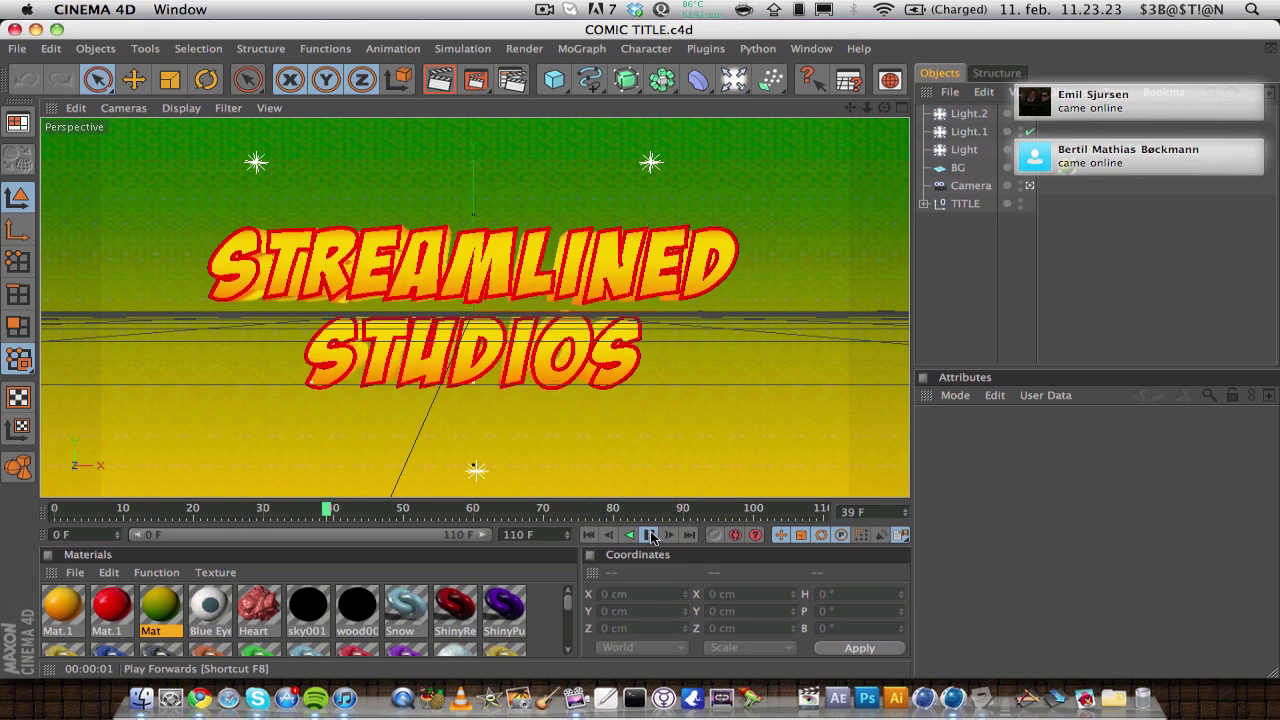
{"action": "left_click", "coordinate": [826, 47]}
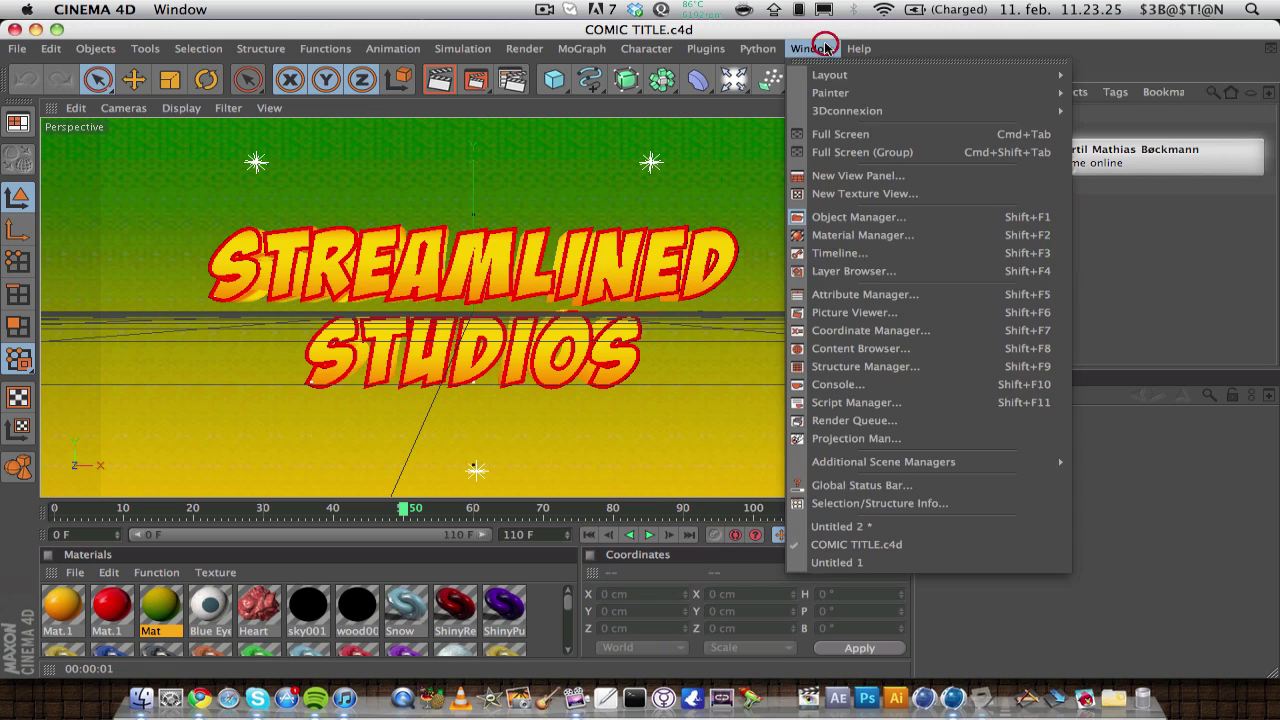
{"action": "left_click", "coordinate": [822, 523]}
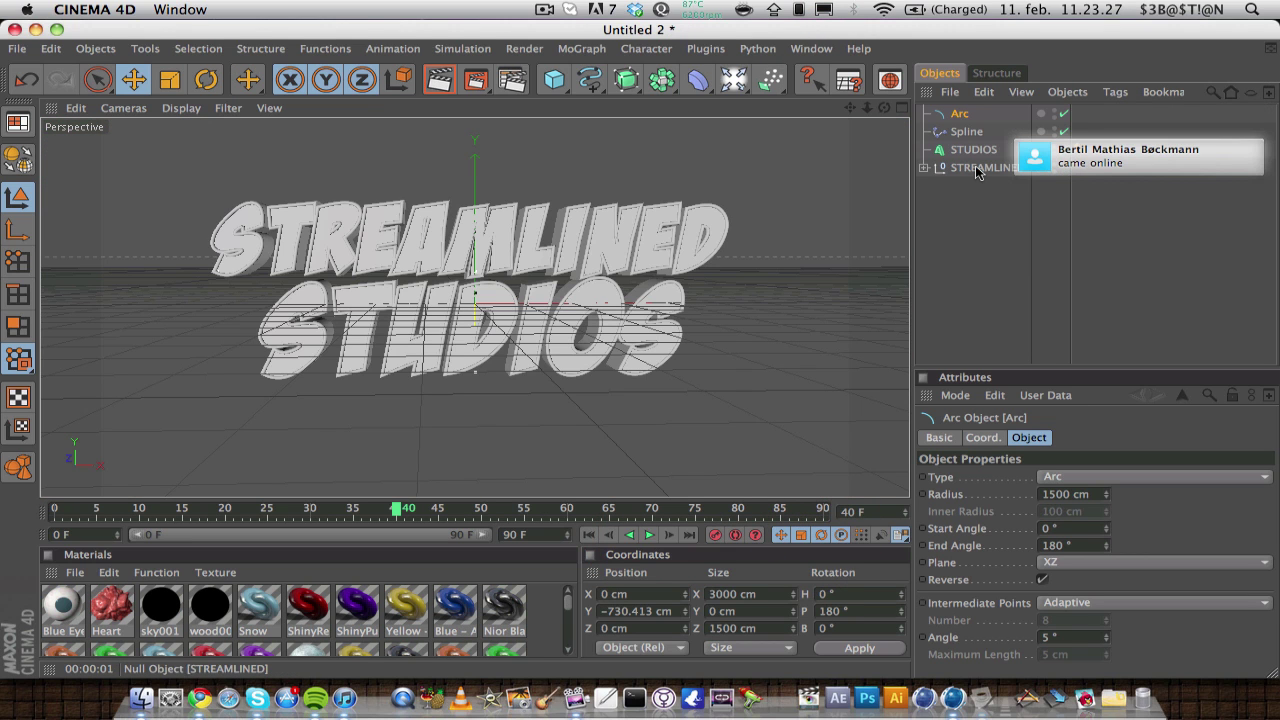
- Group the STUDIOS Arc, Spline effector and text with Alt+G into a null named STUDIOS
{"action": "left_click_drag", "start_coordinate": [998, 112], "coordinate": [937, 155]}
{"action": "key", "text": "alt"}
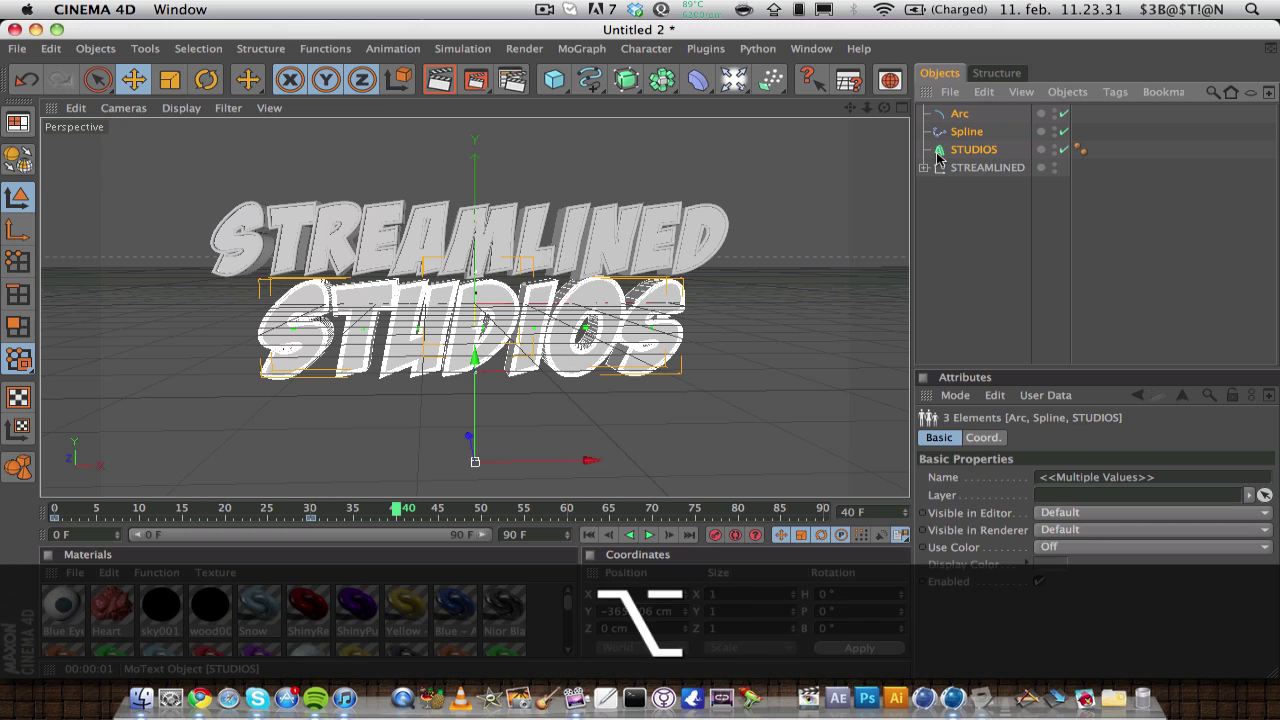
{"action": "key", "text": "alt+g"}
{"action": "double_click", "coordinate": [960, 115]}
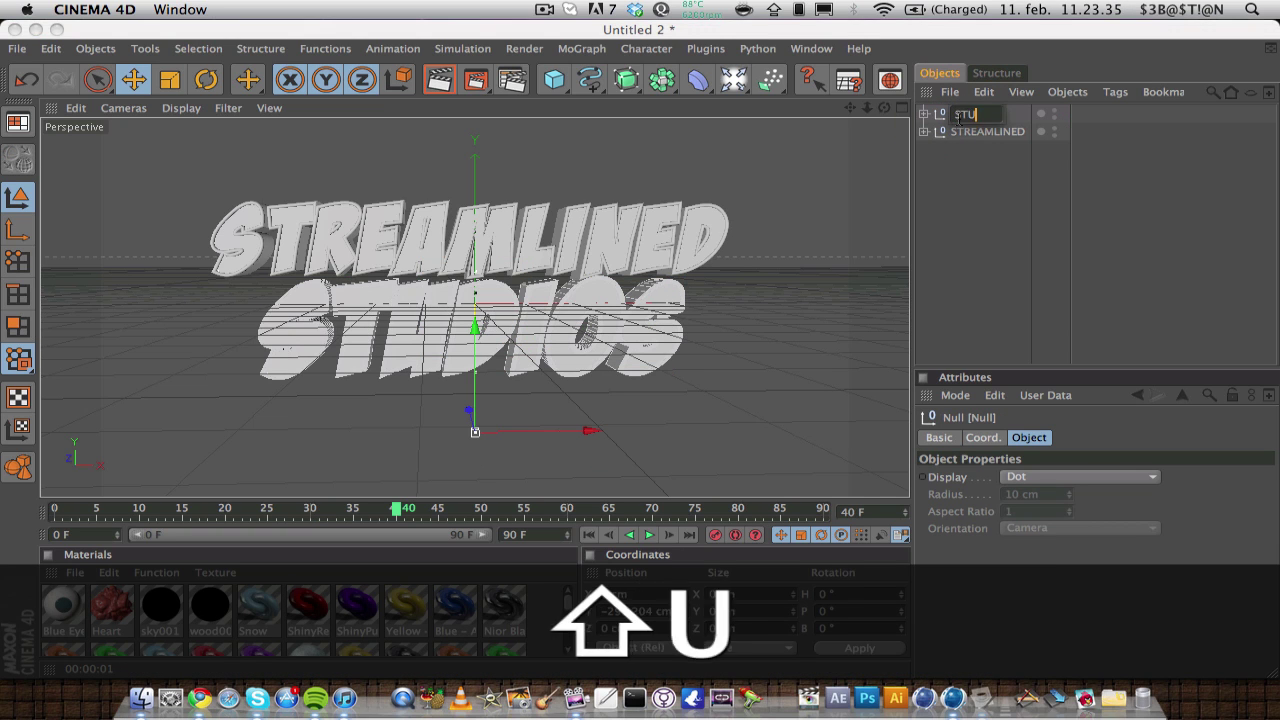
{"action": "key", "text": "Return"}
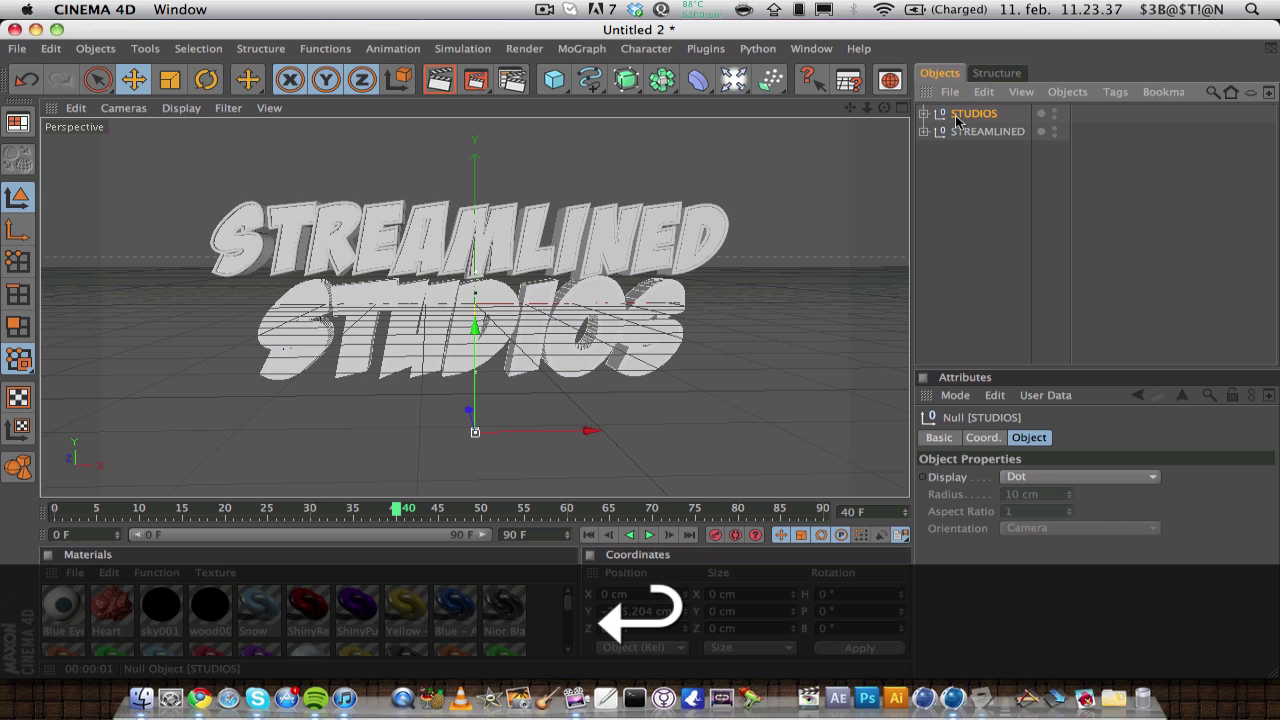
- Expand both groups and select the STUDIOS and STREAMLINED text objects
{"action": "left_click", "coordinate": [987, 131], "text": "shift"}
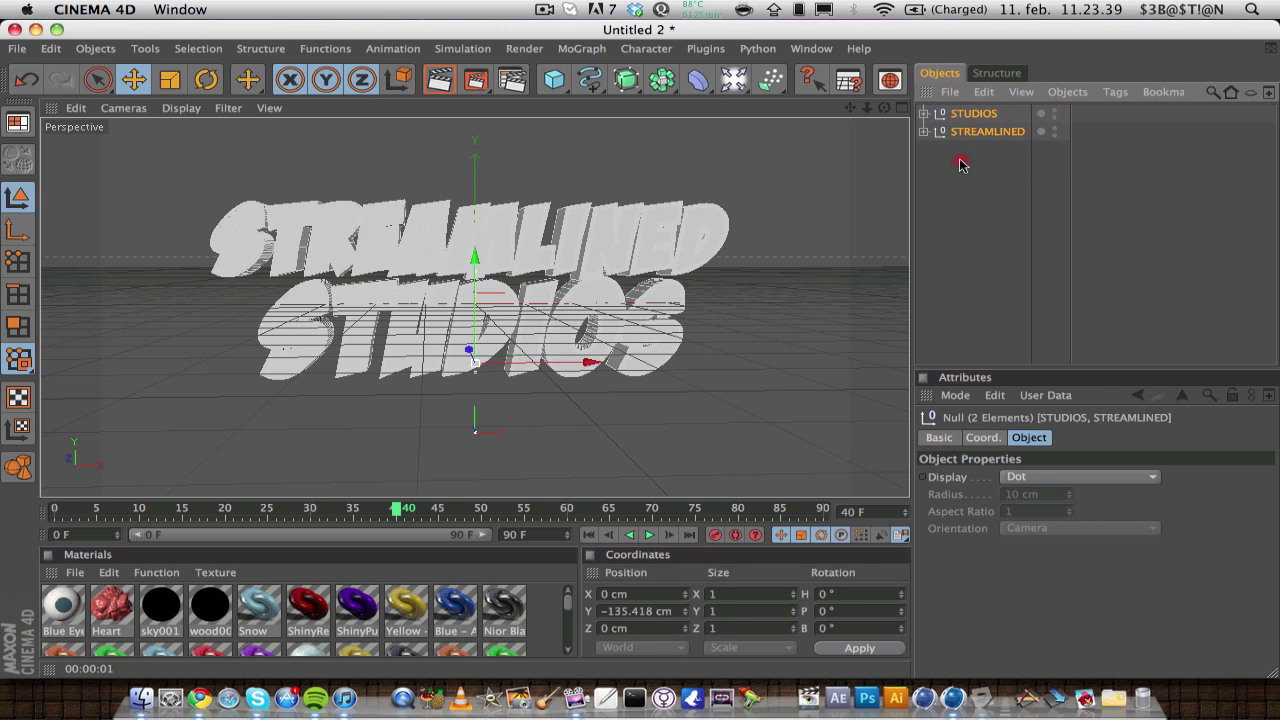
{"action": "left_click", "coordinate": [966, 145]}
{"action": "left_click", "coordinate": [924, 131]}
{"action": "left_click", "coordinate": [924, 113]}
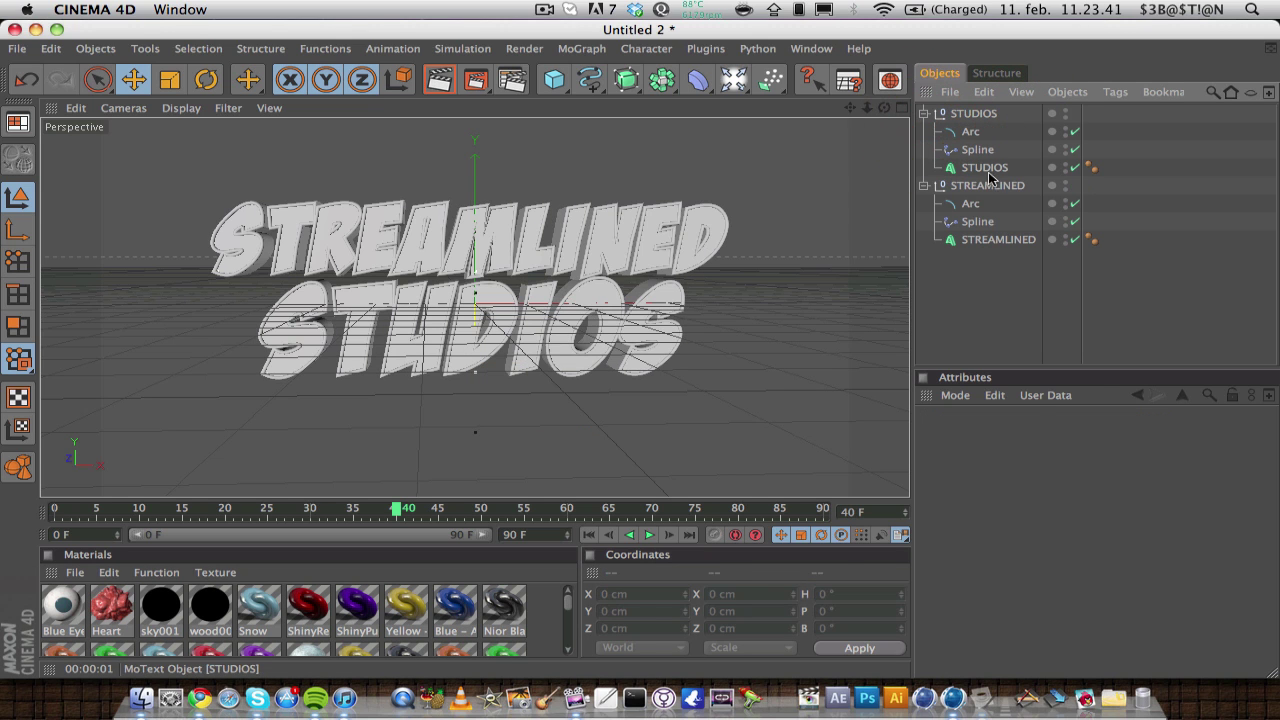
{"action": "left_click", "coordinate": [984, 167]}
{"action": "left_click", "coordinate": [999, 240], "text": "super"}
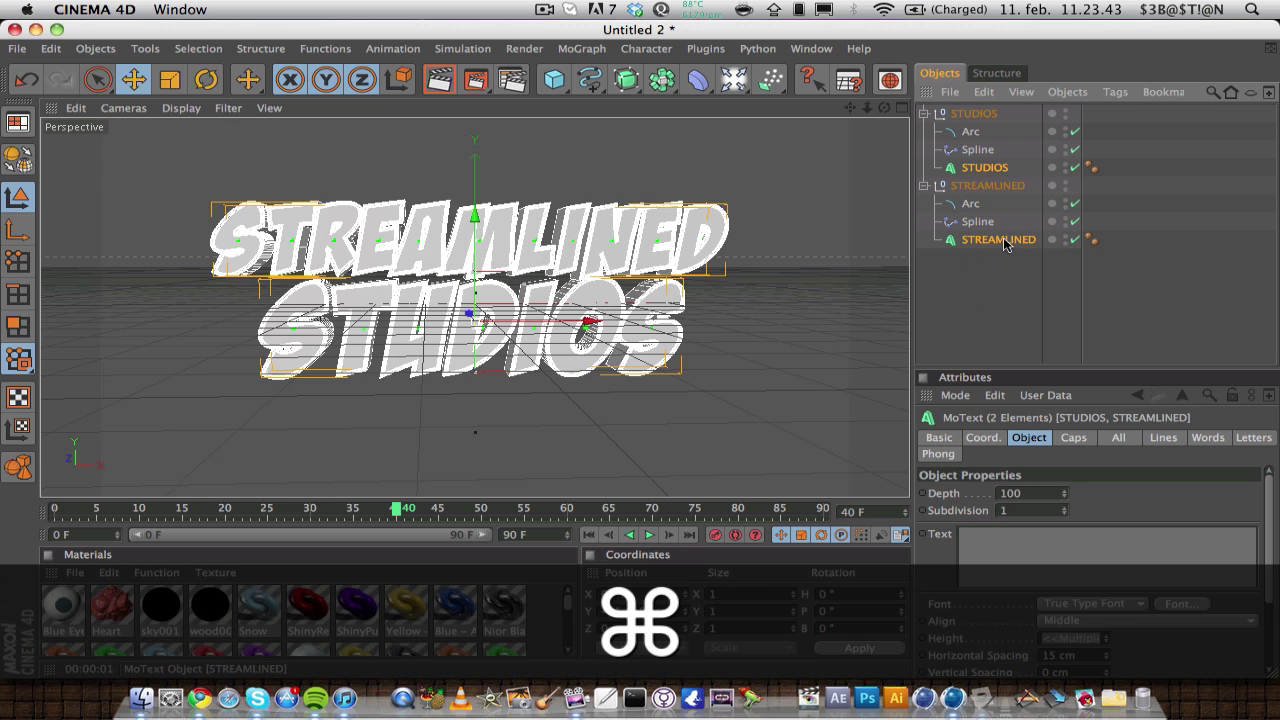
- Add a Random effector with position offsets X 0, Y 1000 cm, Z 0
{"action": "left_click", "coordinate": [581, 48]}
{"action": "mouse_move", "coordinate": [620, 74]}
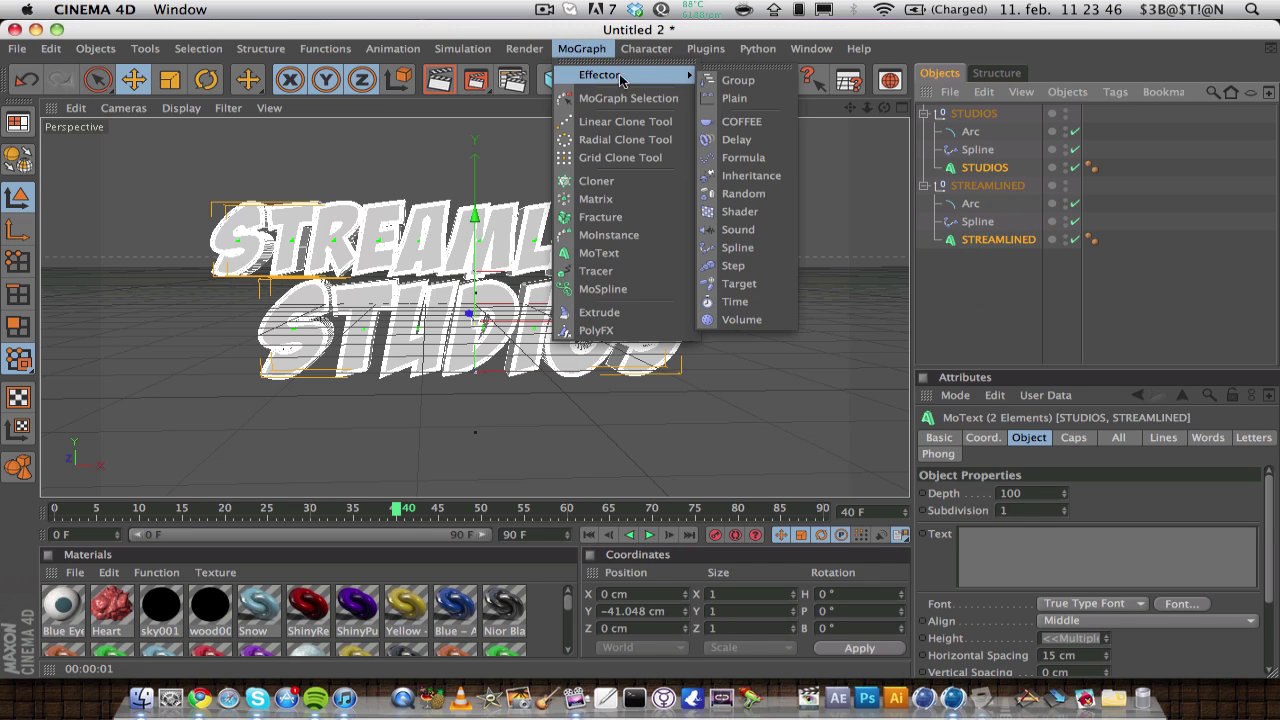
{"action": "left_click", "coordinate": [768, 204]}
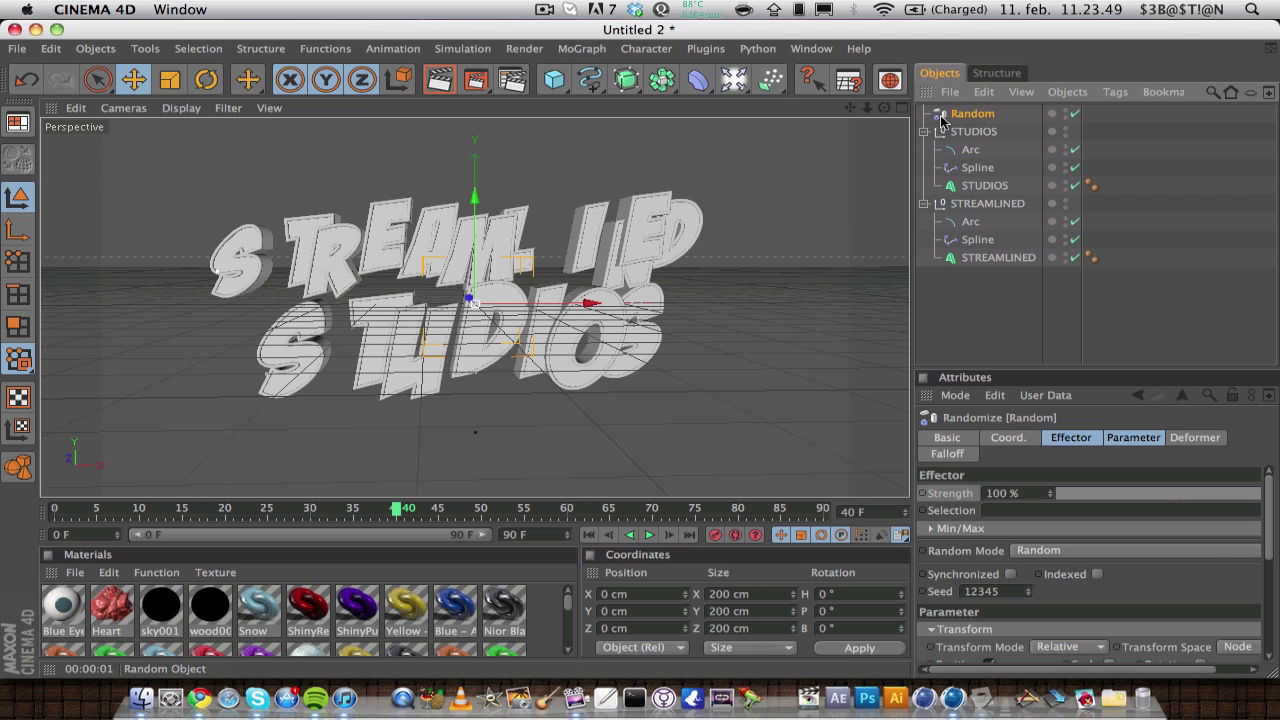
{"action": "scroll", "coordinate": [1270, 534], "scroll_direction": "down", "scroll_amount": 5}
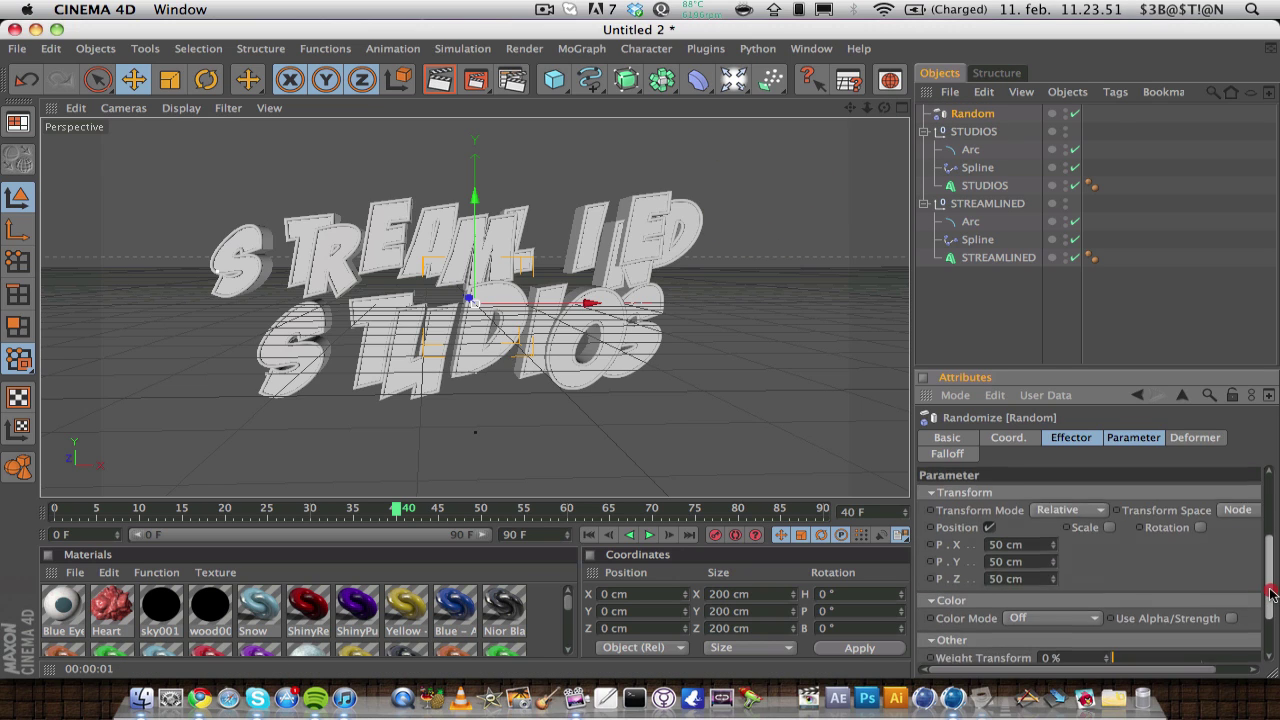
{"action": "left_click", "coordinate": [1120, 441]}
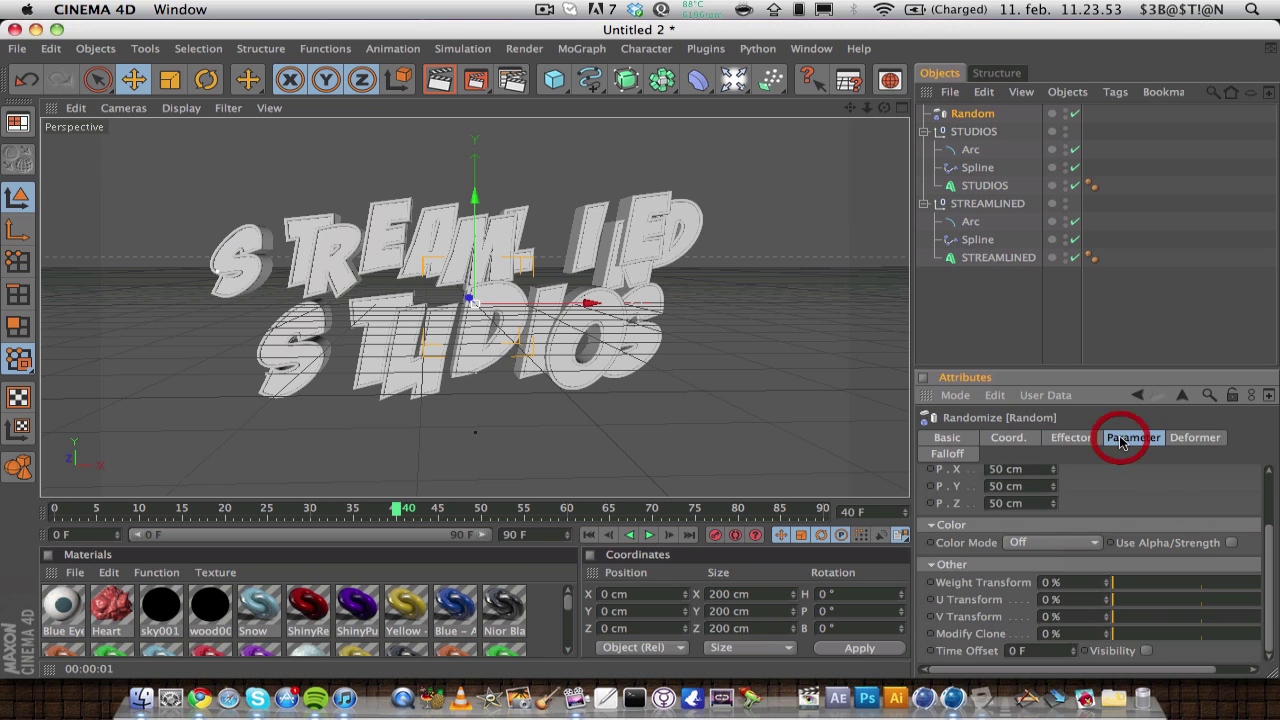
{"action": "left_click_drag", "start_coordinate": [1275, 555], "coordinate": [1270, 472]}
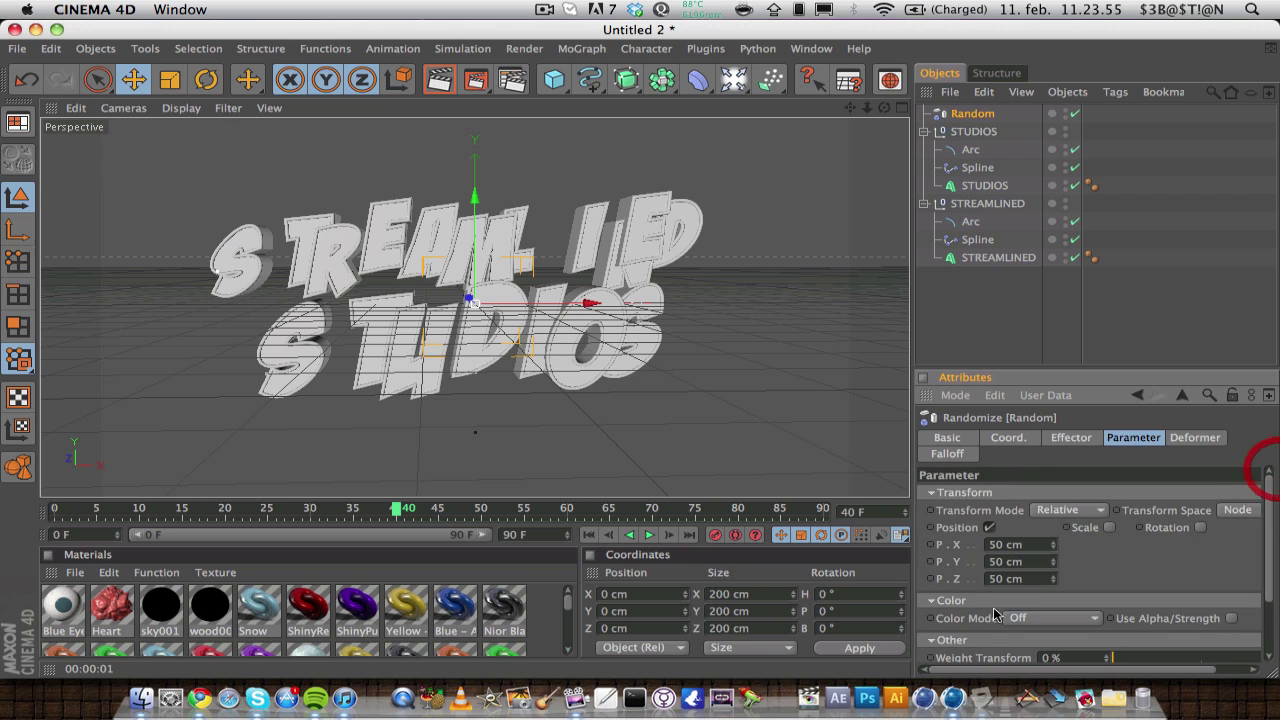
{"action": "type", "text": "0"}
{"action": "key", "text": "Tab"}
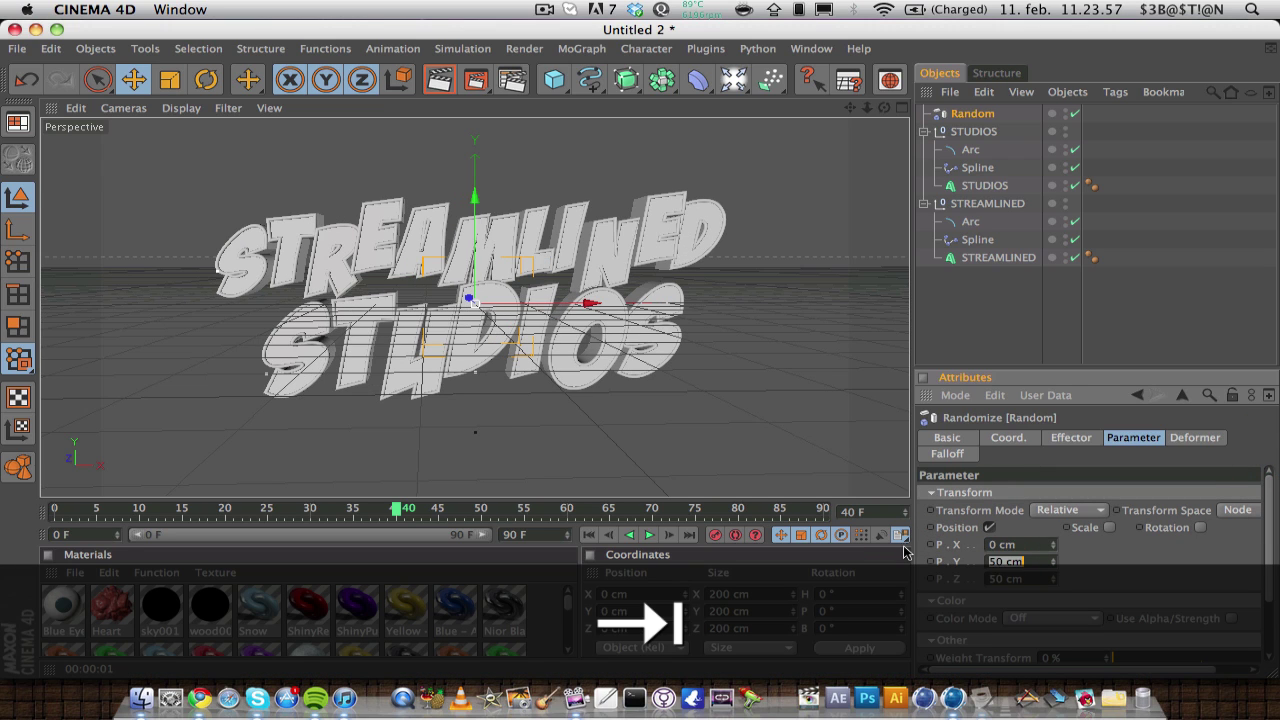
{"action": "type", "text": "1000"}
{"action": "key", "text": "Return"}
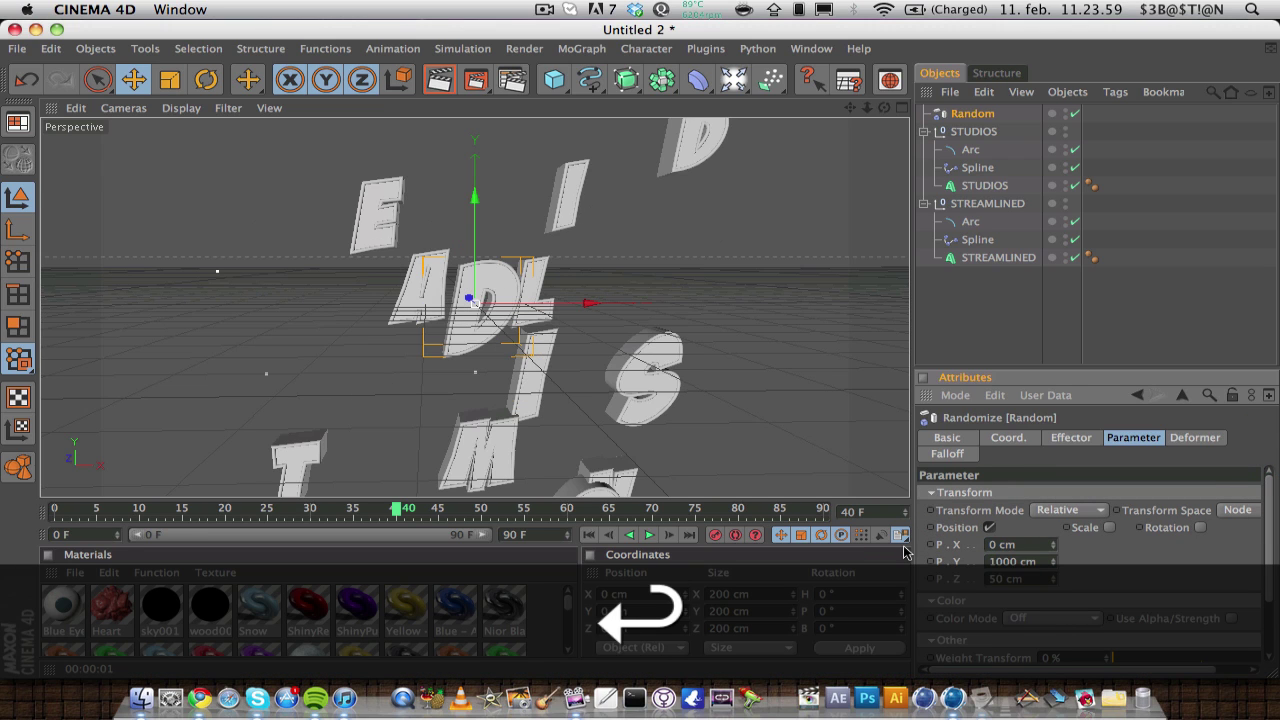
{"action": "key", "text": "Tab"}
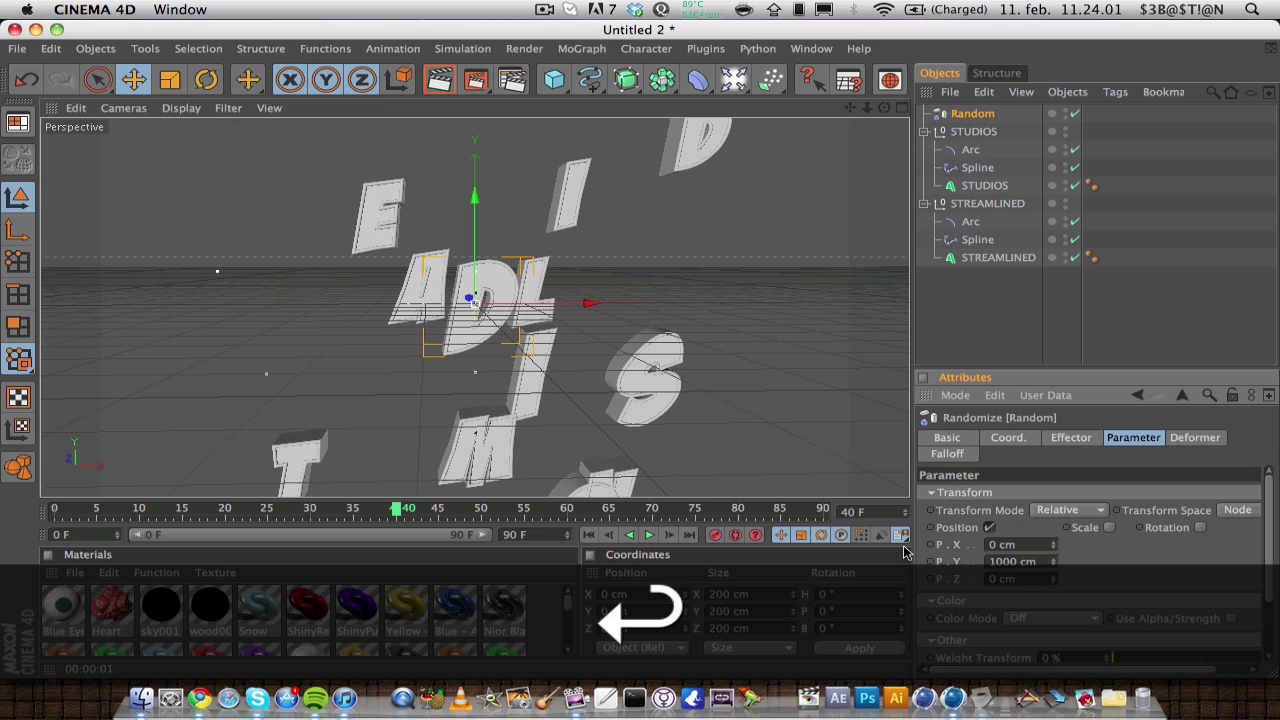
- Enable random rotation with H 300°, P 200° and B 100°, then rewind to the start
{"action": "left_click", "coordinate": [1200, 529]}
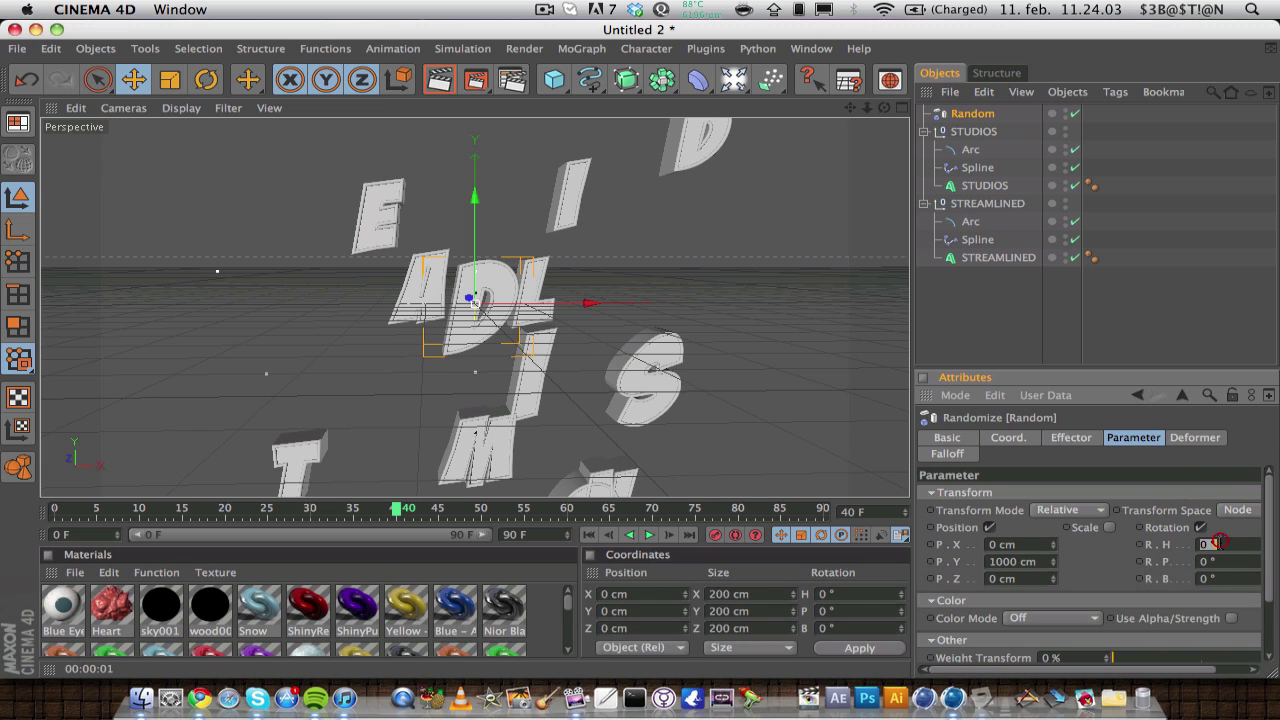
{"action": "left_click", "coordinate": [1221, 541]}
{"action": "type", "text": "300"}
{"action": "key", "text": "Tab"}
{"action": "type", "text": "200"}
{"action": "key", "text": "Tab"}
{"action": "type", "text": "100"}
{"action": "key", "text": "Return"}
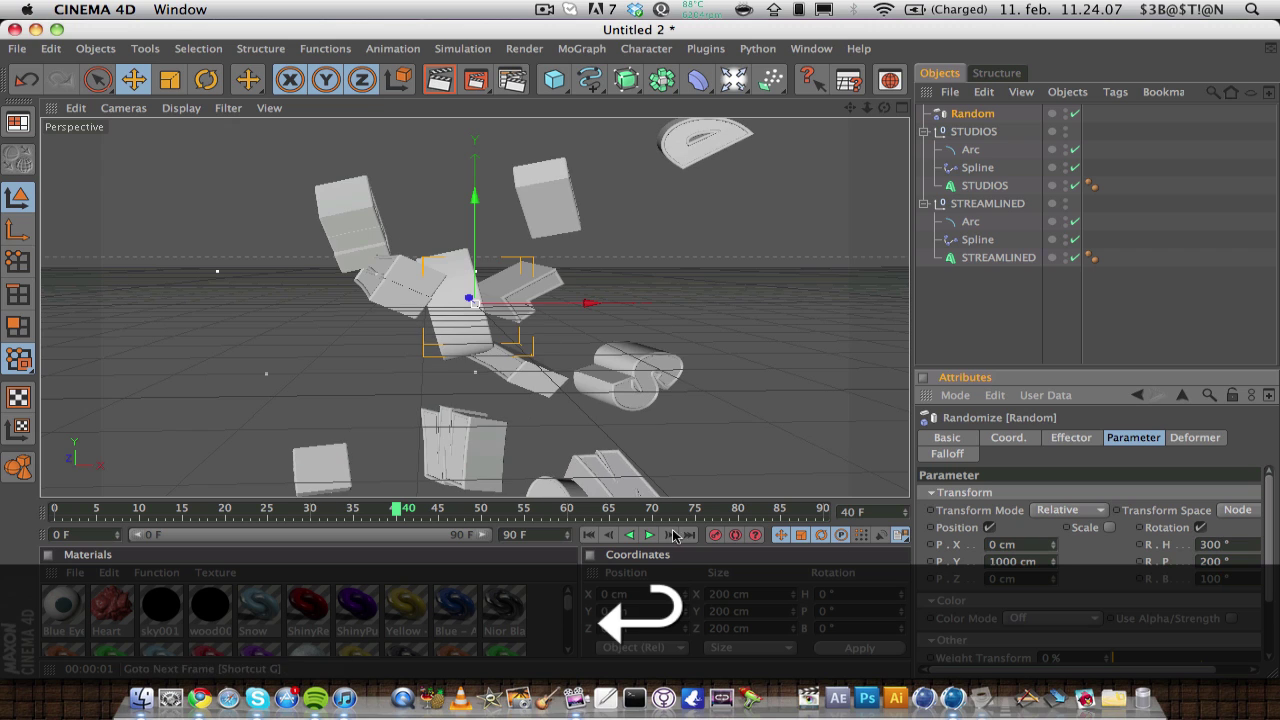
{"action": "left_click", "coordinate": [589, 535]}
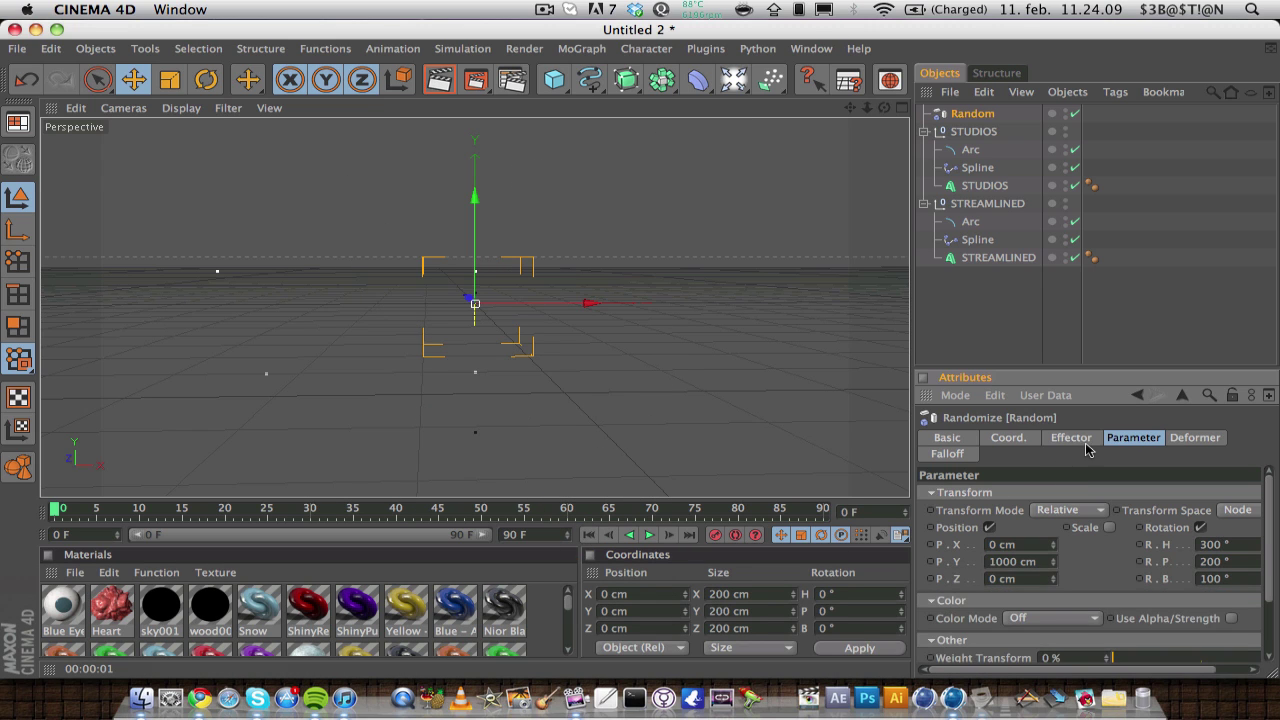
- Keyframe the Random effector Strength from 100% at frame 0 to 0% at frame 35 and preview the assembly
{"action": "left_click", "coordinate": [1084, 441]}
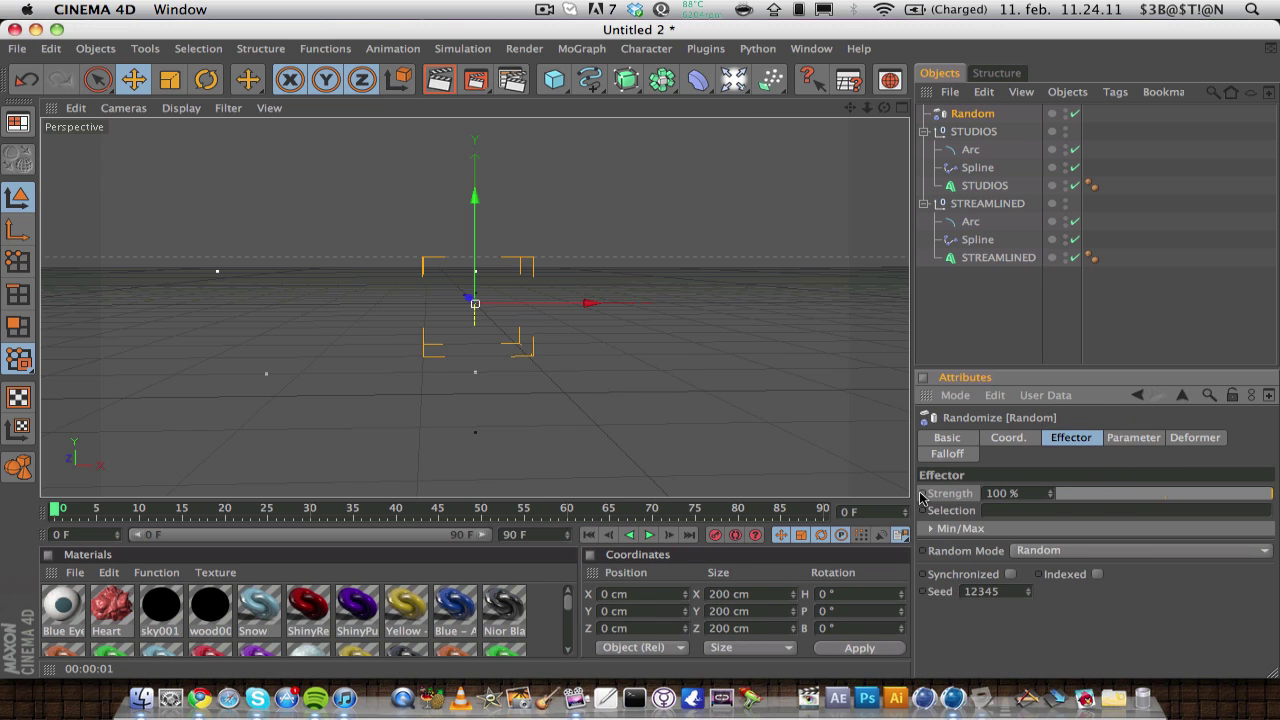
{"action": "key", "text": "ctrl"}
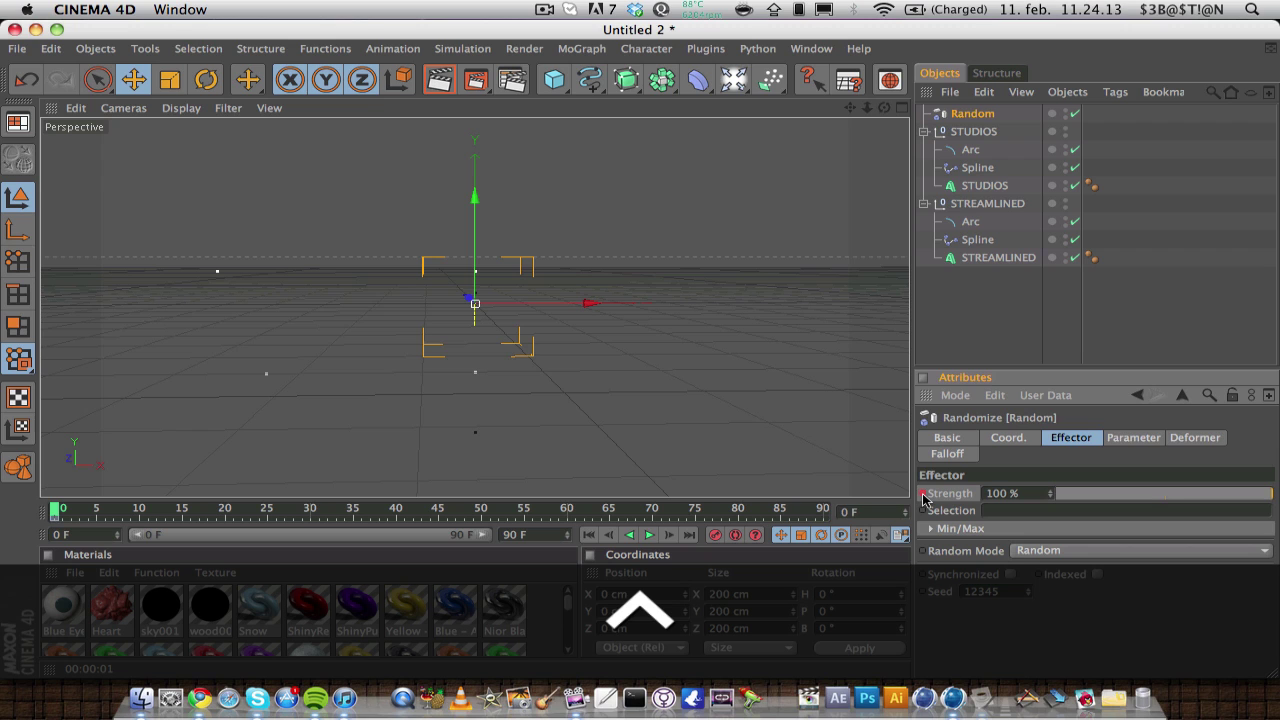
{"action": "left_click", "coordinate": [327, 510]}
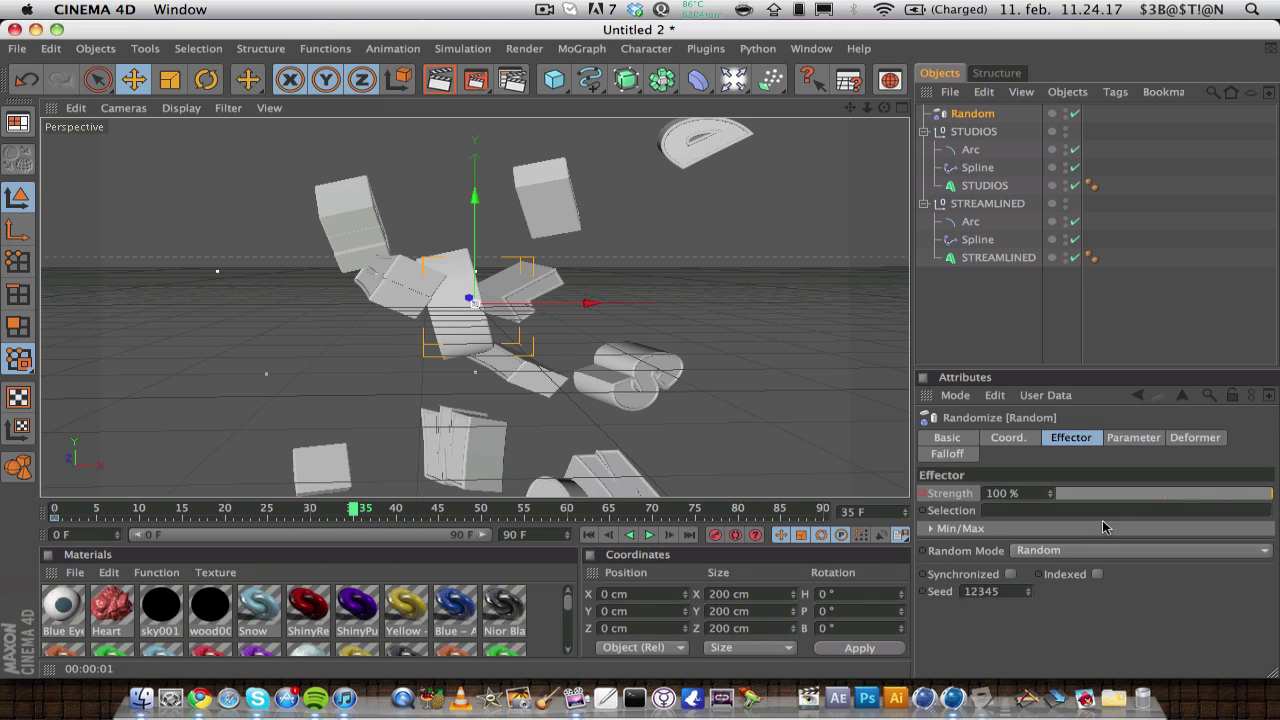
{"action": "left_click_drag", "start_coordinate": [1277, 494], "coordinate": [1040, 508]}
{"action": "key", "text": "ctrl"}
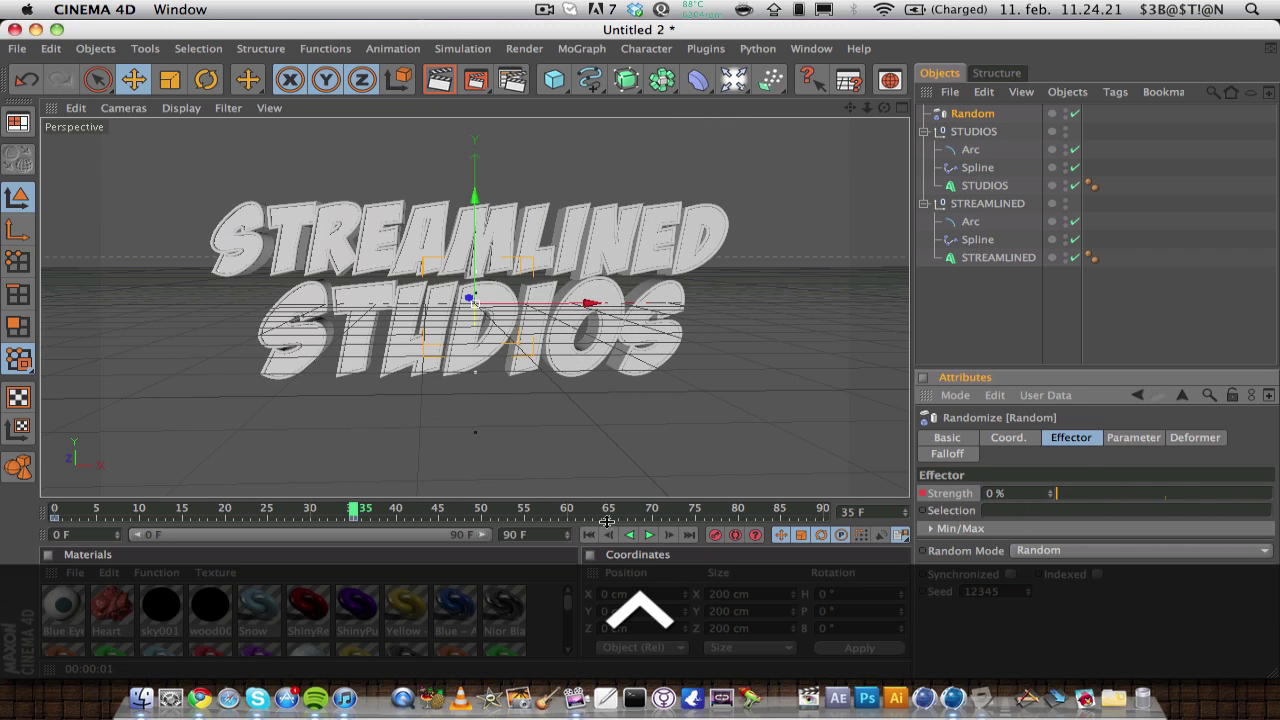
{"action": "key", "text": "ctrl+z"}
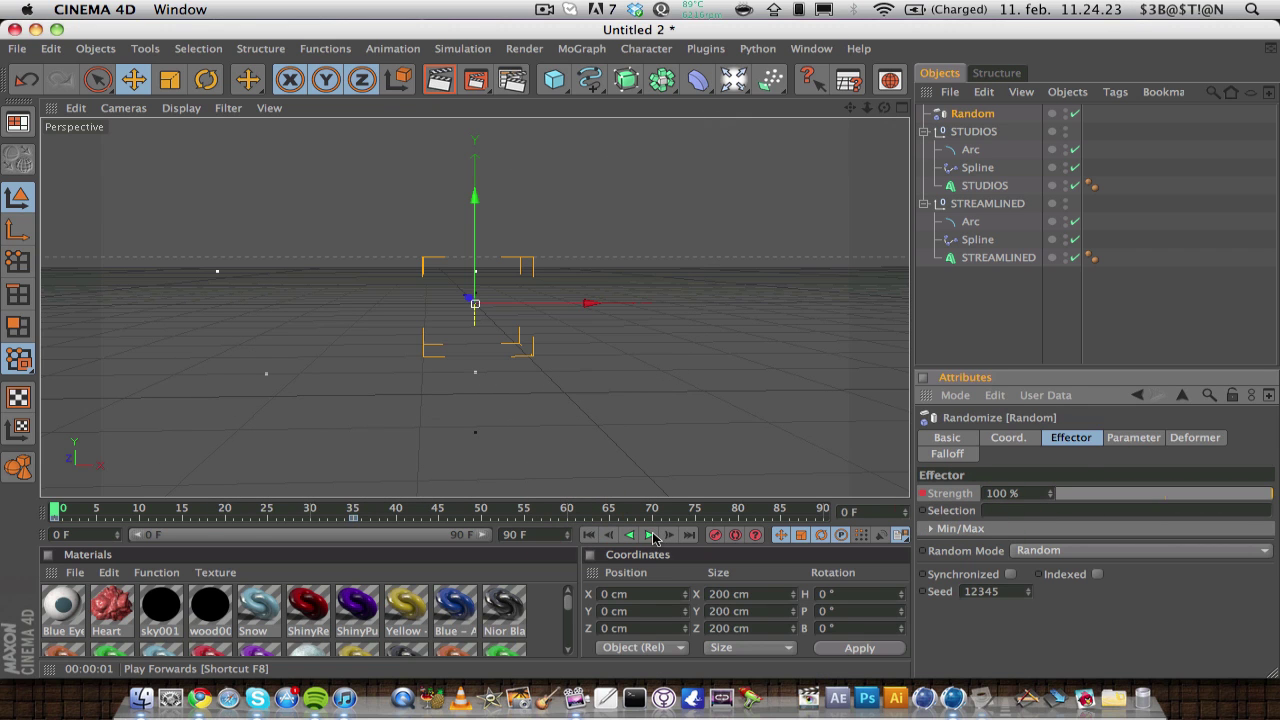
{"action": "left_click", "coordinate": [651, 536]}
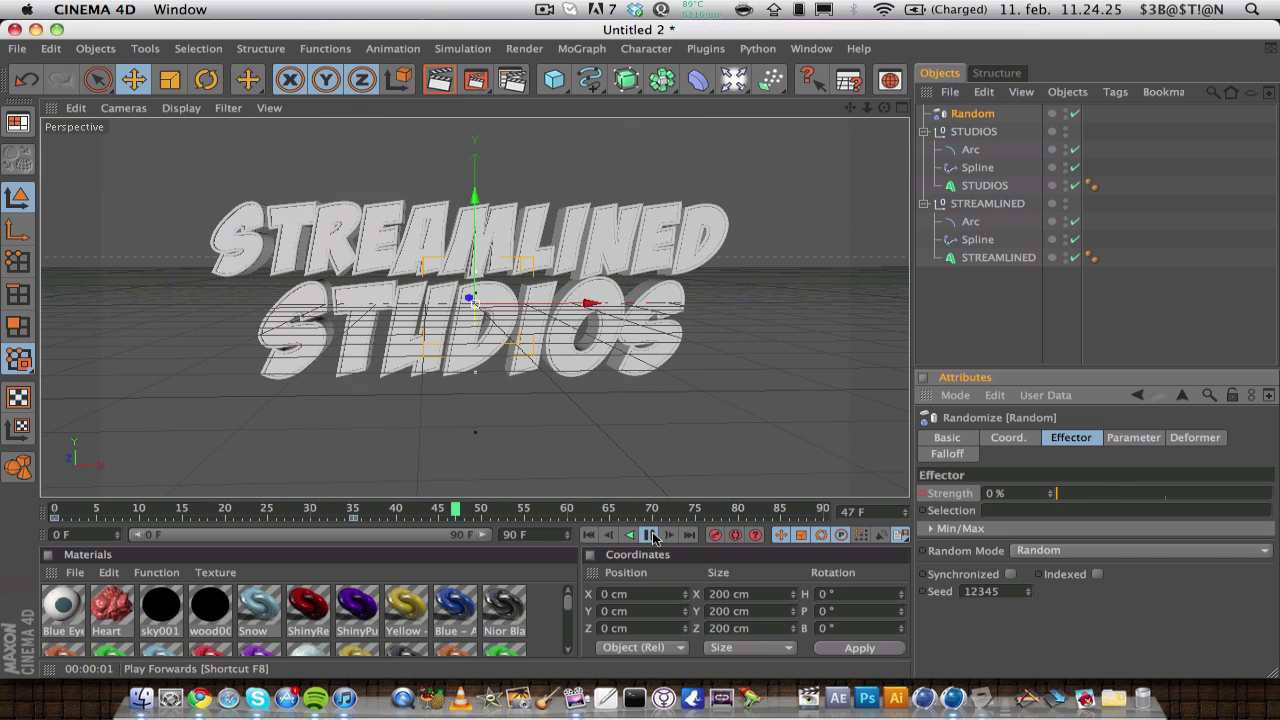
- Stop playback, select both text objects and add a Delay effector to them
{"action": "left_click", "coordinate": [652, 536]}
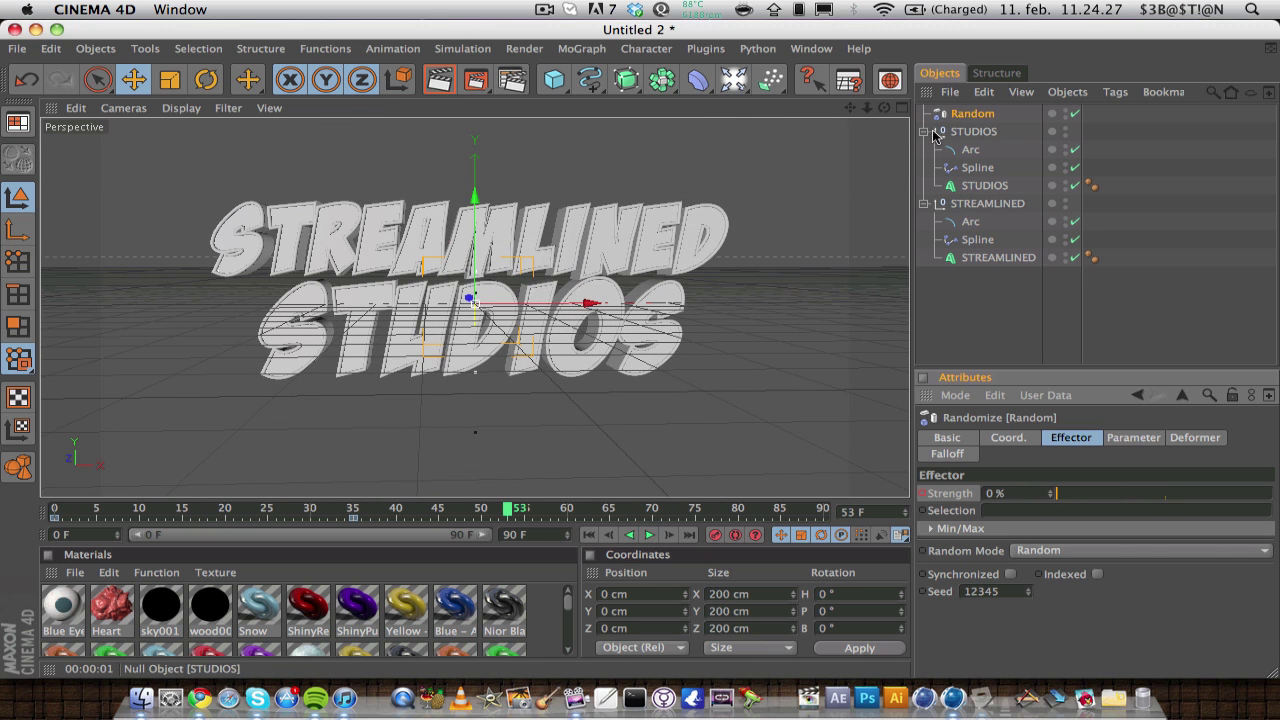
{"action": "left_click", "coordinate": [974, 185]}
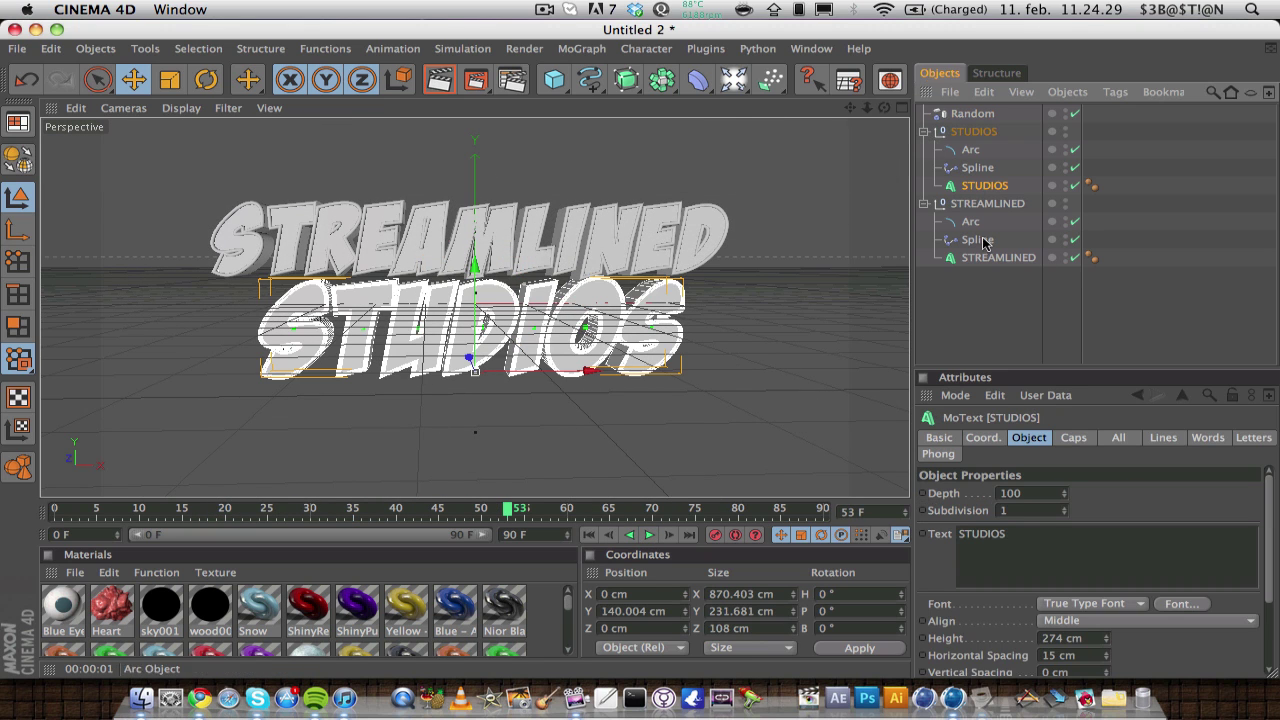
{"action": "left_click", "coordinate": [988, 258], "text": "super"}
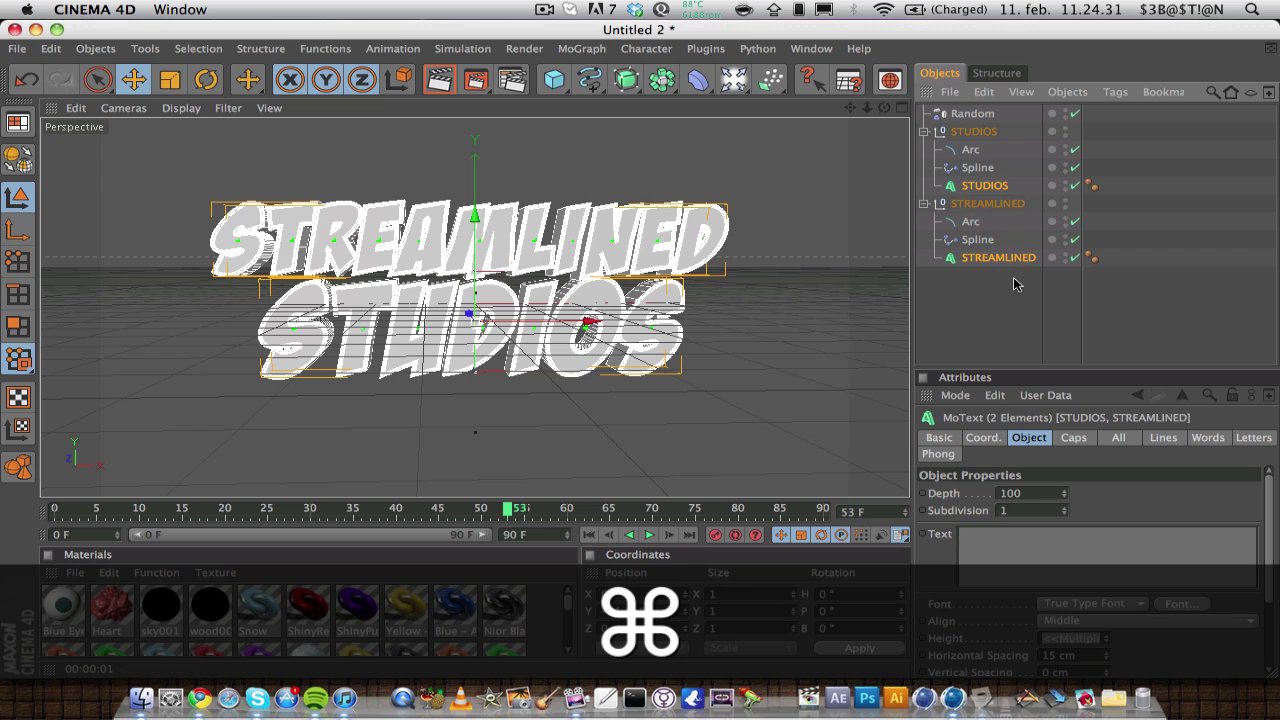
{"action": "left_click", "coordinate": [582, 48]}
{"action": "mouse_move", "coordinate": [640, 75]}
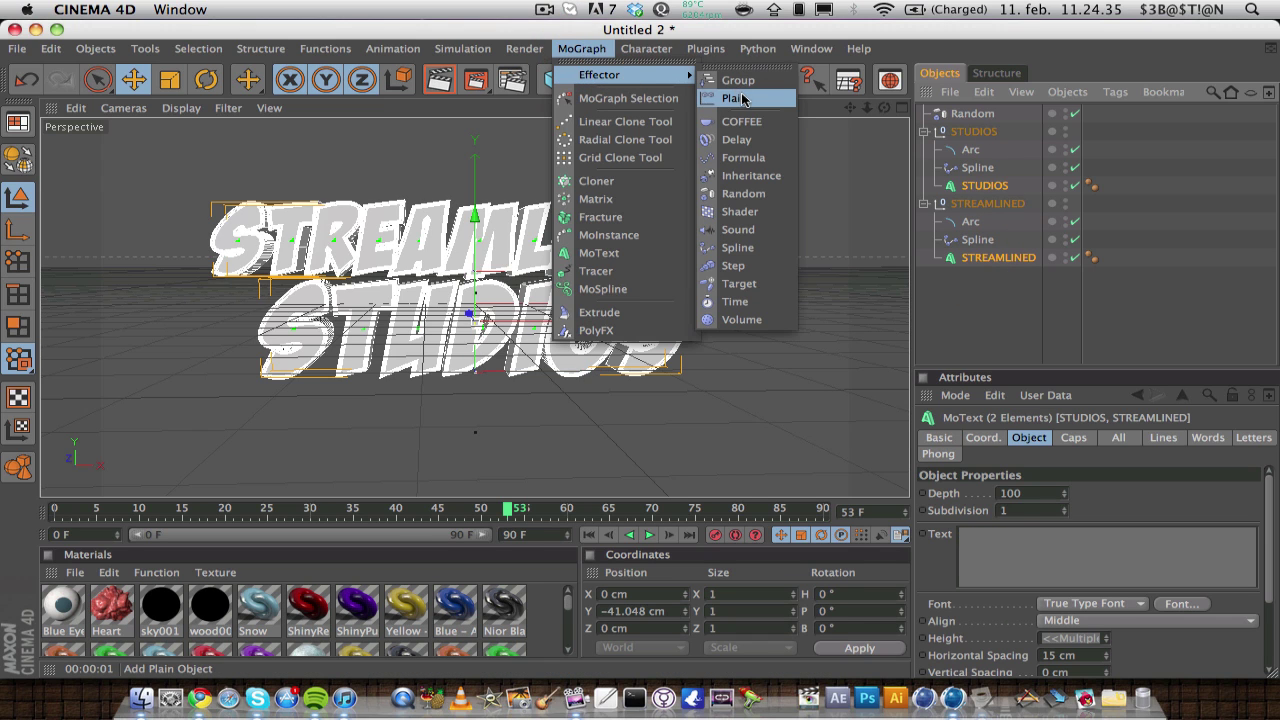
{"action": "left_click", "coordinate": [736, 139]}
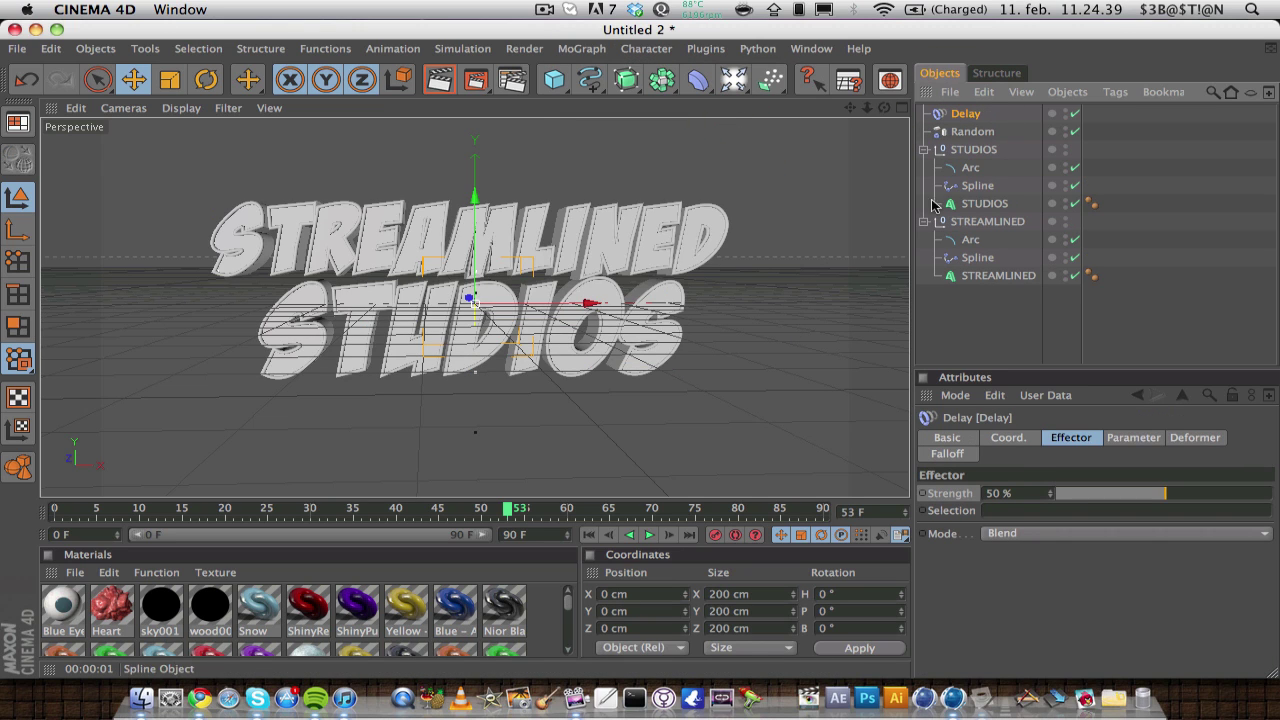
- Set the Delay effector to Spring mode with 80% strength
{"action": "left_click", "coordinate": [993, 535]}
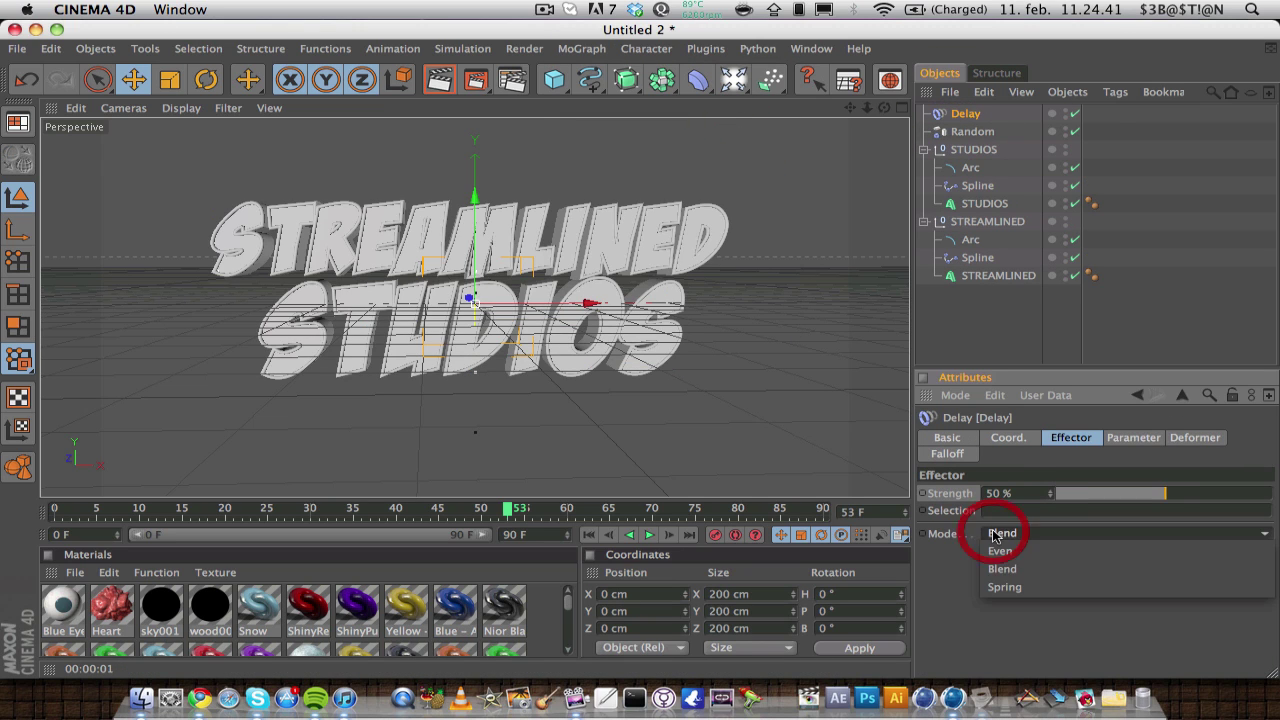
{"action": "left_click", "coordinate": [996, 540]}
{"action": "left_click", "coordinate": [993, 535]}
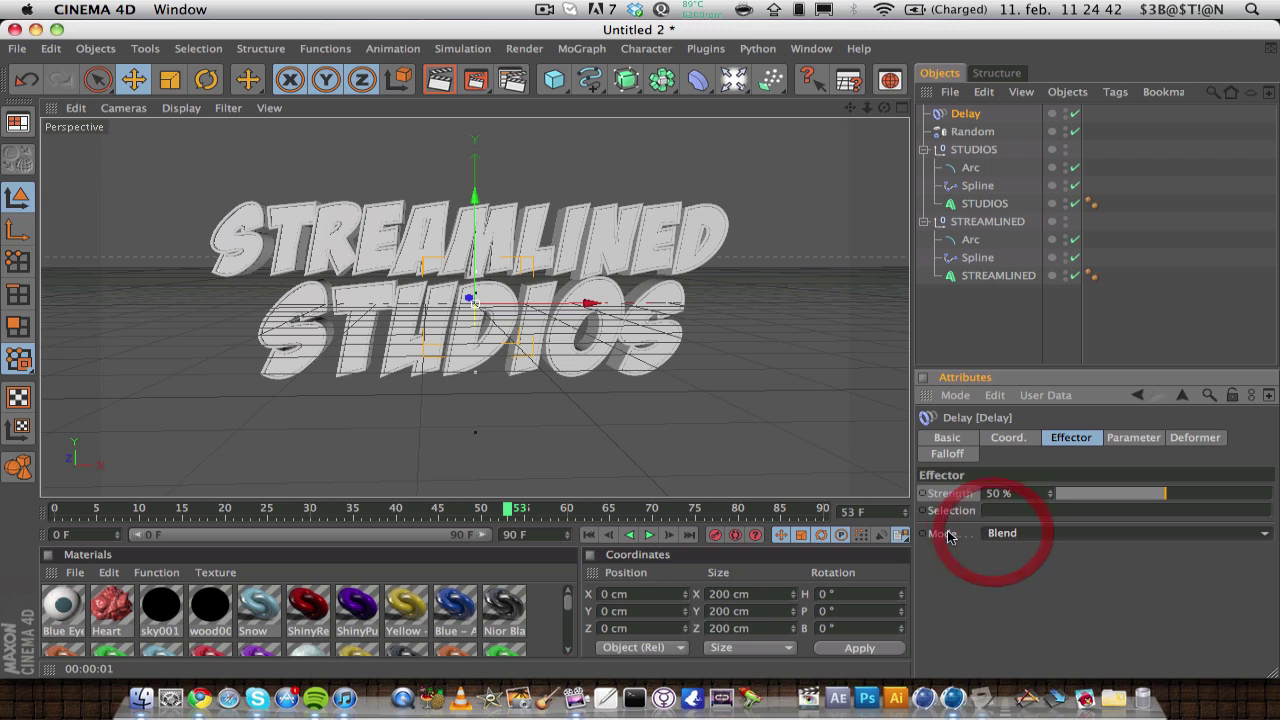
{"action": "left_click", "coordinate": [1018, 535]}
{"action": "left_click", "coordinate": [1030, 597]}
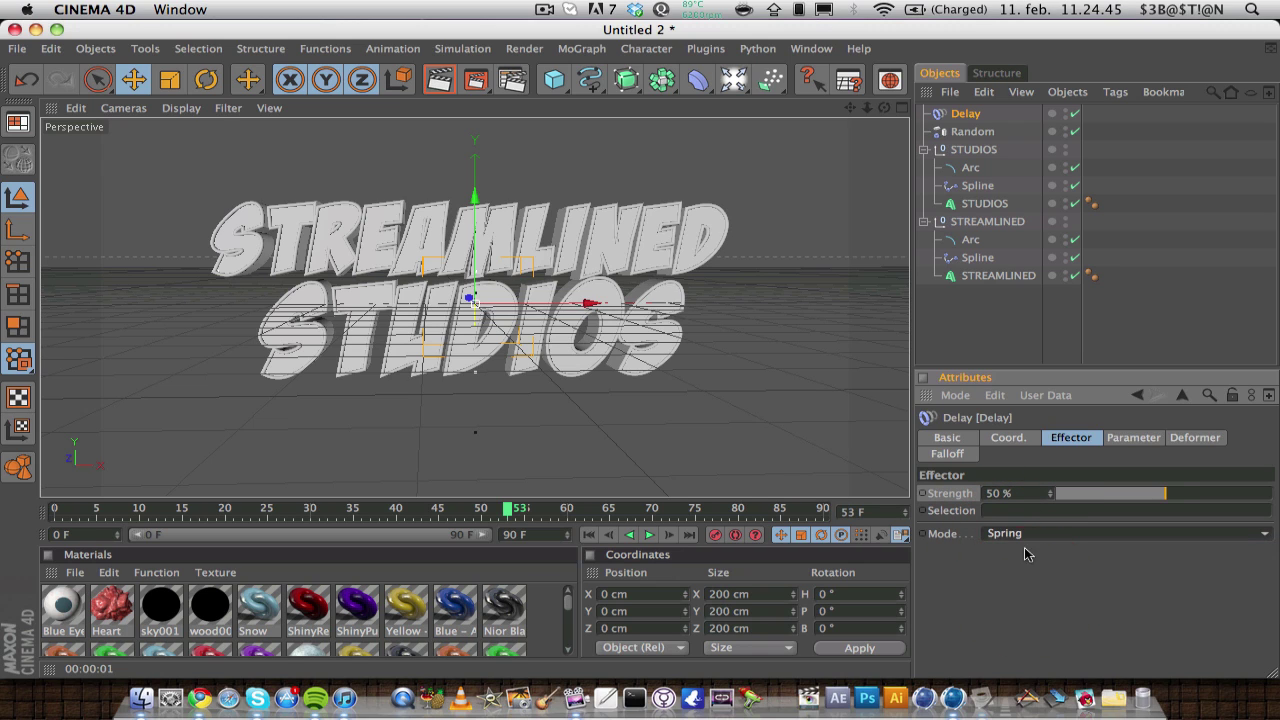
{"action": "left_click", "coordinate": [928, 491]}
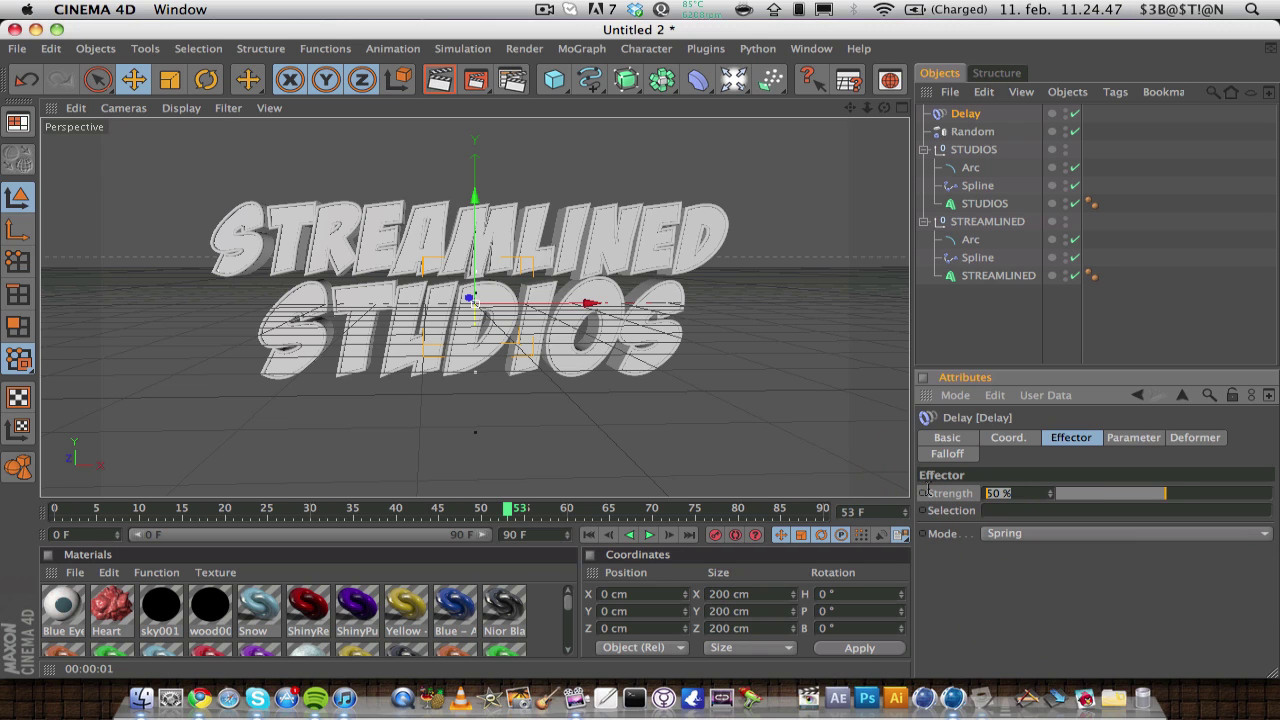
{"action": "type", "text": "80"}
{"action": "key", "text": "Return"}
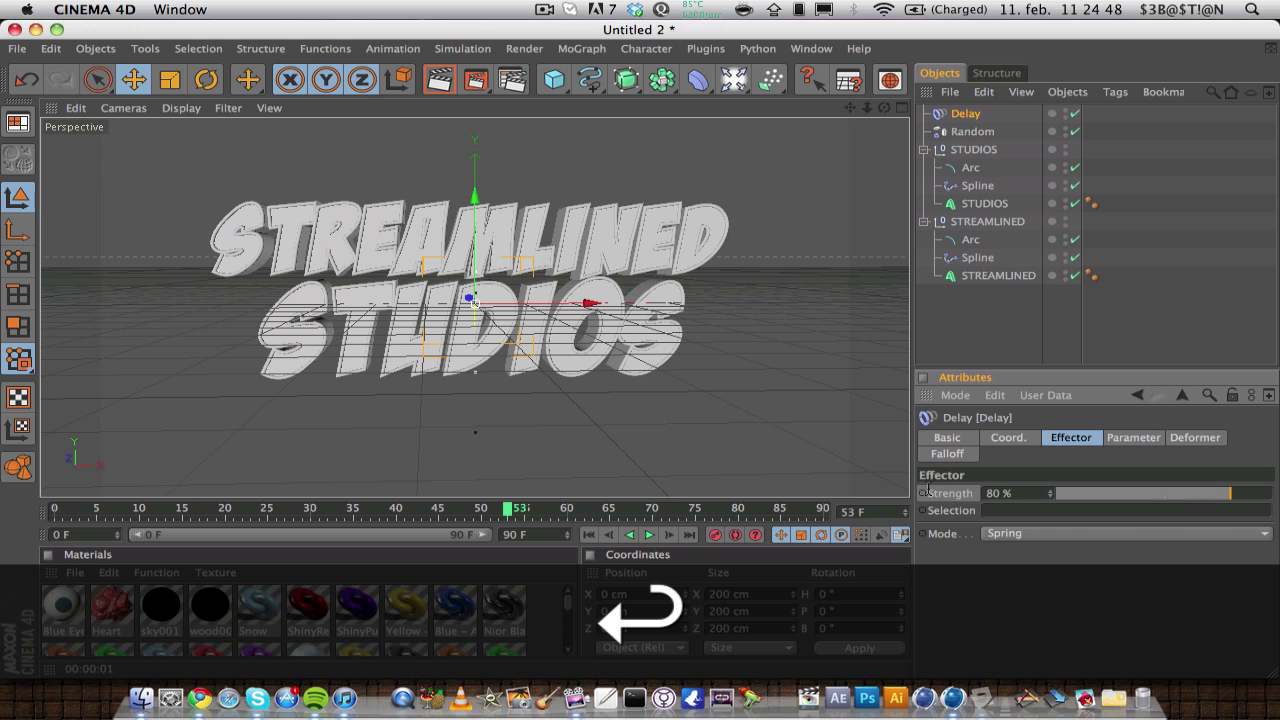
{"action": "left_click", "coordinate": [589, 535]}
{"action": "left_click", "coordinate": [649, 535]}
{"action": "left_click", "coordinate": [650, 536]}
{"action": "left_click_drag", "start_coordinate": [880, 110], "coordinate": [887, 111]}
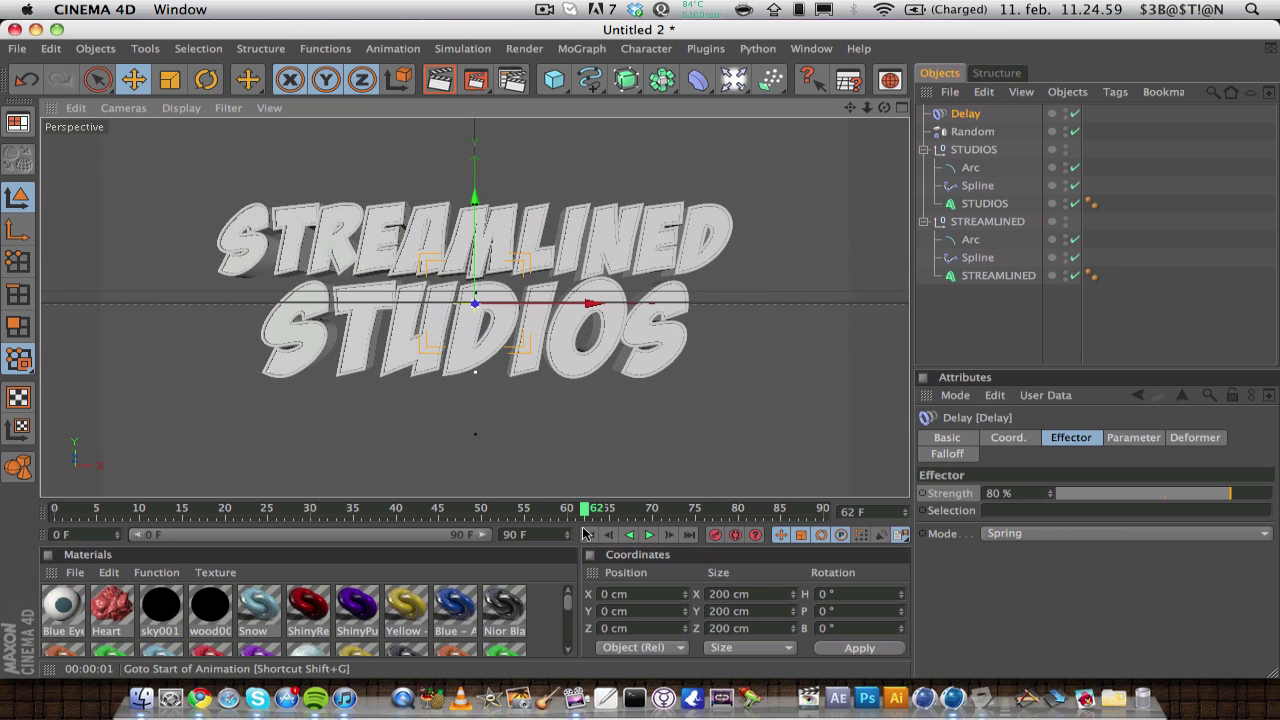
{"action": "left_click", "coordinate": [589, 535]}
{"action": "left_click", "coordinate": [648, 536]}
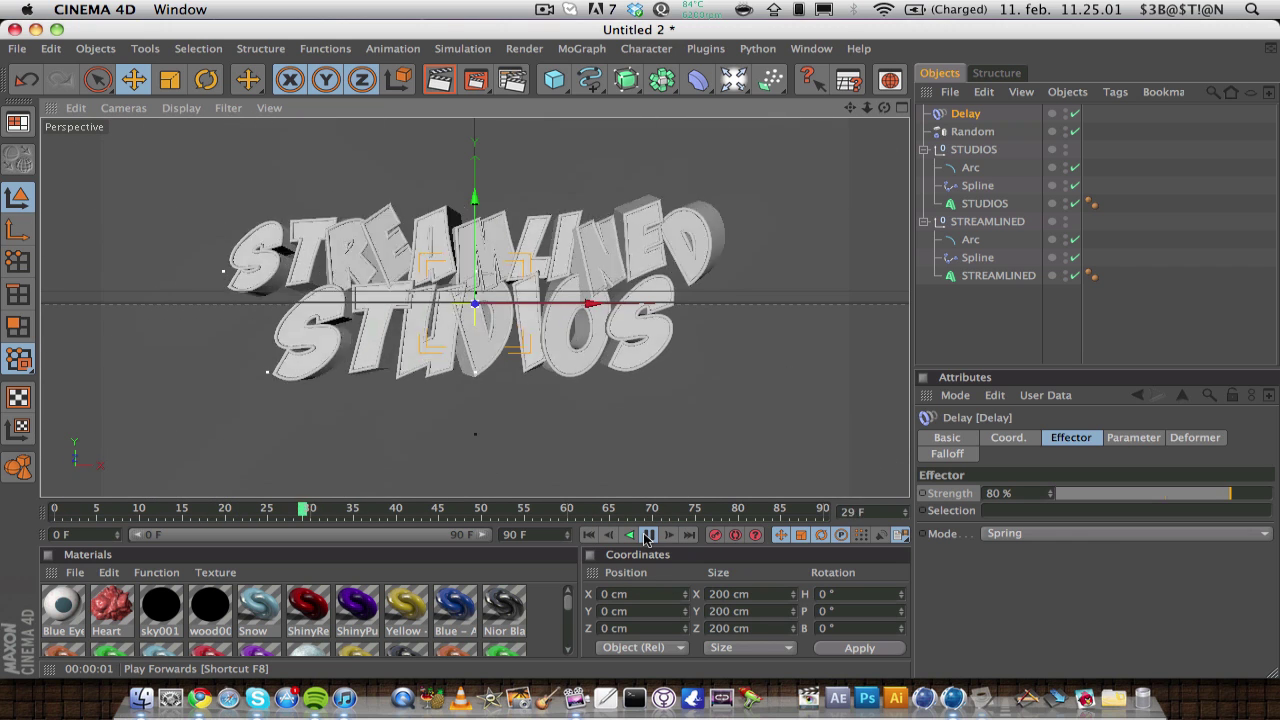
{"action": "left_click", "coordinate": [648, 535]}
{"action": "left_click_drag", "start_coordinate": [742, 80], "coordinate": [818, 186]}
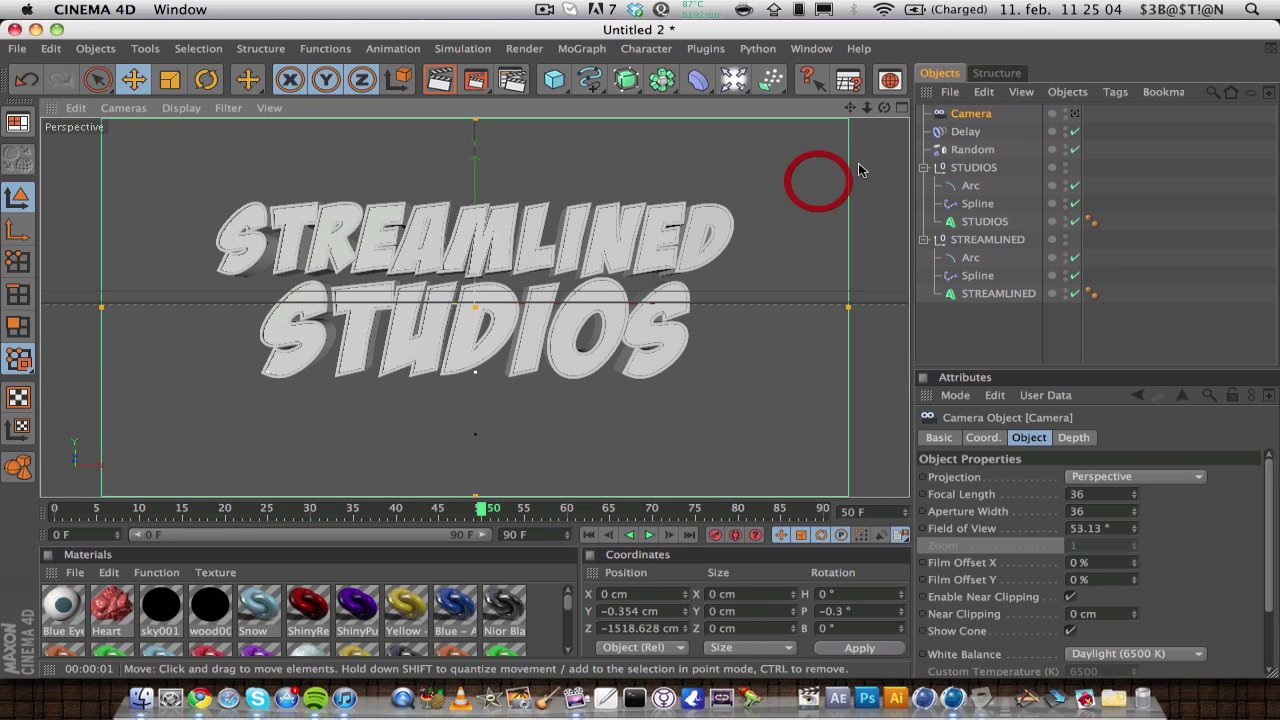
- Activate the new camera and replay the title fly-in through its view from the start
{"action": "left_click", "coordinate": [1075, 114]}
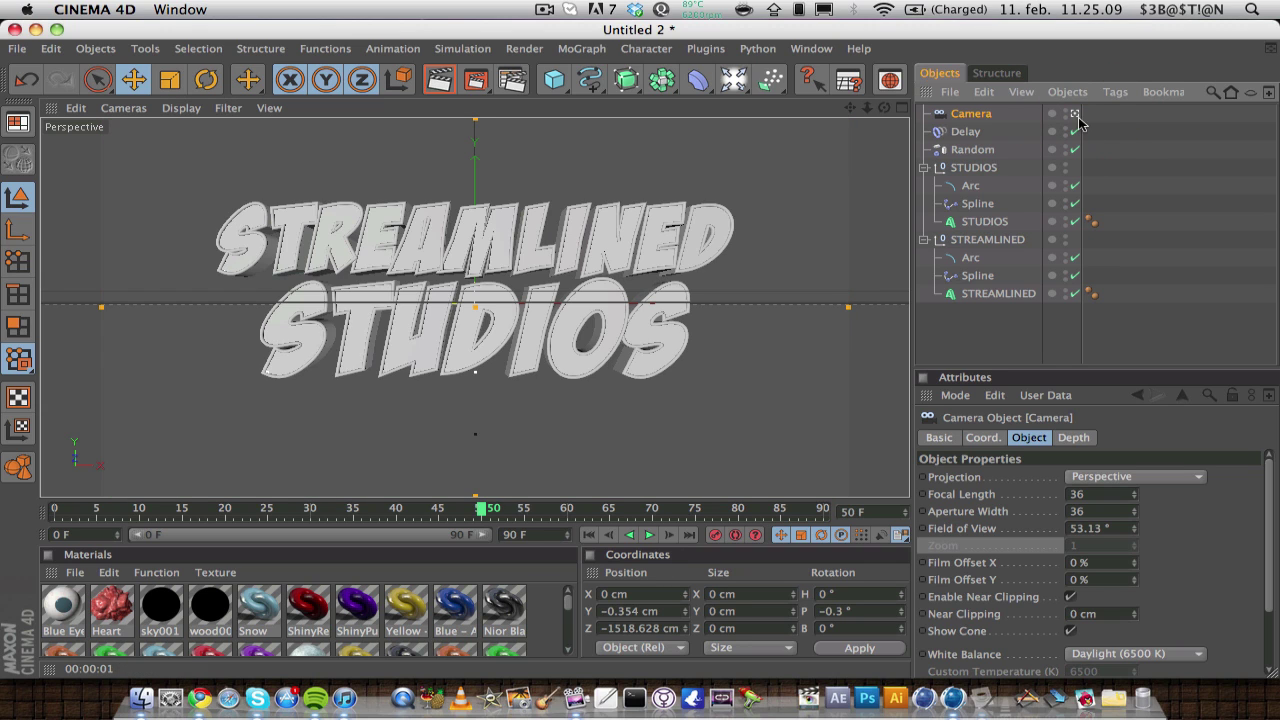
{"action": "left_click", "coordinate": [589, 535]}
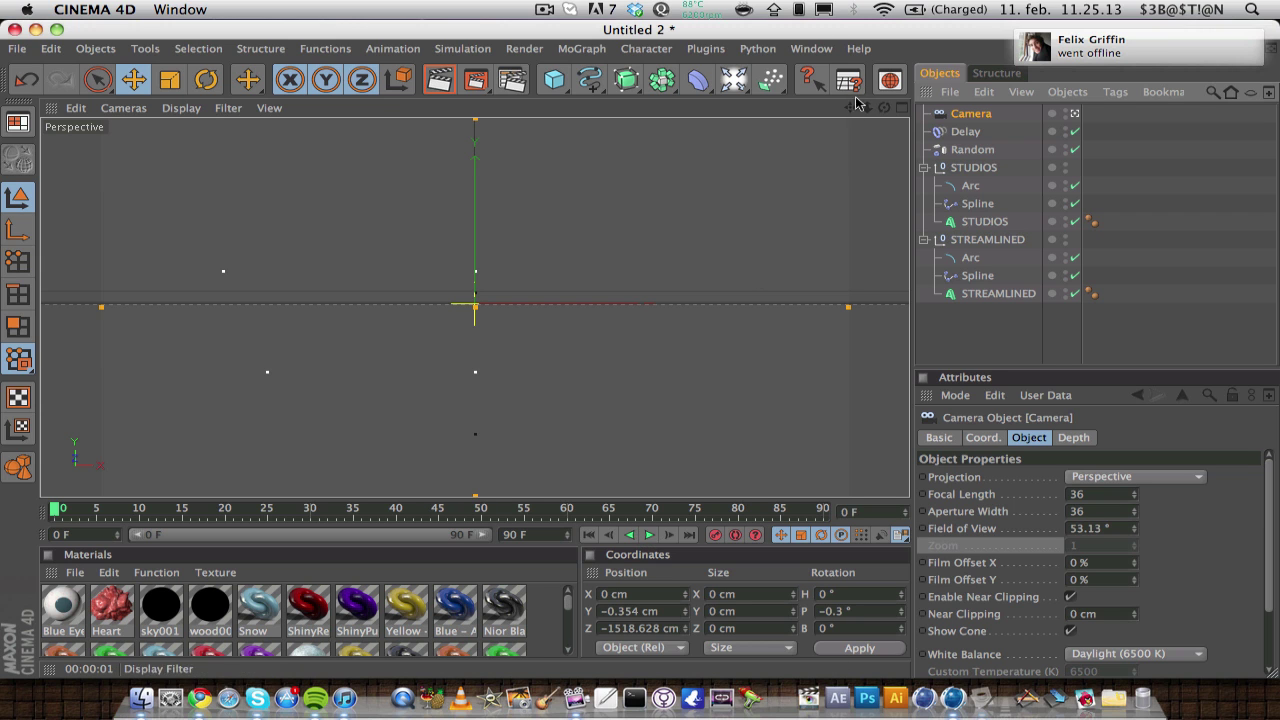
{"action": "left_click", "coordinate": [650, 535]}
{"action": "left_click", "coordinate": [650, 535]}
{"action": "left_click", "coordinate": [588, 535]}
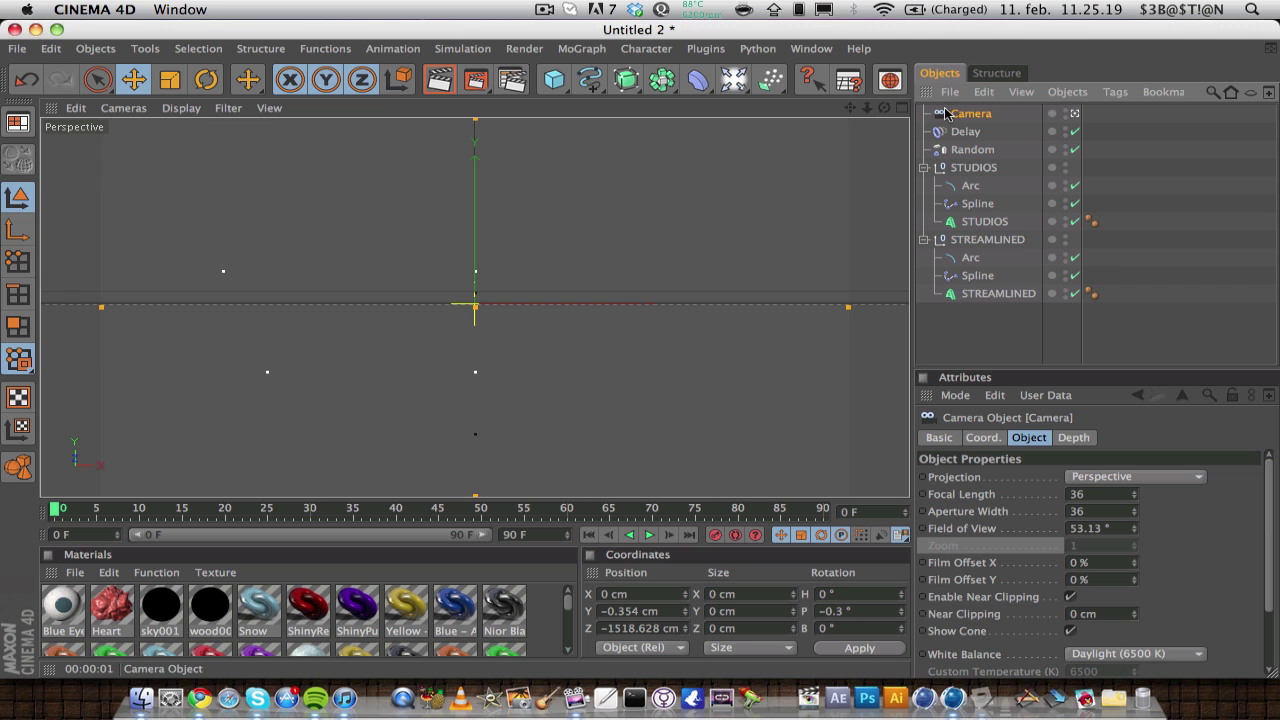
- Add a Circle spline on the XZ plane with a 2000 cm radius
{"action": "left_click_drag", "start_coordinate": [588, 80], "coordinate": [740, 158]}
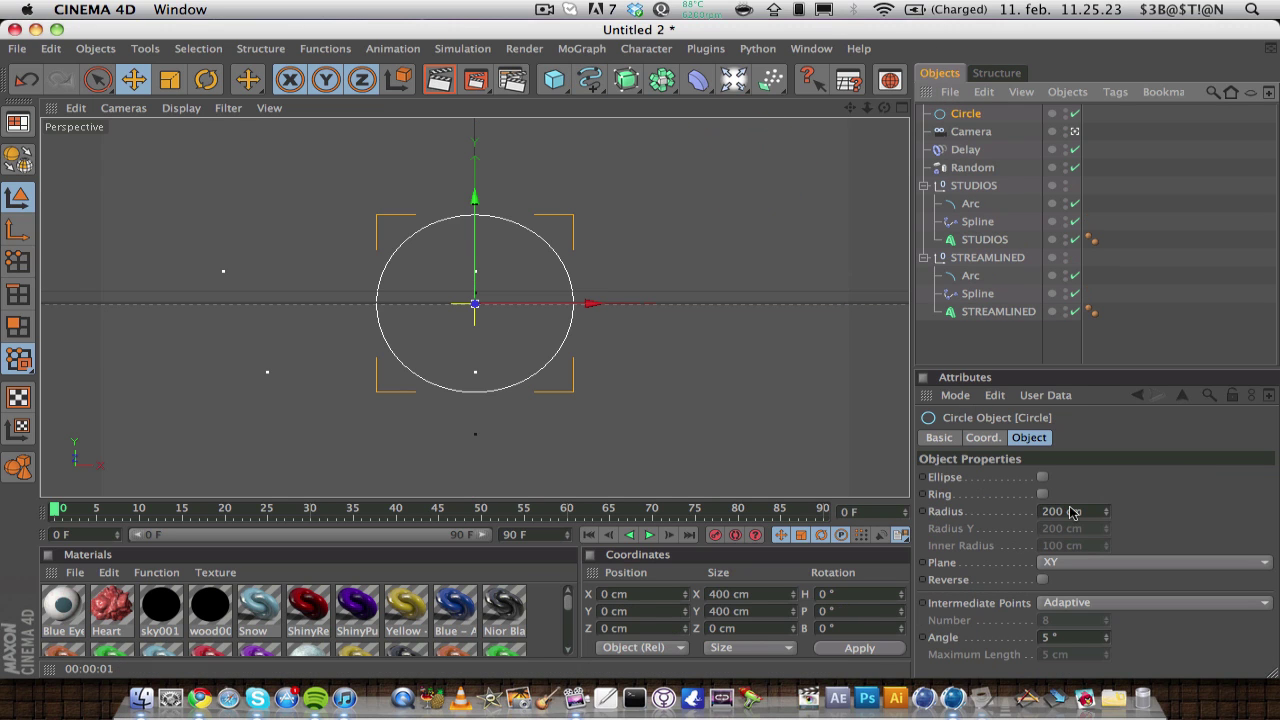
{"action": "left_click", "coordinate": [1080, 563]}
{"action": "left_click", "coordinate": [1080, 578]}
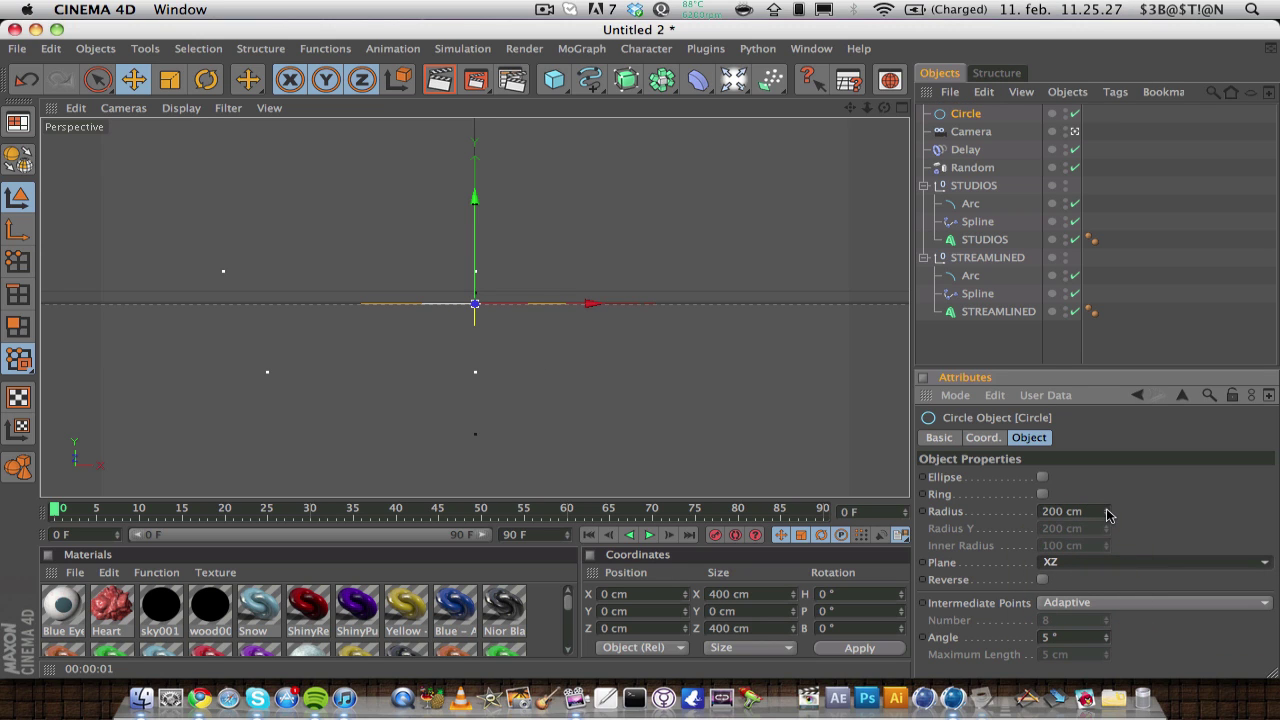
{"action": "left_click", "coordinate": [1076, 130]}
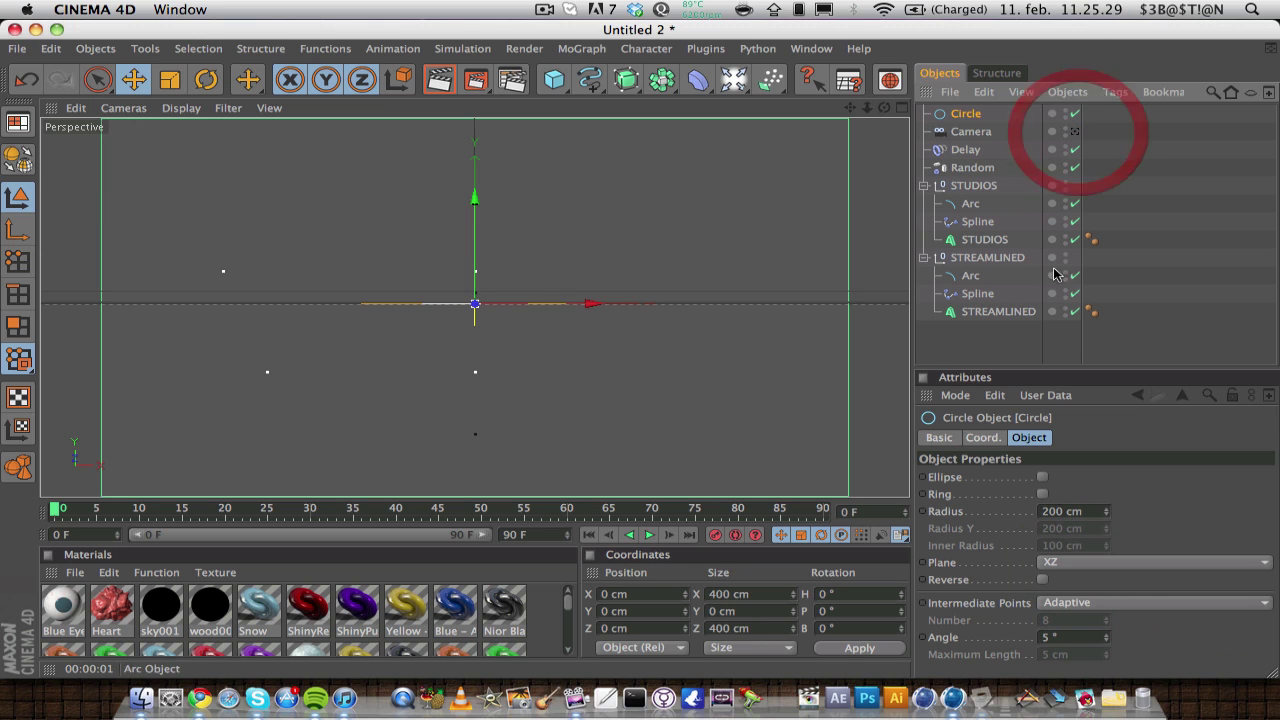
{"action": "left_click_drag", "start_coordinate": [884, 107], "coordinate": [885, 148]}
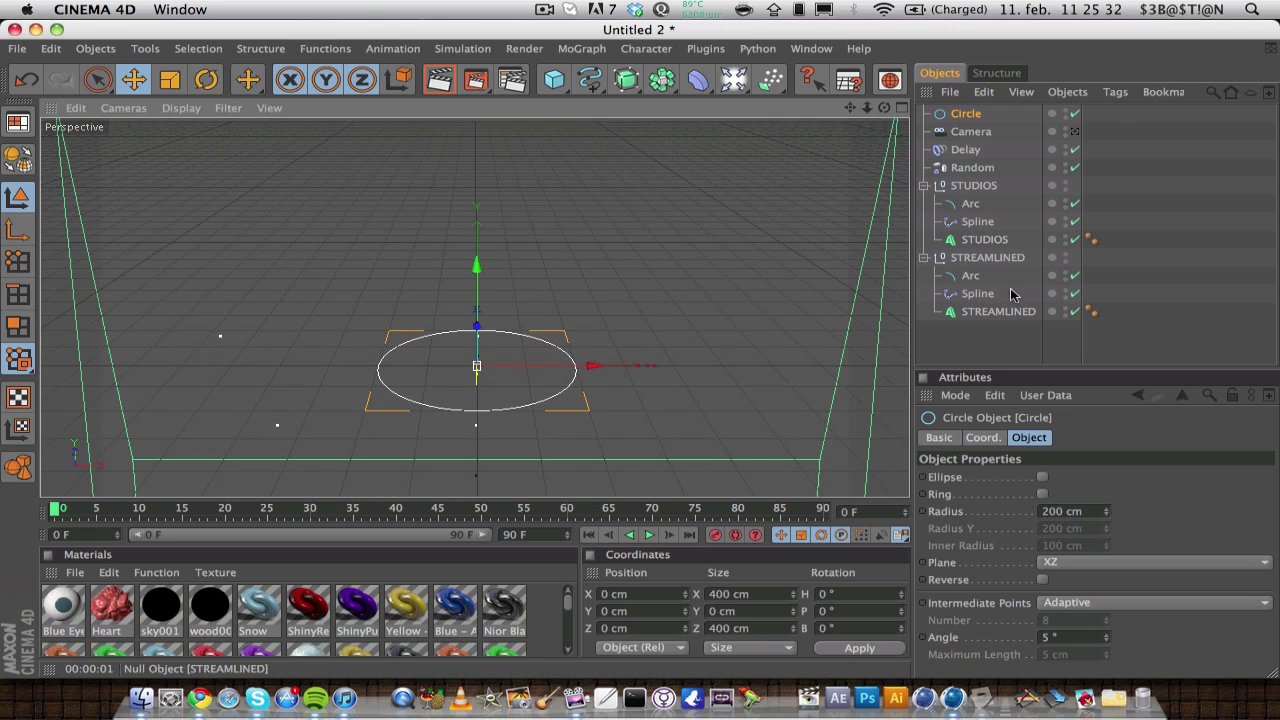
{"action": "right_click", "coordinate": [1090, 513]}
{"action": "left_click", "coordinate": [1006, 518]}
{"action": "right_click", "coordinate": [1090, 513]}
{"action": "left_click", "coordinate": [957, 513]}
{"action": "double_click", "coordinate": [1050, 511]}
{"action": "type", "text": "200"}
{"action": "key", "text": "Return"}
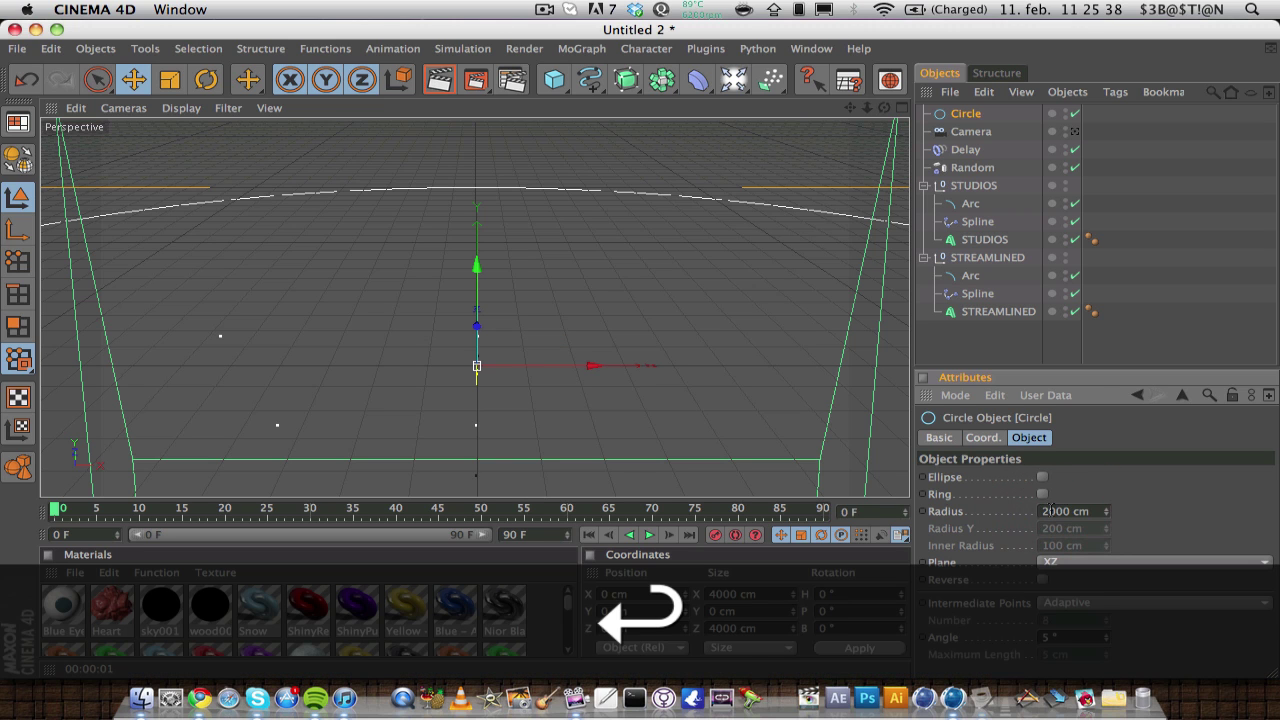
{"action": "left_click_drag", "start_coordinate": [884, 107], "coordinate": [912, 160]}
- Move the camera to Z −2000 cm, look through it and replay the animation
{"action": "left_click", "coordinate": [955, 132]}
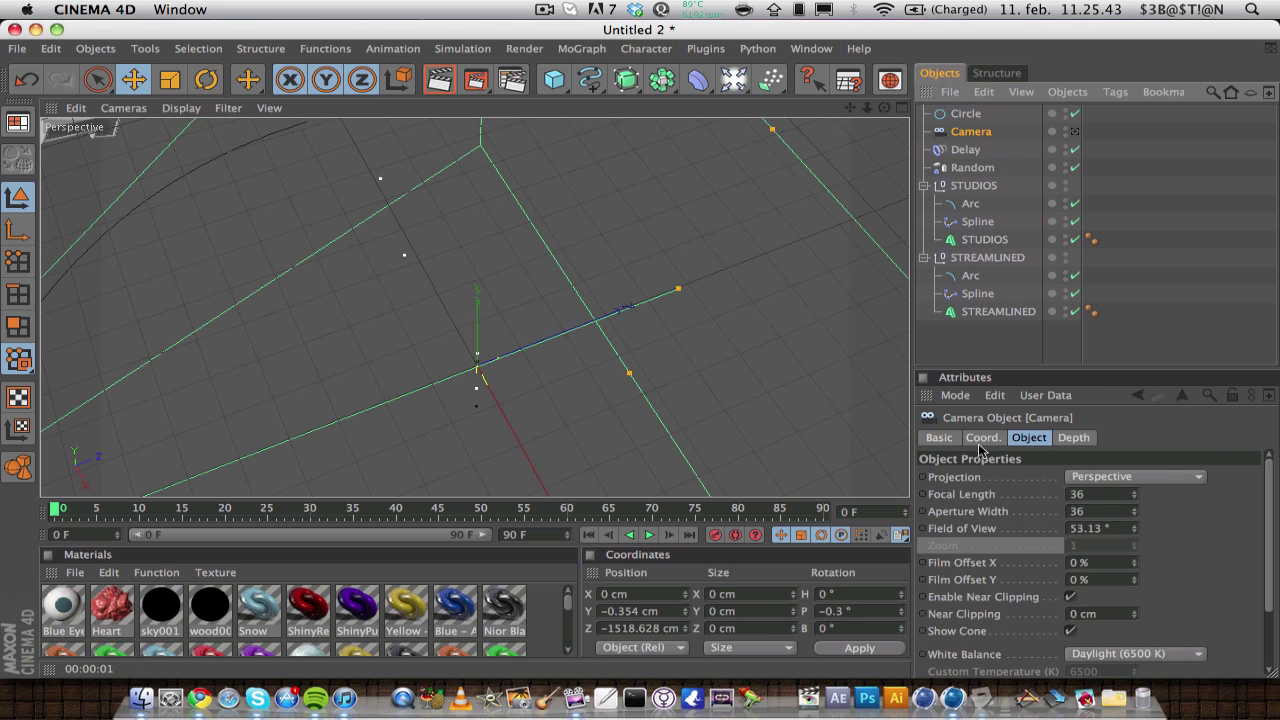
{"action": "left_click", "coordinate": [982, 437]}
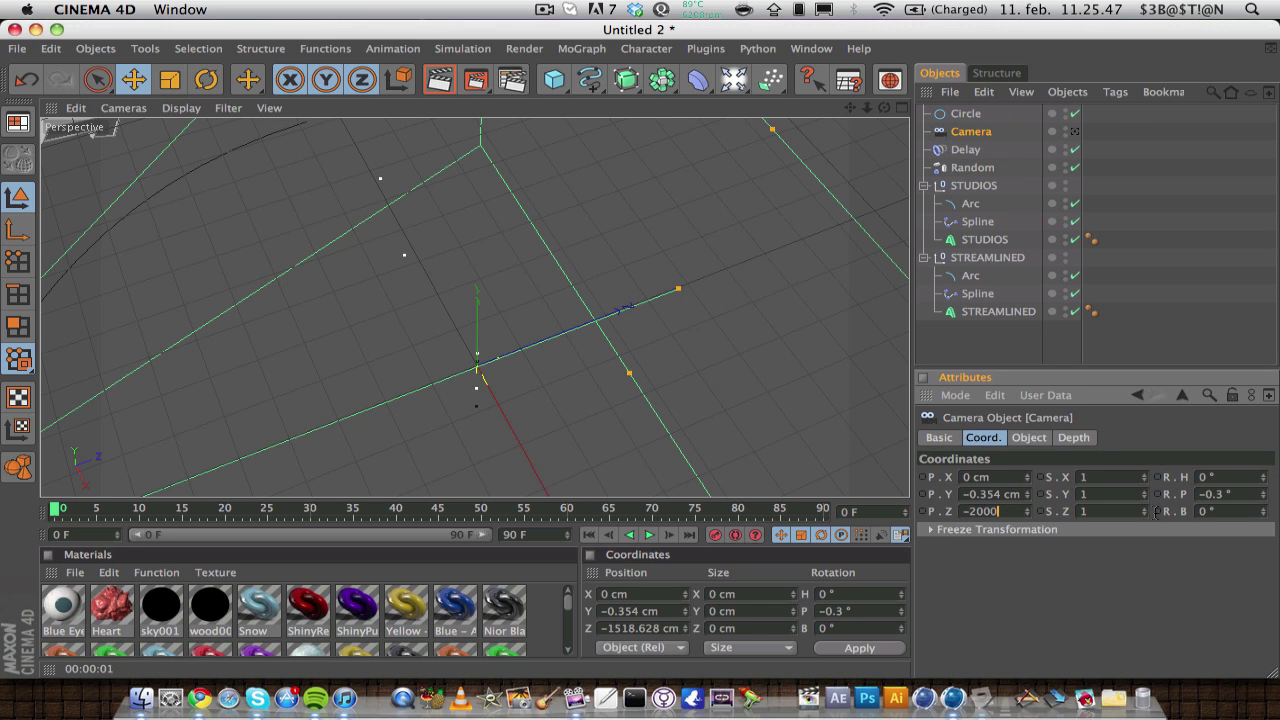
{"action": "type", "text": "-2000"}
{"action": "key", "text": "Return"}
{"action": "left_click", "coordinate": [1075, 131]}
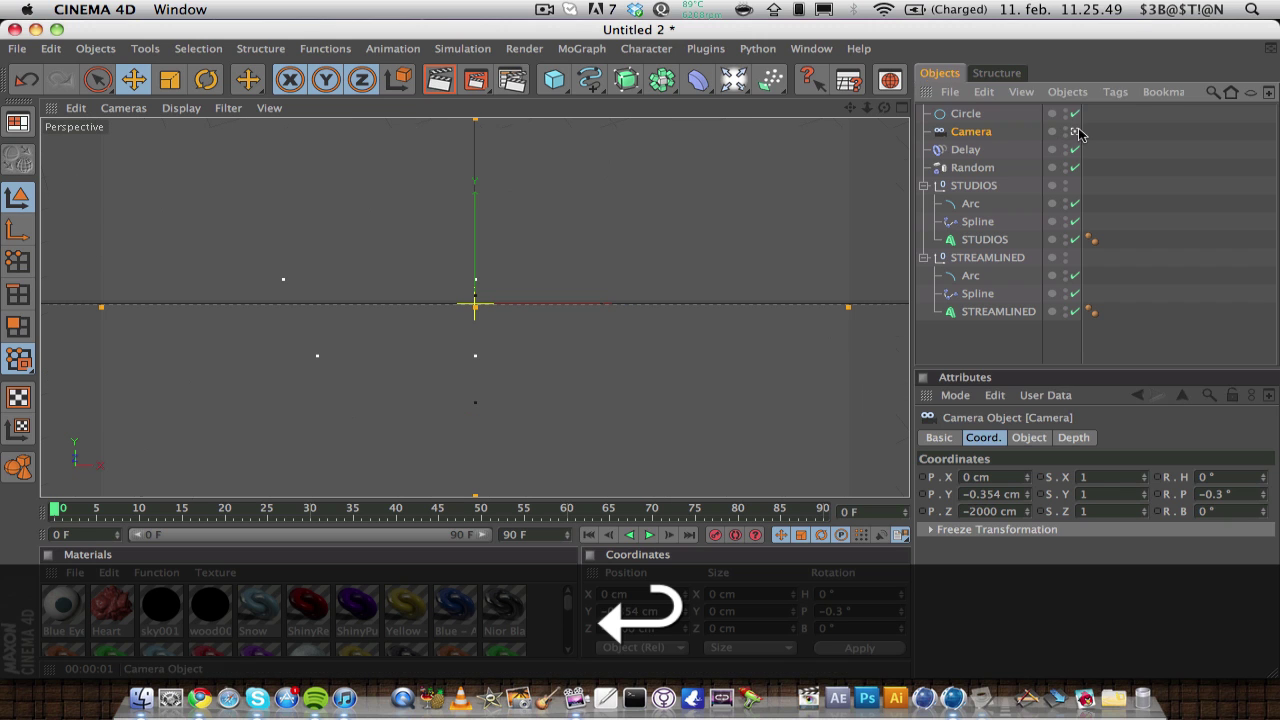
{"action": "left_click", "coordinate": [648, 535]}
{"action": "left_click", "coordinate": [648, 535]}
{"action": "left_click", "coordinate": [591, 535]}
- Add a Null object and attach an Align To Spline tag to the Camera
{"action": "left_click", "coordinate": [965, 113]}
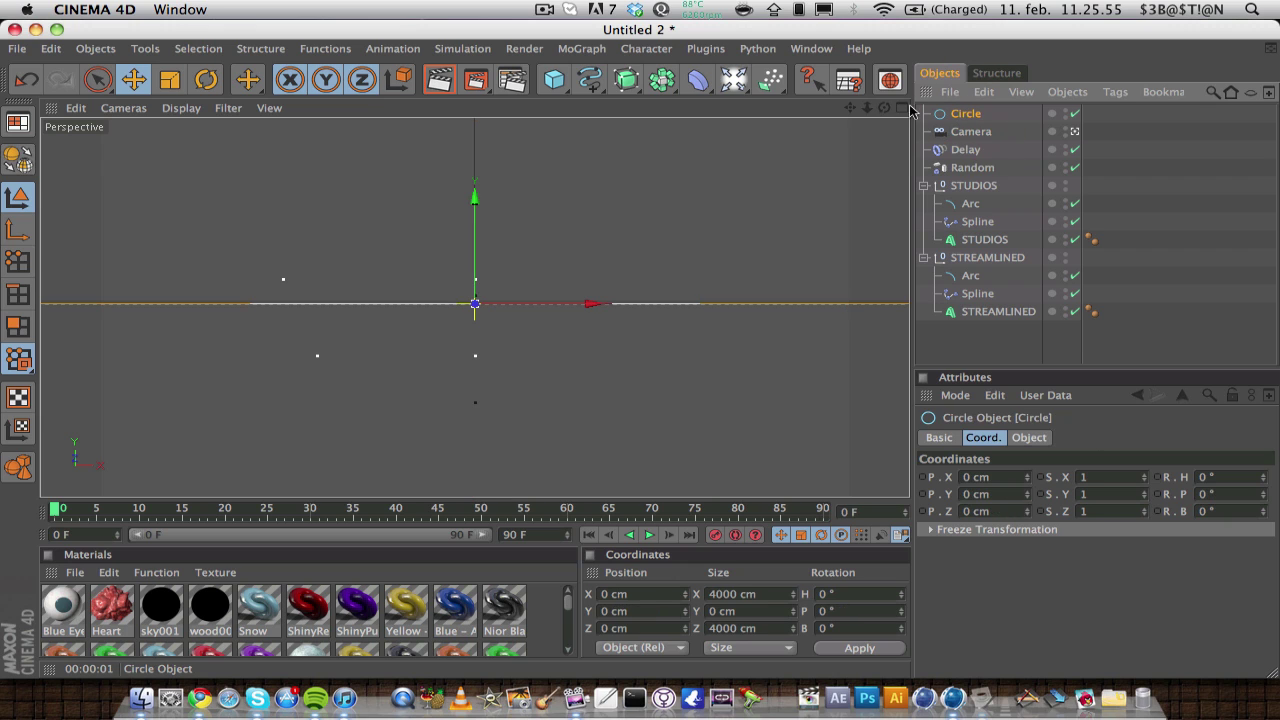
{"action": "left_click", "coordinate": [96, 48]}
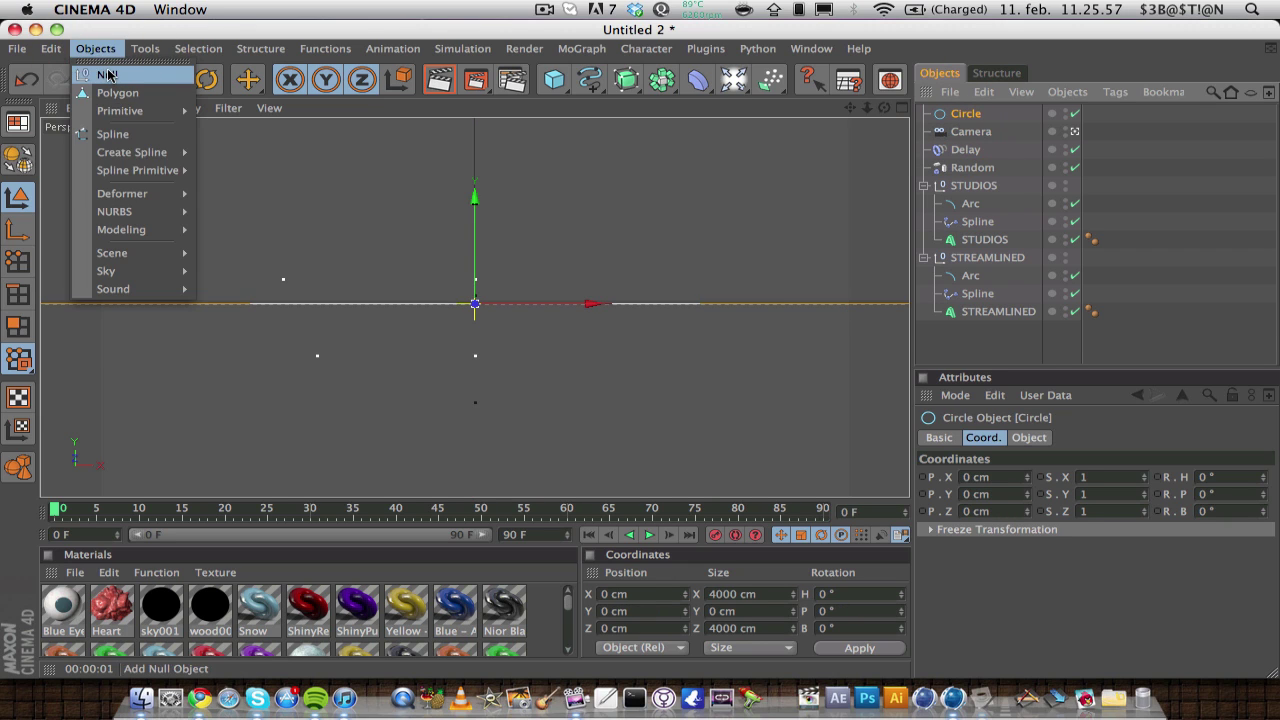
{"action": "left_click", "coordinate": [88, 66]}
{"action": "left_click", "coordinate": [955, 150]}
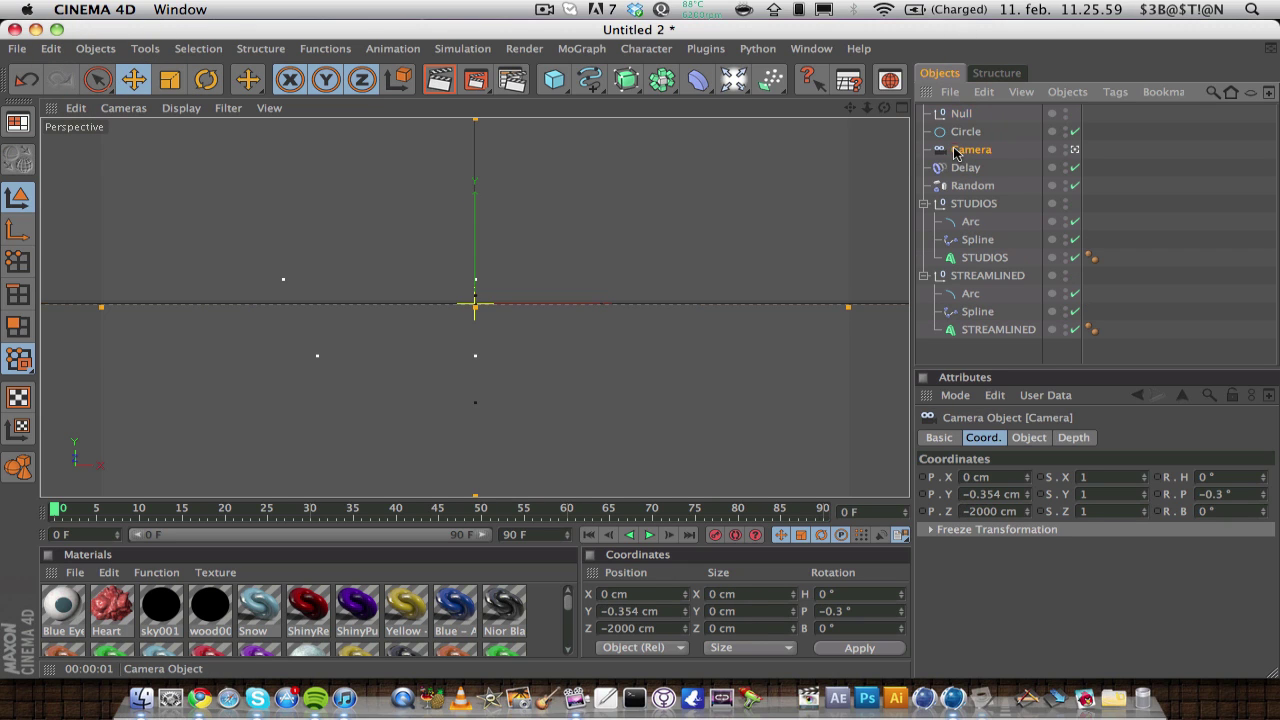
{"action": "right_click", "coordinate": [953, 150]}
{"action": "left_click", "coordinate": [955, 150]}
{"action": "right_click", "coordinate": [968, 150]}
{"action": "mouse_move", "coordinate": [1000, 80]}
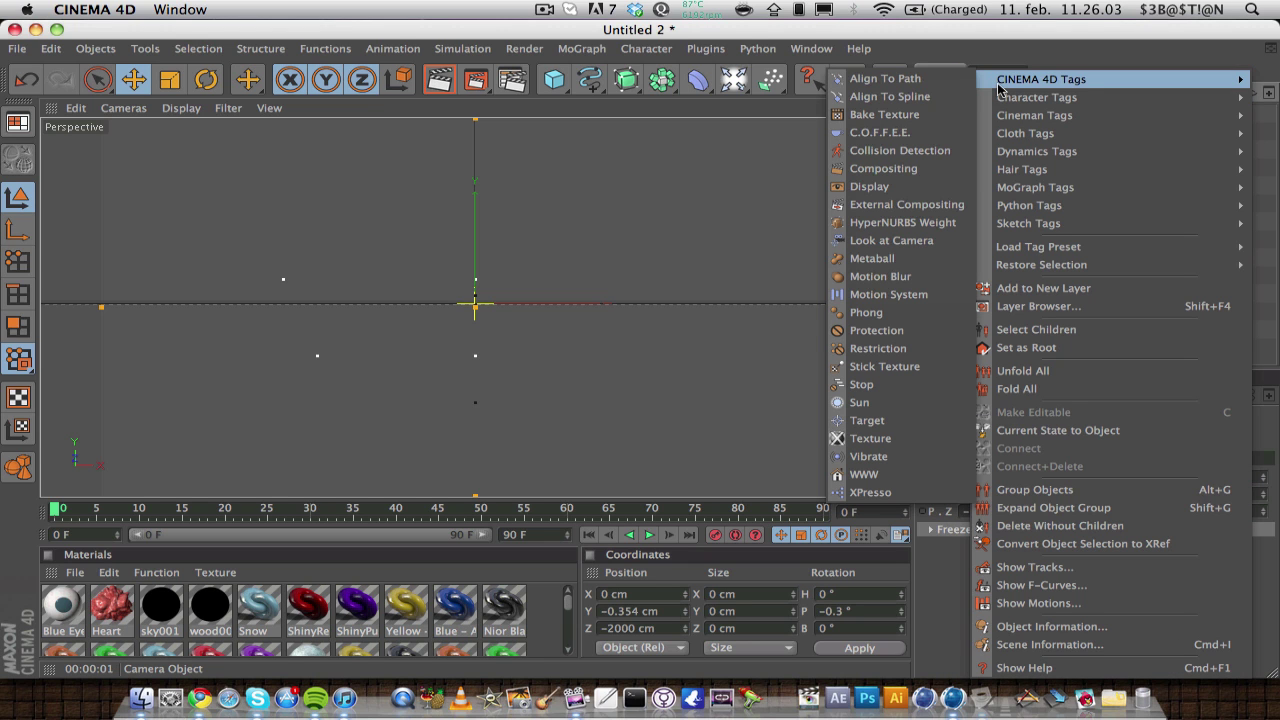
{"action": "left_click", "coordinate": [932, 97]}
- Set the Circle as the tag's Spline Path and park the camera at 75 % Position
{"action": "left_click", "coordinate": [1092, 150]}
{"action": "left_click", "coordinate": [972, 132]}
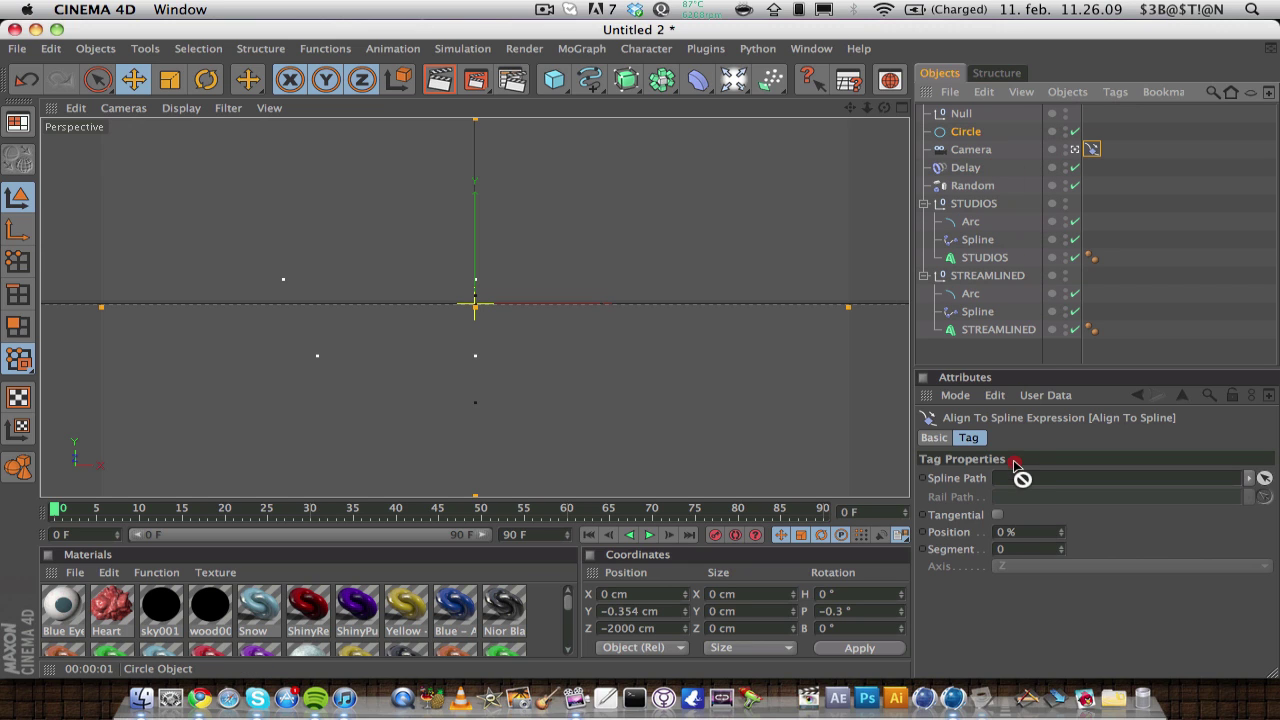
{"action": "left_click_drag", "start_coordinate": [1014, 480], "coordinate": [1015, 486]}
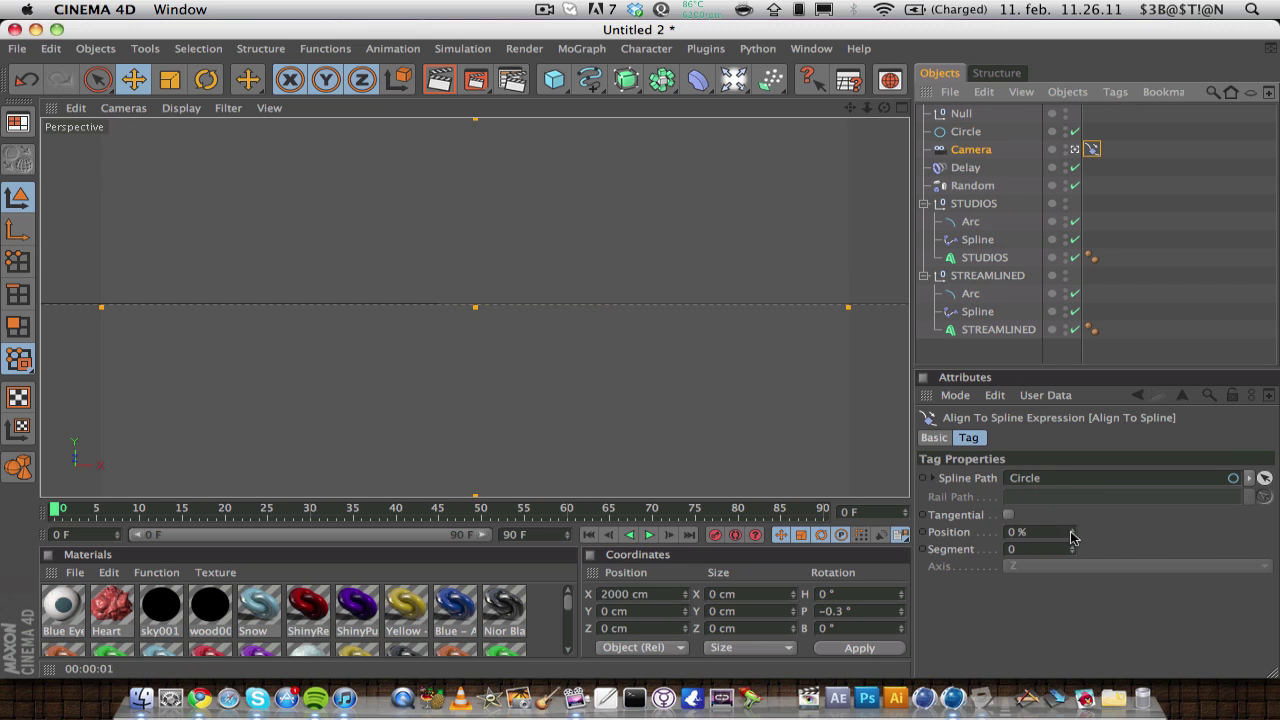
{"action": "left_click_drag", "start_coordinate": [1074, 536], "coordinate": [1170, 536]}
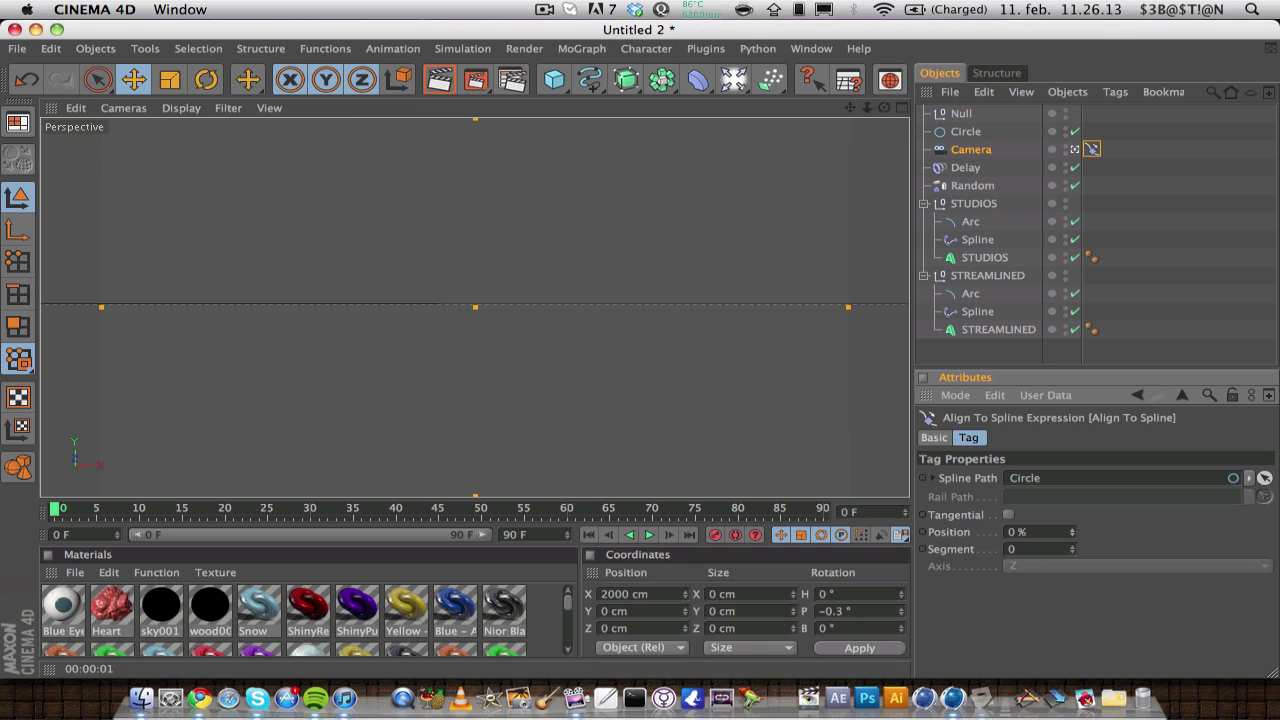
{"action": "left_click", "coordinate": [650, 535]}
{"action": "left_click", "coordinate": [588, 535]}
{"action": "type", "text": "75"}
{"action": "key", "text": "Return"}
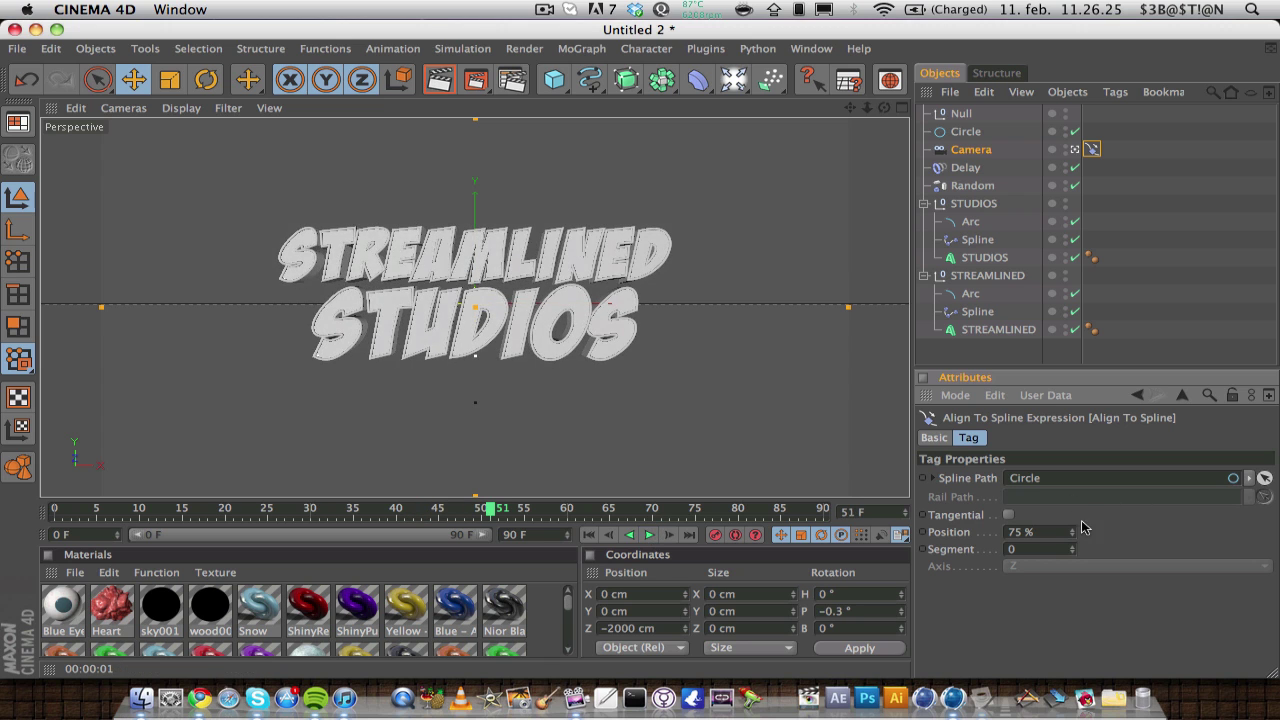
{"action": "mouse_move", "coordinate": [1071, 537]}
{"action": "left_mouse_down"}
{"action": "mouse_move", "coordinate": [1071, 548]}
{"action": "mouse_move", "coordinate": [1071, 520]}
{"action": "left_mouse_up"}
{"action": "left_click", "coordinate": [969, 147]}
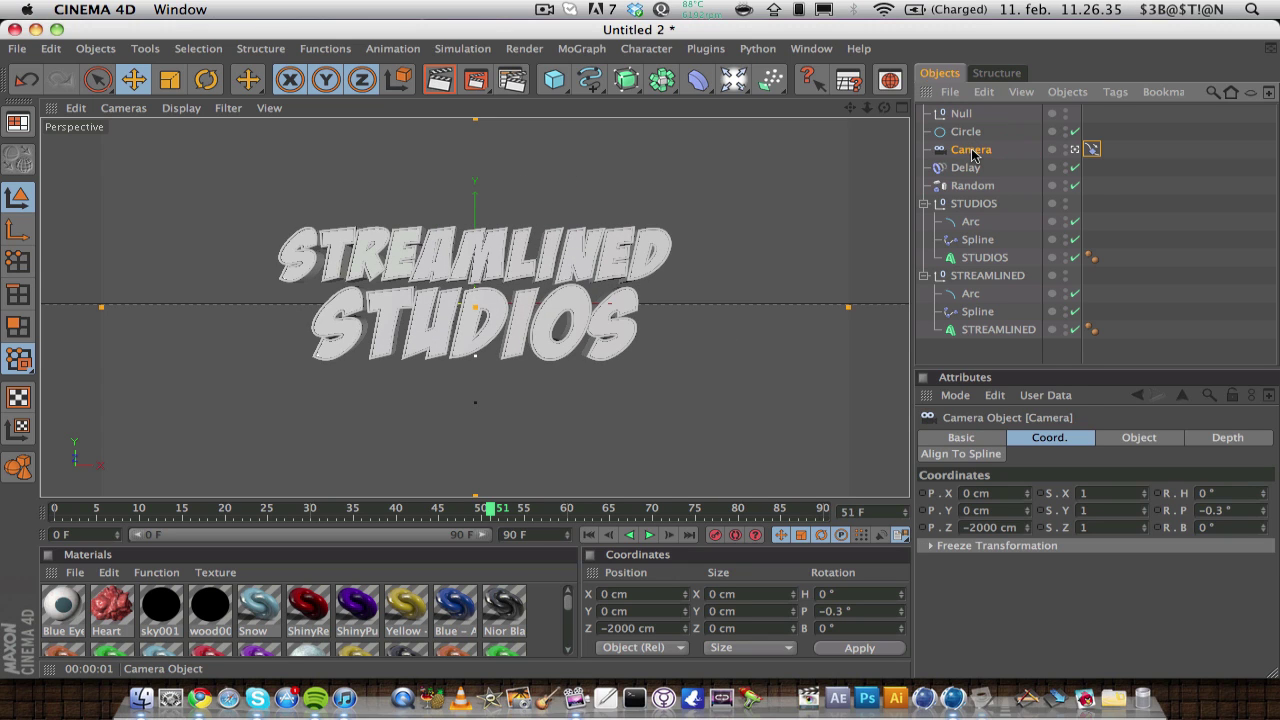
- Add a Target tag to the Camera with the Null as its Target Object
{"action": "right_click", "coordinate": [972, 155]}
{"action": "mouse_move", "coordinate": [1030, 88]}
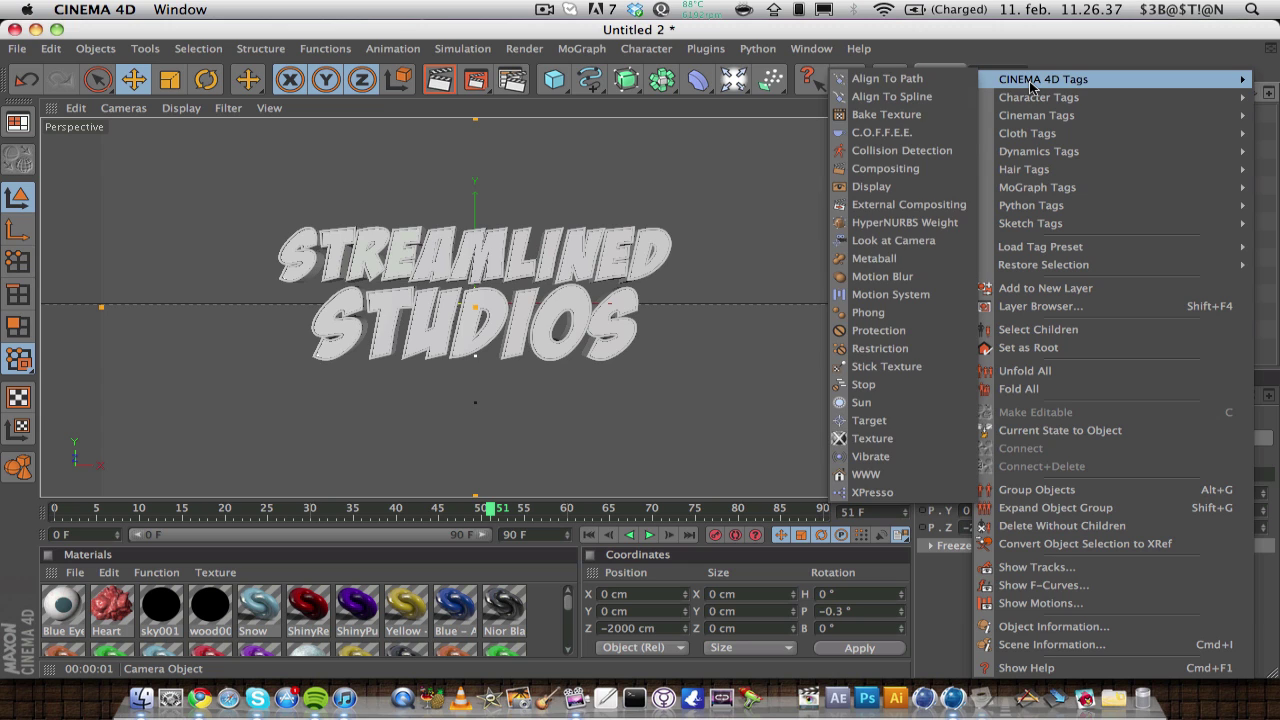
{"action": "left_click", "coordinate": [885, 420]}
{"action": "left_click", "coordinate": [1093, 149]}
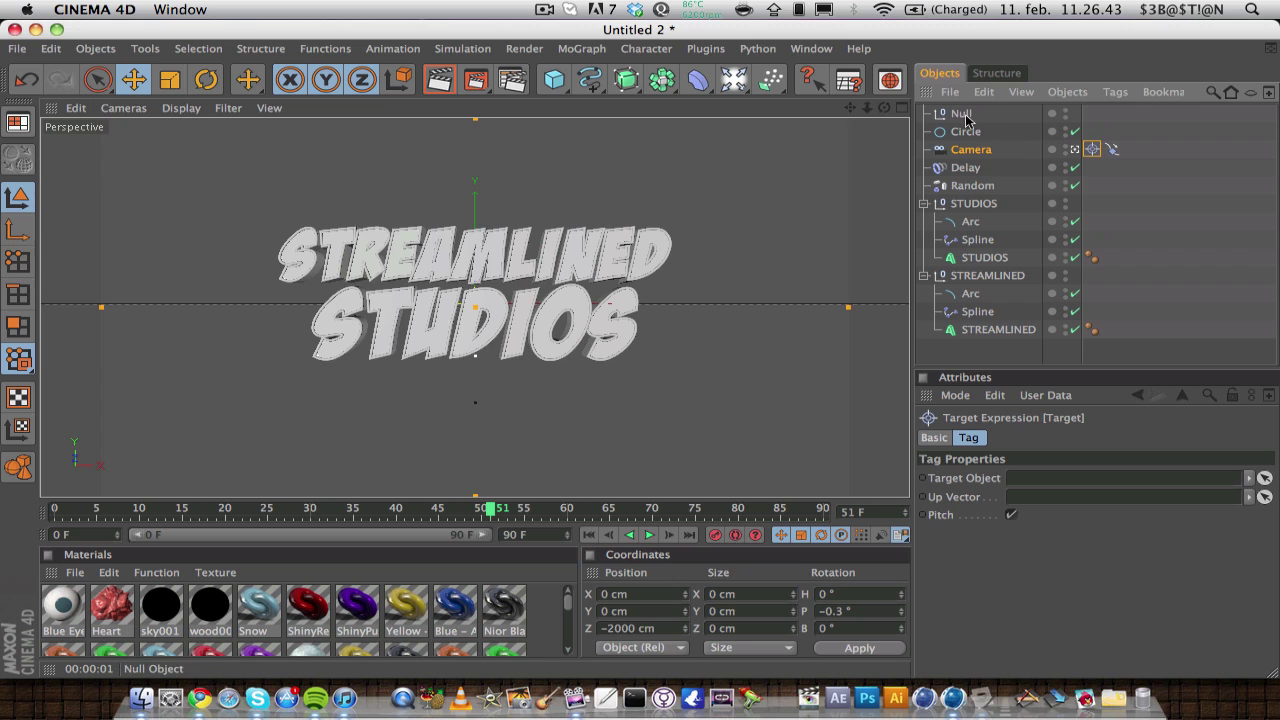
{"action": "left_click_drag", "start_coordinate": [965, 118], "coordinate": [963, 145]}
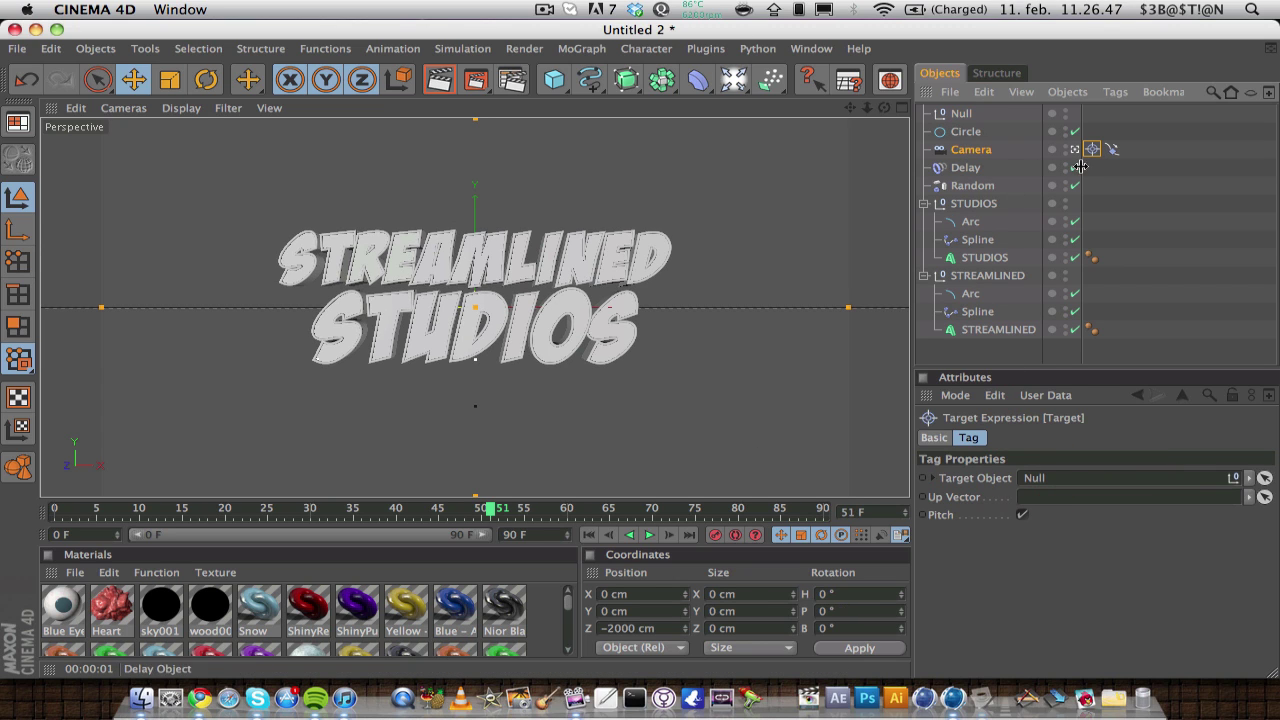
- Test the Align To Spline Position at 0 %, then return it to 75 %
{"action": "left_click", "coordinate": [1110, 150]}
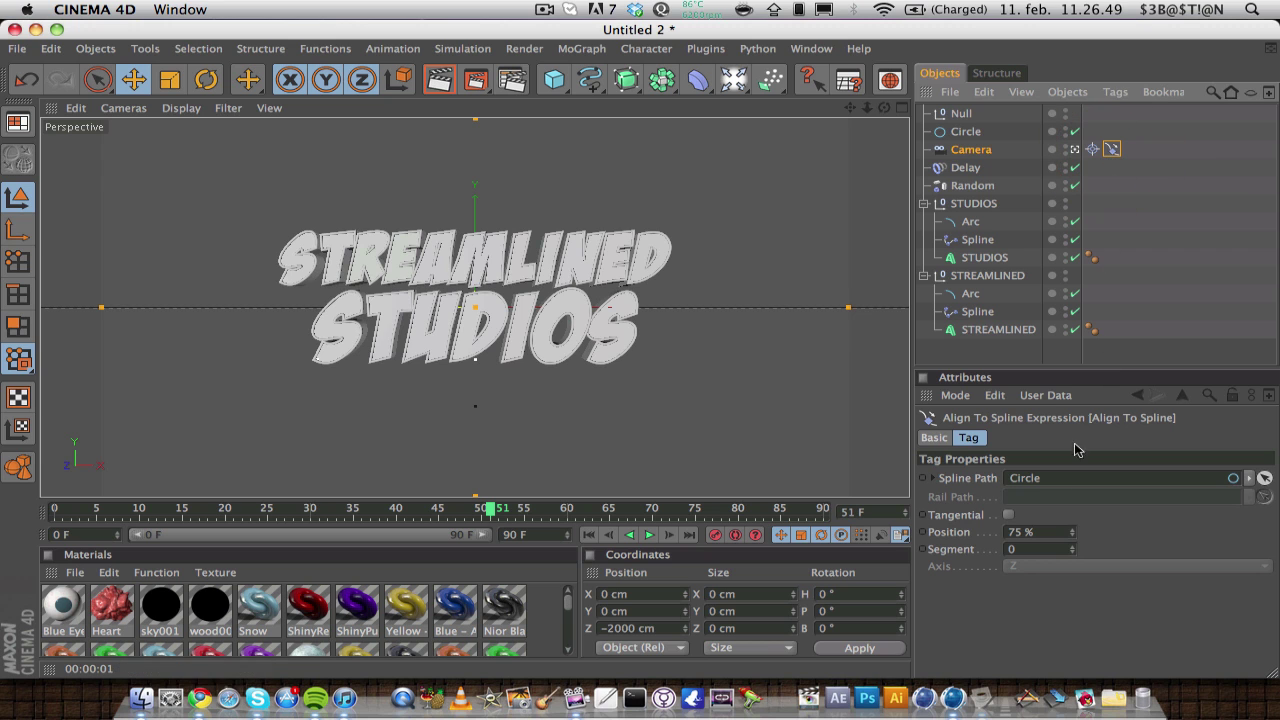
{"action": "mouse_move", "coordinate": [1072, 537]}
{"action": "left_mouse_down"}
{"action": "mouse_move", "coordinate": [1072, 512]}
{"action": "mouse_move", "coordinate": [1072, 610]}
{"action": "mouse_move", "coordinate": [1072, 510]}
{"action": "mouse_move", "coordinate": [1072, 550]}
{"action": "mouse_move", "coordinate": [1072, 534]}
{"action": "left_mouse_up"}
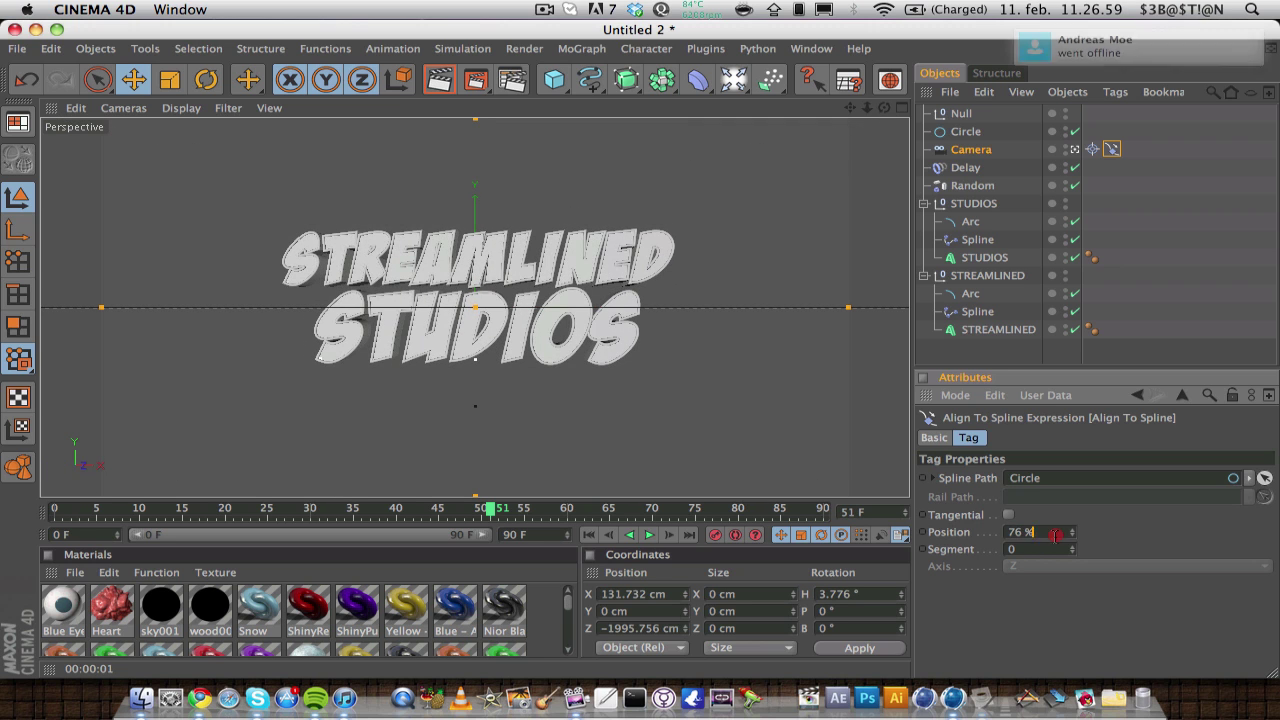
{"action": "double_click", "coordinate": [1020, 532]}
{"action": "type", "text": "0"}
{"action": "key", "text": "Return"}
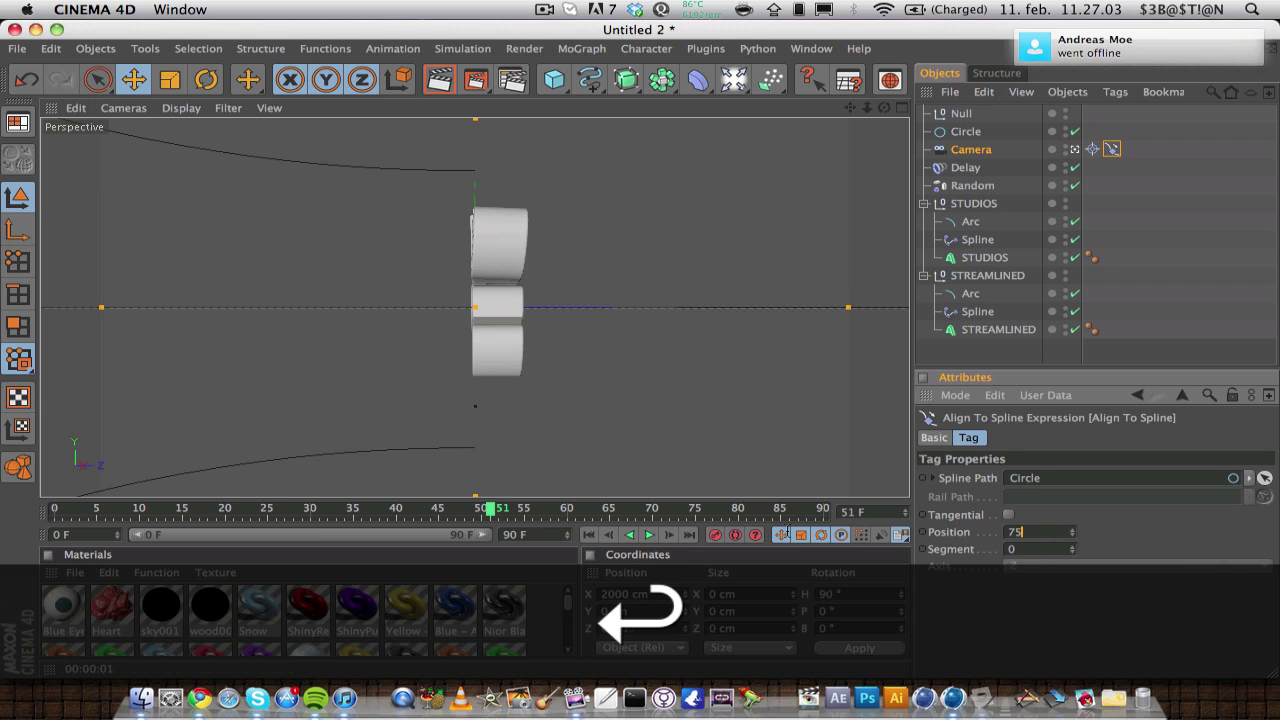
{"action": "type", "text": "75"}
{"action": "key", "text": "Return"}
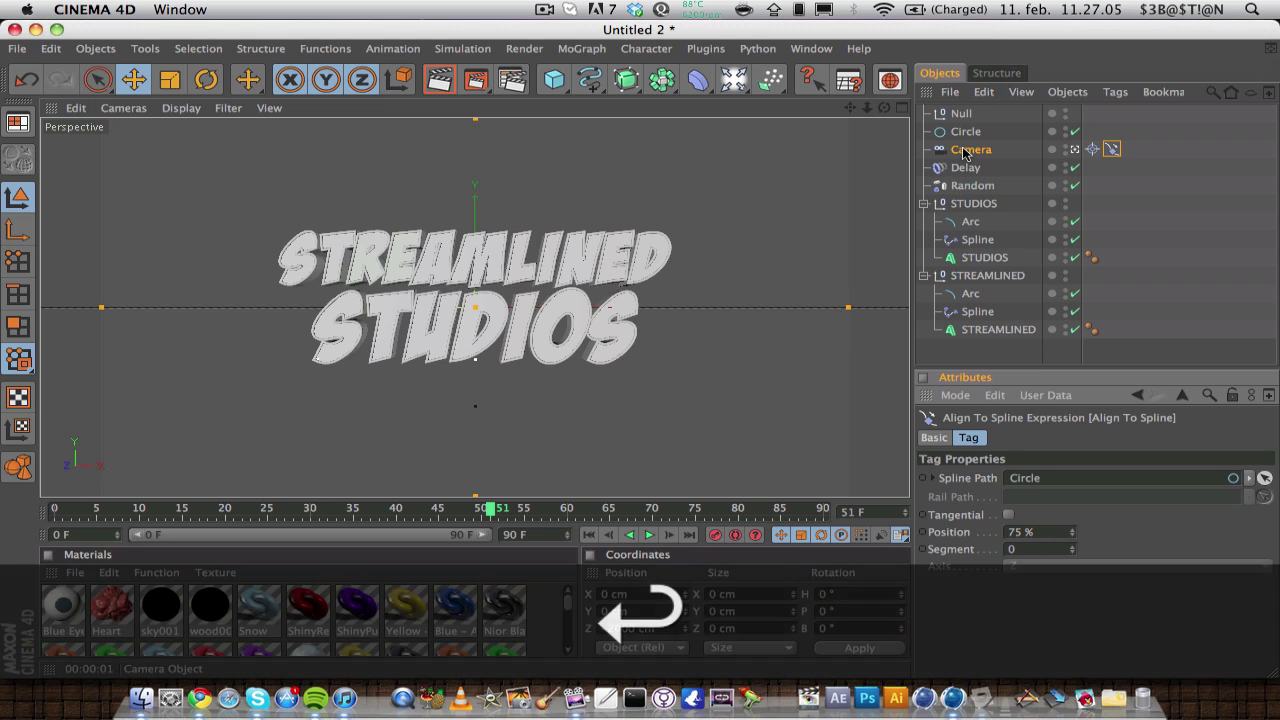
{"action": "left_click", "coordinate": [849, 108]}
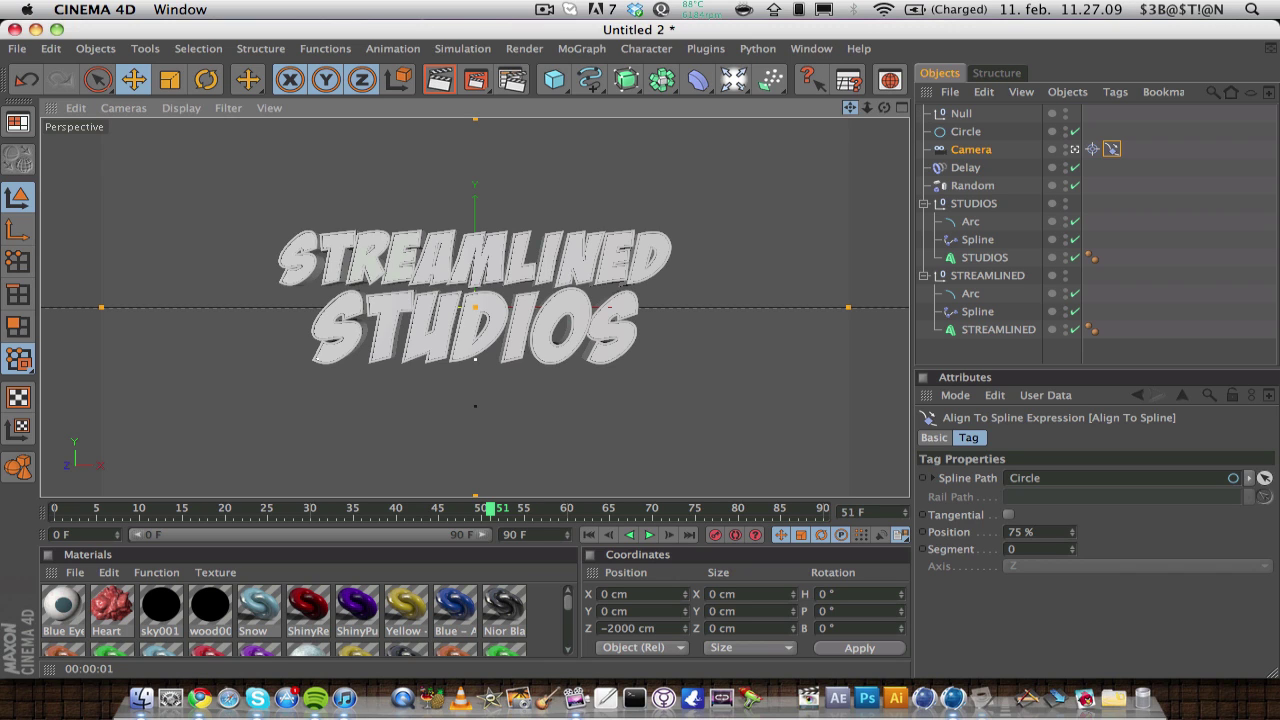
{"action": "left_click", "coordinate": [940, 114]}
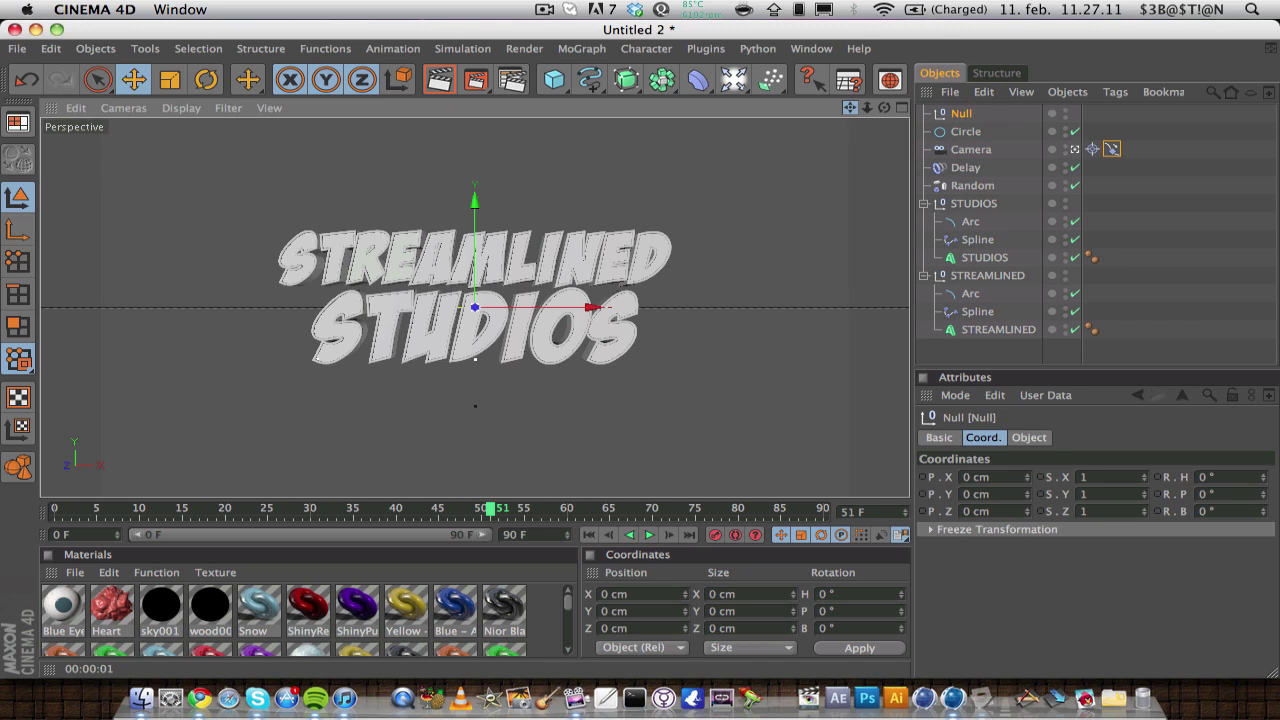
- Keyframe the Null at P.Y −220.935 cm on frame 0 and 220.935 cm on frame 90
{"action": "left_click_drag", "start_coordinate": [474, 200], "coordinate": [474, 238]}
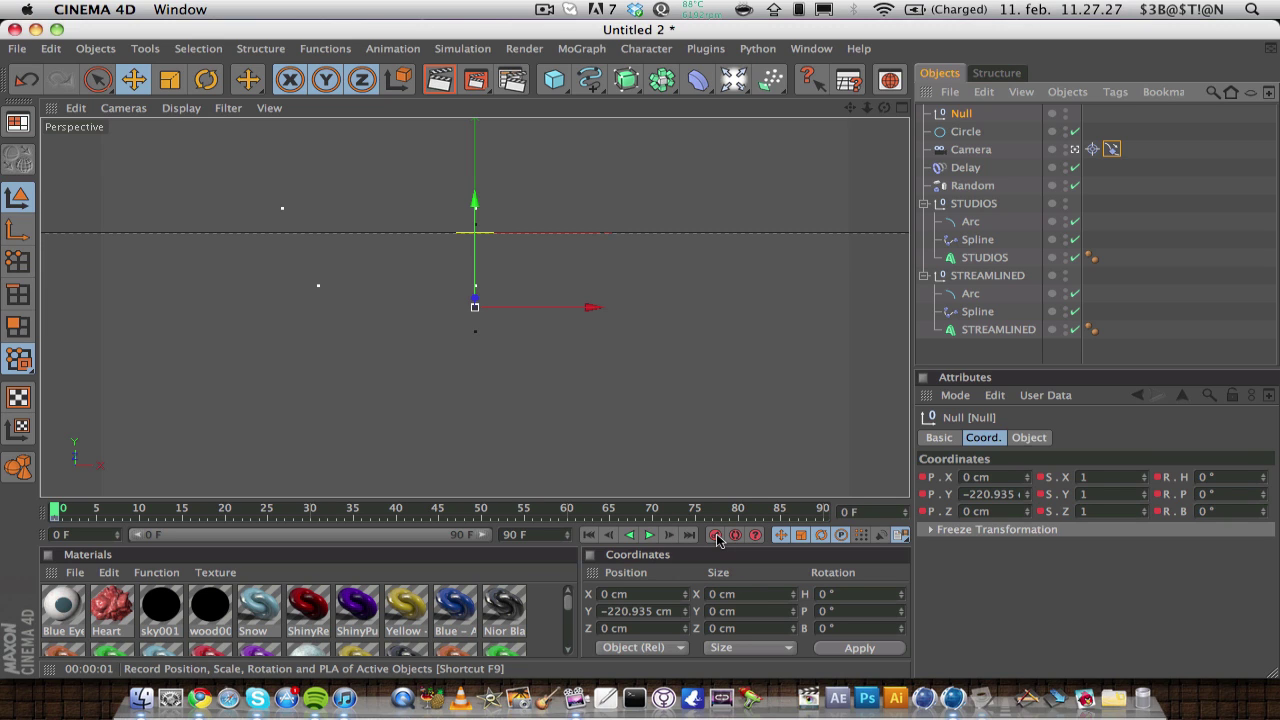
{"action": "left_click", "coordinate": [689, 535]}
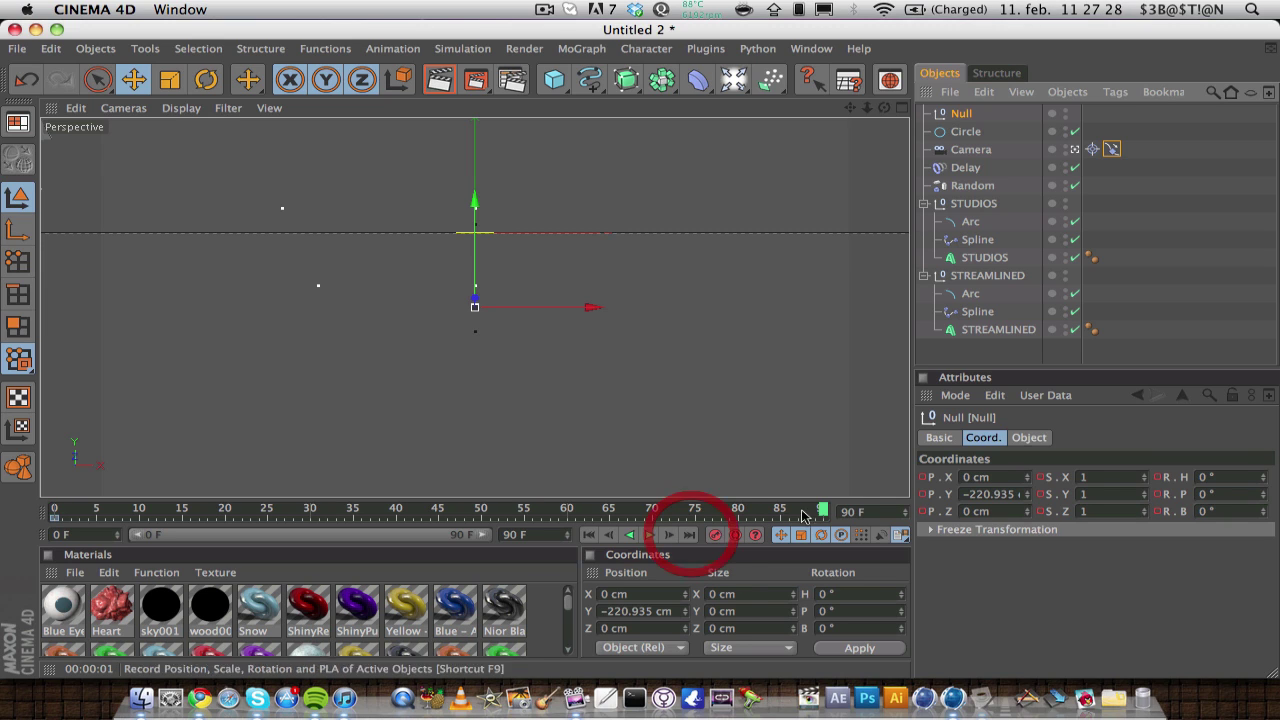
{"action": "left_click", "coordinate": [965, 493]}
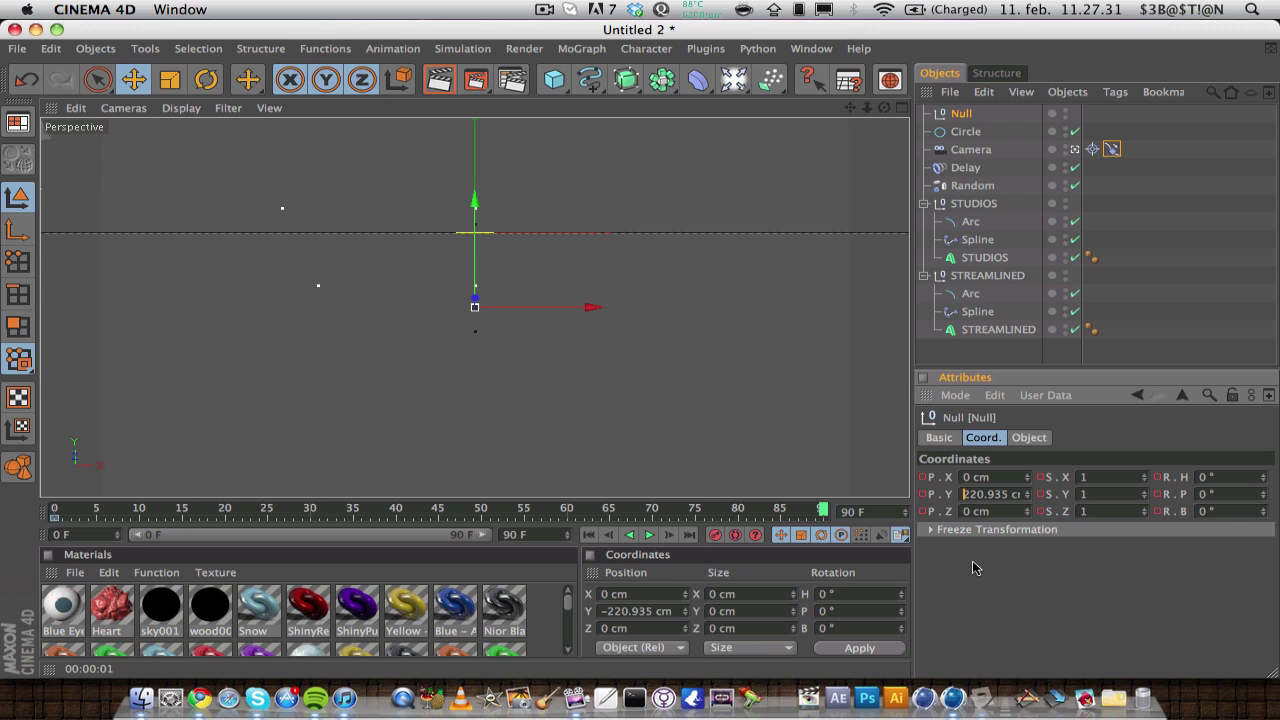
{"action": "key", "text": "Return"}
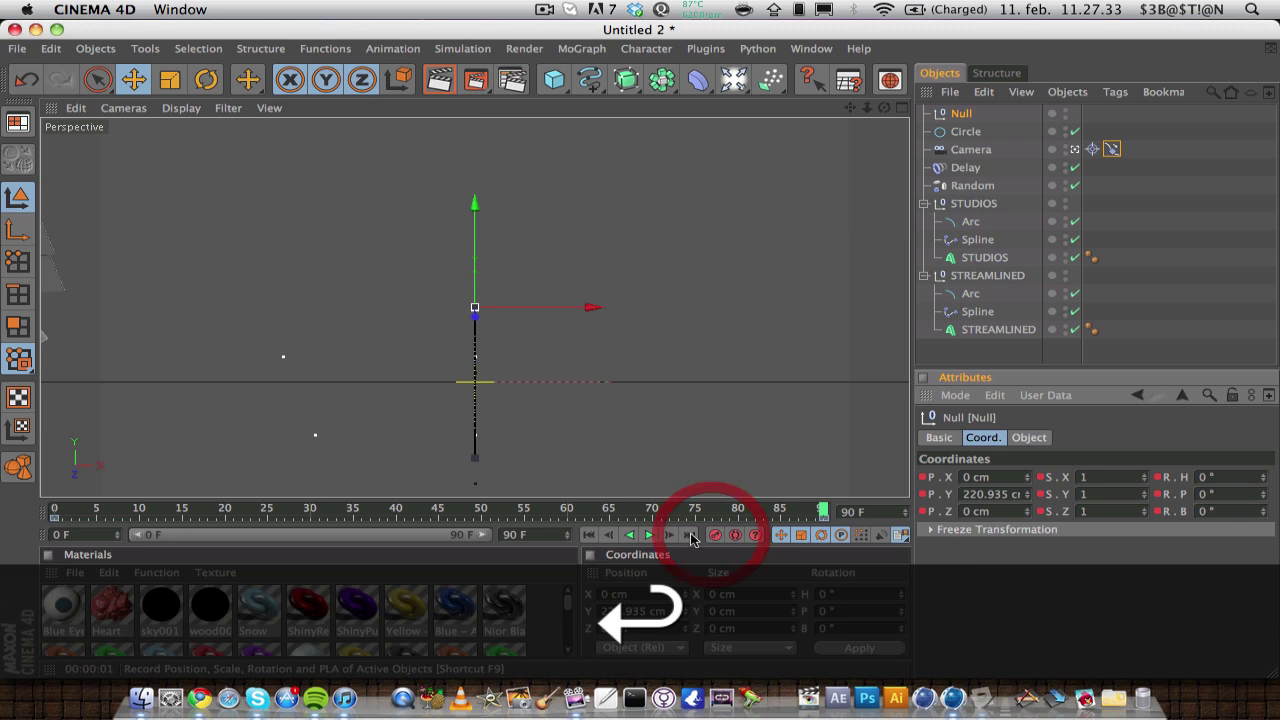
{"action": "left_click", "coordinate": [588, 535]}
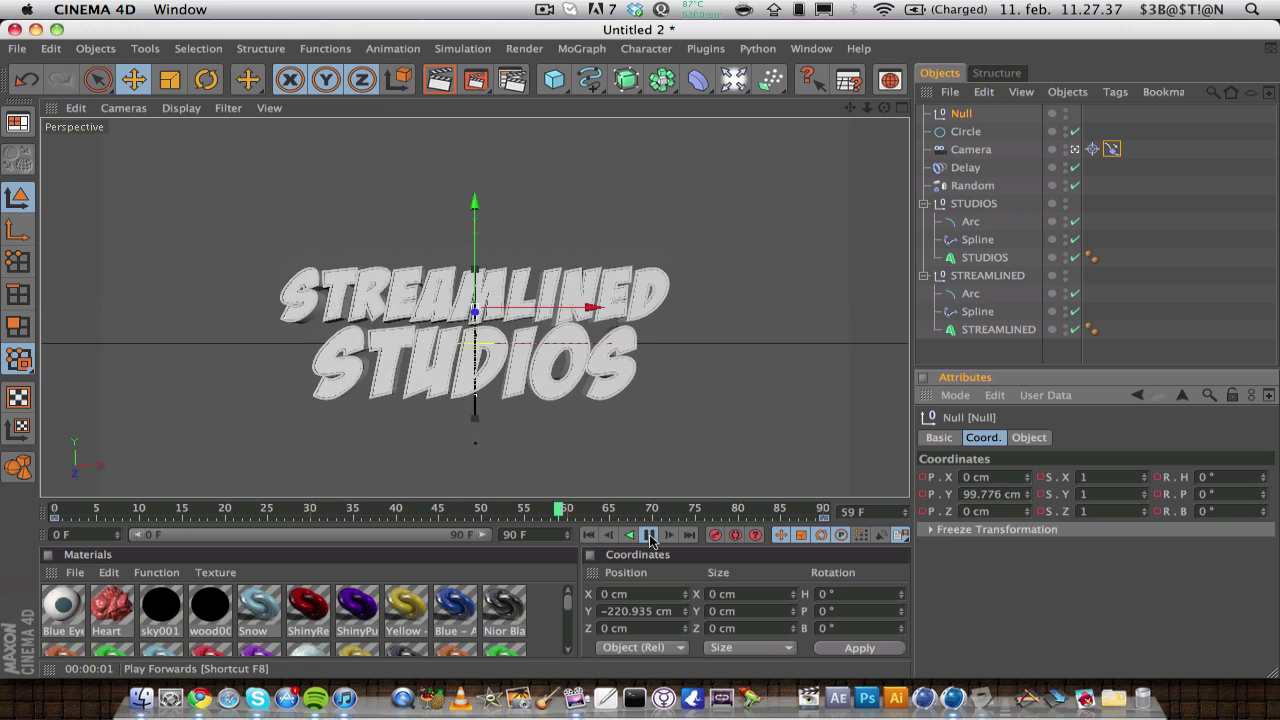
{"action": "left_click", "coordinate": [650, 536]}
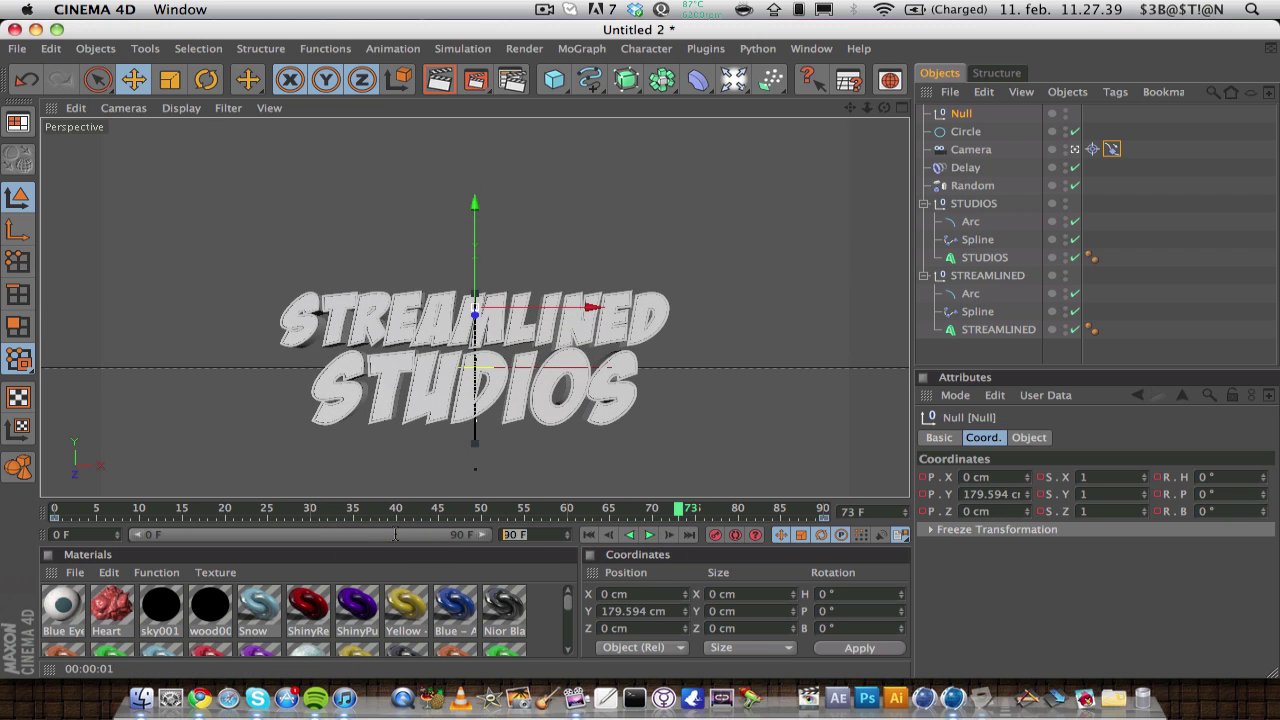
- Extend the animation to 200 frames and preview it from the start
{"action": "key", "text": "Return"}
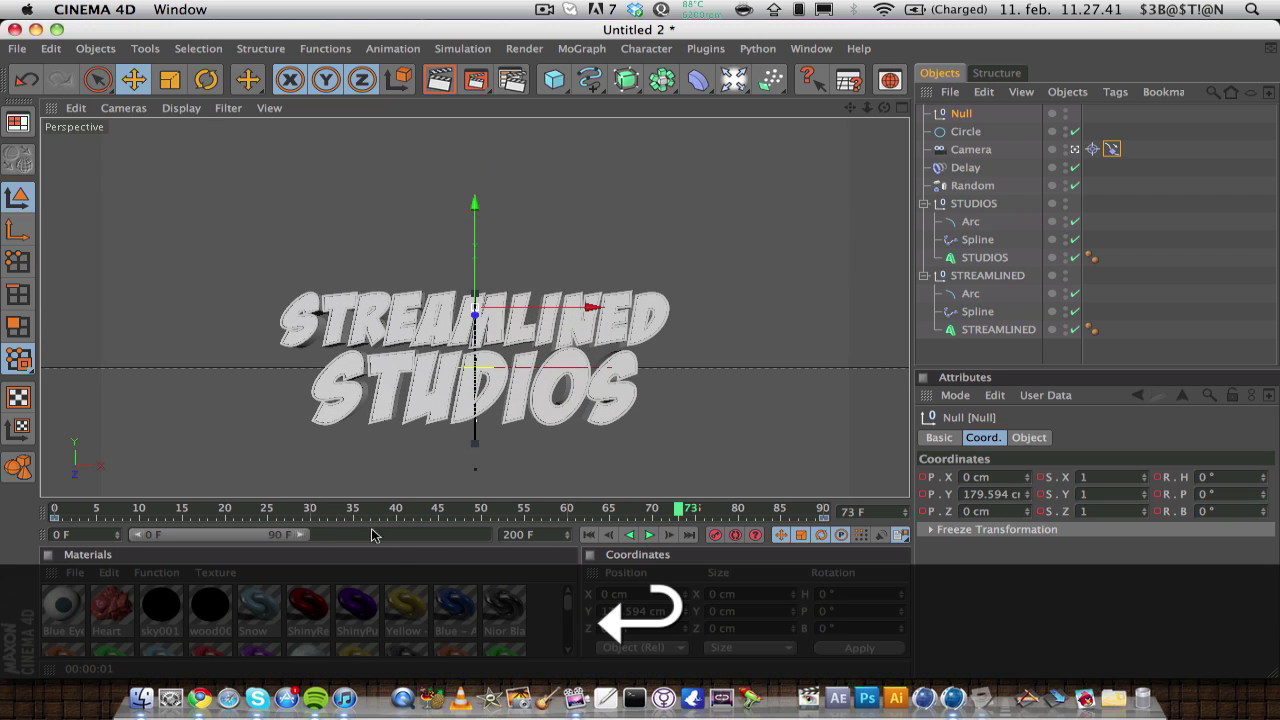
{"action": "left_click_drag", "start_coordinate": [302, 538], "coordinate": [527, 540]}
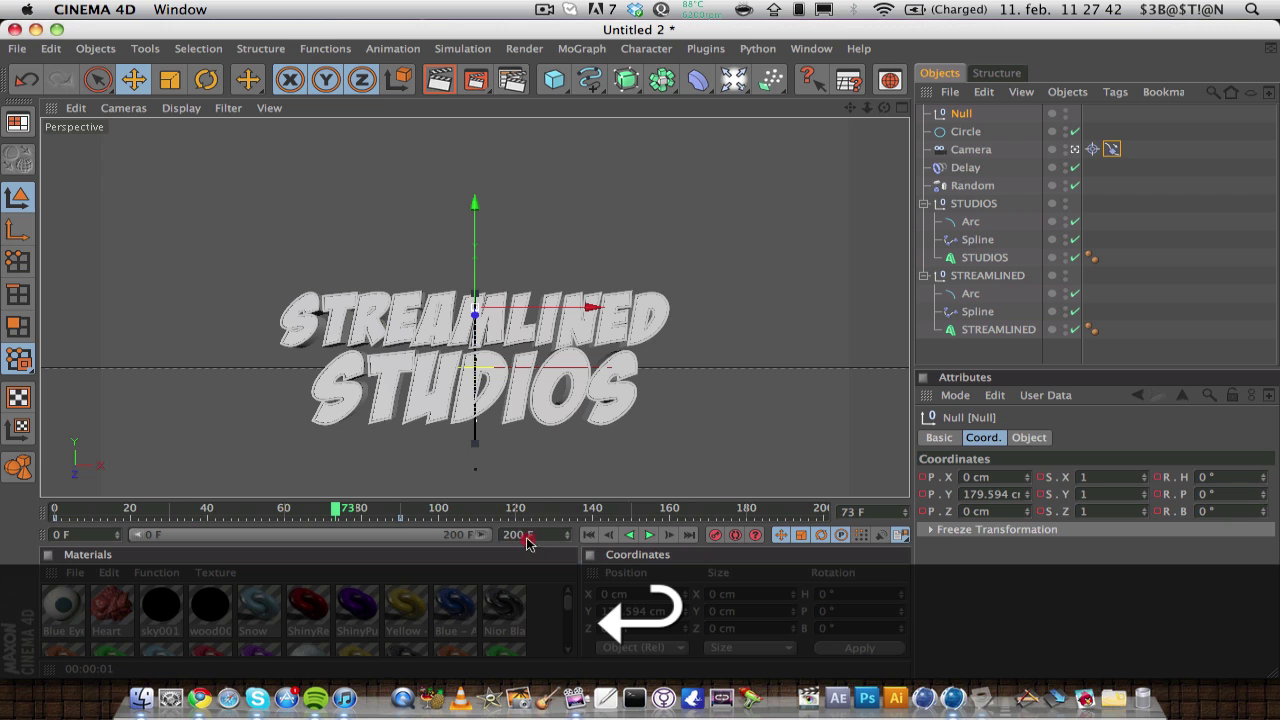
{"action": "left_click", "coordinate": [400, 521]}
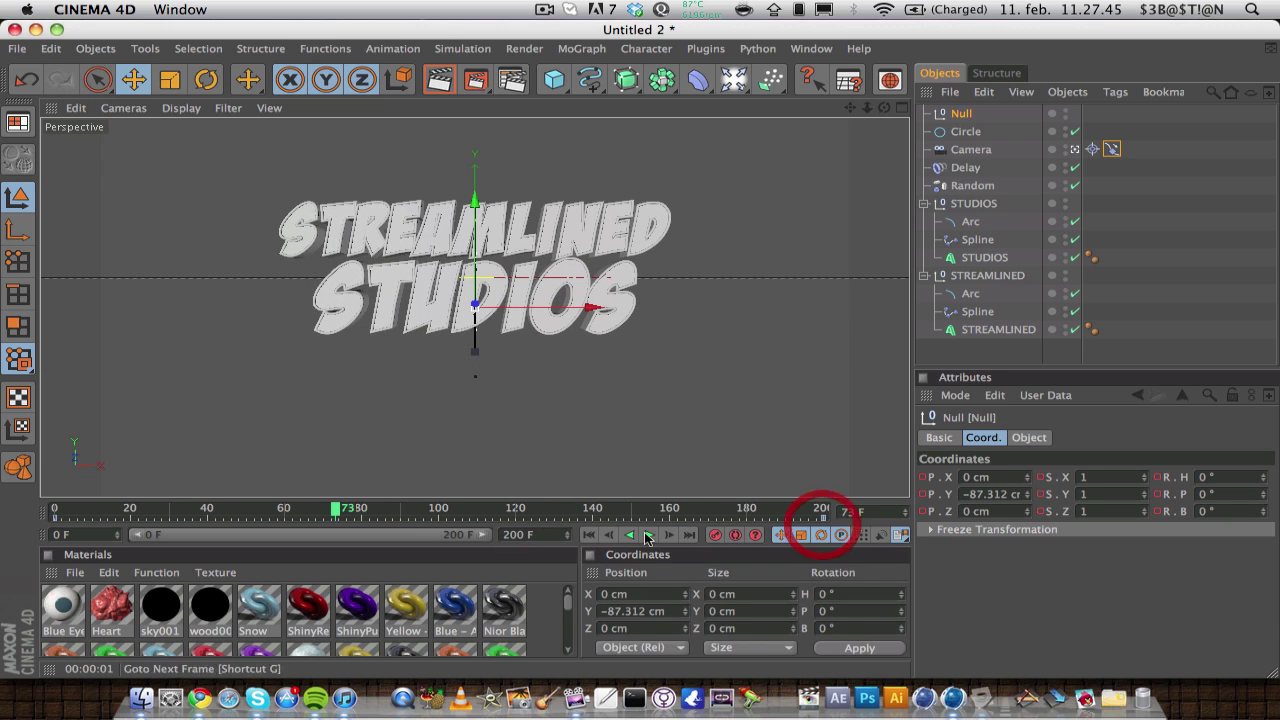
{"action": "left_click", "coordinate": [572, 537]}
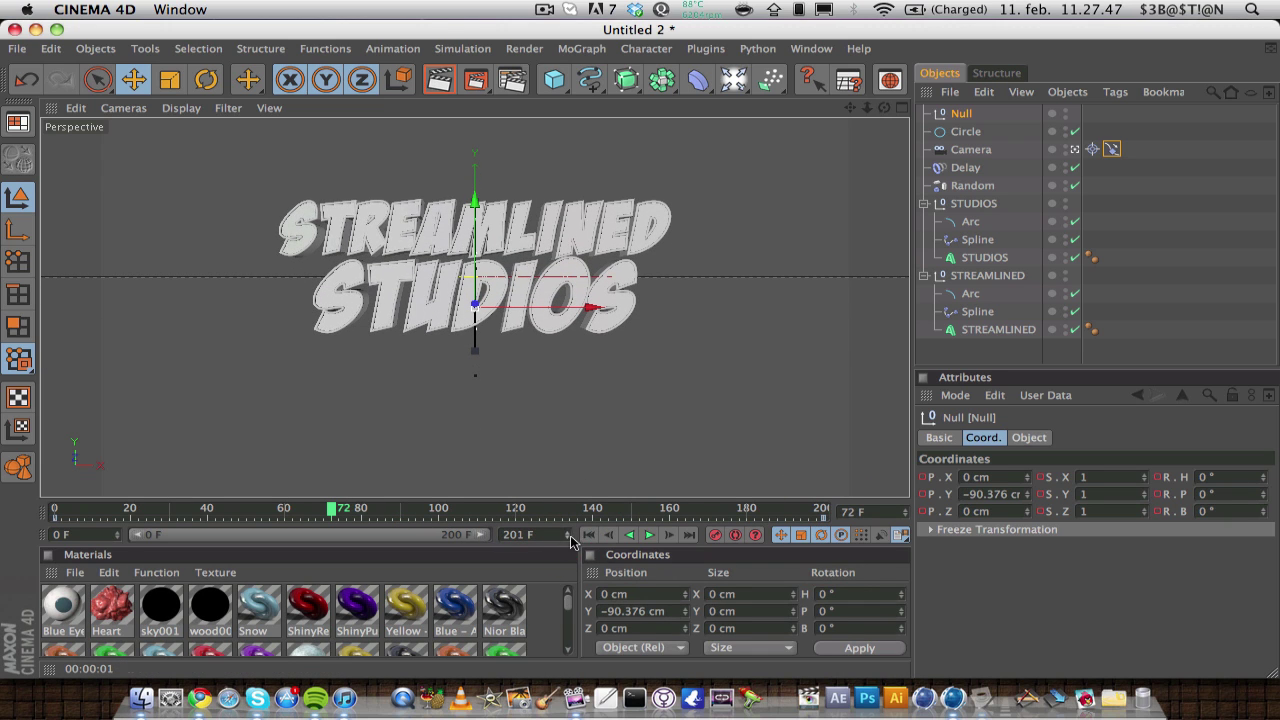
{"action": "left_click", "coordinate": [649, 535]}
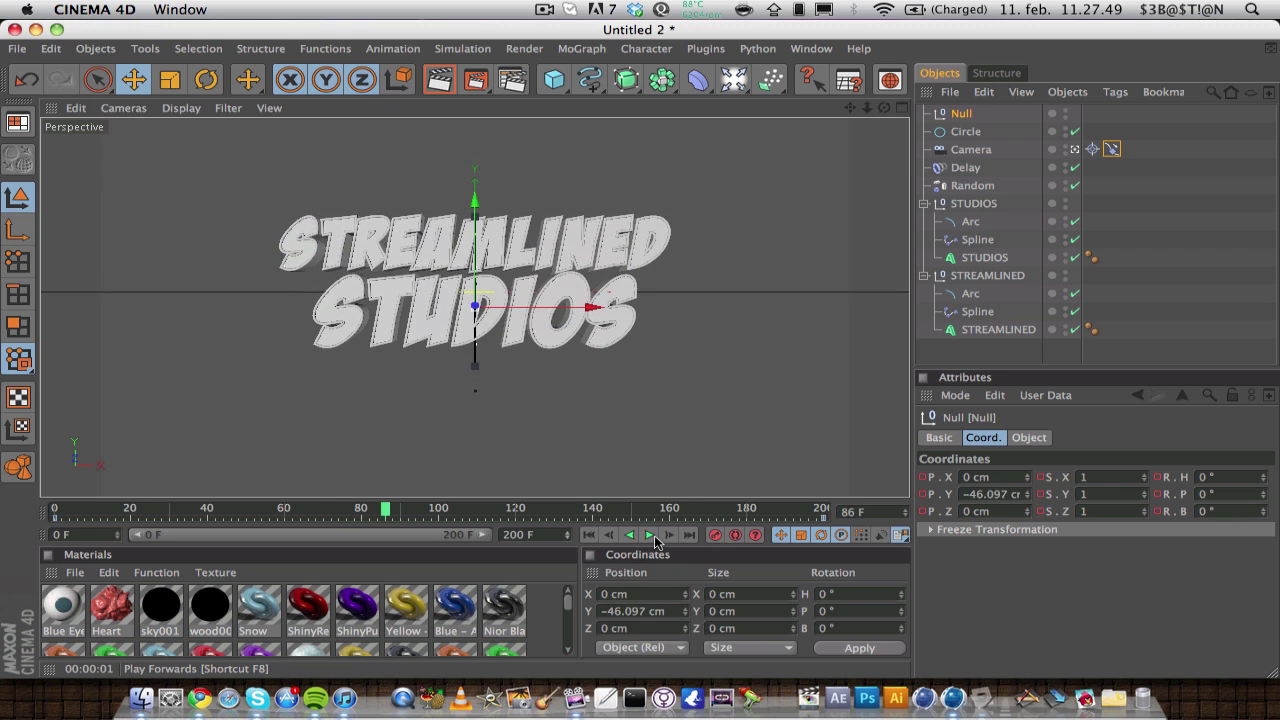
{"action": "left_click", "coordinate": [594, 537]}
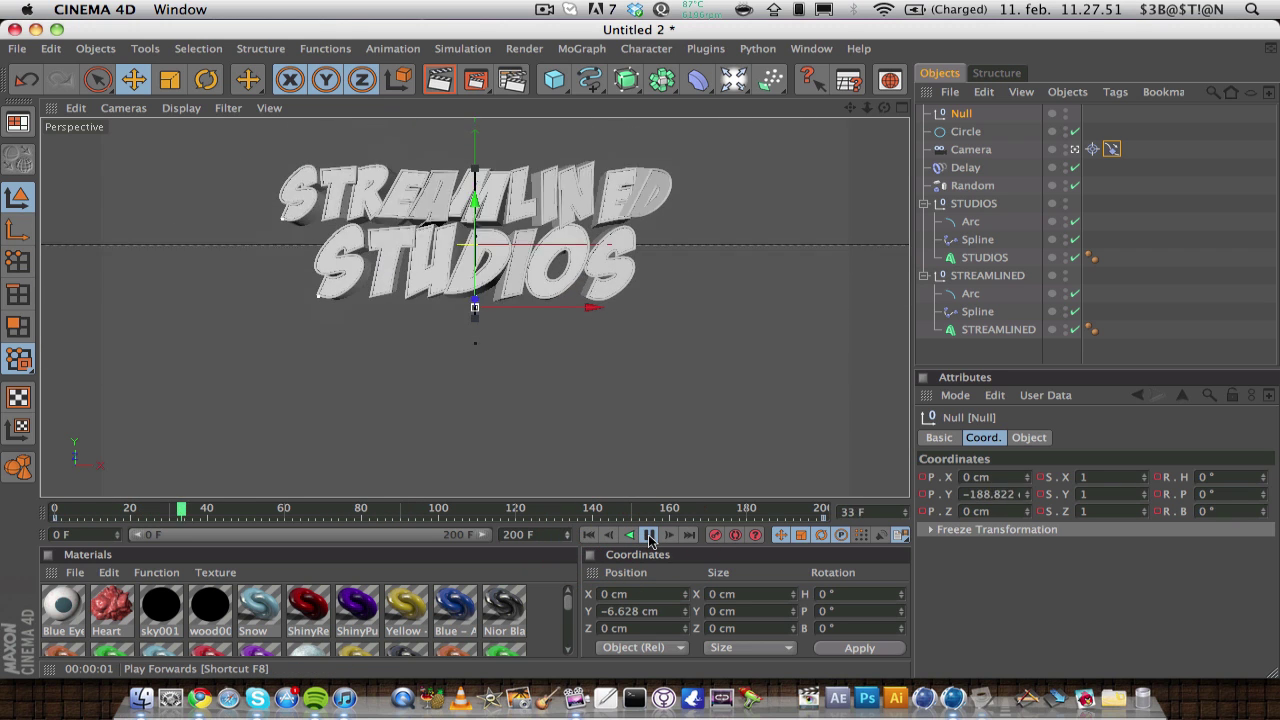
{"action": "left_click", "coordinate": [589, 535]}
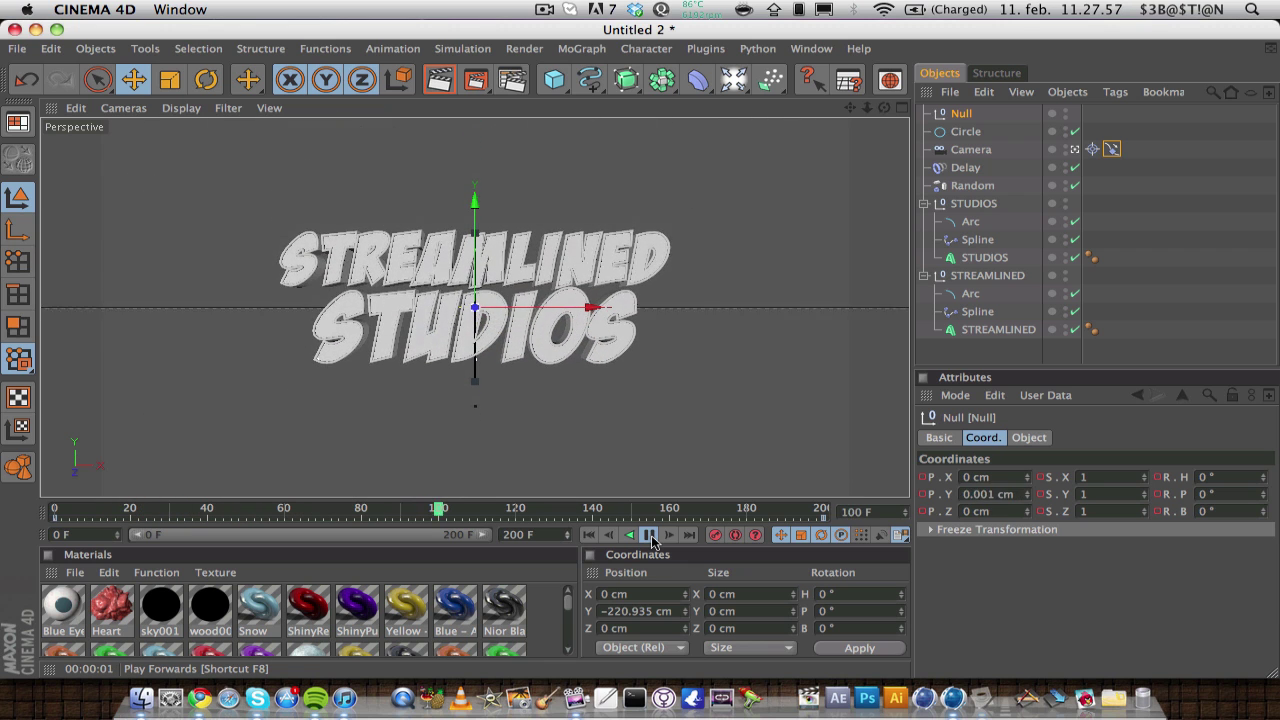
{"action": "left_click", "coordinate": [650, 536]}
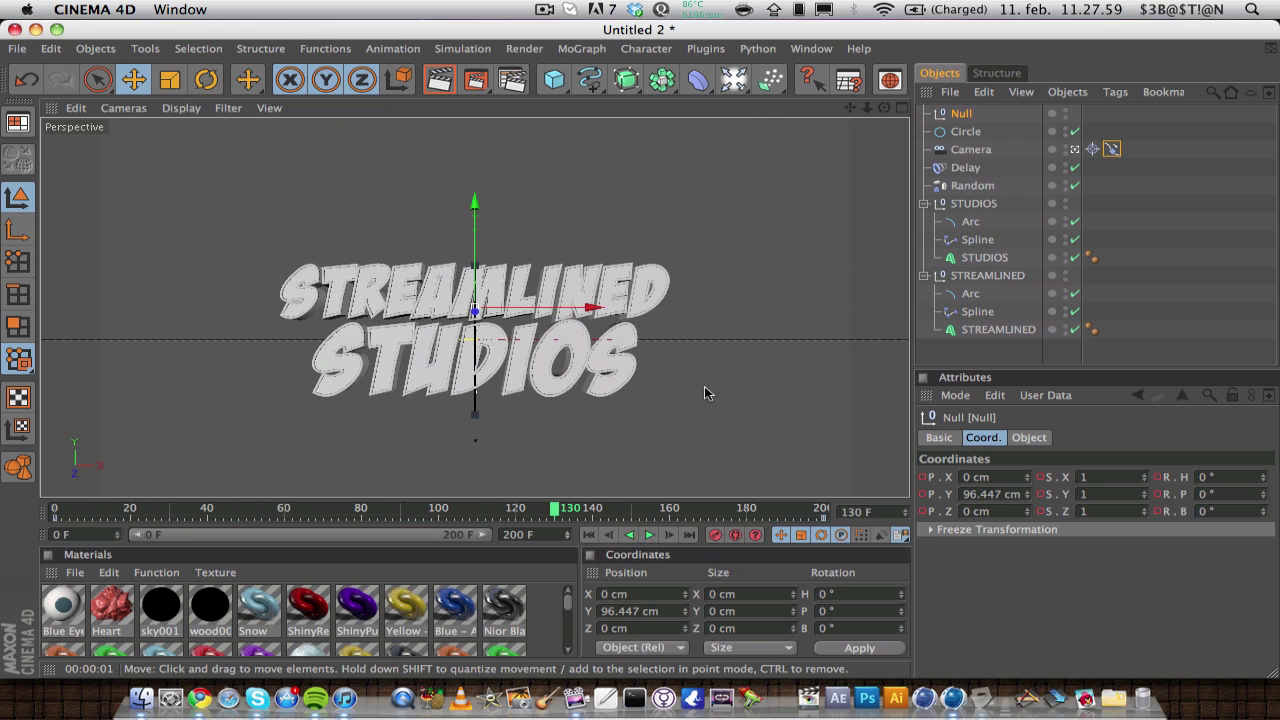
- Lower the Null near the timeline's end, collapse STUDIOS and STREAMLINED, replay, and rewind to frame 0
{"action": "left_click_drag", "start_coordinate": [557, 513], "coordinate": [828, 513]}
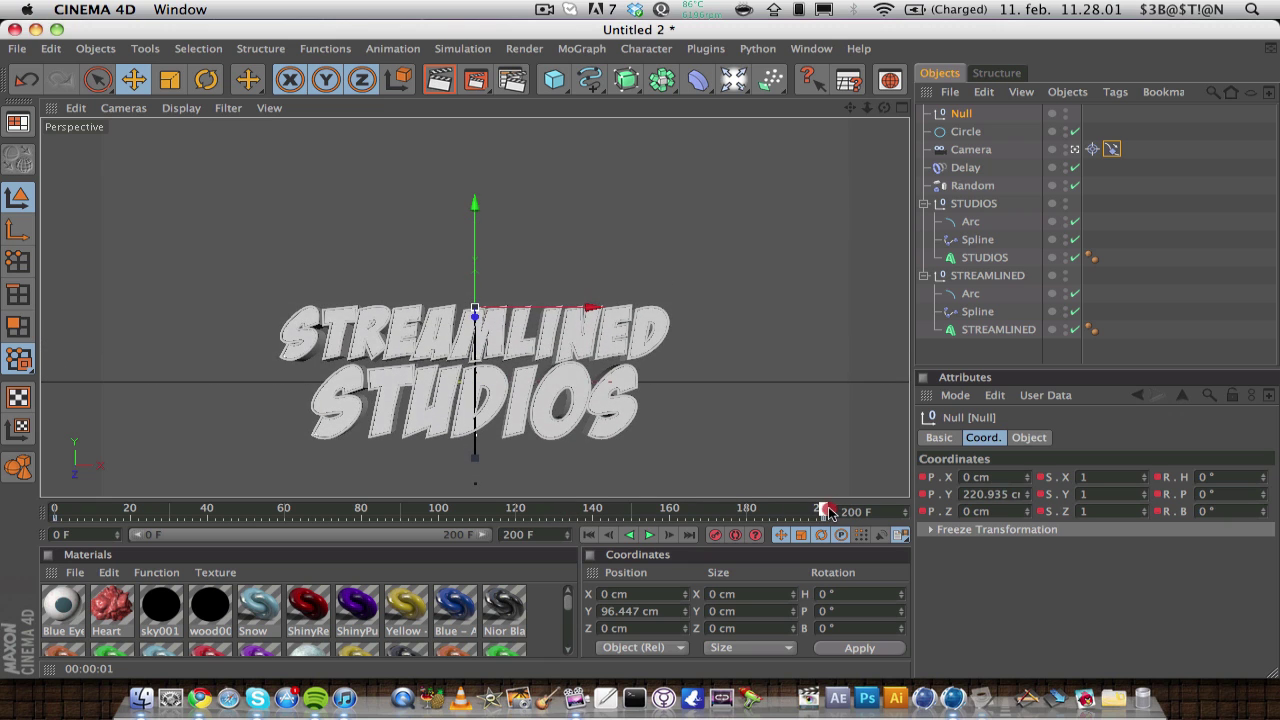
{"action": "left_click", "coordinate": [961, 113]}
{"action": "left_click_drag", "start_coordinate": [476, 236], "coordinate": [640, 430]}
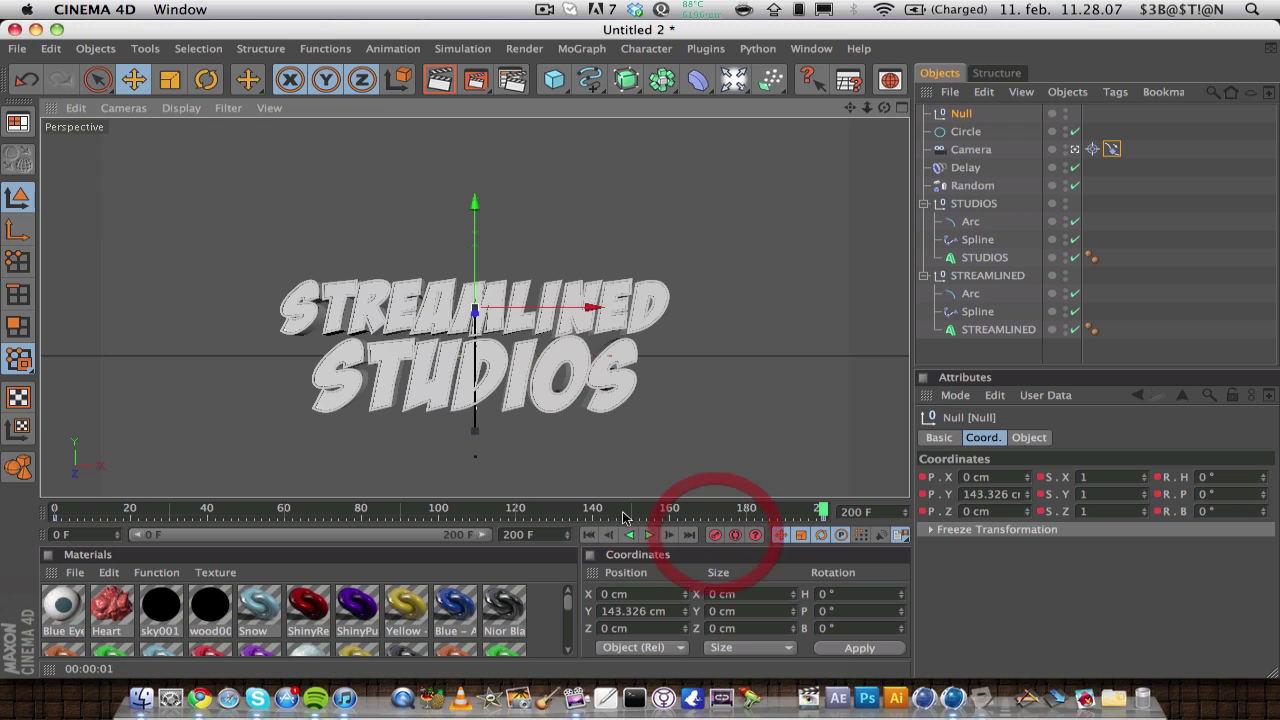
{"action": "left_click", "coordinate": [591, 535]}
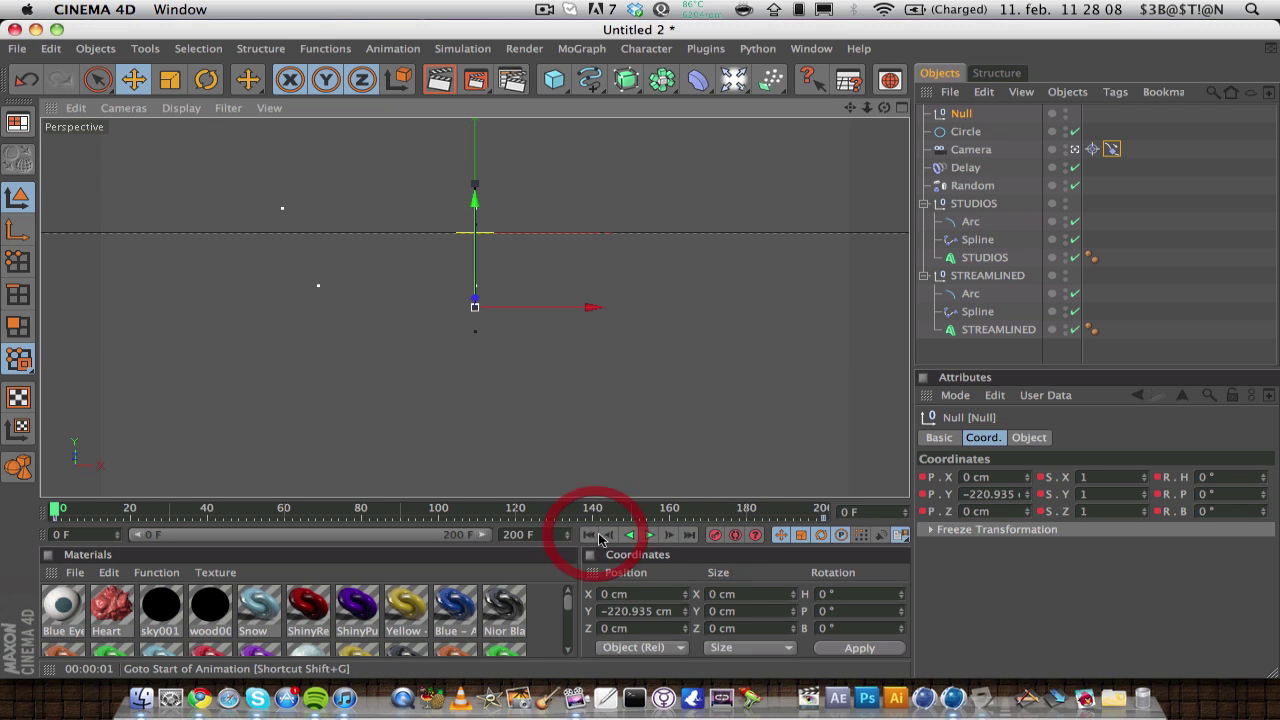
{"action": "left_click", "coordinate": [924, 204]}
{"action": "left_click", "coordinate": [924, 222]}
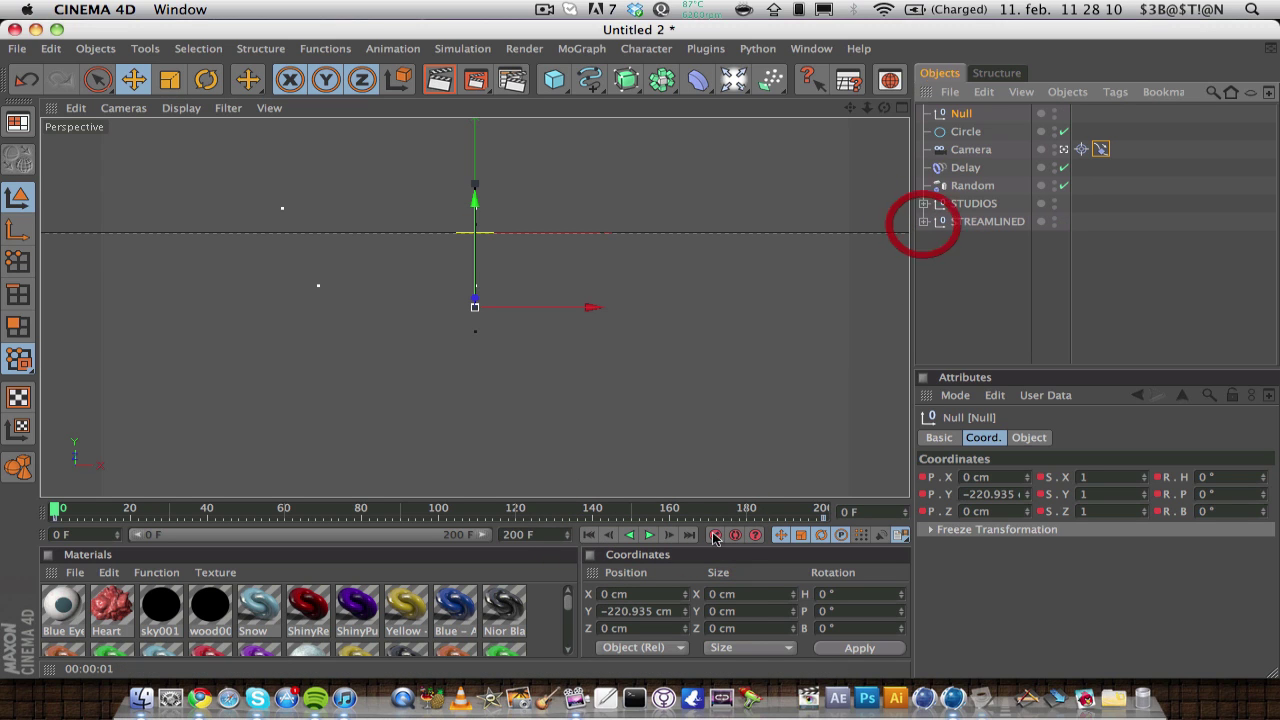
{"action": "left_click", "coordinate": [648, 535]}
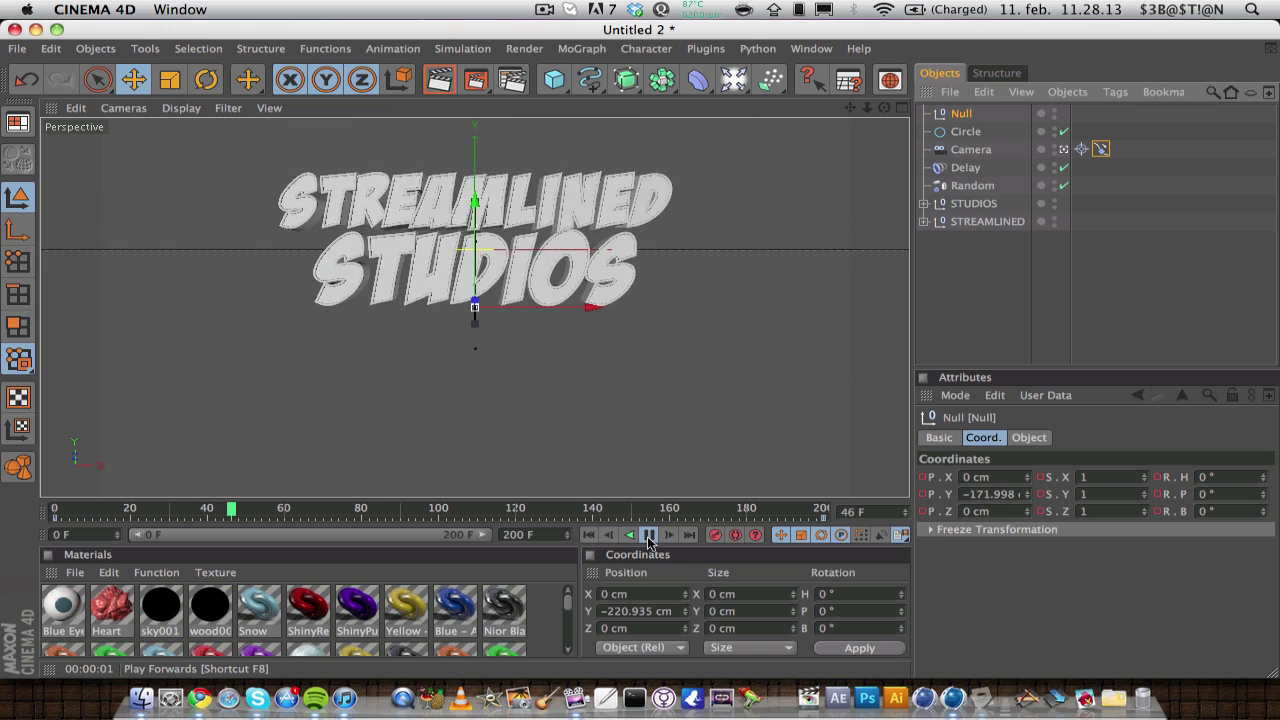
{"action": "left_click", "coordinate": [648, 537]}
{"action": "left_click", "coordinate": [591, 535]}
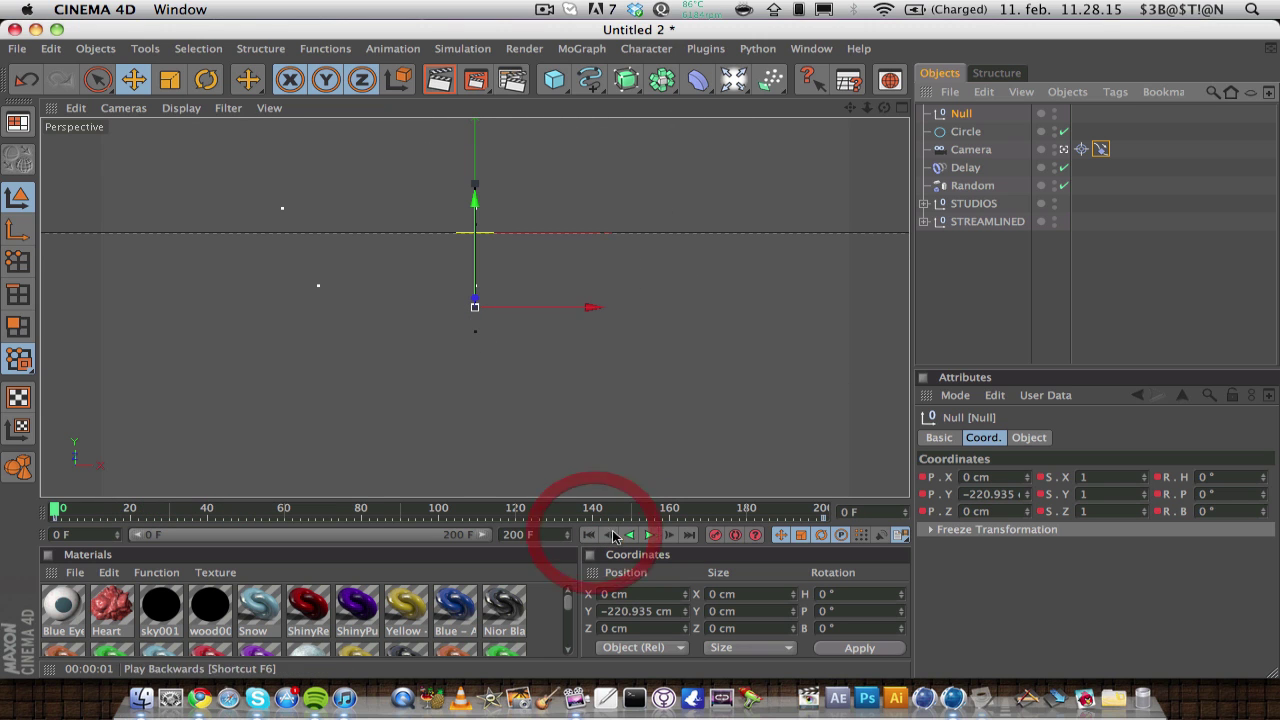
- Create material Mat and give its colour a Gradient texture of type 2D – V
{"action": "left_click_drag", "start_coordinate": [286, 508], "coordinate": [449, 506]}
{"action": "double_click", "coordinate": [543, 613]}
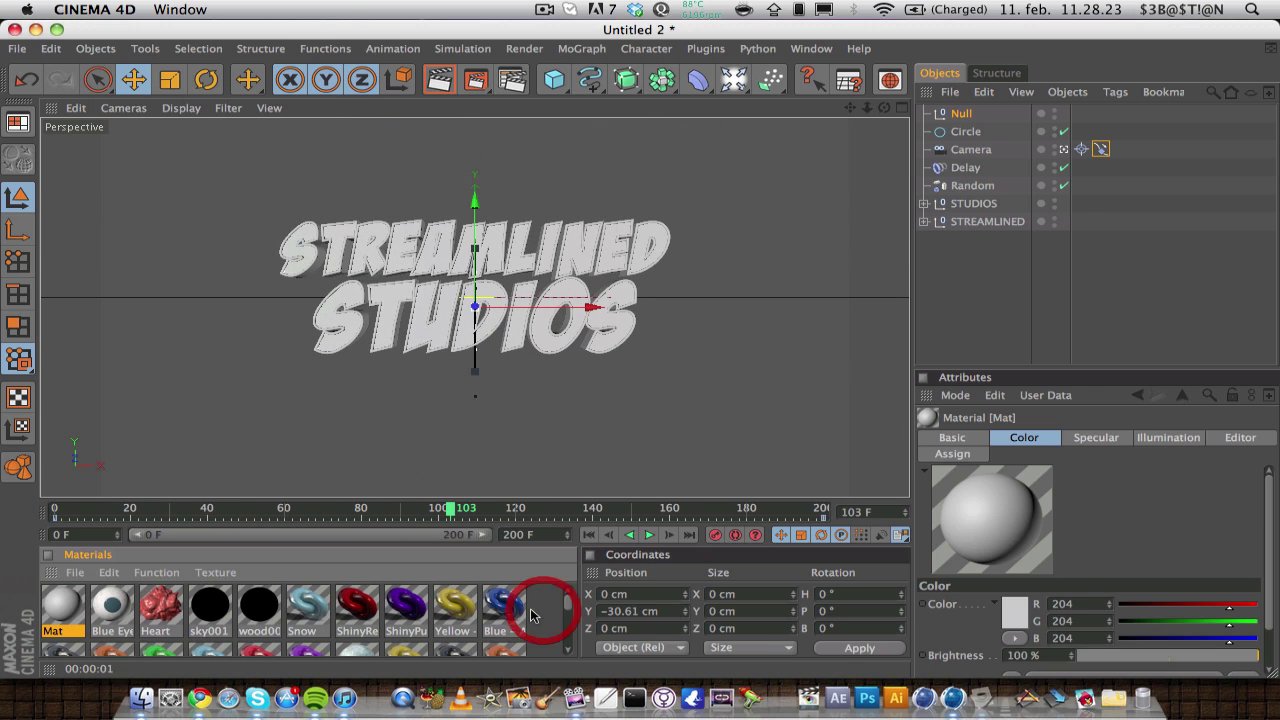
{"action": "double_click", "coordinate": [63, 604]}
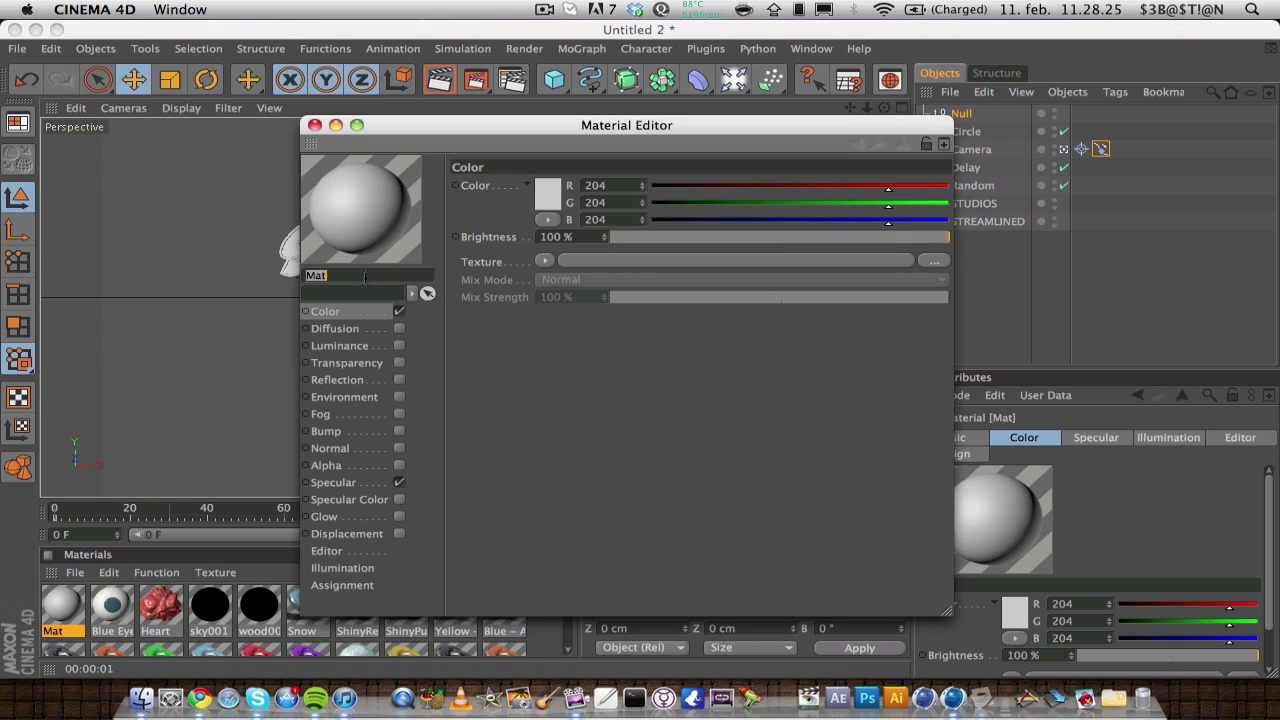
{"action": "left_click", "coordinate": [543, 260]}
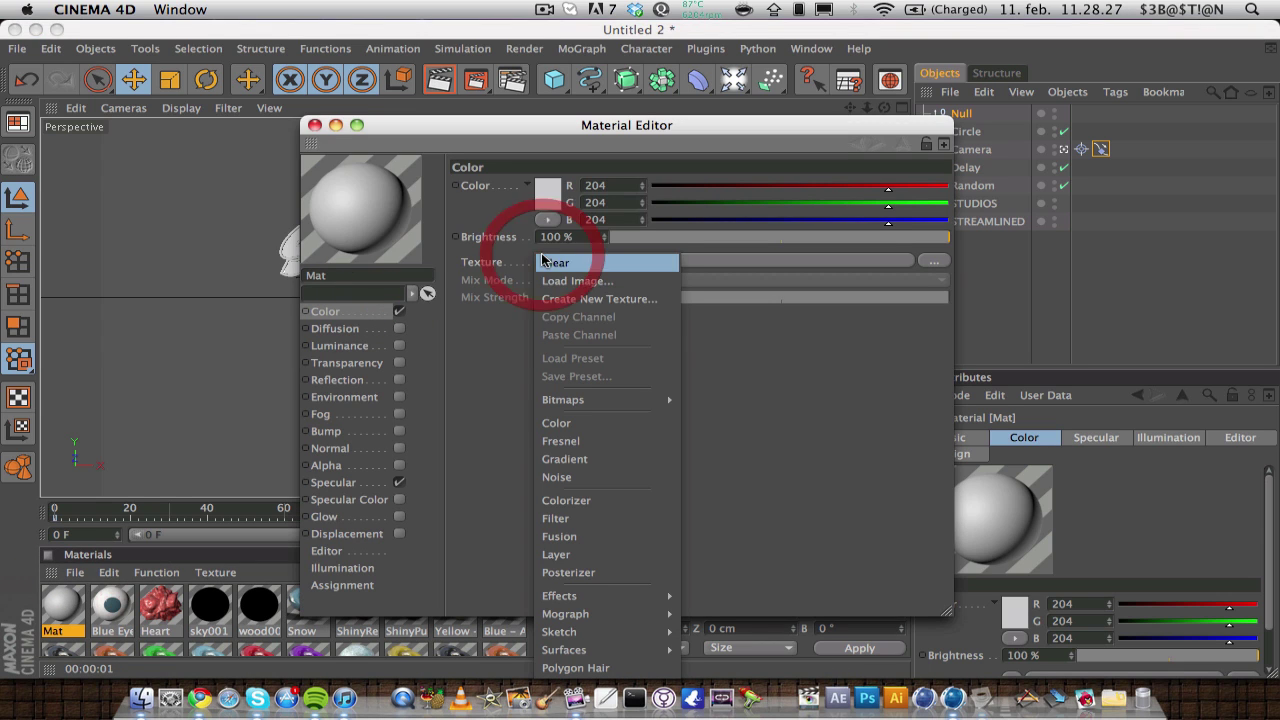
{"action": "left_click", "coordinate": [579, 458]}
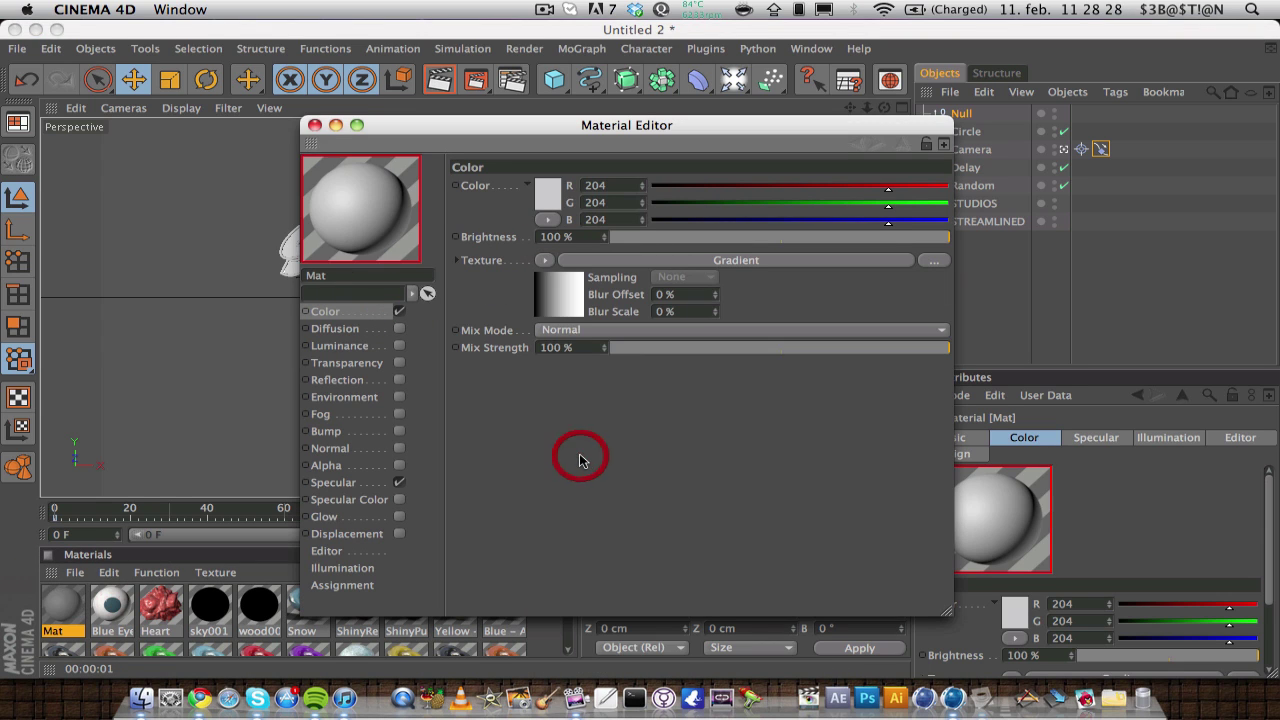
{"action": "left_click", "coordinate": [570, 309]}
{"action": "left_click", "coordinate": [640, 339]}
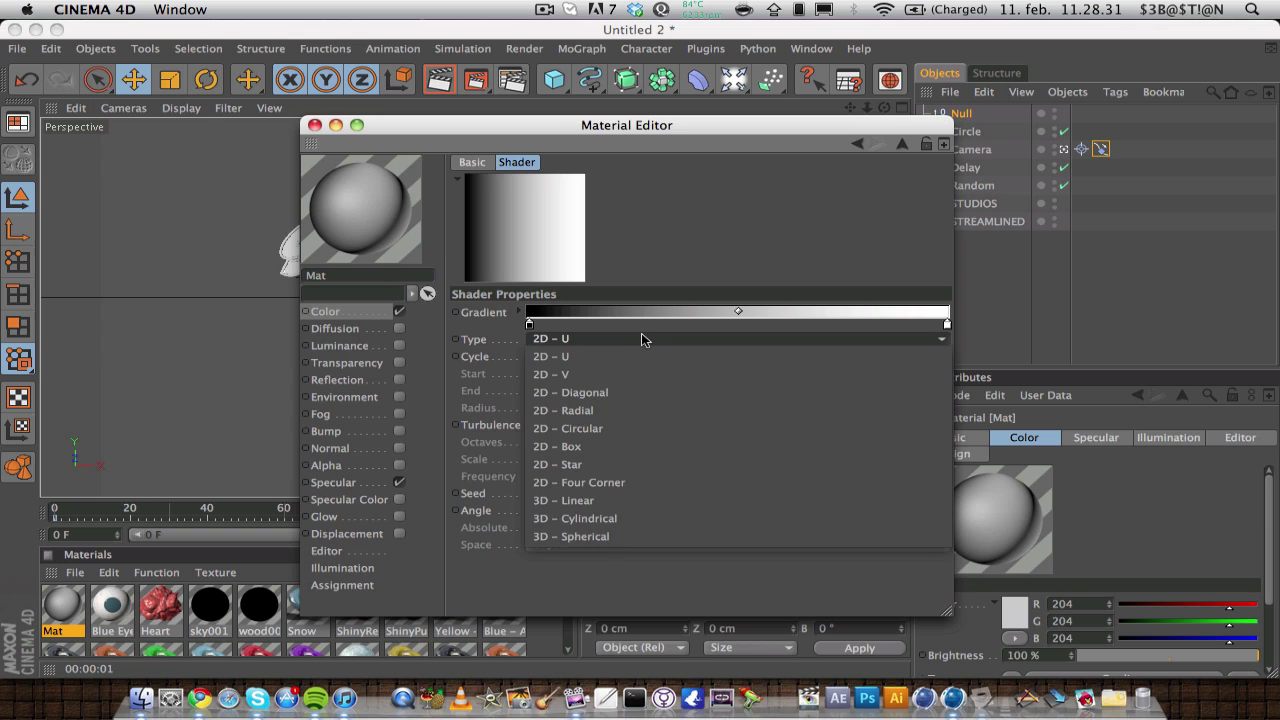
{"action": "left_click", "coordinate": [572, 372]}
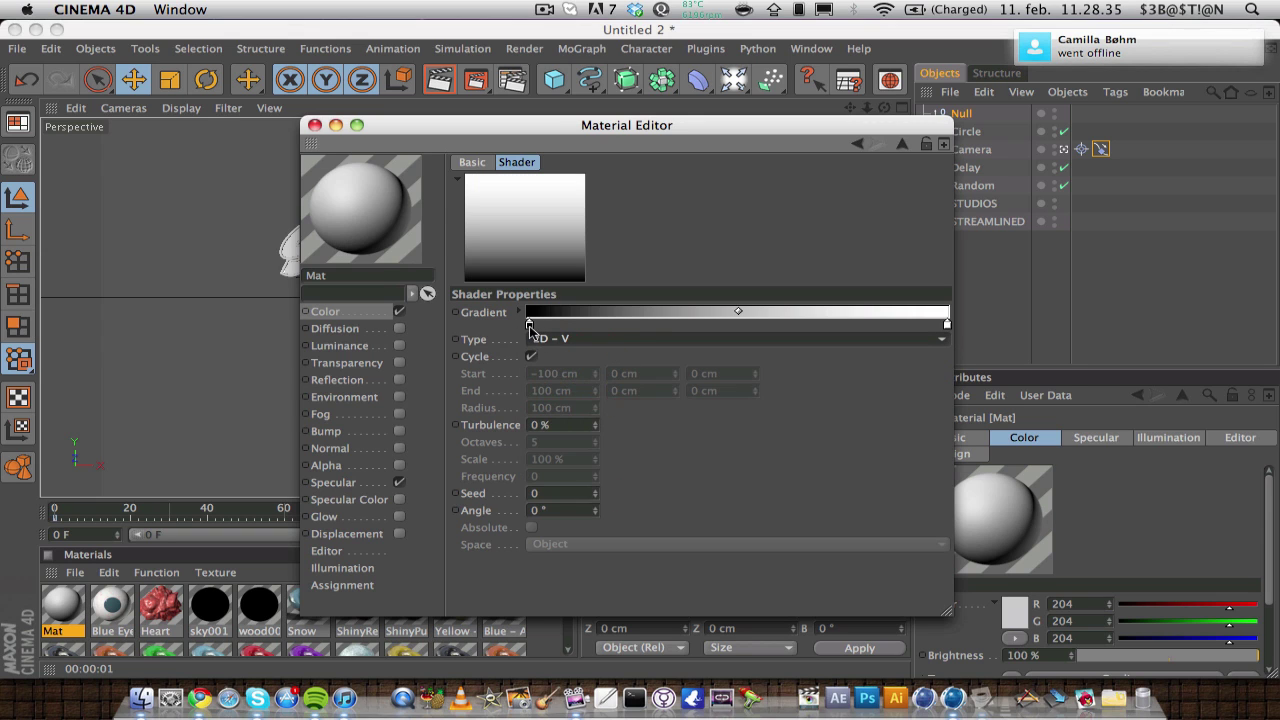
- Make the gradient's left knot bright orange and its right knot bright yellow
{"action": "double_click", "coordinate": [529, 325]}
{"action": "left_click", "coordinate": [508, 269]}
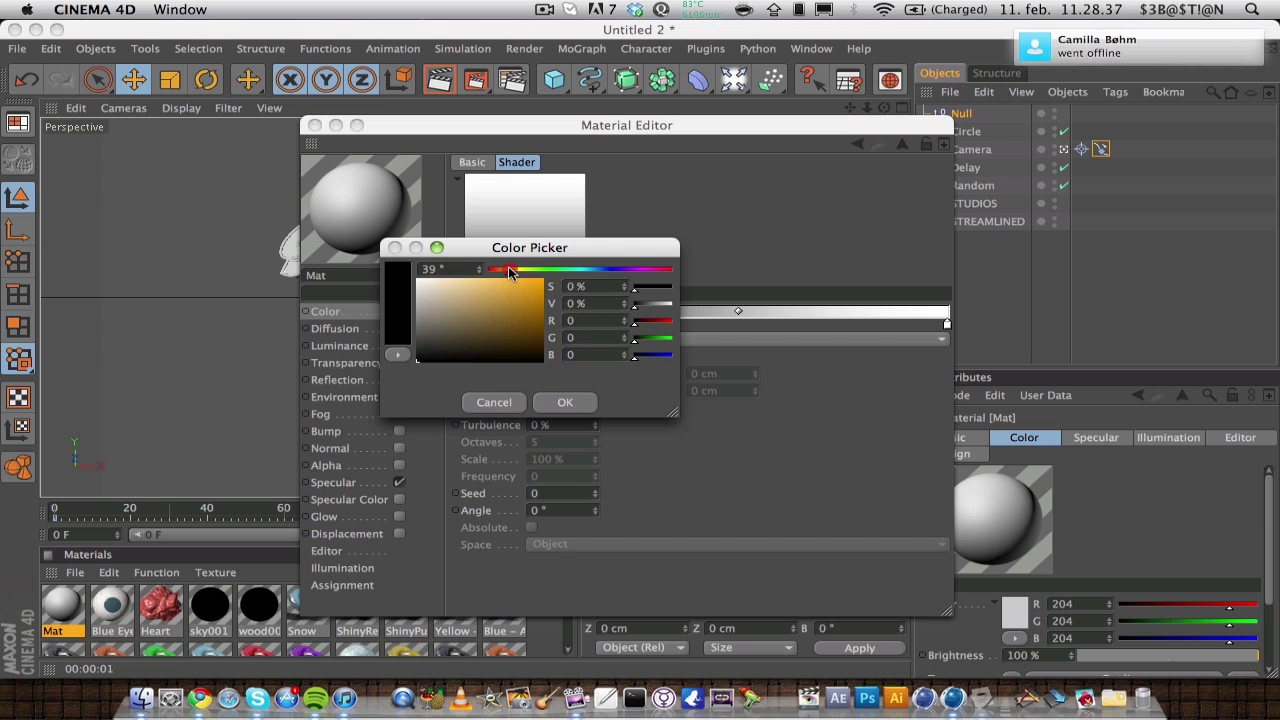
{"action": "left_click_drag", "start_coordinate": [514, 307], "coordinate": [542, 279]}
{"action": "key", "text": "Return"}
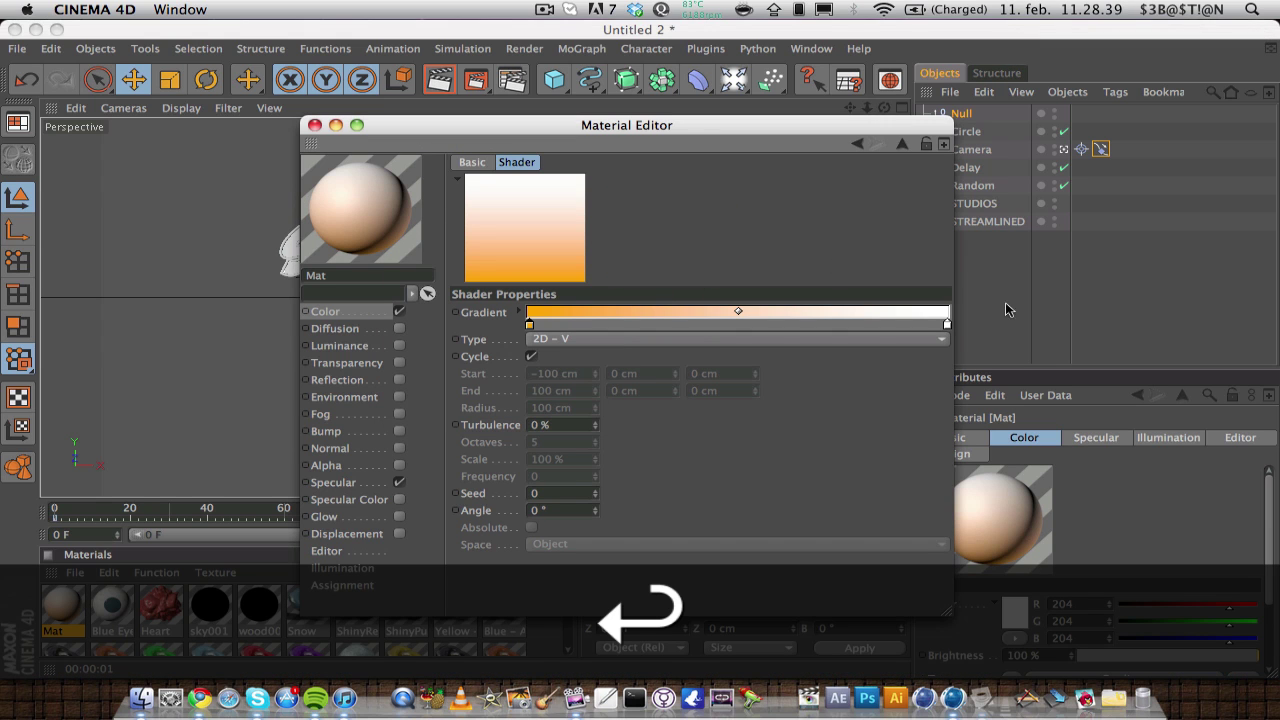
{"action": "double_click", "coordinate": [946, 325]}
{"action": "left_click", "coordinate": [930, 268]}
{"action": "left_click", "coordinate": [923, 279]}
{"action": "key", "text": "Return"}
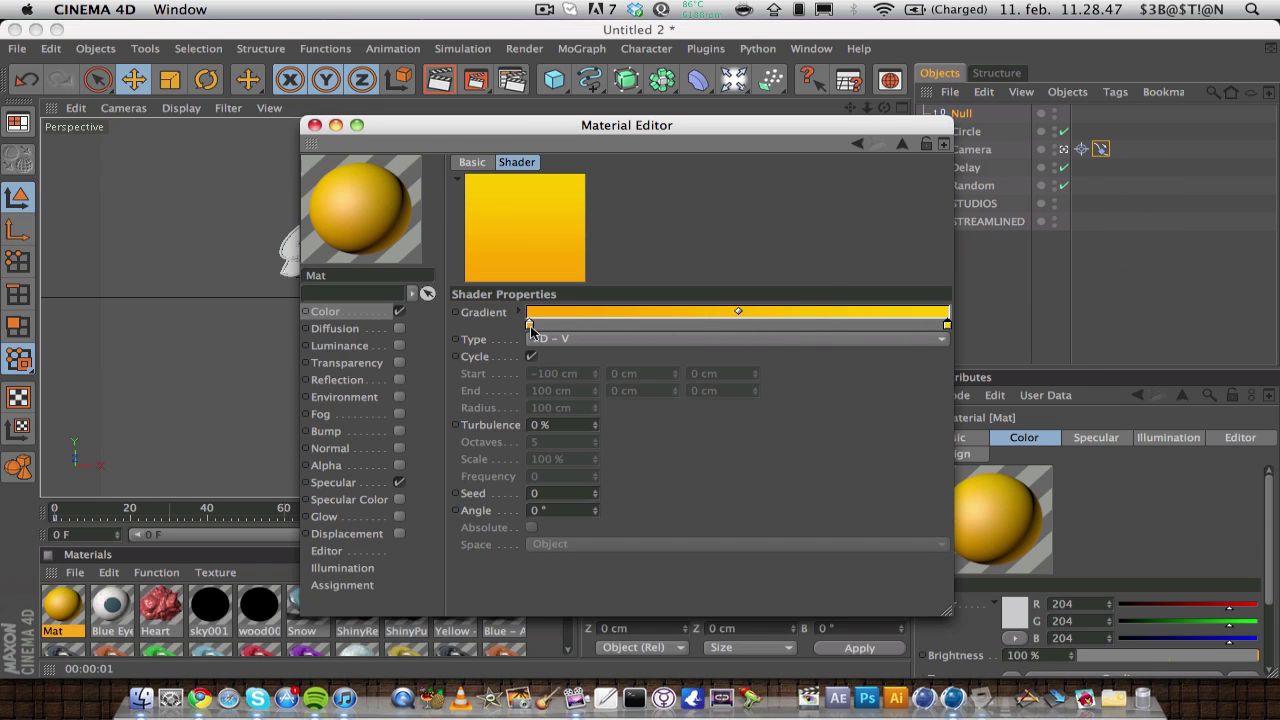
- Add a third gradient knot by copying an existing one and colour it orange
{"action": "left_click", "coordinate": [625, 327]}
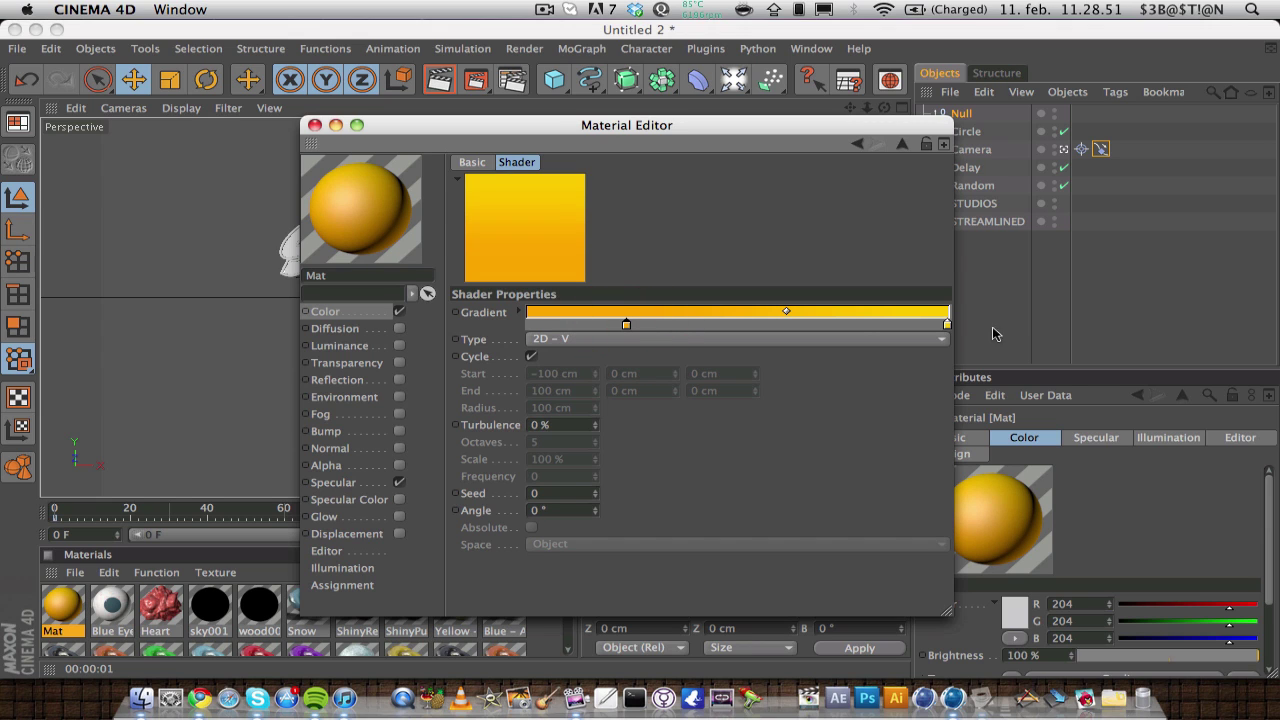
{"action": "key", "text": "ctrl"}
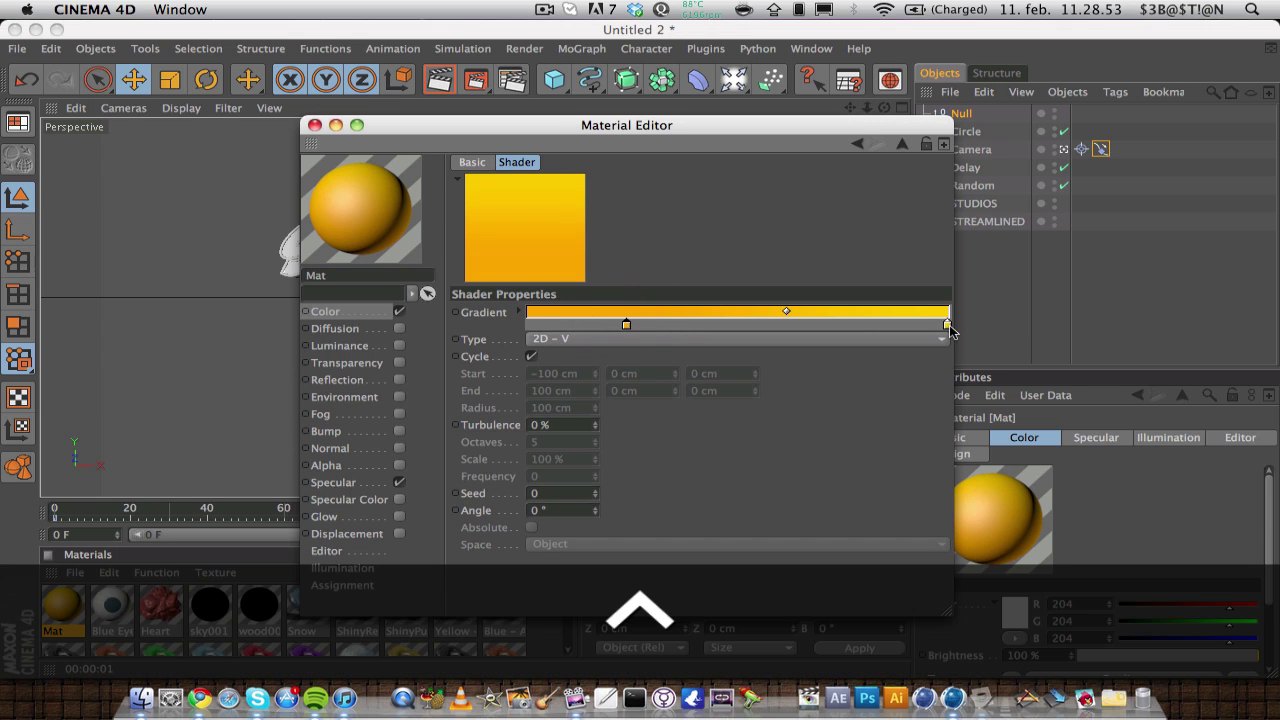
{"action": "left_click_drag", "start_coordinate": [947, 327], "coordinate": [452, 339], "text": "ctrl"}
{"action": "left_click_drag", "start_coordinate": [625, 326], "coordinate": [634, 326]}
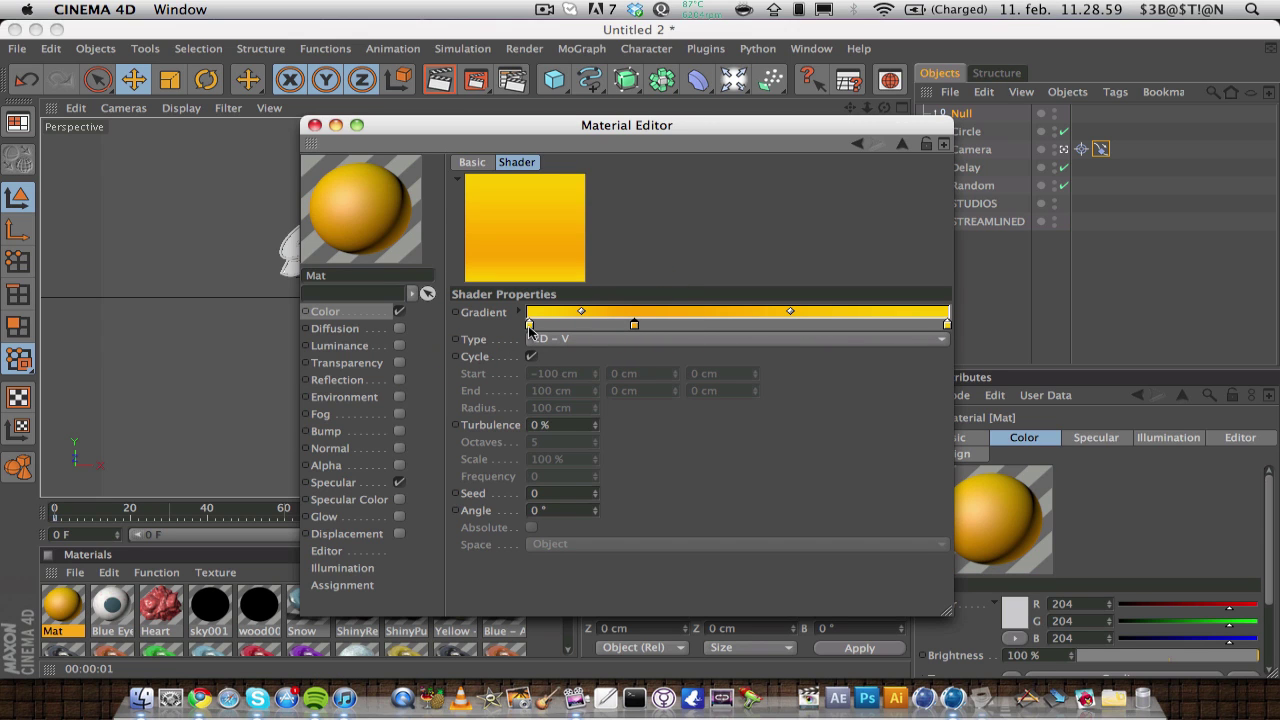
{"action": "double_click", "coordinate": [633, 325]}
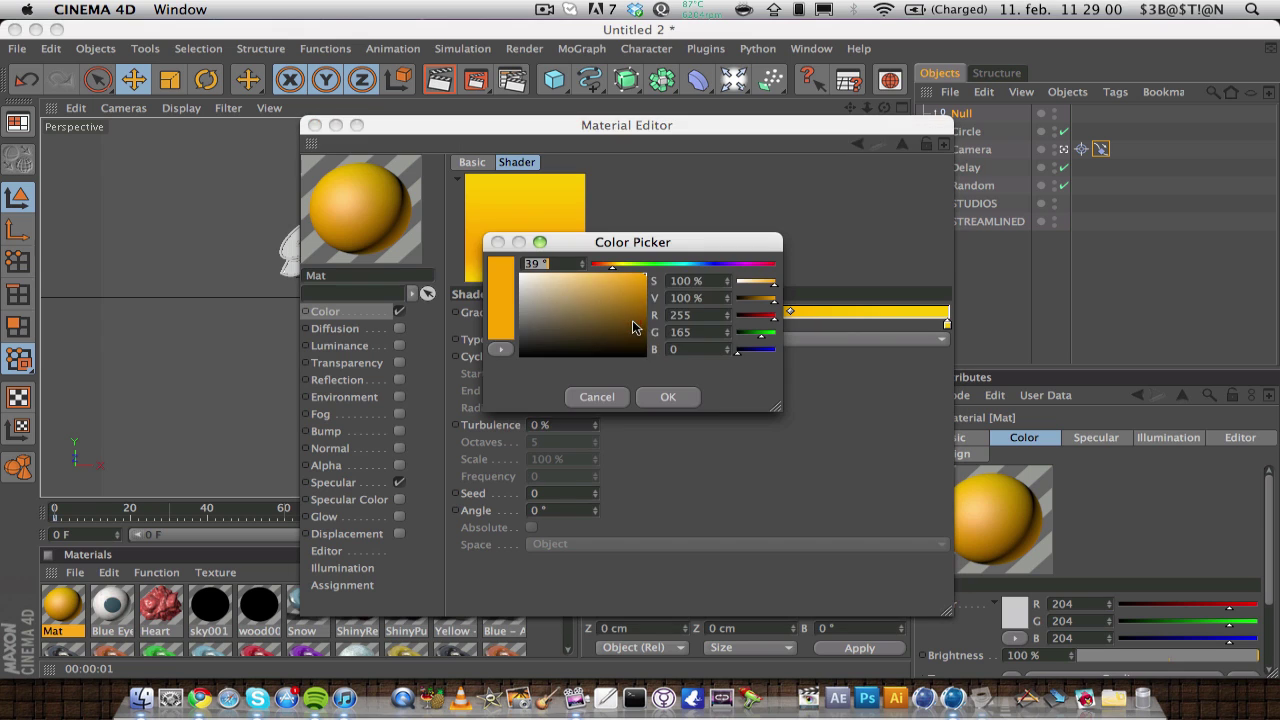
{"action": "left_click", "coordinate": [611, 266]}
{"action": "left_click", "coordinate": [650, 400]}
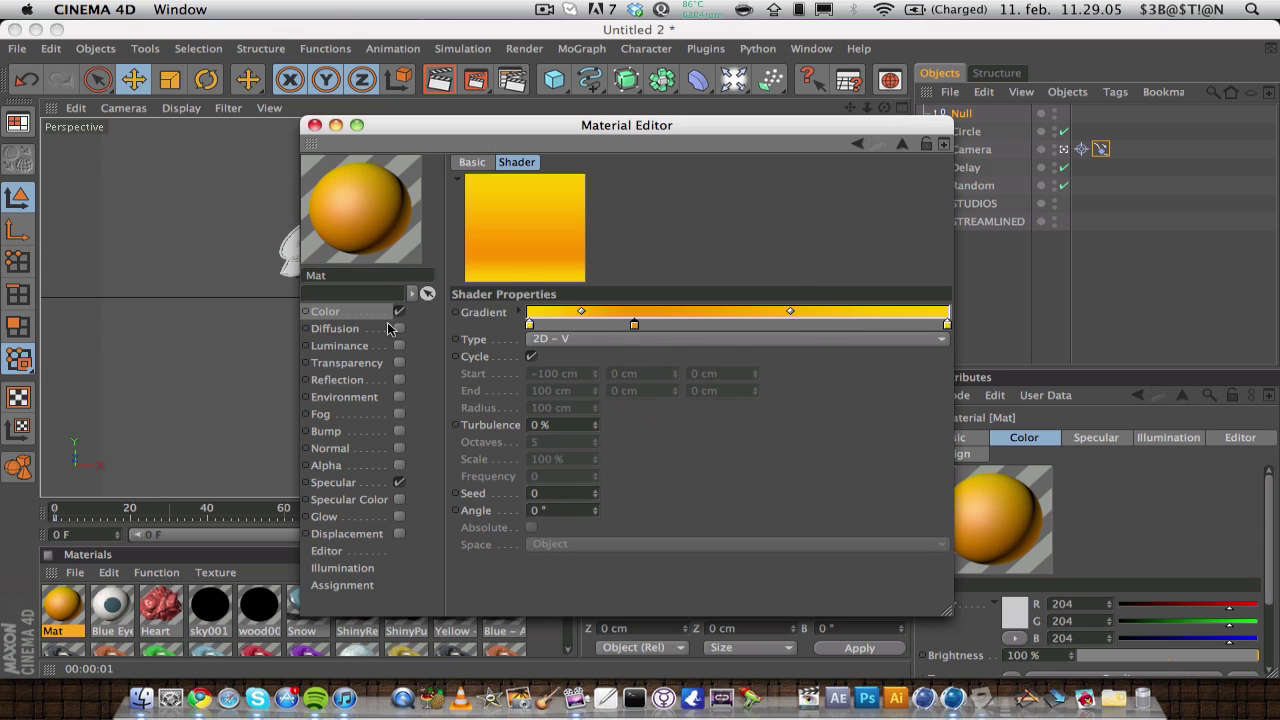
{"action": "left_click", "coordinate": [367, 312]}
- Enable Luminance with the copied gradient texture at 20 % brightness and 100 % mix strength
{"action": "right_click", "coordinate": [505, 260]}
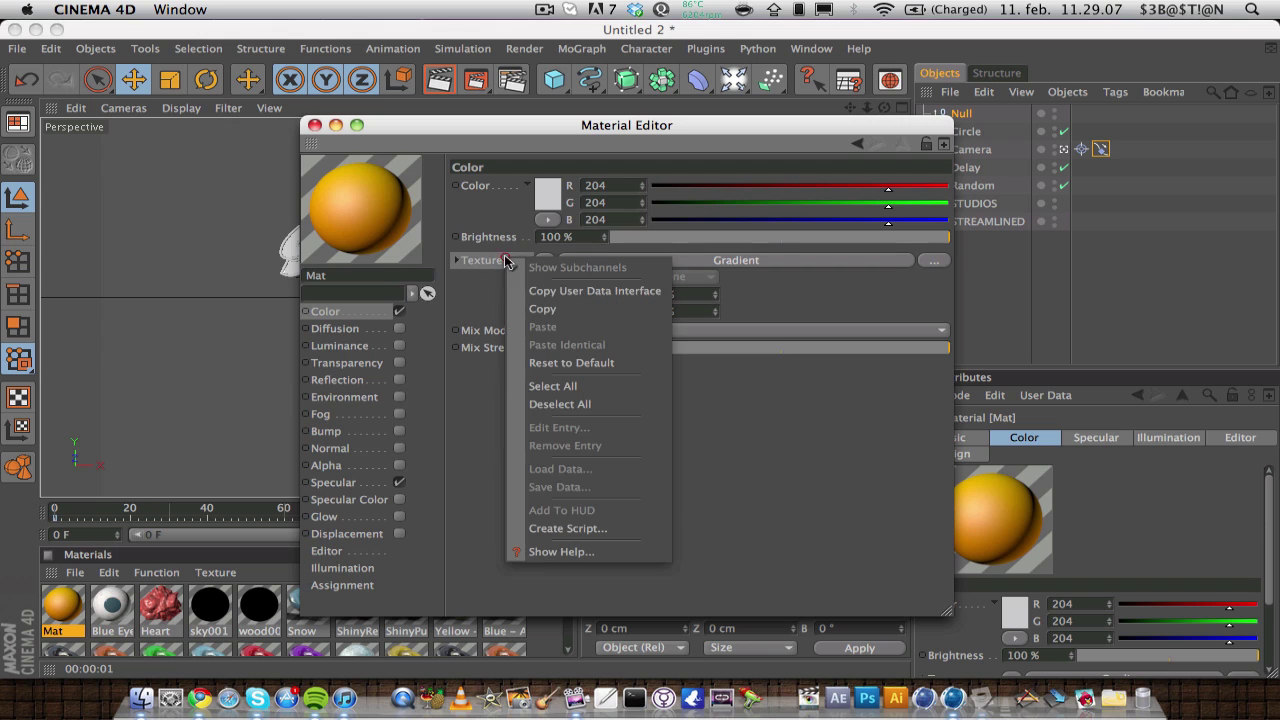
{"action": "left_click", "coordinate": [525, 309]}
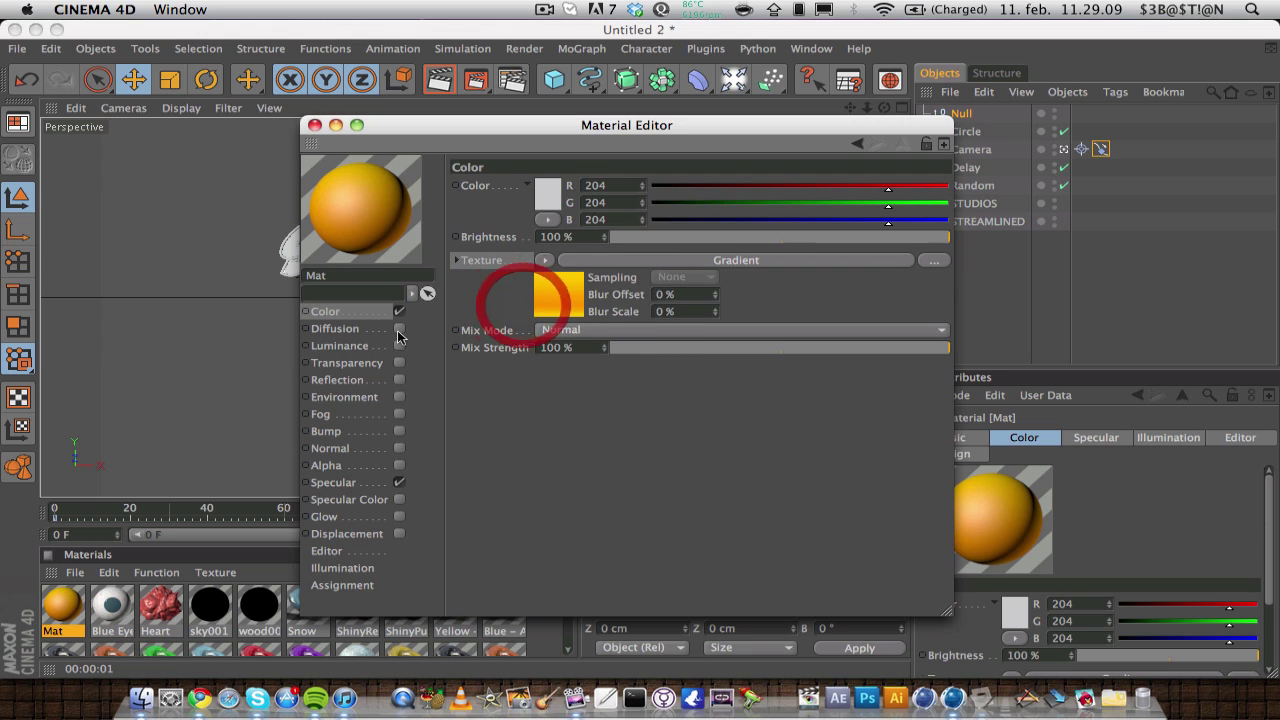
{"action": "left_click", "coordinate": [355, 346]}
{"action": "left_click", "coordinate": [399, 345]}
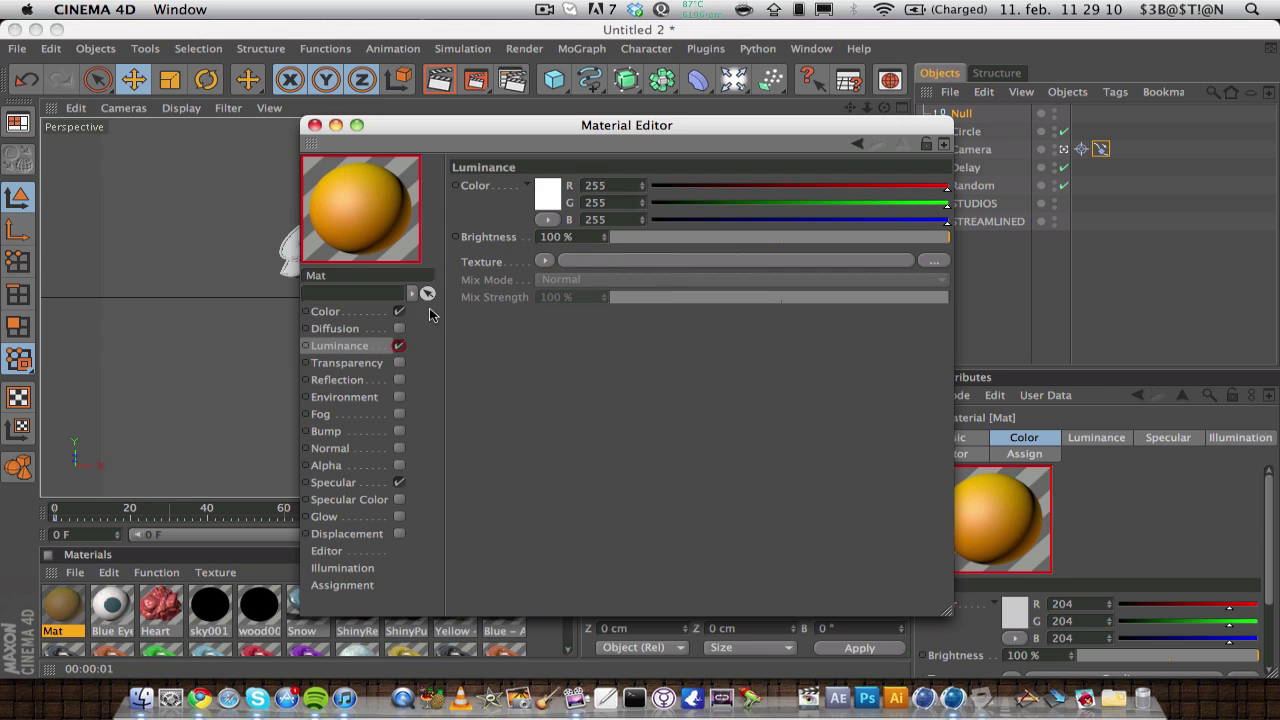
{"action": "right_click", "coordinate": [476, 262]}
{"action": "left_click", "coordinate": [500, 334]}
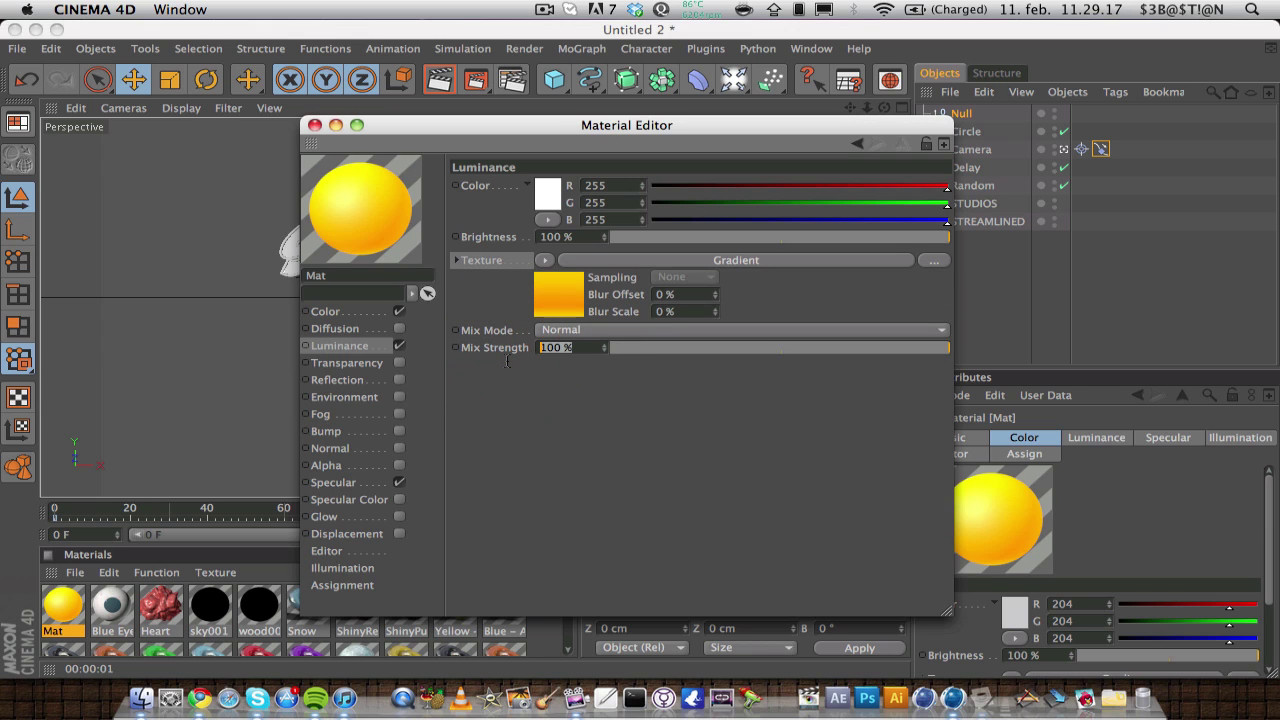
{"action": "key", "text": "Return"}
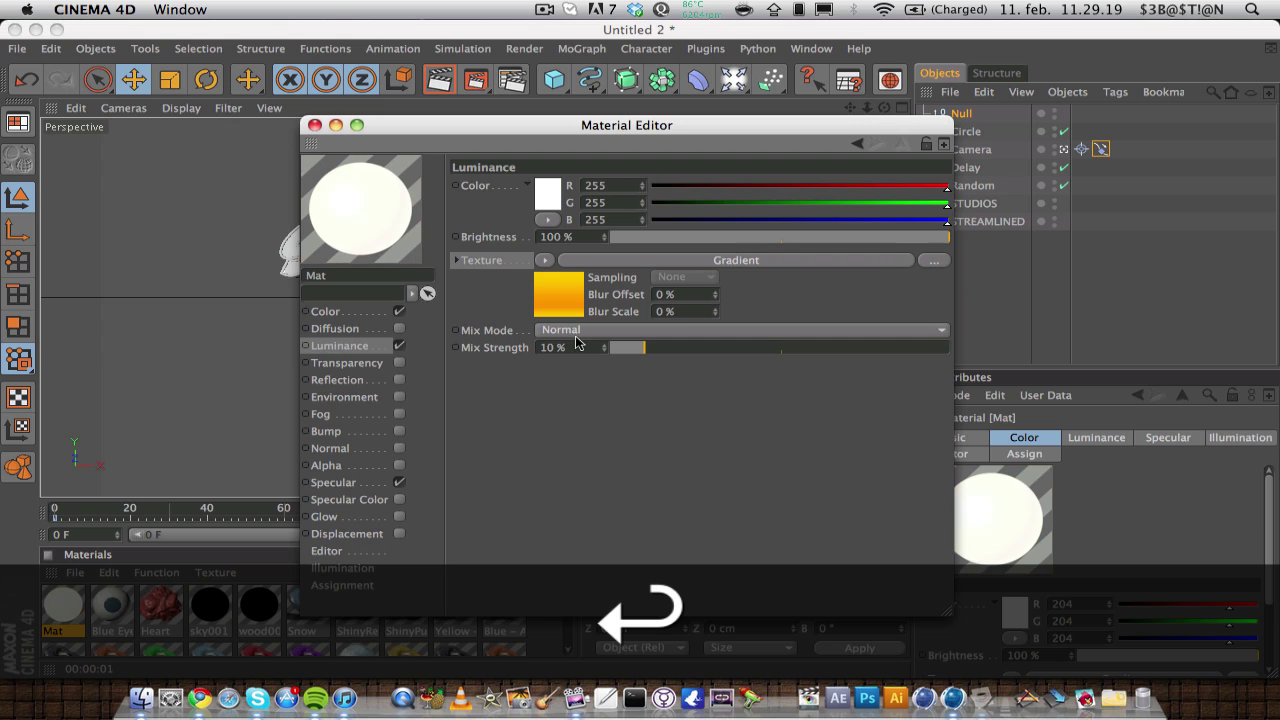
{"action": "left_click", "coordinate": [424, 348]}
{"action": "type", "text": "100"}
{"action": "key", "text": "Return"}
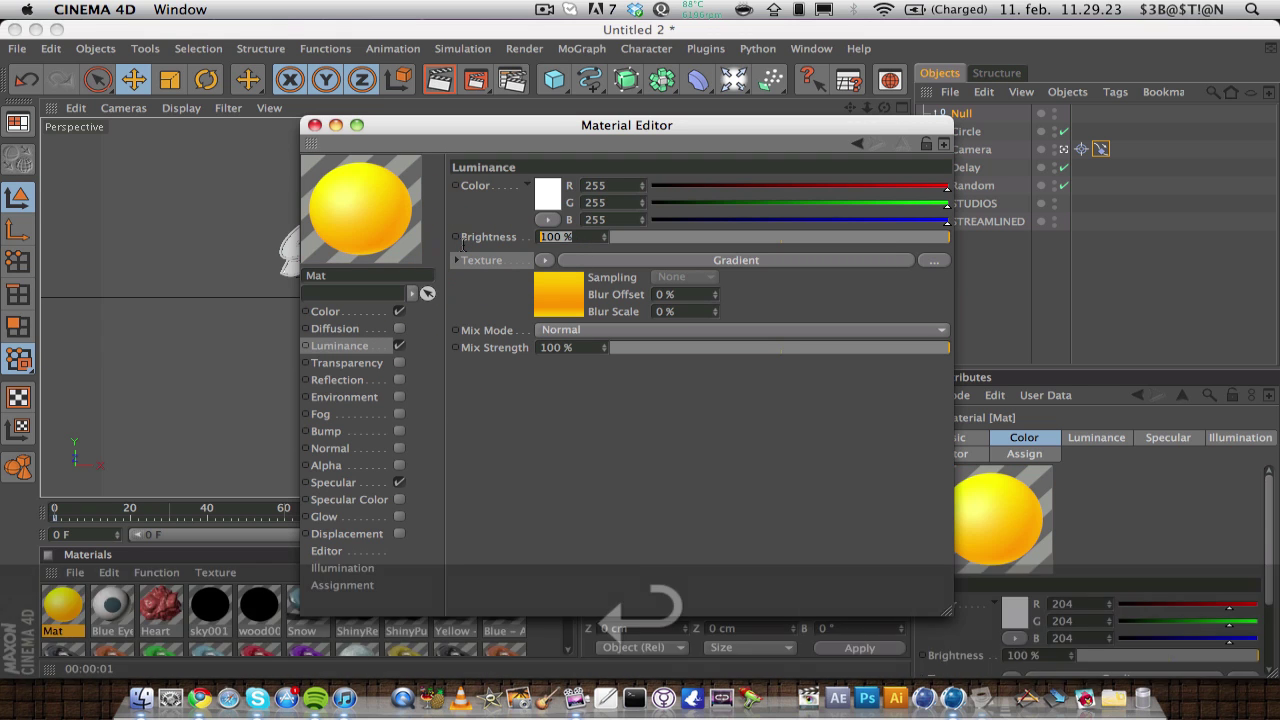
{"action": "type", "text": "20"}
{"action": "key", "text": "Return"}
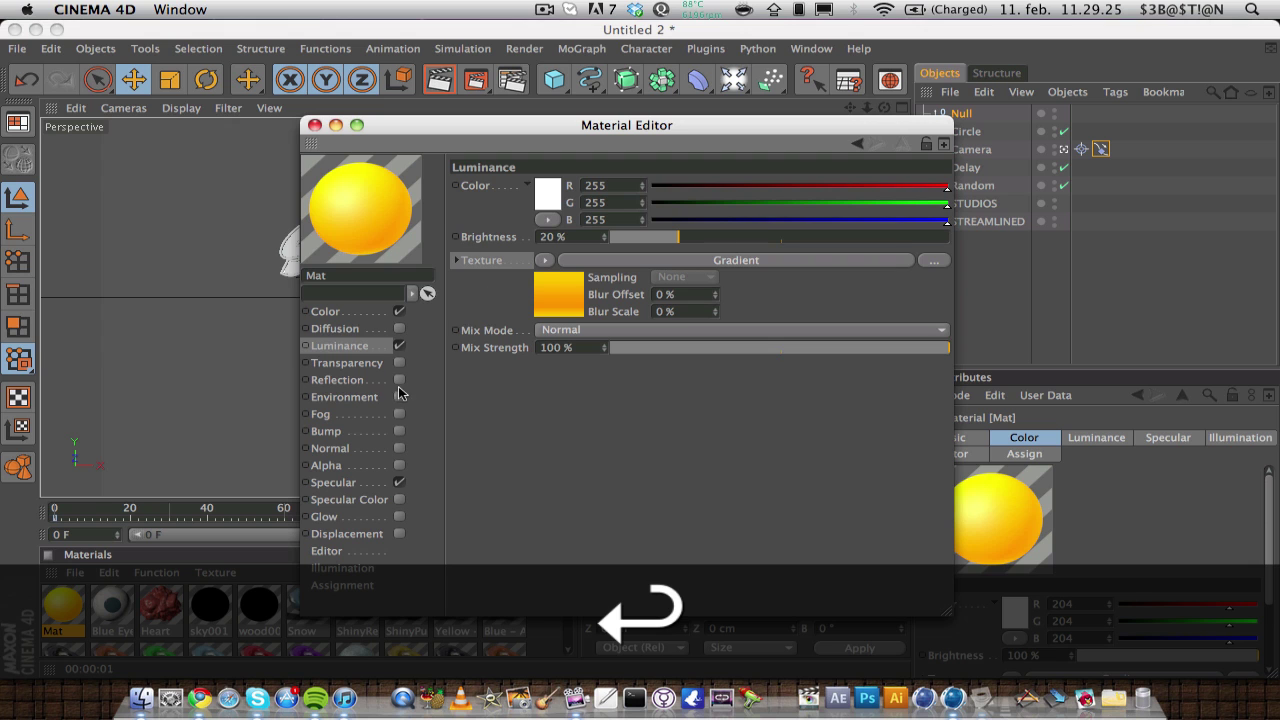
- Enable Reflection at 5 % brightness with a Fresnel texture at 10 % mix strength, then close the editor
{"action": "left_click", "coordinate": [399, 381]}
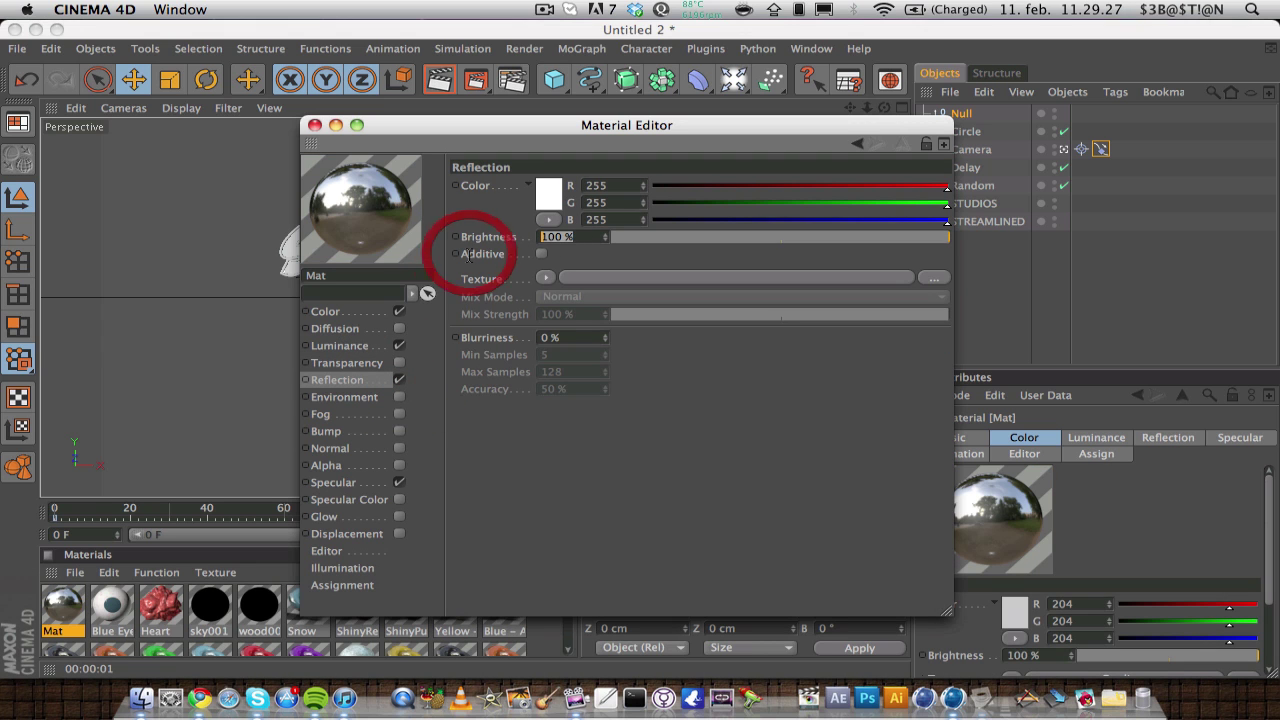
{"action": "type", "text": "5"}
{"action": "key", "text": "Return"}
{"action": "left_click", "coordinate": [546, 278]}
{"action": "left_click", "coordinate": [560, 443]}
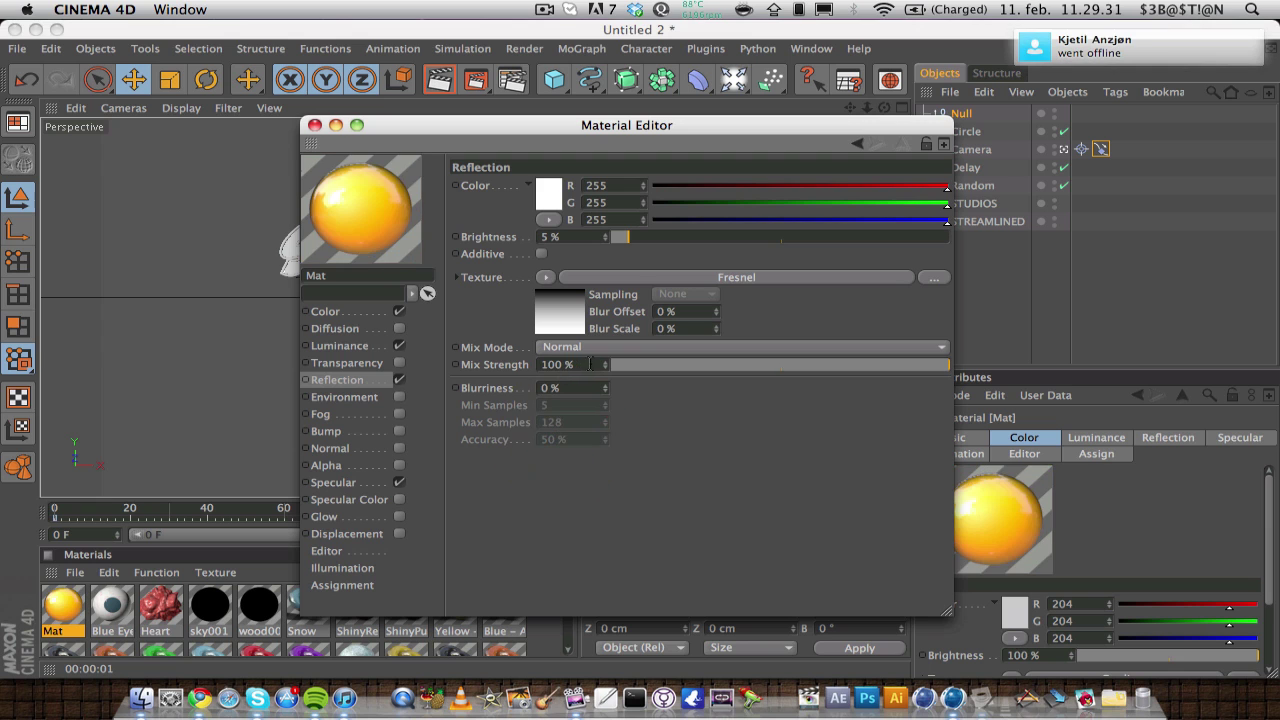
{"action": "type", "text": "10"}
{"action": "key", "text": "Return"}
{"action": "left_click", "coordinate": [314, 125]}
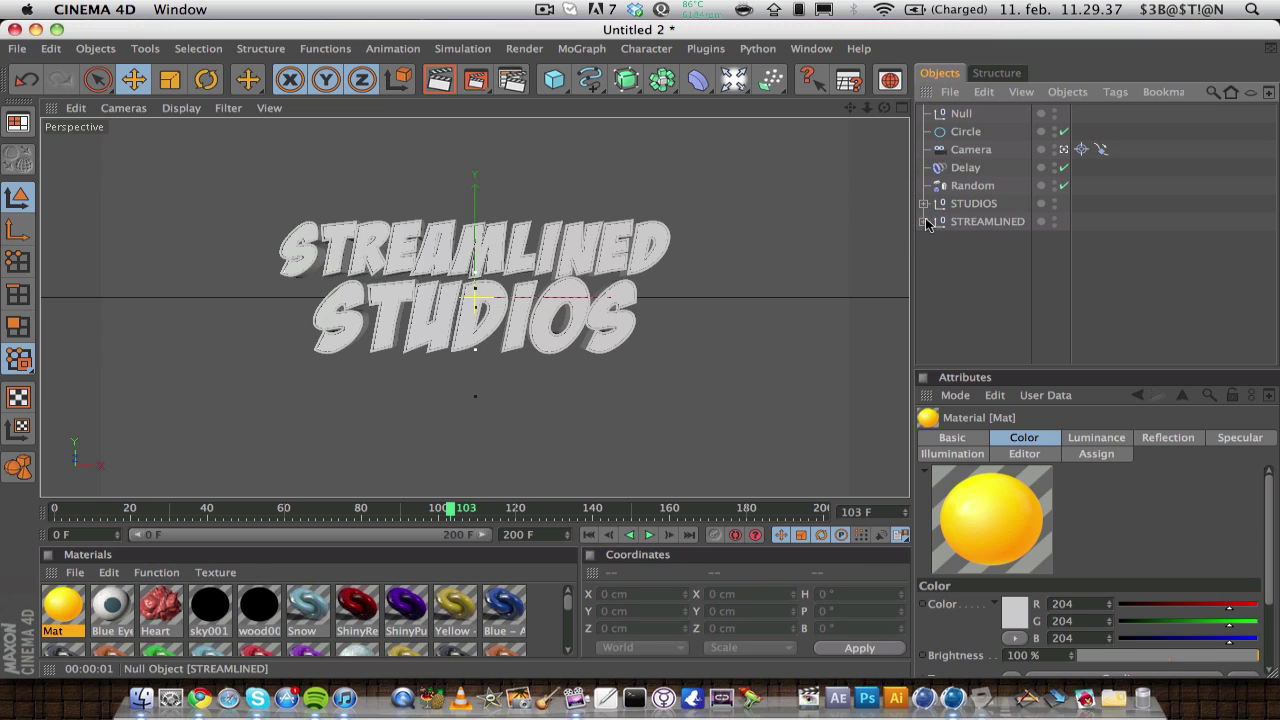
- Apply Mat to the STREAMLINED and STUDIOS texts and set both tags to Cubic projection
{"action": "left_click", "coordinate": [923, 221]}
{"action": "left_click", "coordinate": [924, 203]}
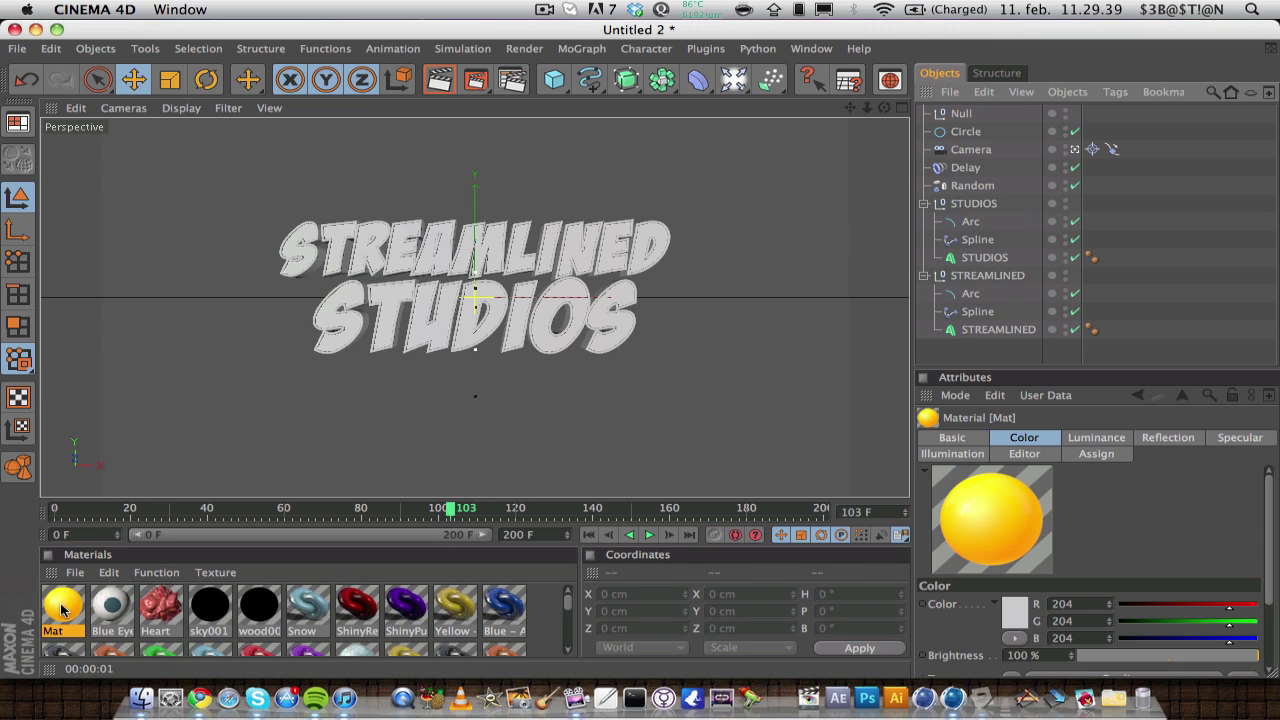
{"action": "left_click_drag", "start_coordinate": [960, 333], "coordinate": [962, 330]}
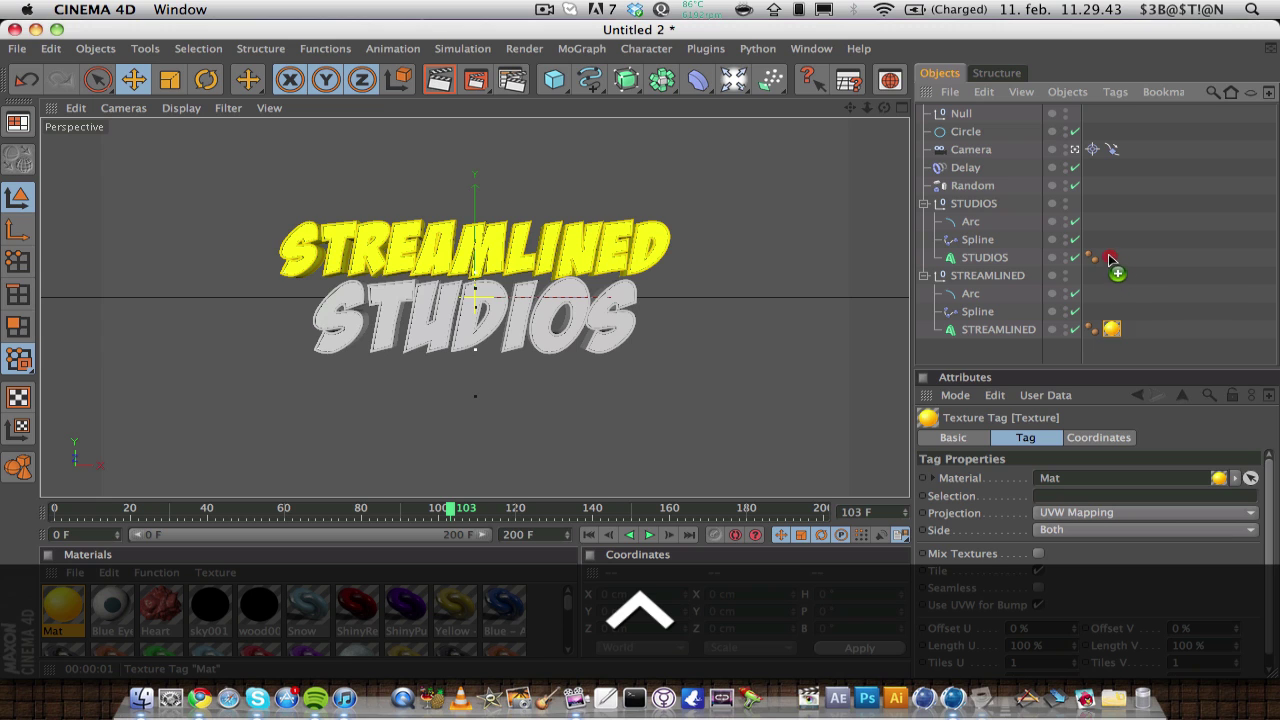
{"action": "left_click_drag", "start_coordinate": [1110, 262], "coordinate": [1110, 258]}
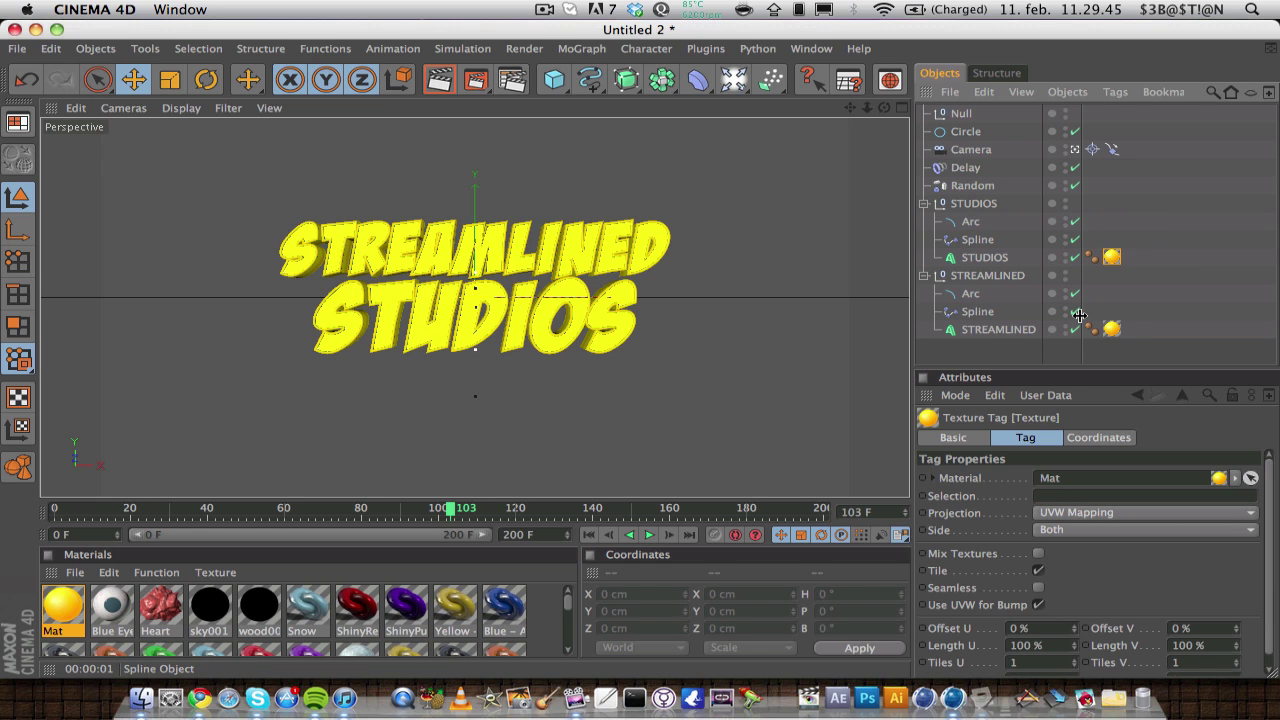
{"action": "left_click", "coordinate": [1112, 258], "text": "shift"}
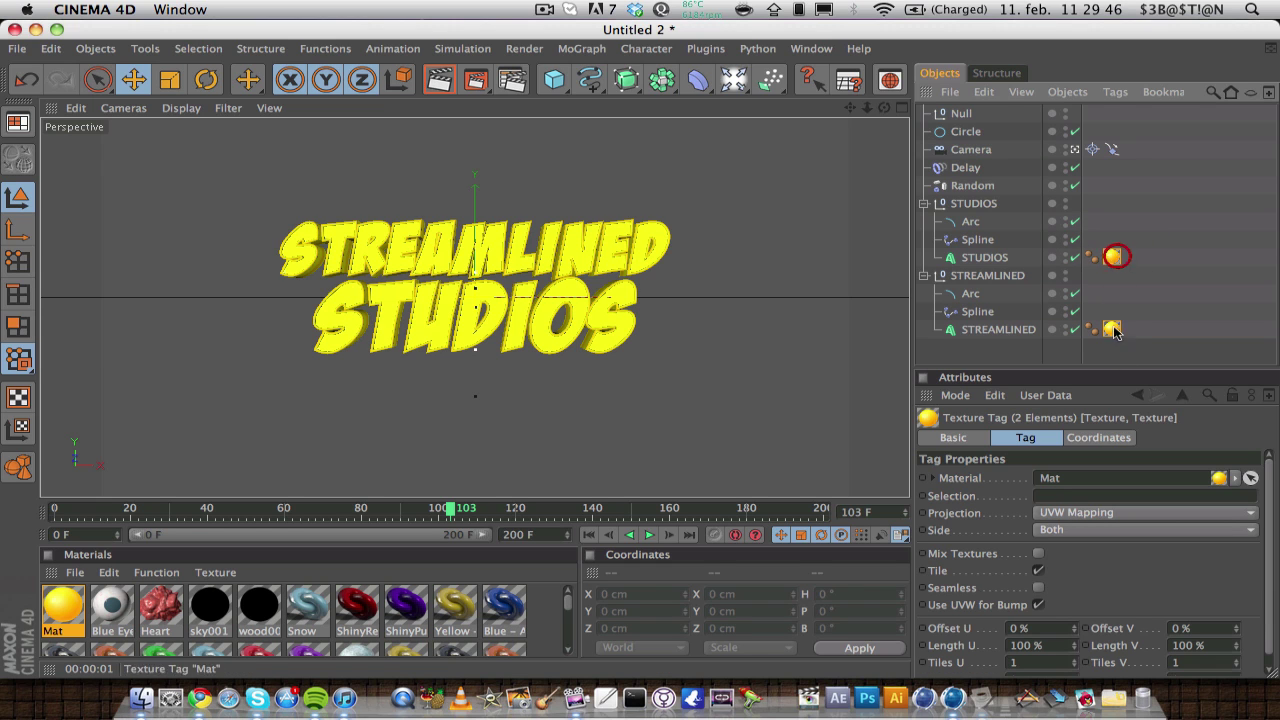
{"action": "left_click", "coordinate": [1062, 516]}
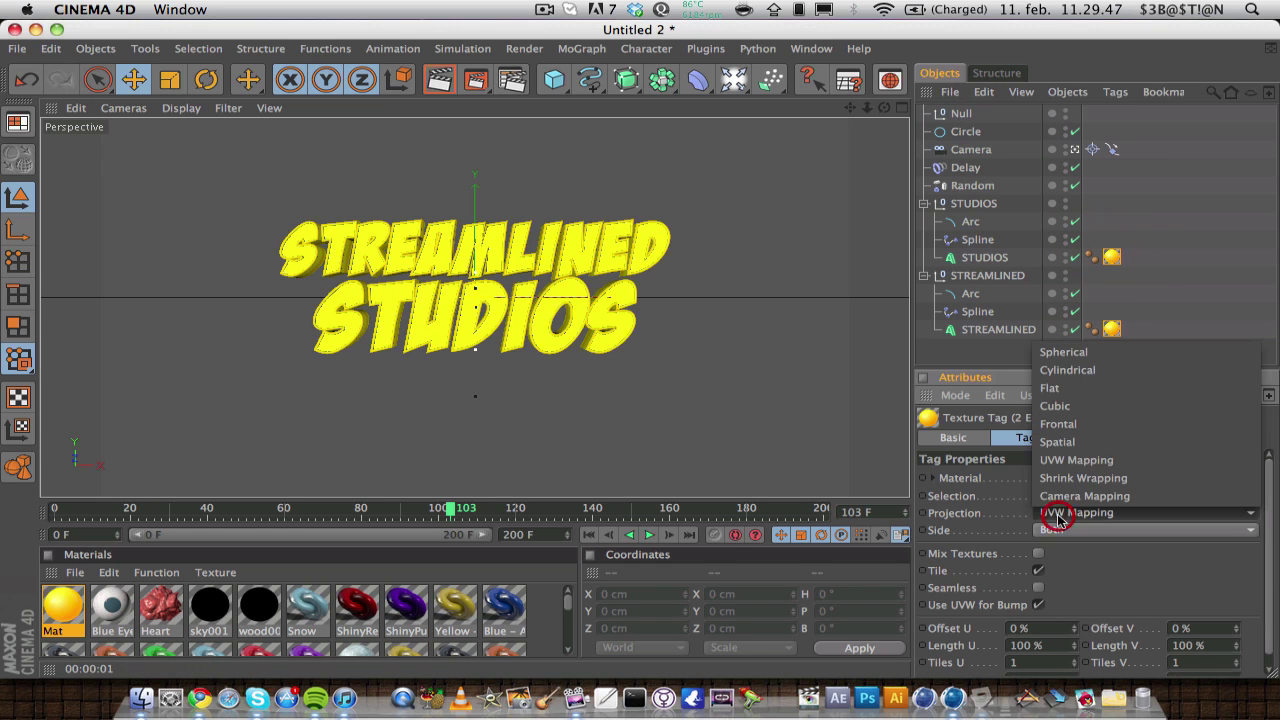
{"action": "left_click", "coordinate": [1100, 406]}
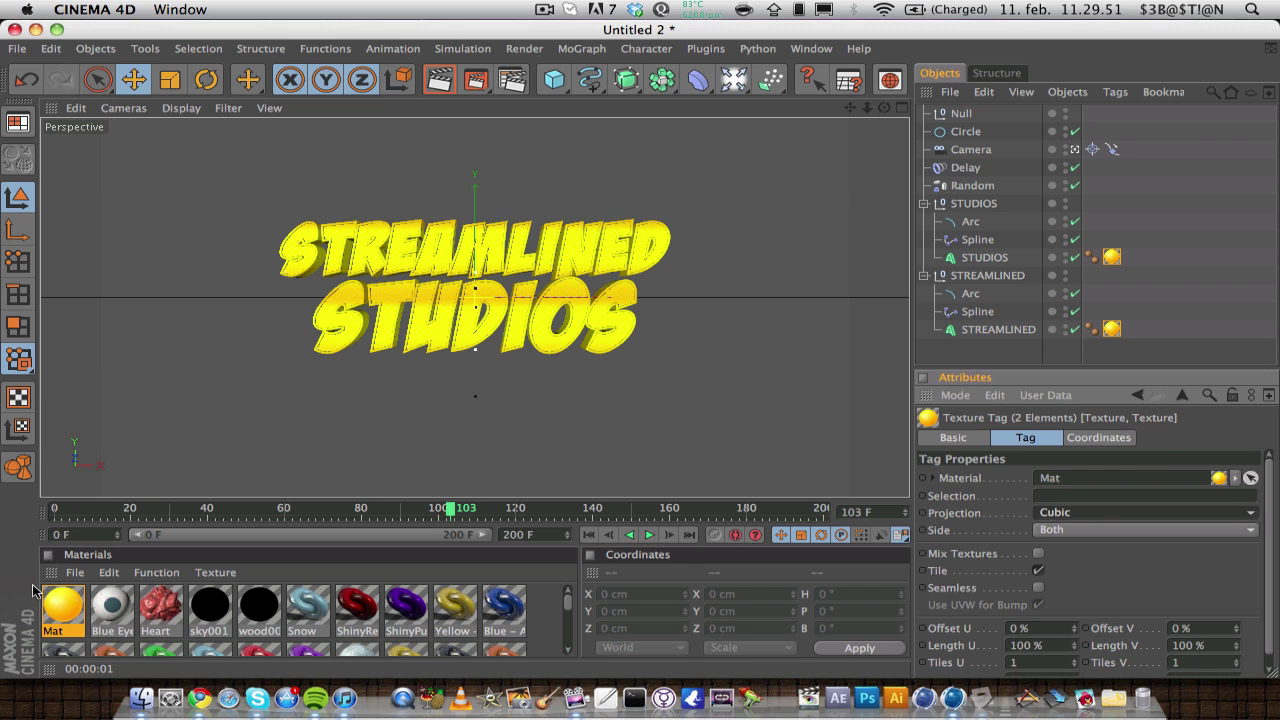
- Shift the colour gradient's middle knot to a deeper orange hue of about 25°
{"action": "double_click", "coordinate": [62, 612]}
{"action": "left_click", "coordinate": [358, 316]}
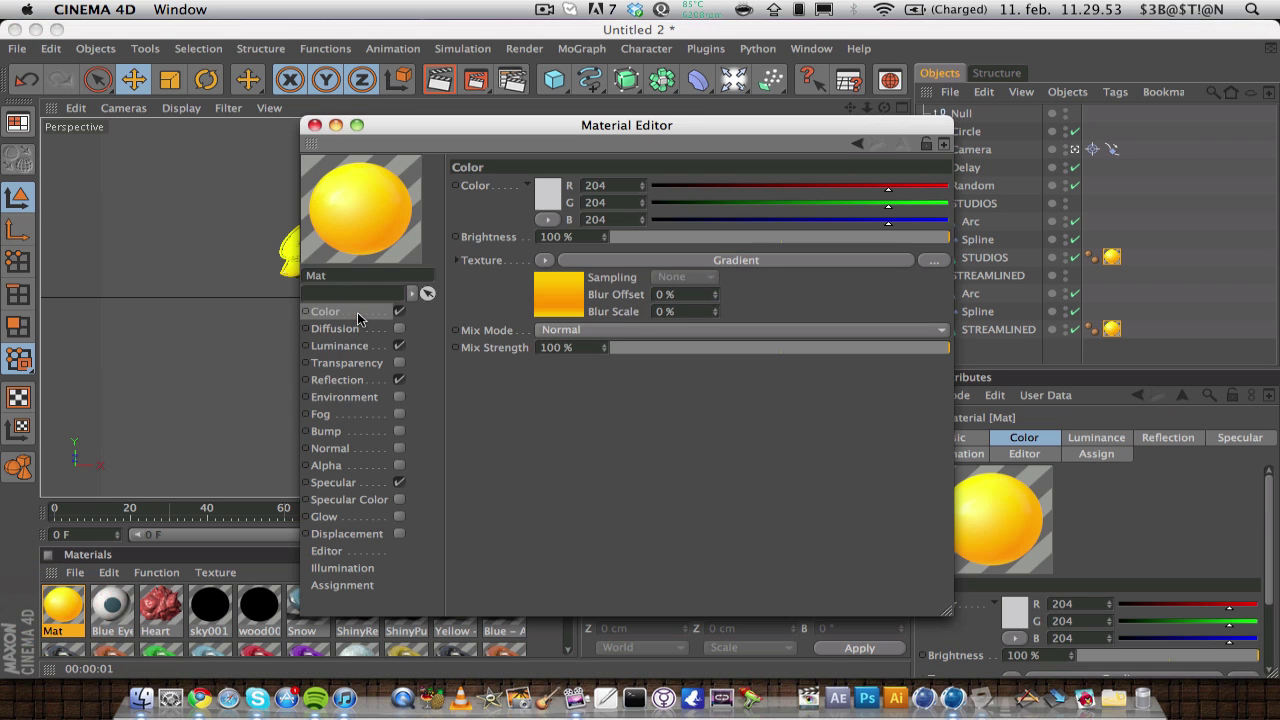
{"action": "left_click", "coordinate": [563, 309]}
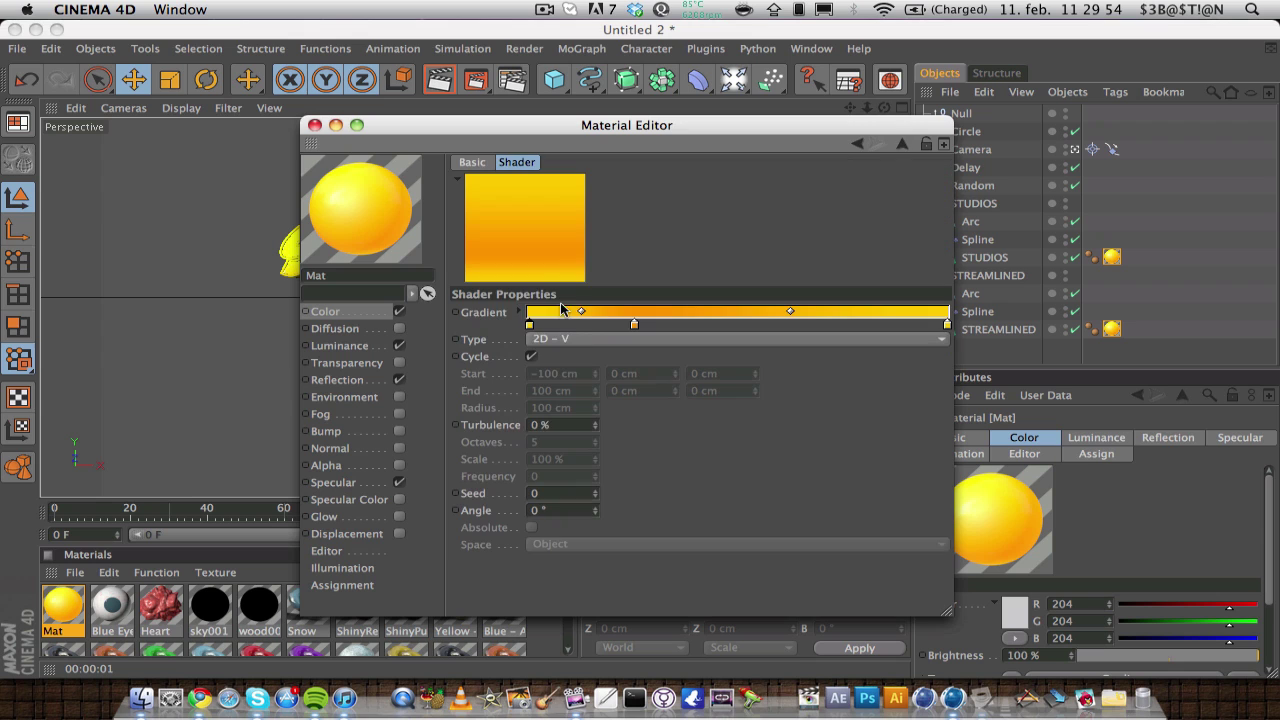
{"action": "double_click", "coordinate": [634, 325]}
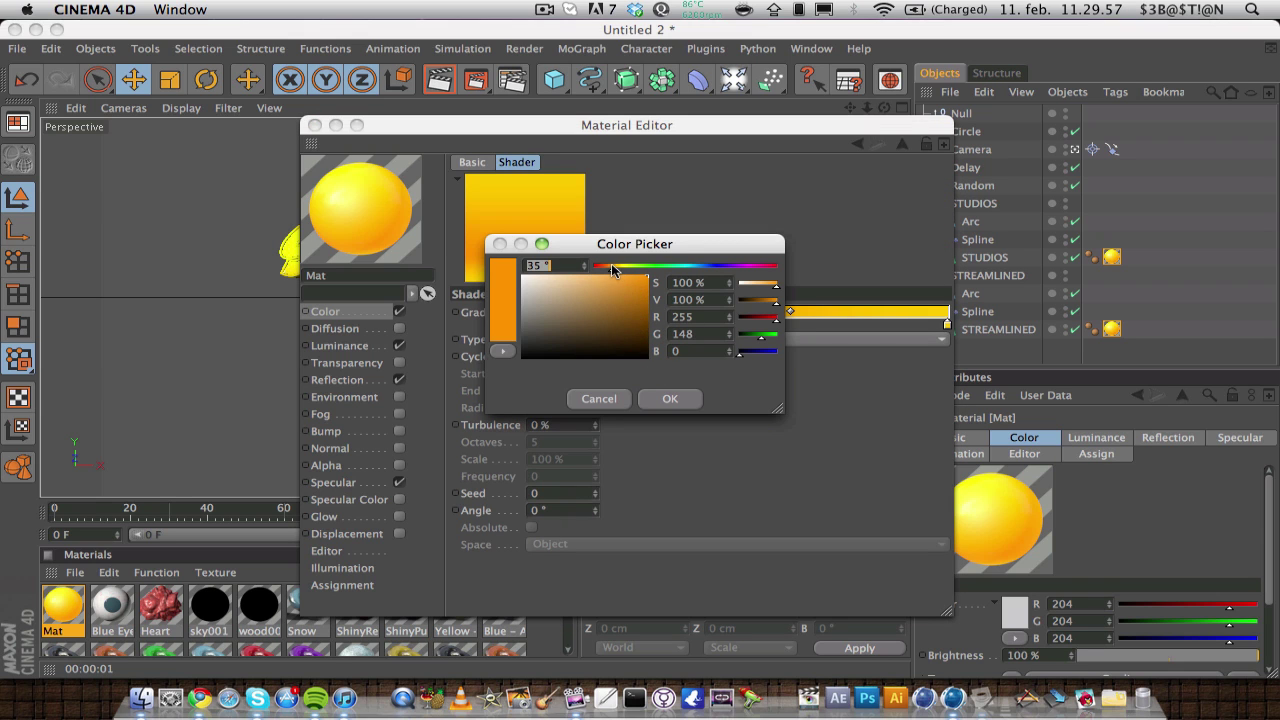
{"action": "left_click_drag", "start_coordinate": [612, 268], "coordinate": [609, 267]}
{"action": "key", "text": "Return"}
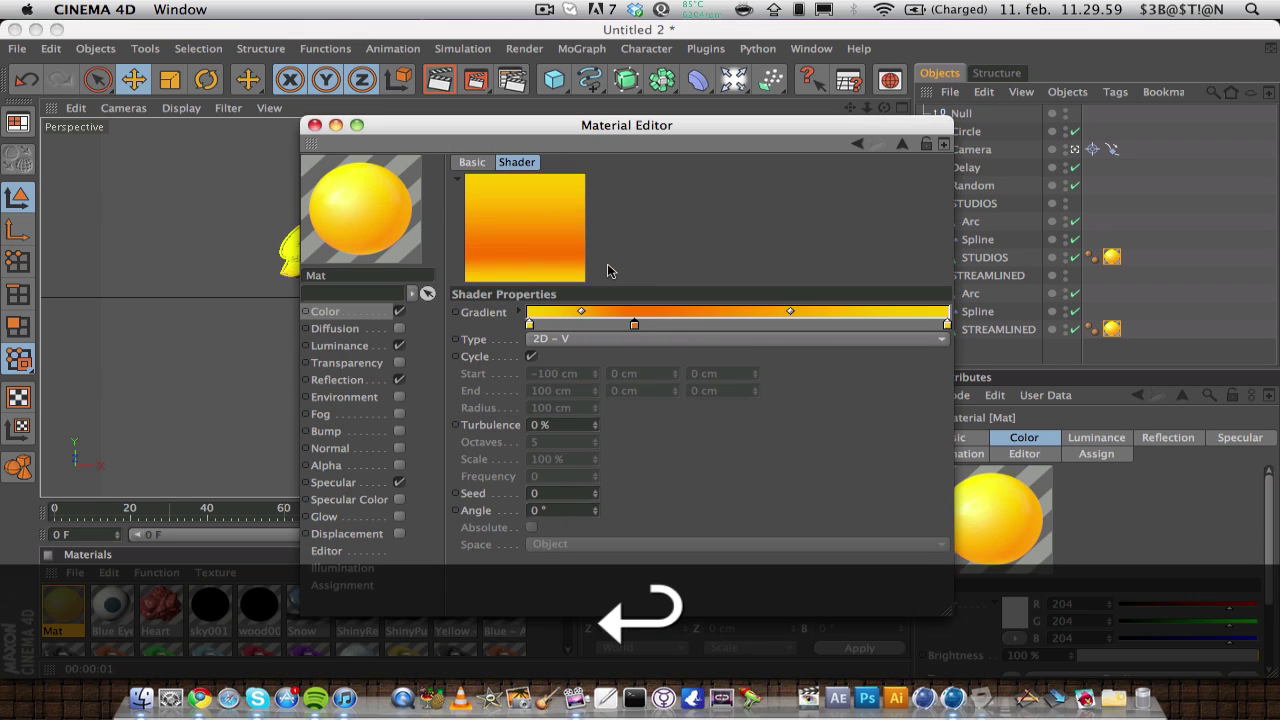
- Apply the same deeper orange to the luminance gradient's middle knot and close the editor
{"action": "left_click", "coordinate": [367, 345]}
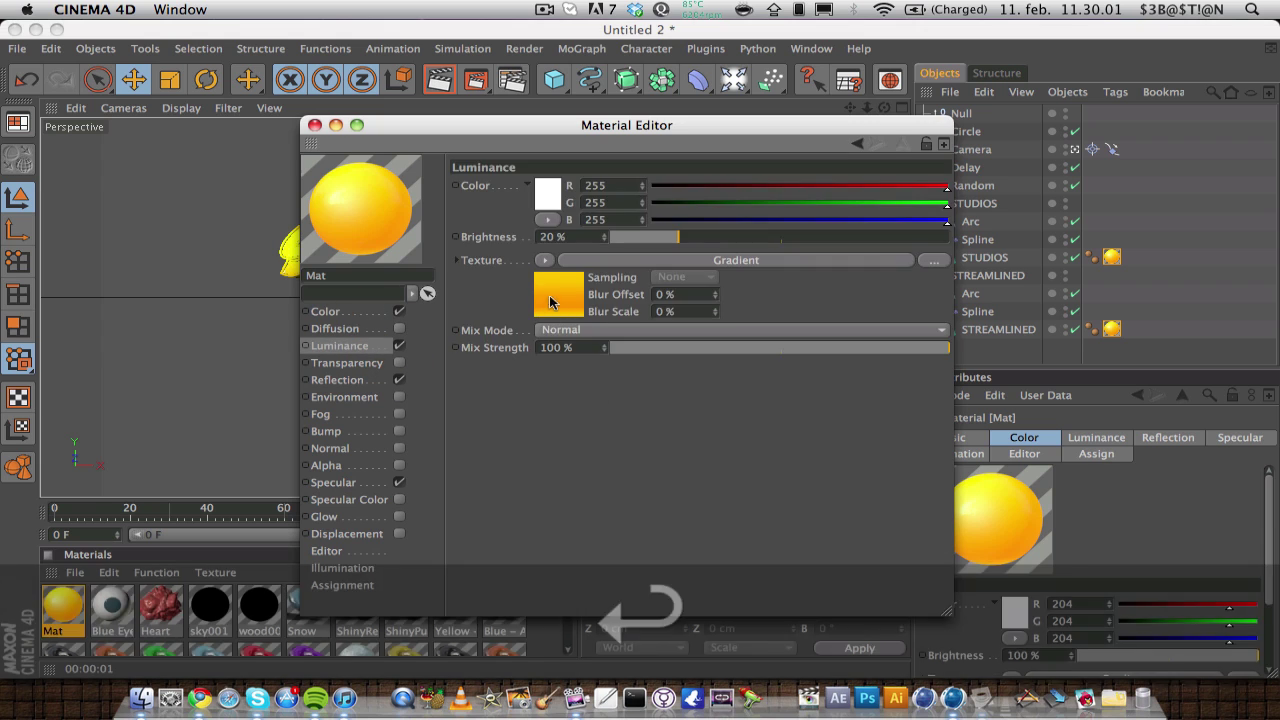
{"action": "left_click", "coordinate": [540, 298]}
{"action": "double_click", "coordinate": [634, 326]}
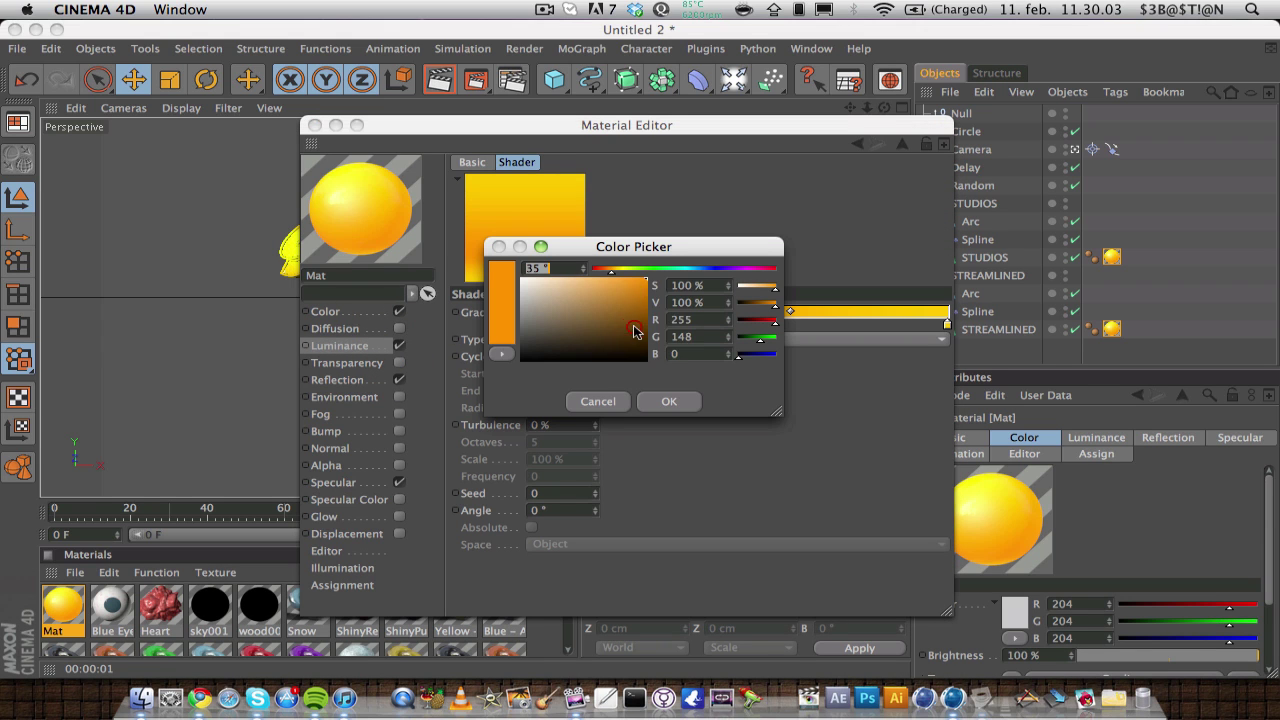
{"action": "left_click_drag", "start_coordinate": [610, 270], "coordinate": [604, 270]}
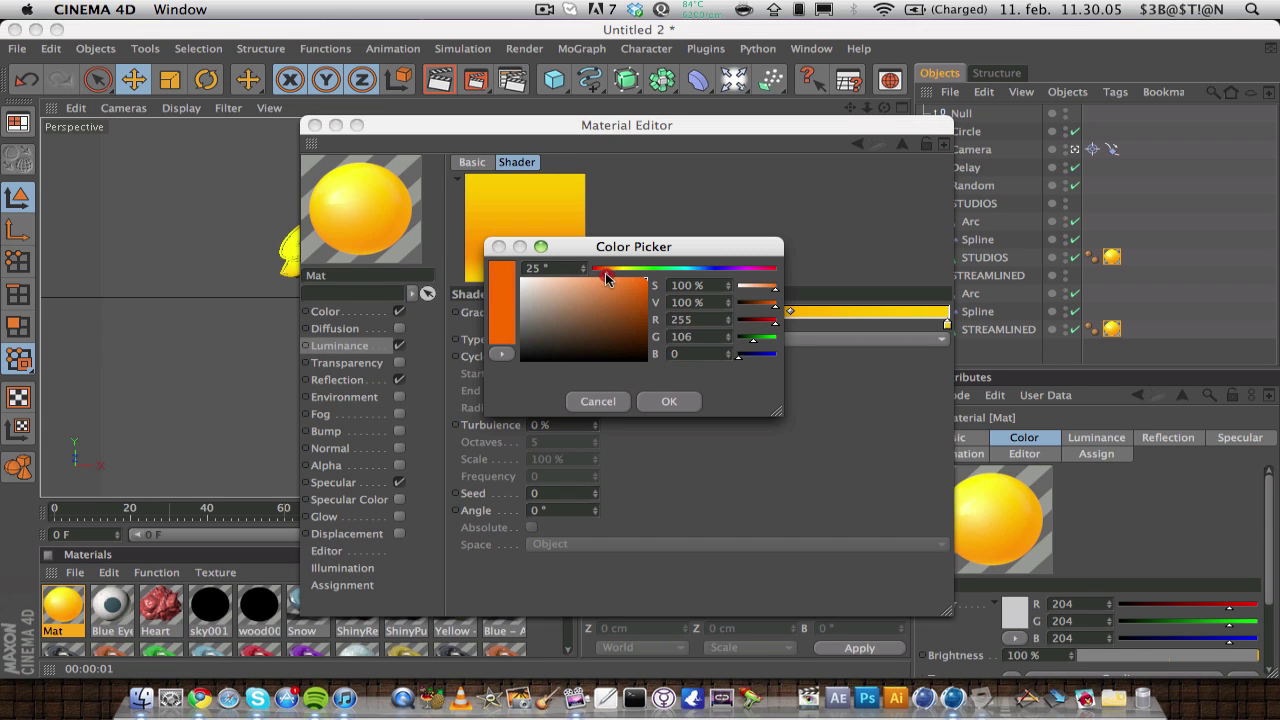
{"action": "key", "text": "Return"}
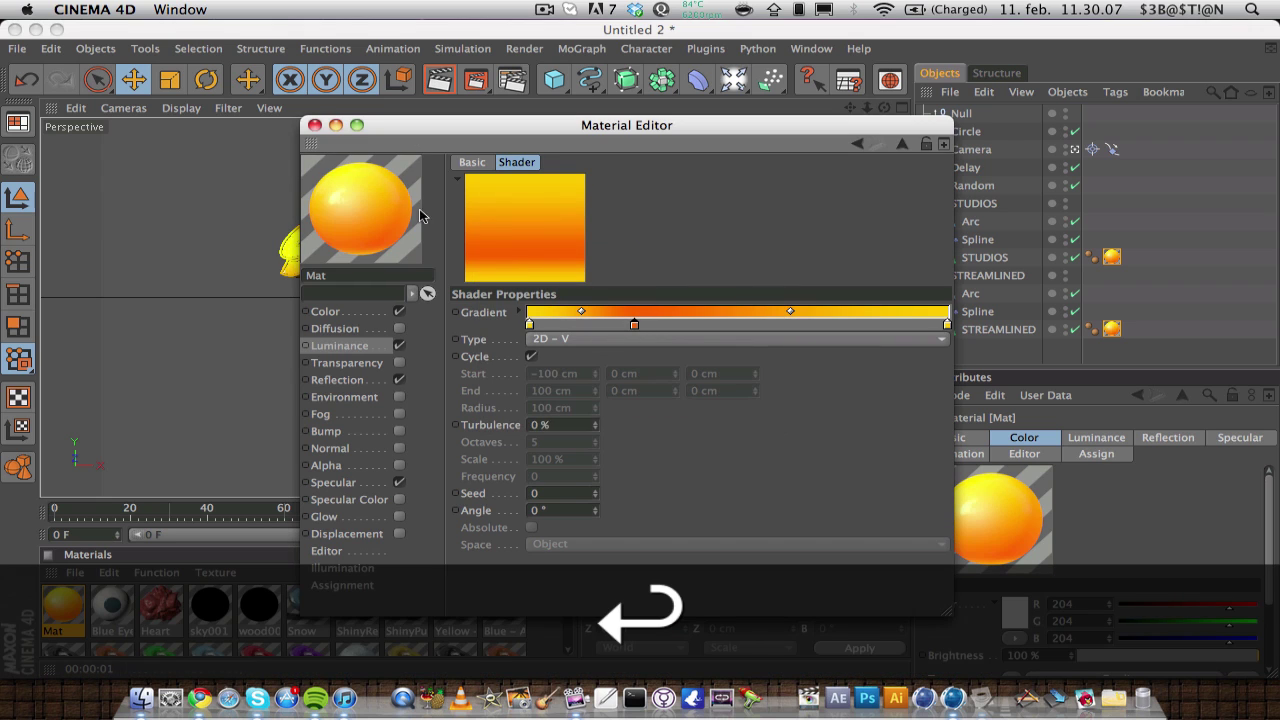
{"action": "left_click", "coordinate": [314, 125]}
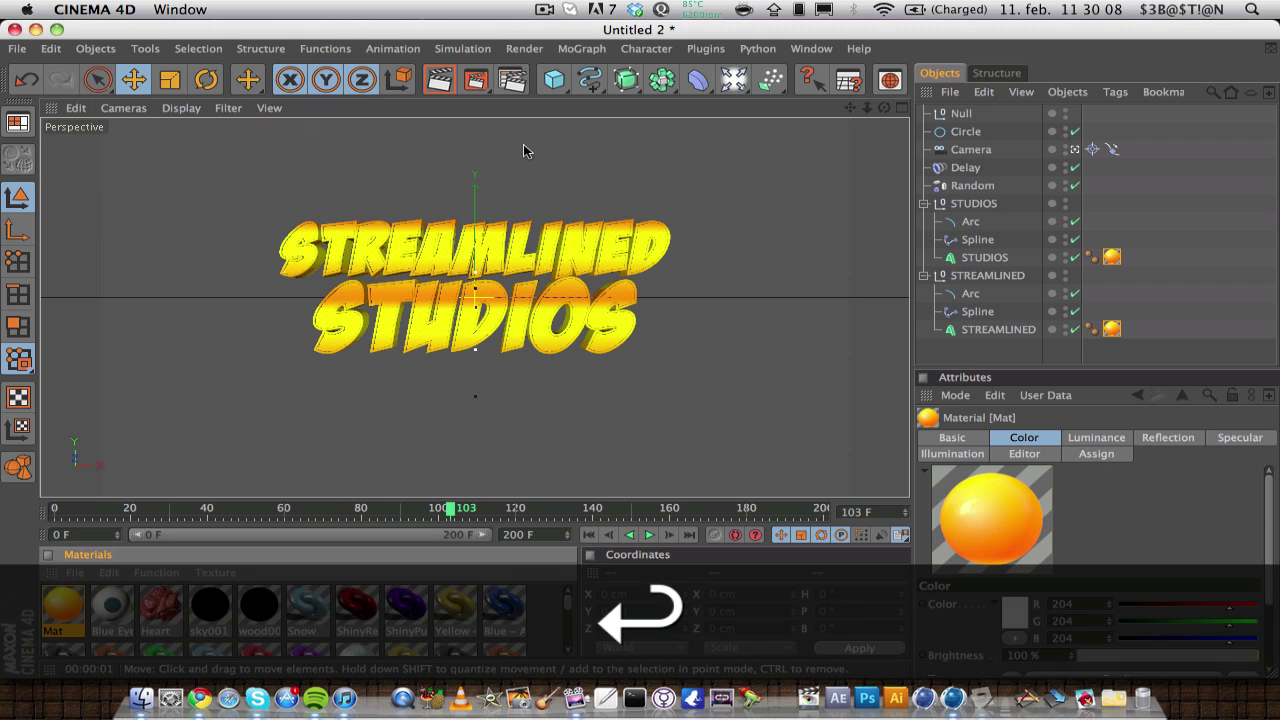
- Make both texture tags Seamless with offsets 24 % U/−32 % V and lengths 304 % U/116 % V, then re-render
{"action": "left_click", "coordinate": [440, 80]}
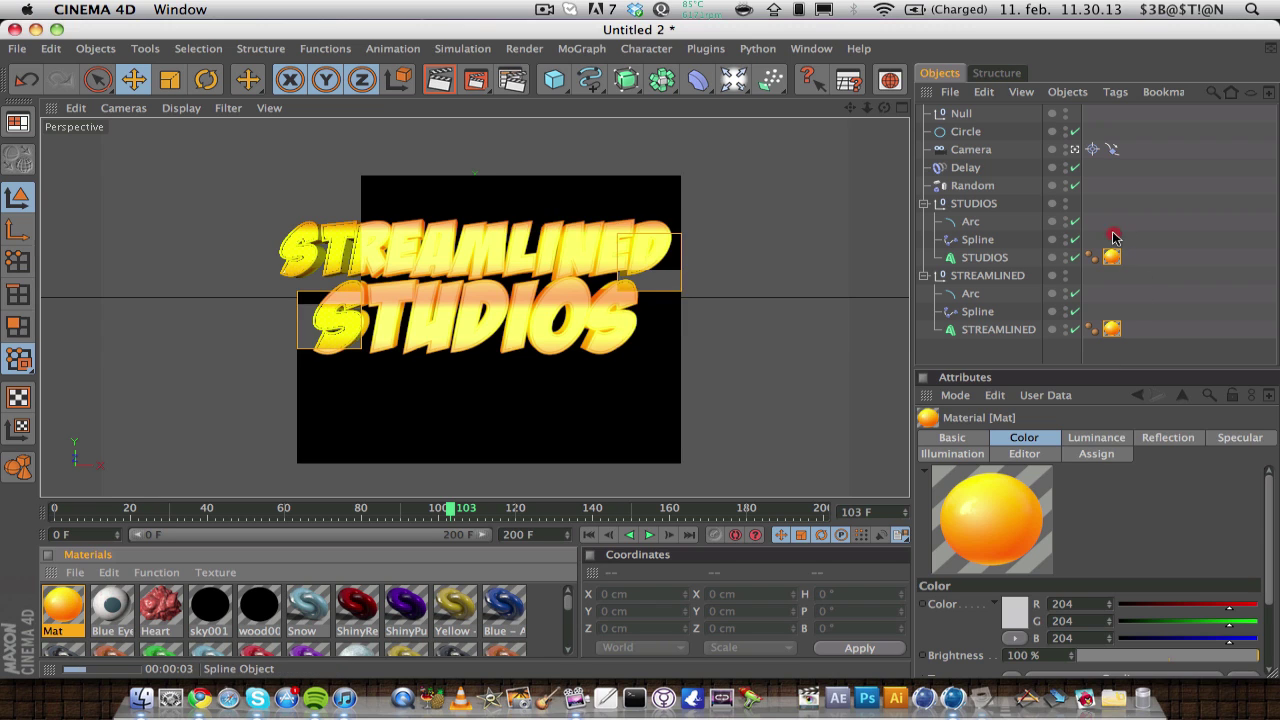
{"action": "left_click_drag", "start_coordinate": [1112, 257], "coordinate": [1110, 347]}
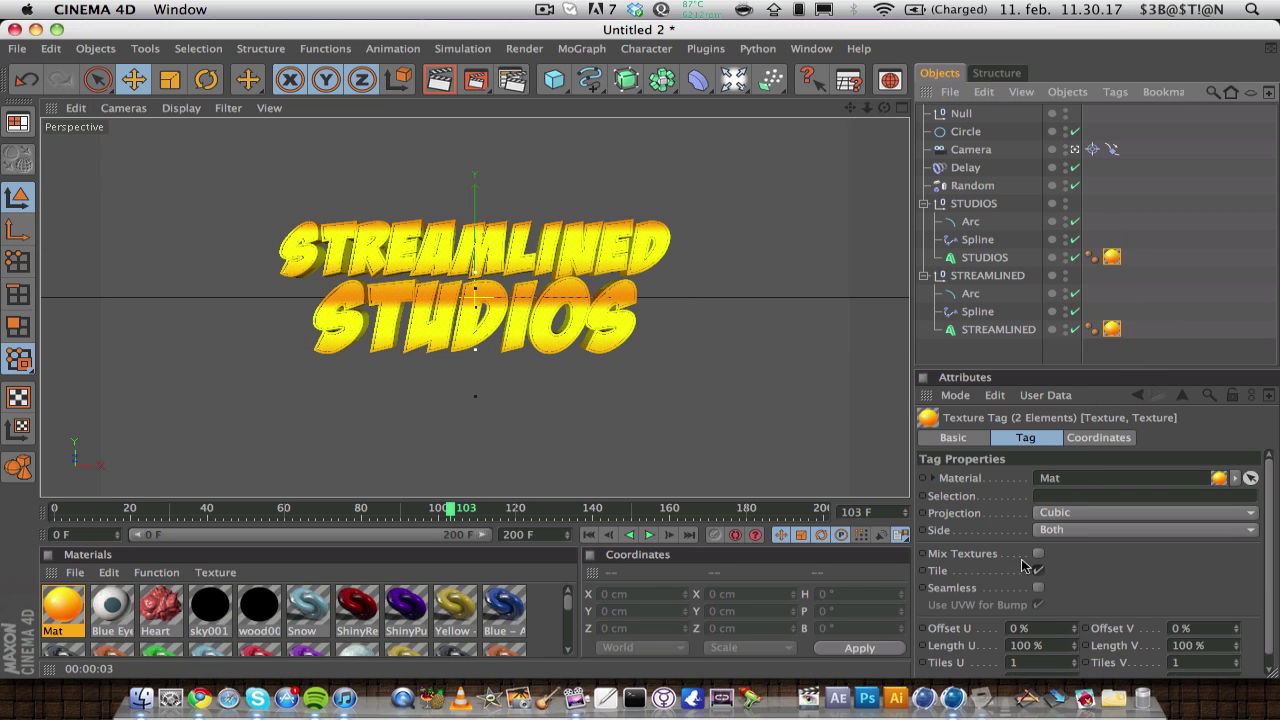
{"action": "left_click", "coordinate": [1038, 588]}
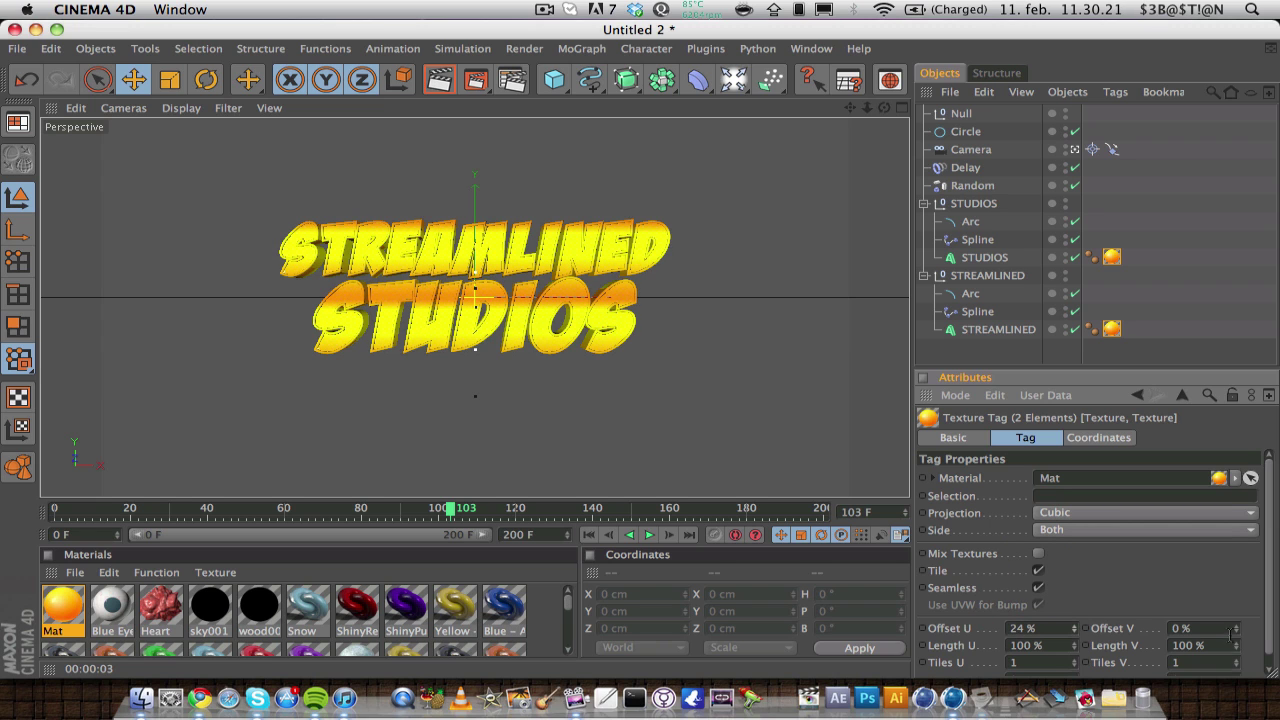
{"action": "mouse_move", "coordinate": [1236, 632]}
{"action": "left_mouse_down"}
{"action": "mouse_move", "coordinate": [1236, 621]}
{"action": "mouse_move", "coordinate": [1236, 676]}
{"action": "mouse_move", "coordinate": [1238, 633]}
{"action": "left_mouse_up"}
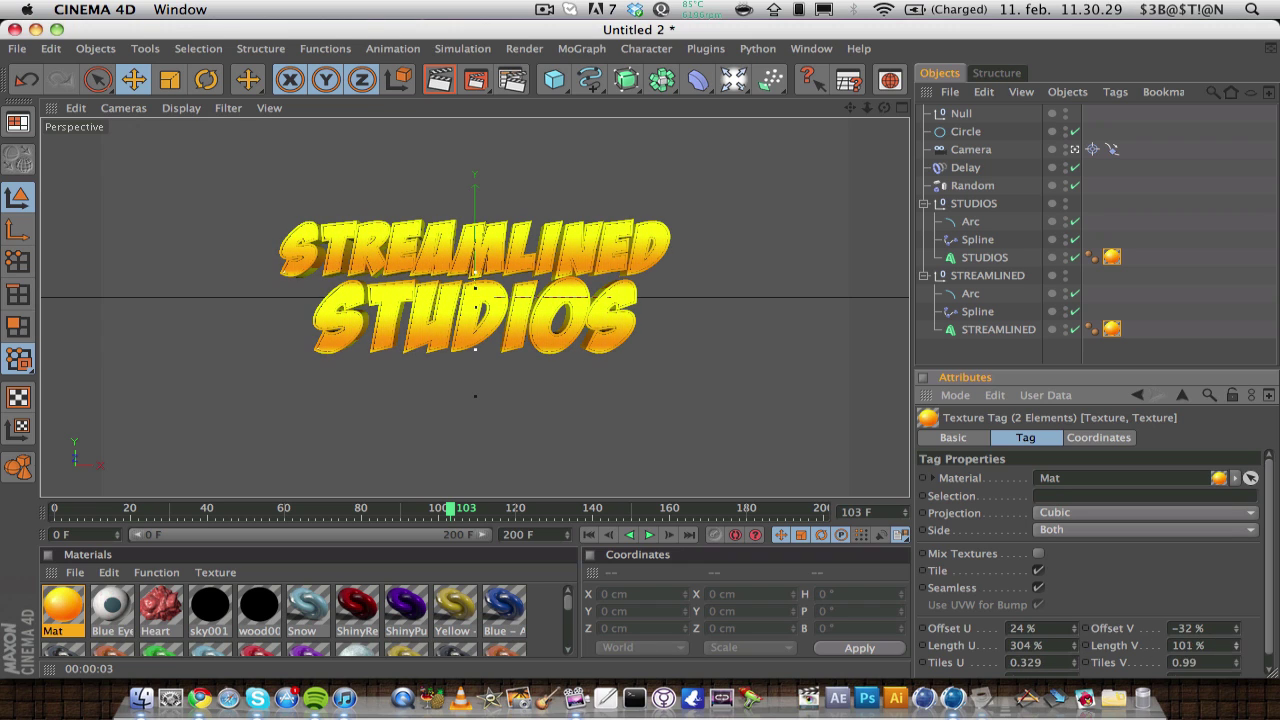
{"action": "mouse_move", "coordinate": [1236, 645]}
{"action": "left_mouse_down"}
{"action": "mouse_move", "coordinate": [1236, 610]}
{"action": "mouse_move", "coordinate": [1236, 634]}
{"action": "left_mouse_up"}
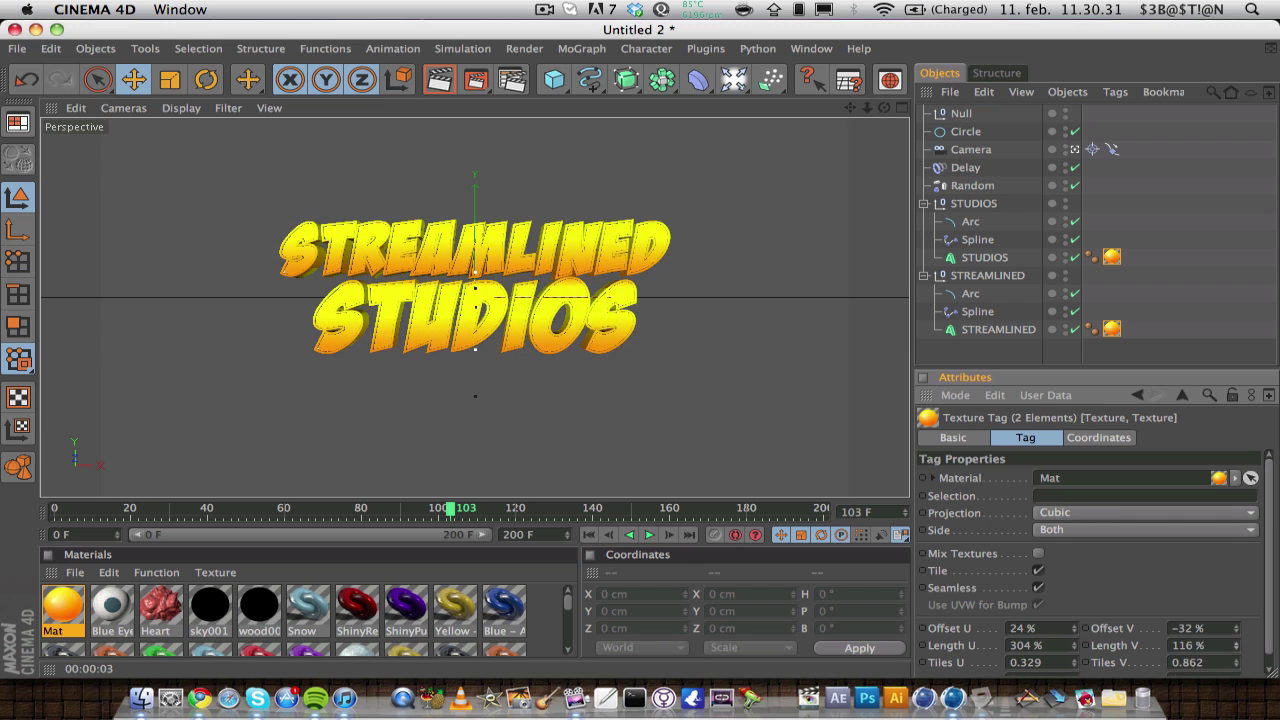
{"action": "left_click", "coordinate": [1208, 297]}
{"action": "key", "text": "super+r"}
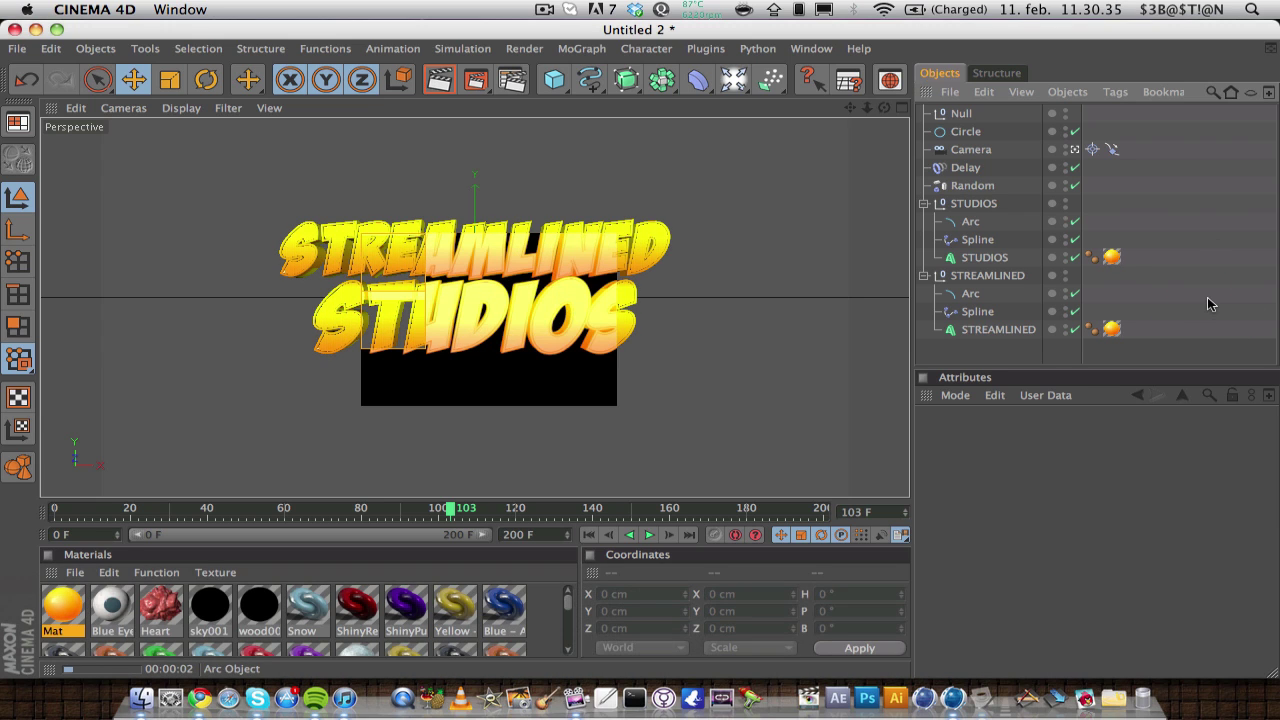
- Create a new material Mat.1 with a pure red base colour
{"action": "left_click", "coordinate": [1195, 304]}
{"action": "left_click", "coordinate": [546, 604]}
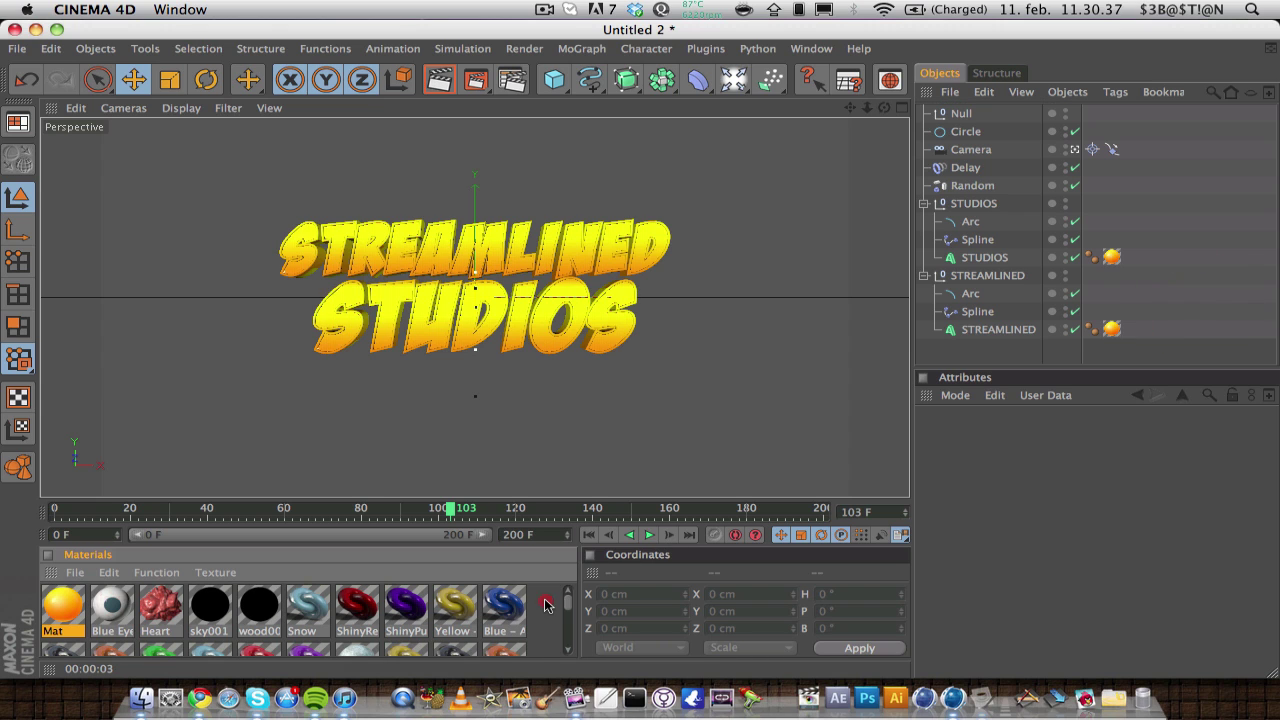
{"action": "double_click", "coordinate": [546, 604]}
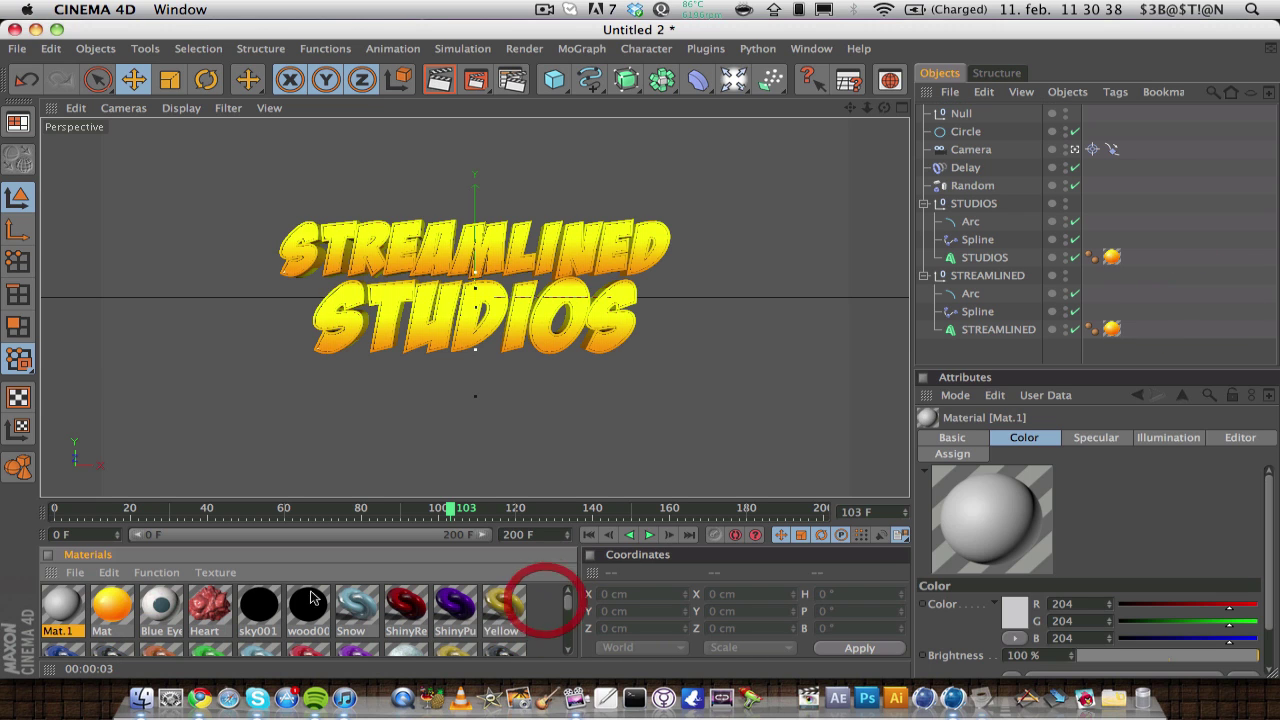
{"action": "double_click", "coordinate": [75, 609]}
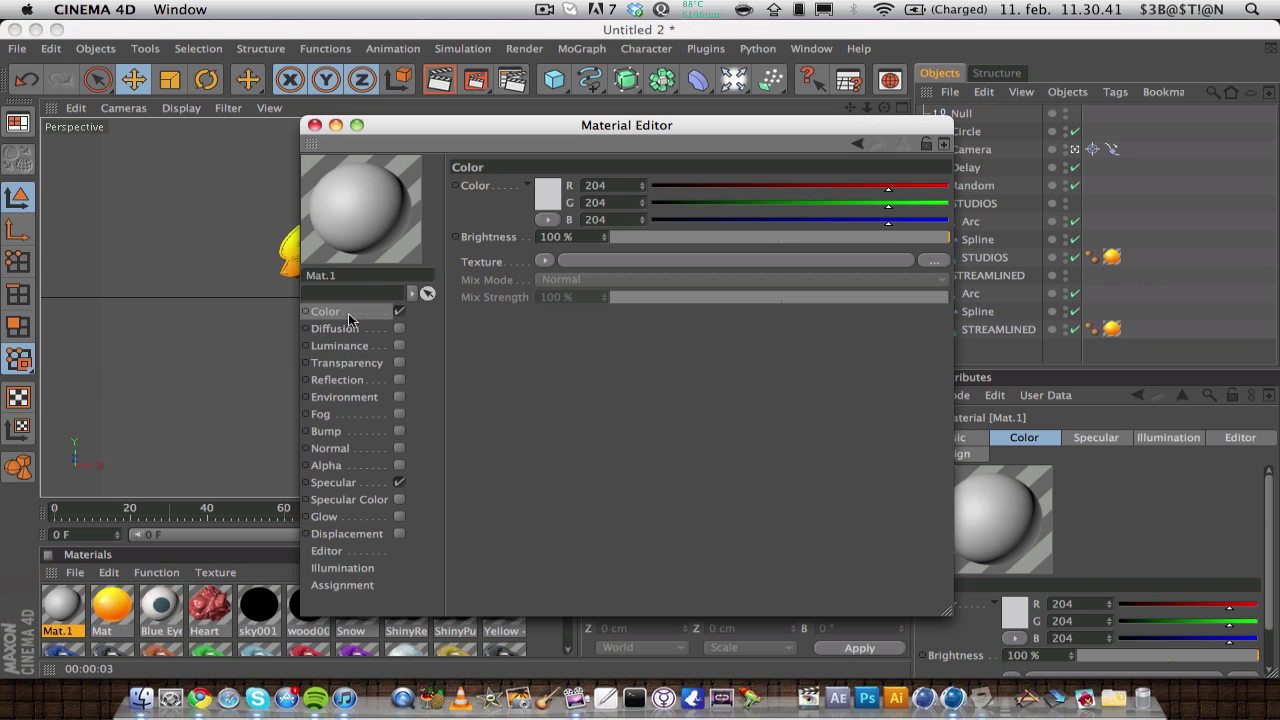
{"action": "left_click", "coordinate": [556, 192]}
{"action": "left_click_drag", "start_coordinate": [540, 175], "coordinate": [731, 70]}
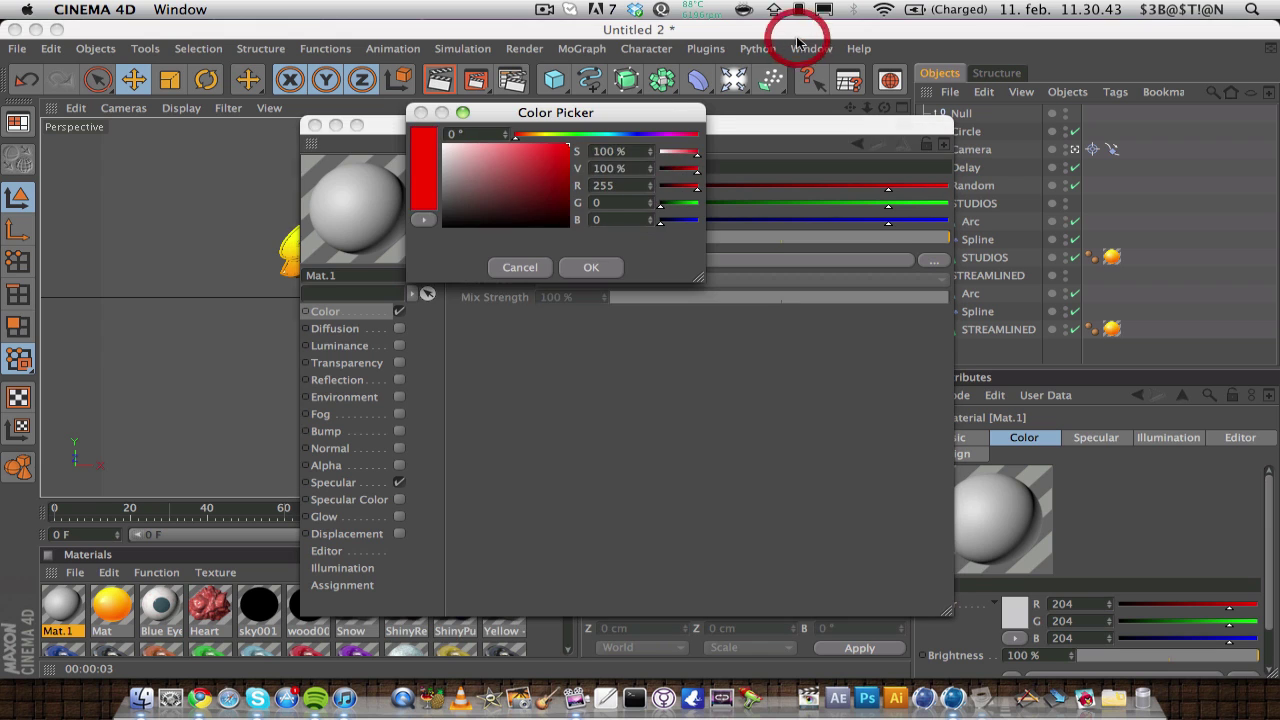
{"action": "key", "text": "Return"}
- Enable red luminance on Mat.1 and turn off its specular highlights
{"action": "left_click", "coordinate": [376, 345]}
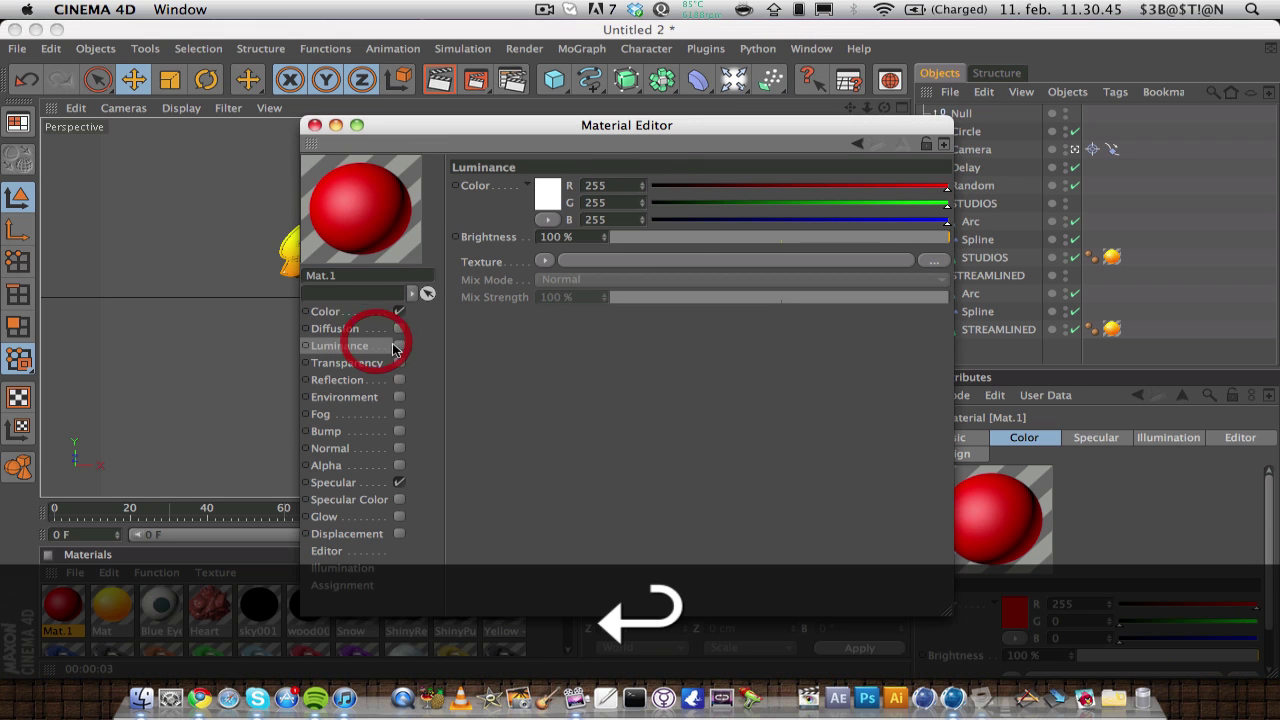
{"action": "left_click", "coordinate": [399, 346]}
{"action": "left_click", "coordinate": [548, 192]}
{"action": "left_click_drag", "start_coordinate": [500, 150], "coordinate": [763, 37]}
{"action": "key", "text": "Return"}
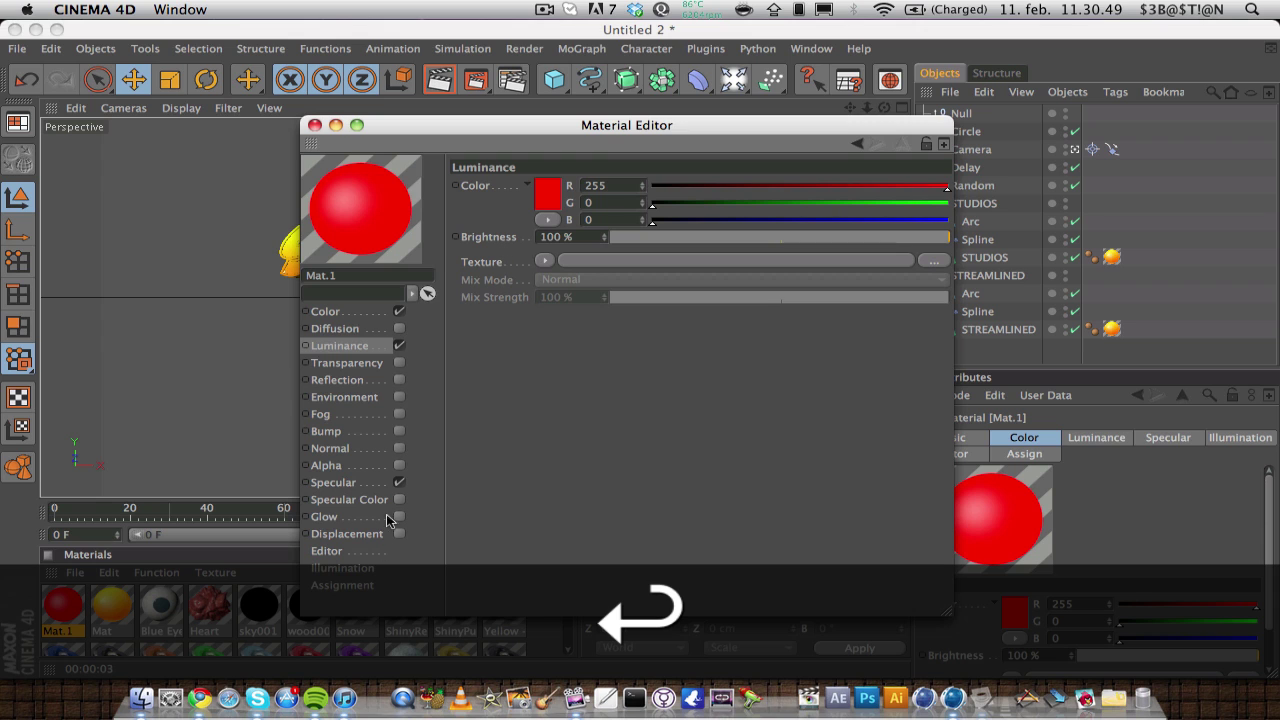
{"action": "left_click", "coordinate": [400, 484]}
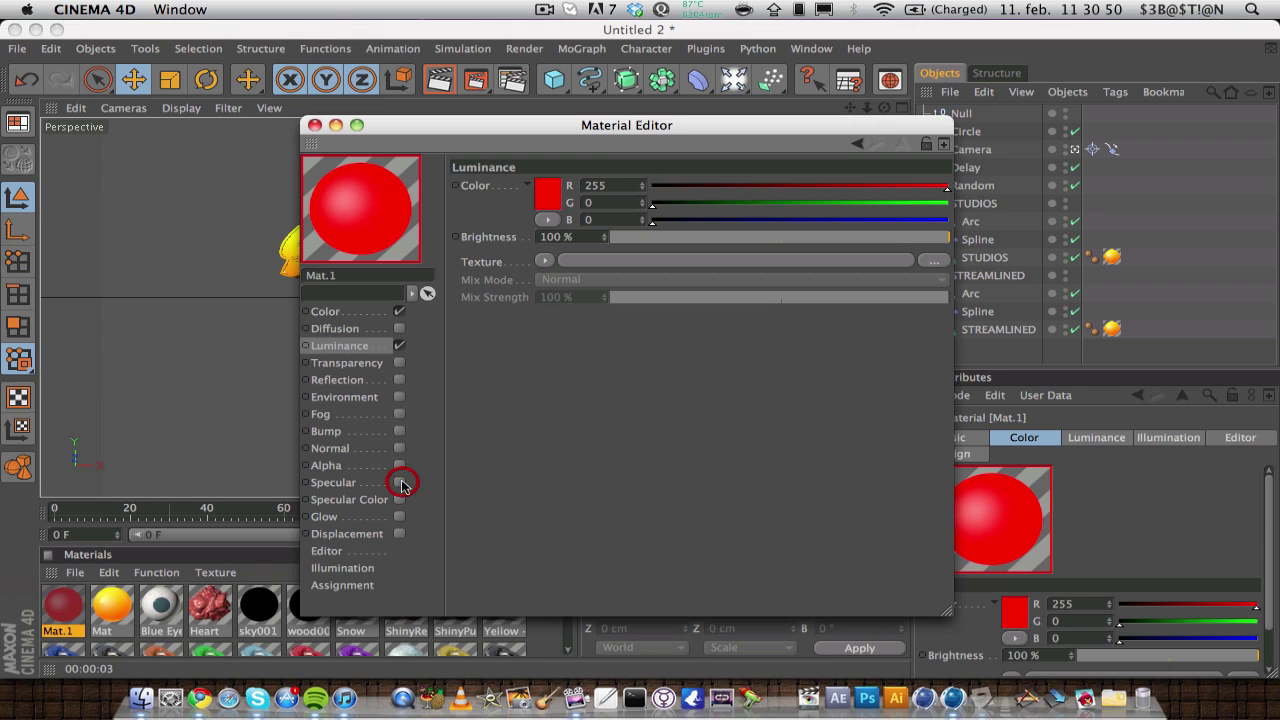
- Enable a Fresnel reflection on Mat.1 with 5% brightness and 10% mix strength
{"action": "left_click", "coordinate": [399, 380]}
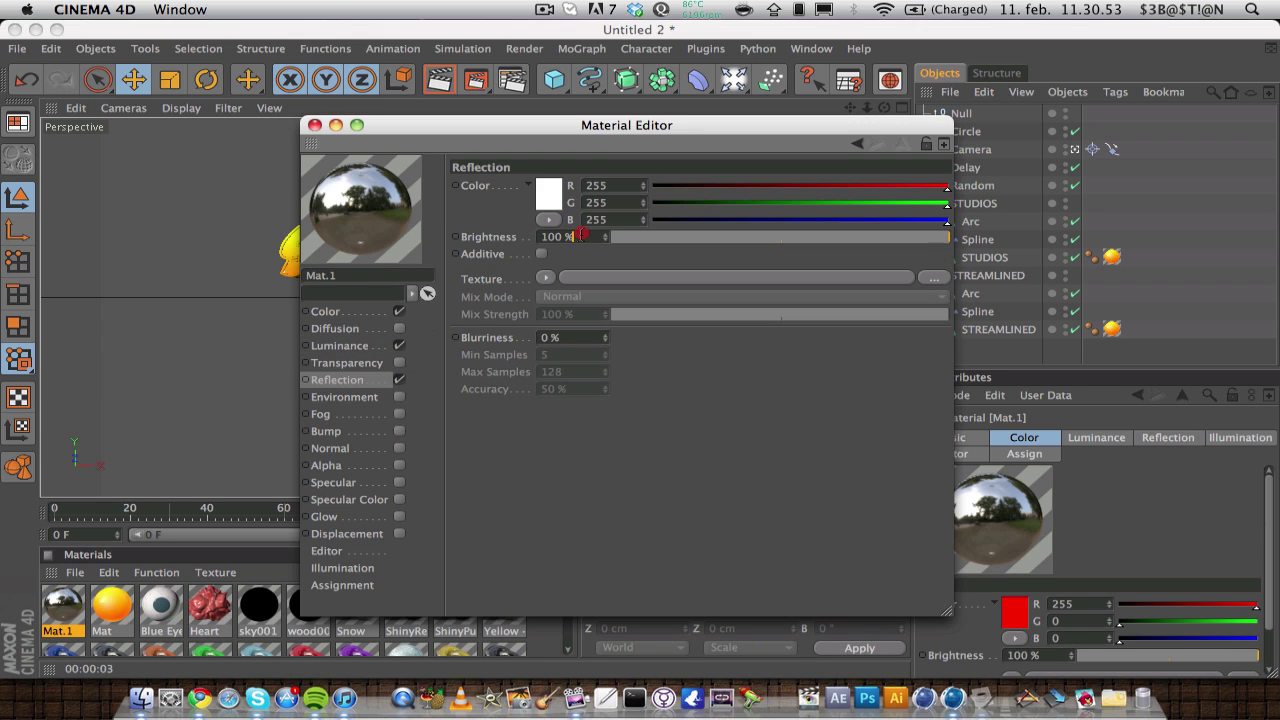
{"action": "left_click", "coordinate": [546, 278]}
{"action": "left_click", "coordinate": [568, 442]}
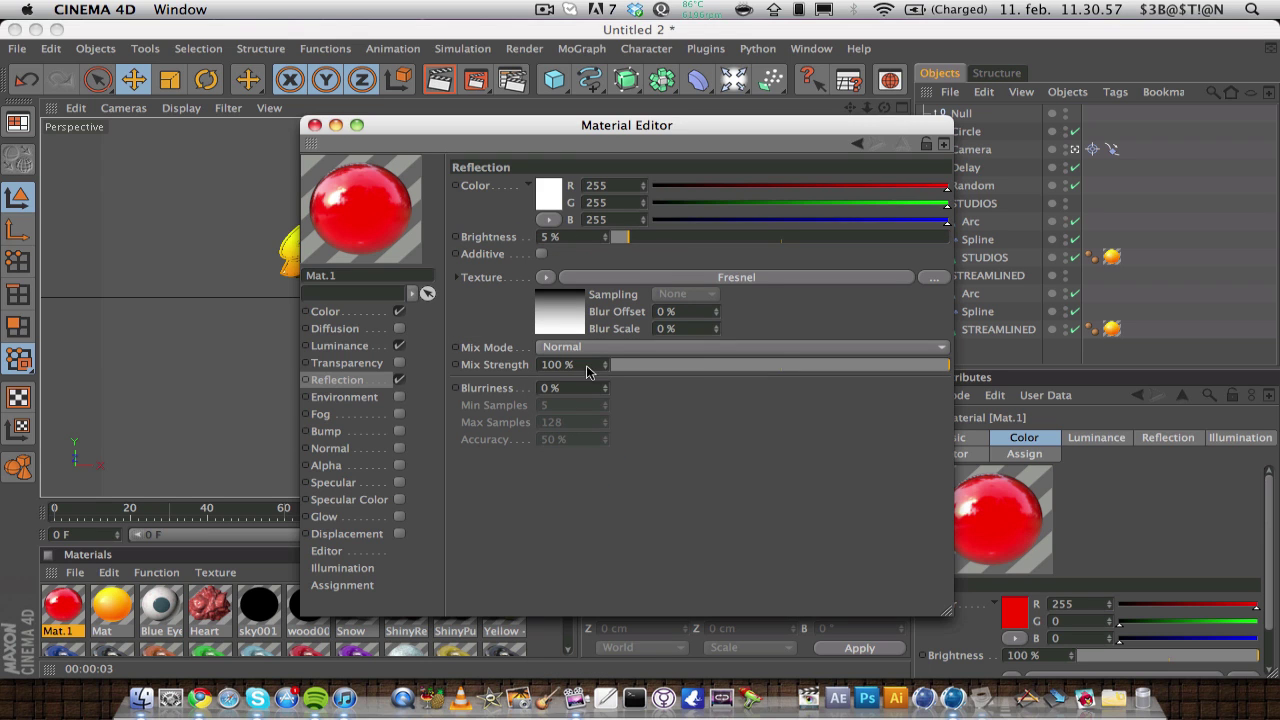
{"action": "type", "text": "10"}
{"action": "key", "text": "Return"}
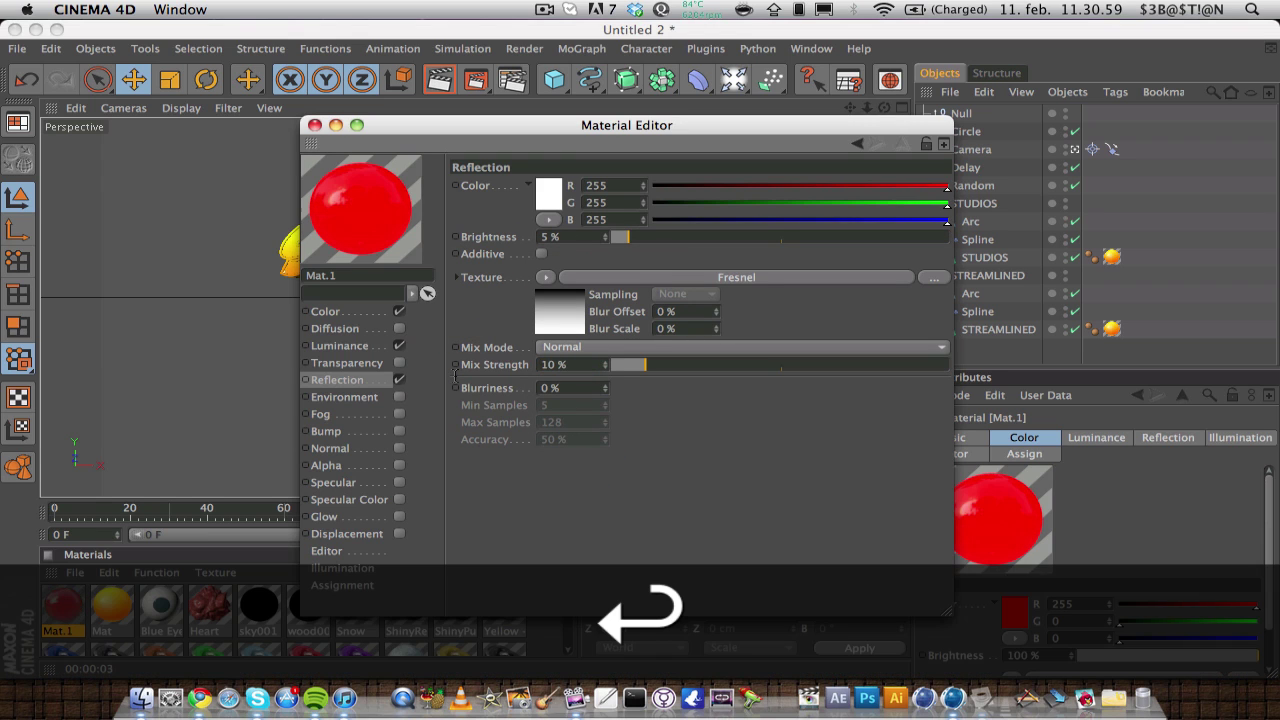
{"action": "left_click", "coordinate": [315, 125]}
- Apply Mat.1 to both the STREAMLINED and STUDIOS text objects
{"action": "left_click", "coordinate": [998, 329]}
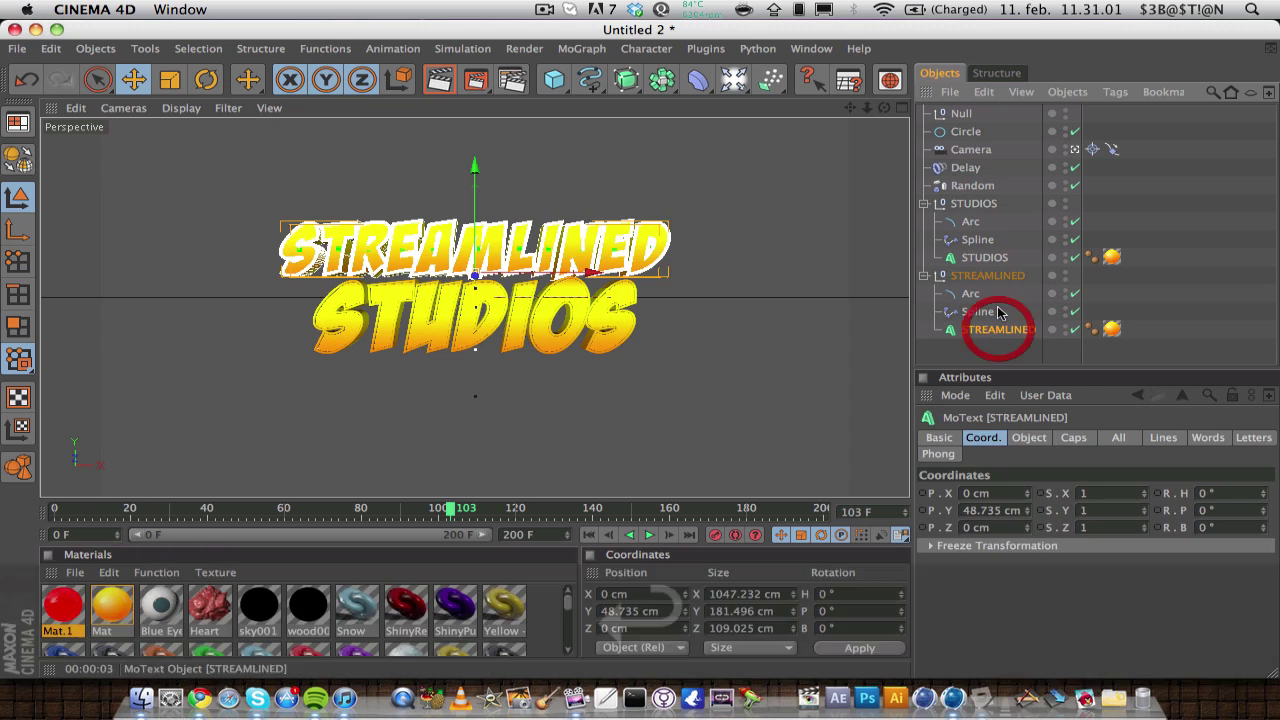
{"action": "left_click", "coordinate": [998, 262], "text": "super"}
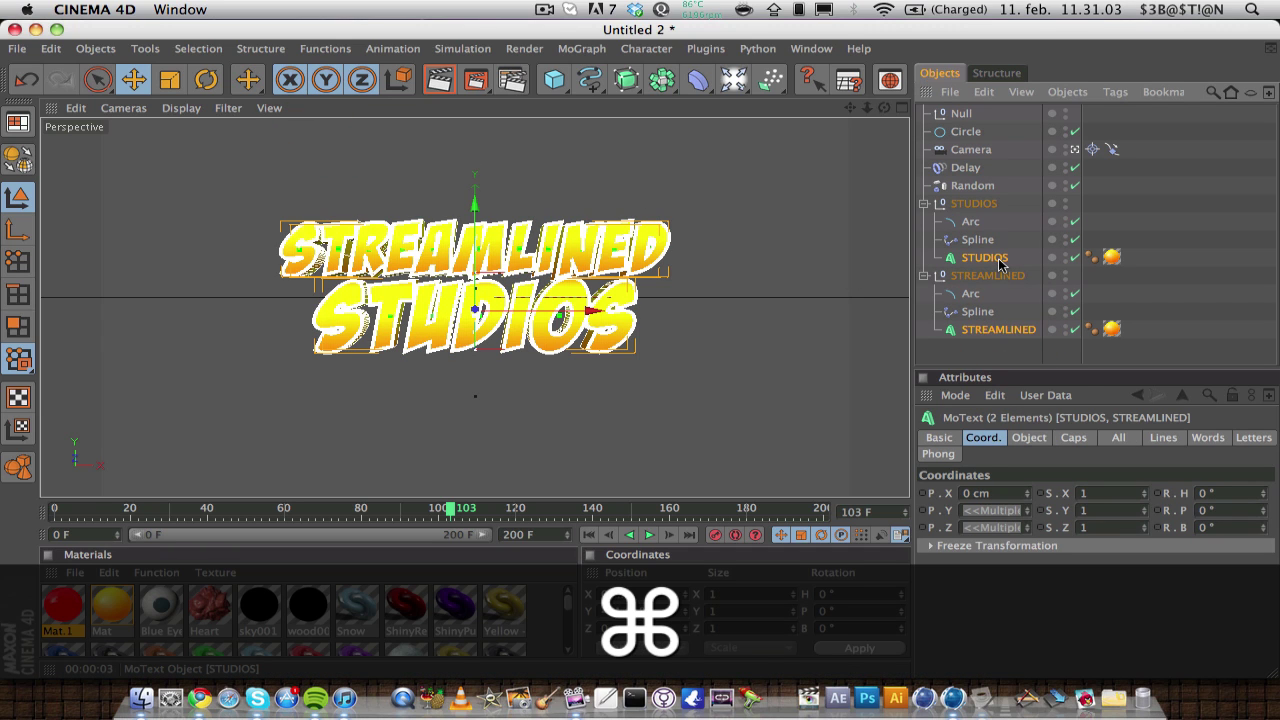
{"action": "right_click", "coordinate": [65, 603]}
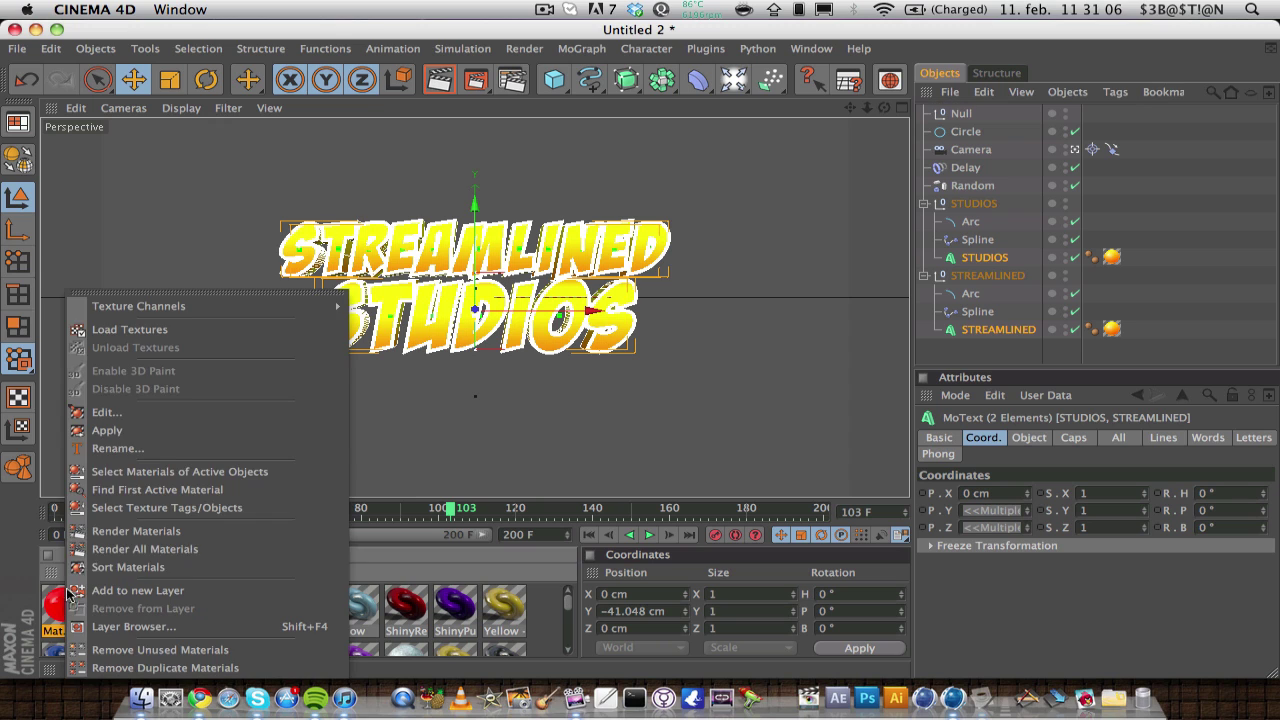
{"action": "left_click", "coordinate": [130, 438]}
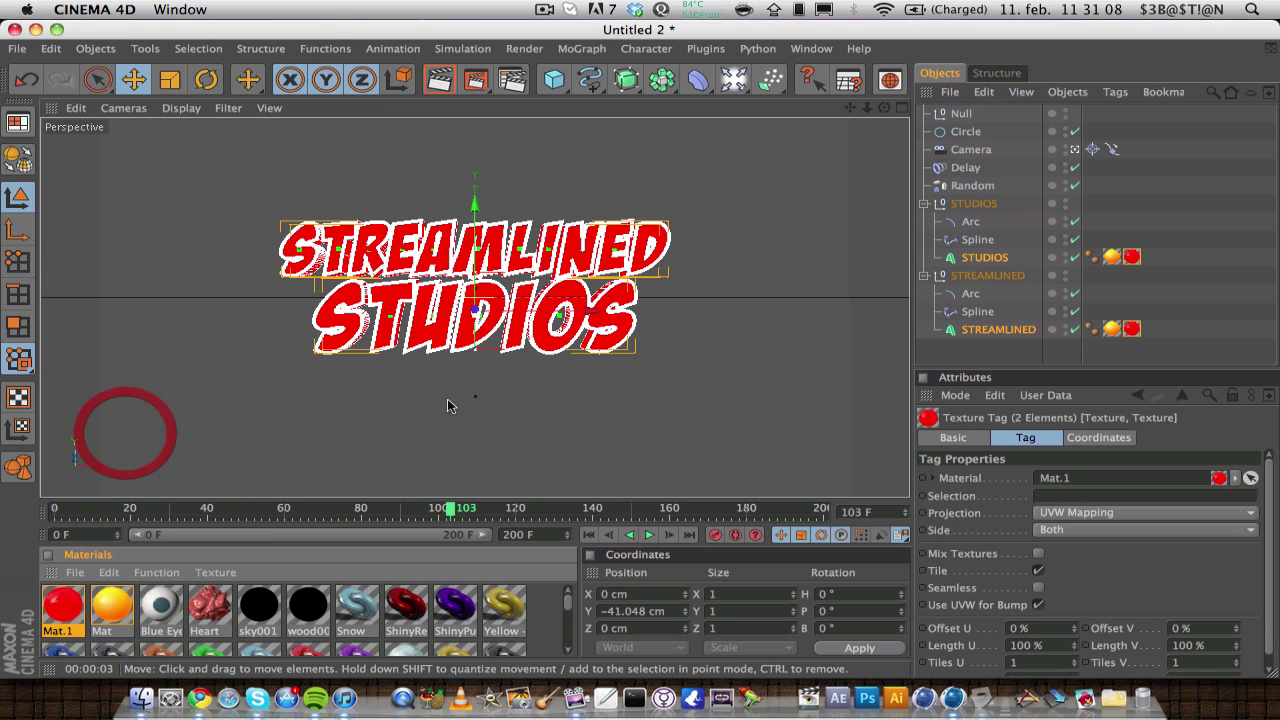
- Limit the gradient texture tag to selection R1 for red edges, then play the animation
{"action": "left_click", "coordinate": [1054, 497]}
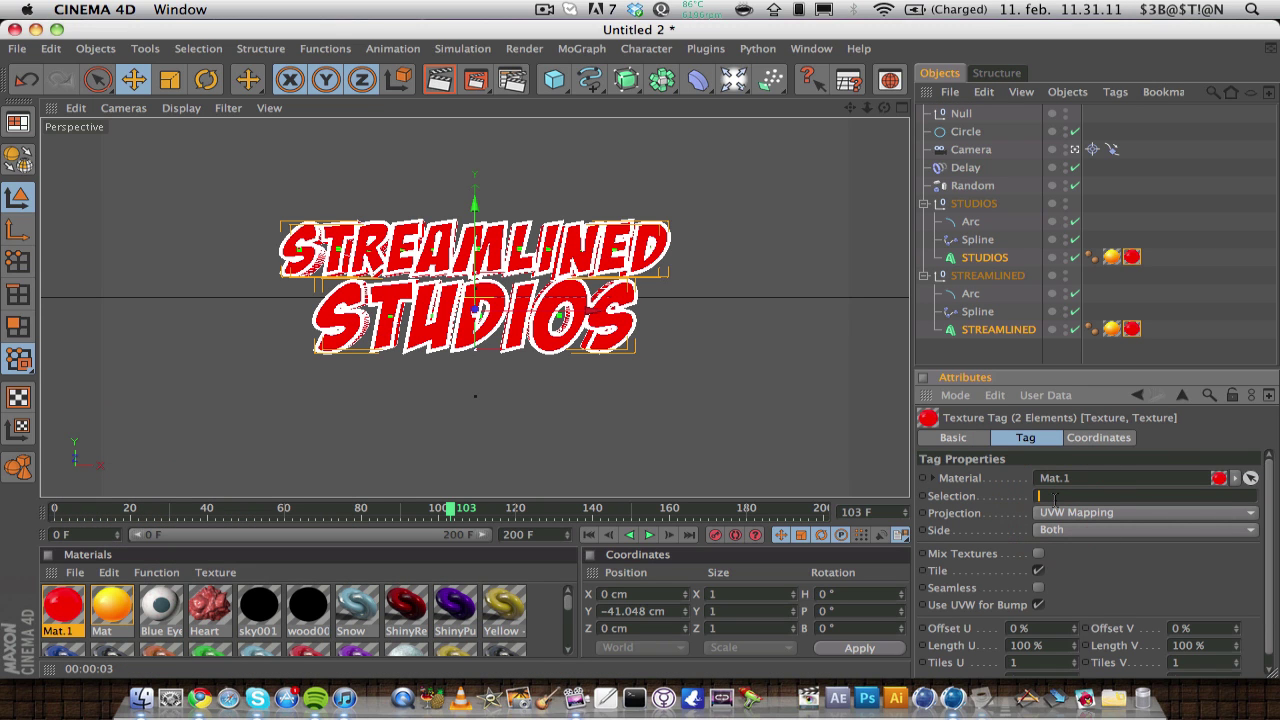
{"action": "left_click", "coordinate": [562, 8]}
{"action": "left_click", "coordinate": [580, 40]}
{"action": "key", "text": "shift"}
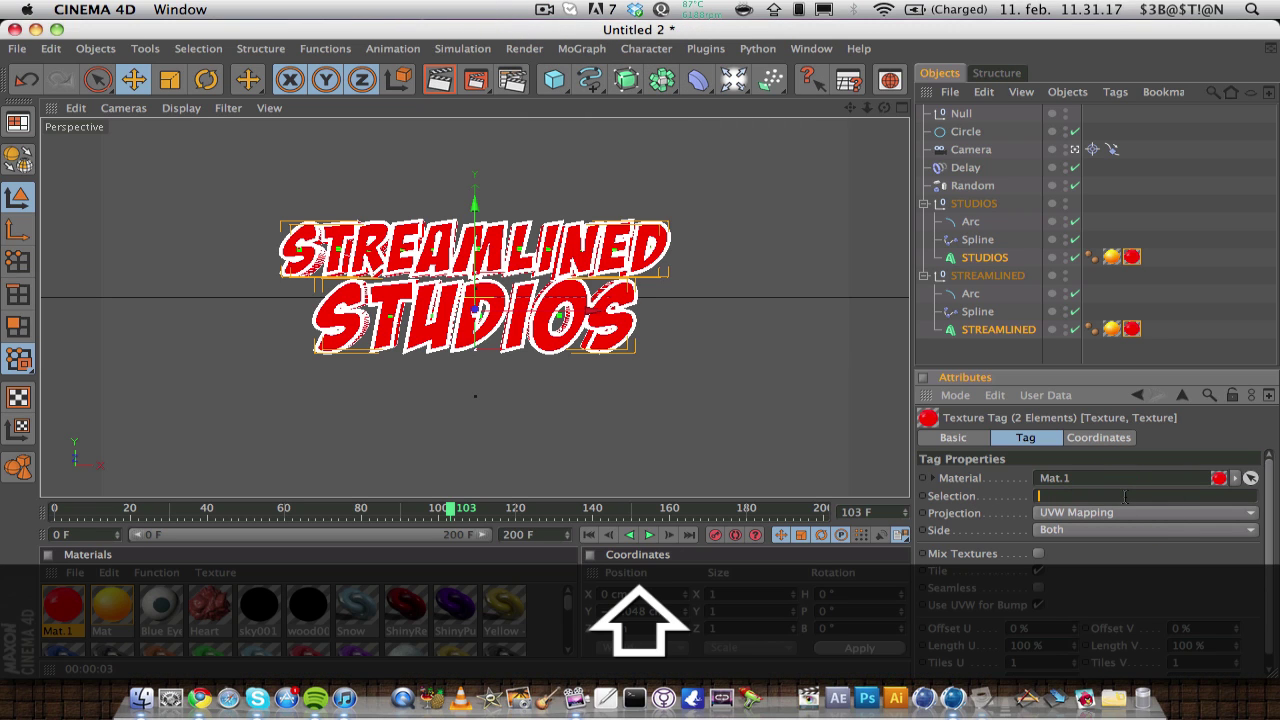
{"action": "key", "text": "Return"}
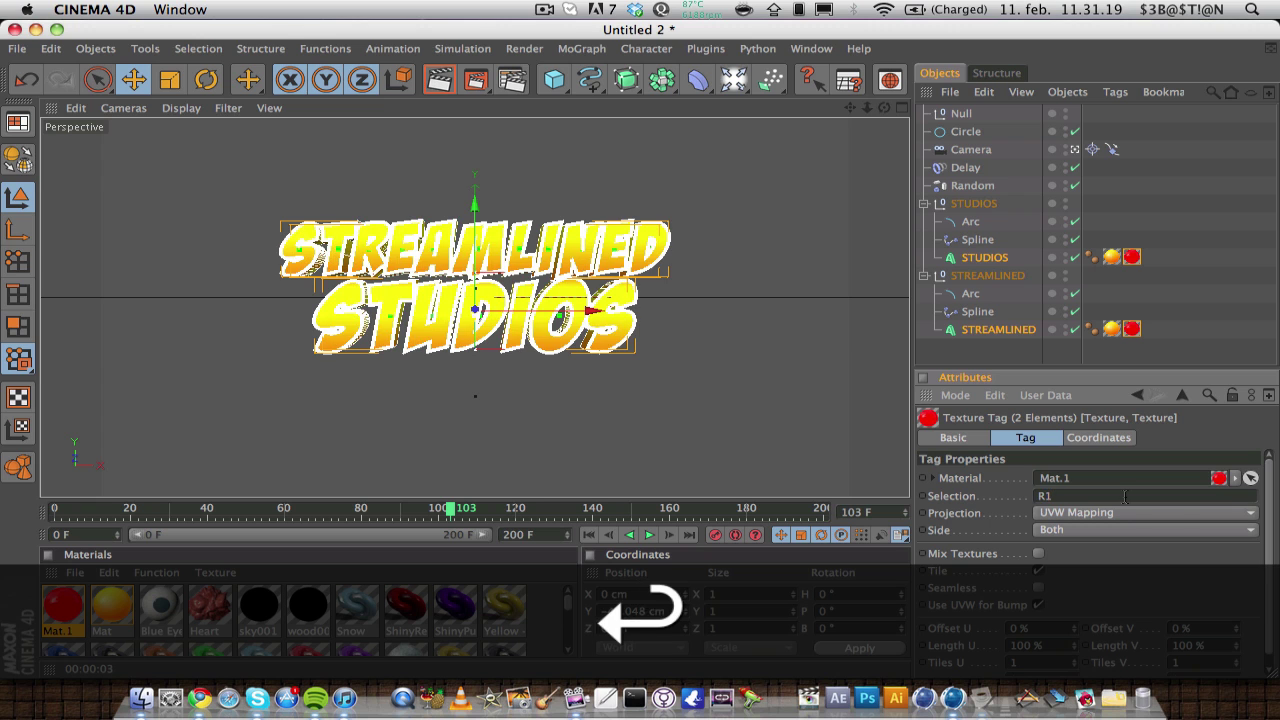
{"action": "left_click", "coordinate": [1255, 288]}
{"action": "left_click", "coordinate": [589, 535]}
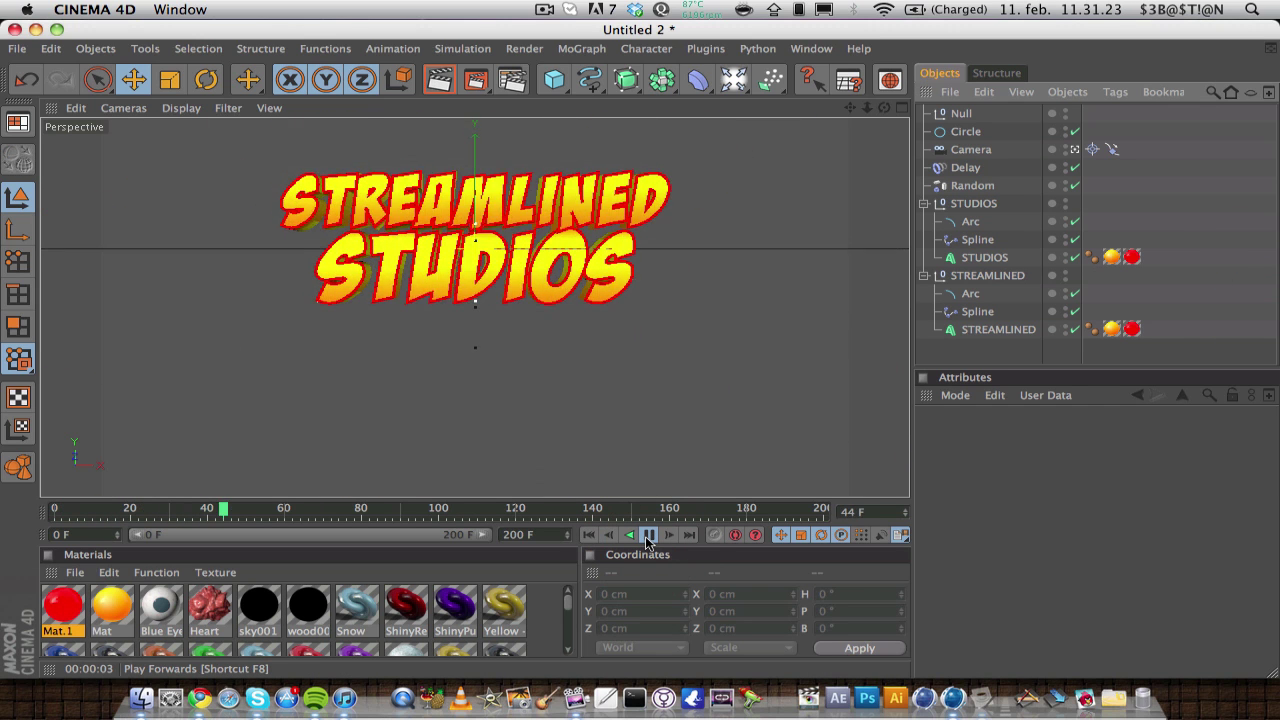
- Add a Plane at frame 0, pitch it 90° upright and scale it to about 3359 × 4613 cm
{"action": "left_click", "coordinate": [646, 541]}
{"action": "left_click", "coordinate": [589, 535]}
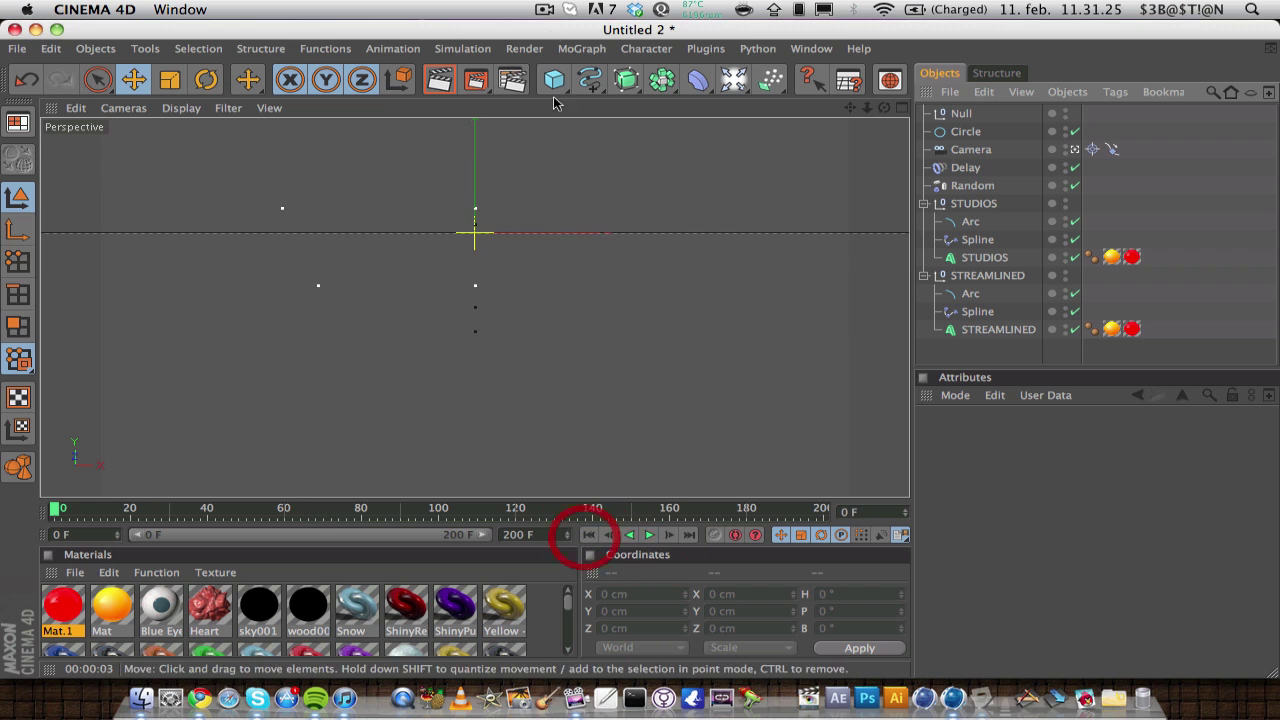
{"action": "left_click_drag", "start_coordinate": [547, 85], "coordinate": [732, 163]}
{"action": "left_click", "coordinate": [206, 79]}
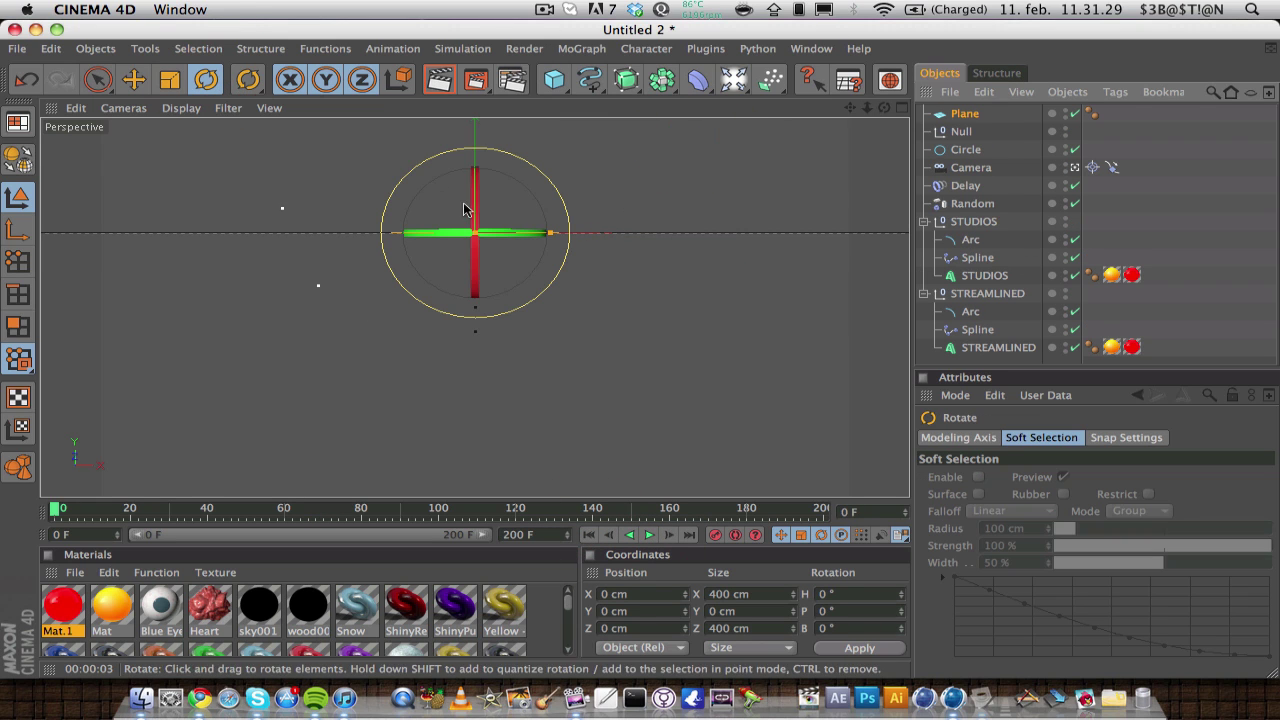
{"action": "left_click_drag", "start_coordinate": [475, 208], "coordinate": [474, 282], "text": "shift"}
{"action": "left_click_drag", "start_coordinate": [556, 244], "coordinate": [905, 240]}
{"action": "left_click_drag", "start_coordinate": [476, 170], "coordinate": [476, 120]}
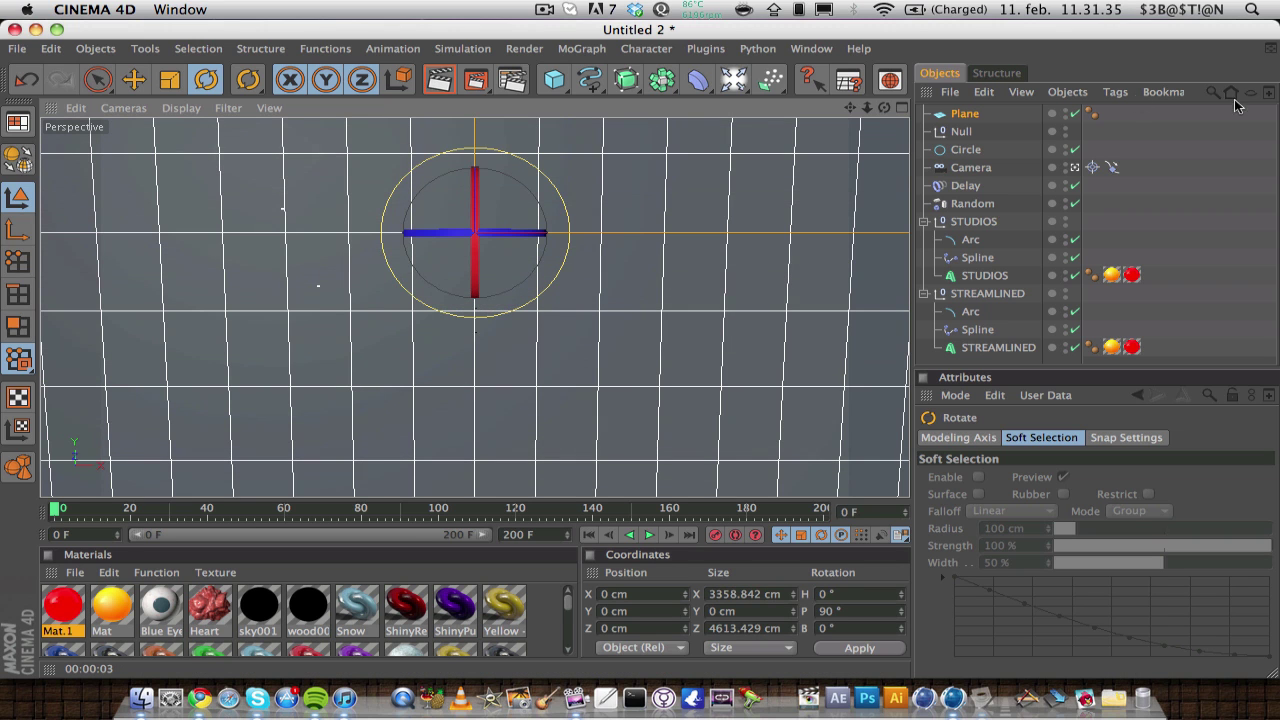
{"action": "left_click", "coordinate": [1216, 198]}
- Create Mat.2 and give its Color channel a Gradient texture of type 2D - V
{"action": "double_click", "coordinate": [540, 612]}
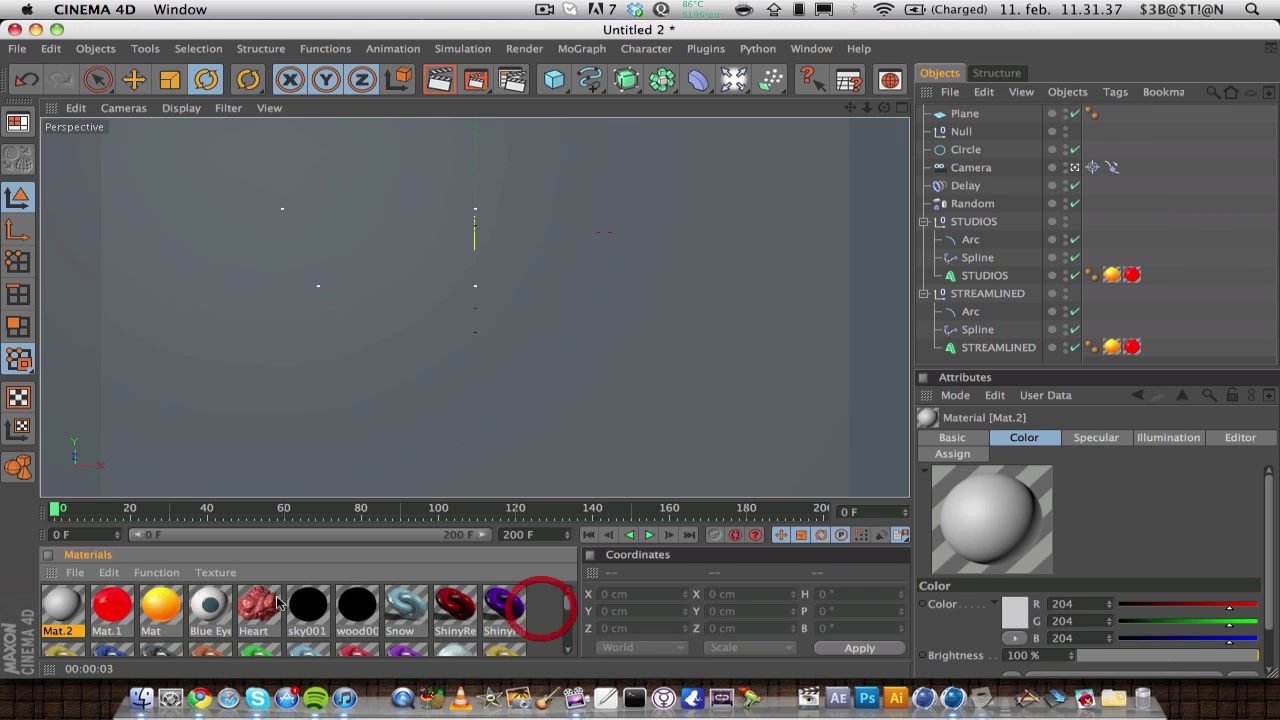
{"action": "double_click", "coordinate": [63, 617]}
{"action": "left_click", "coordinate": [350, 313]}
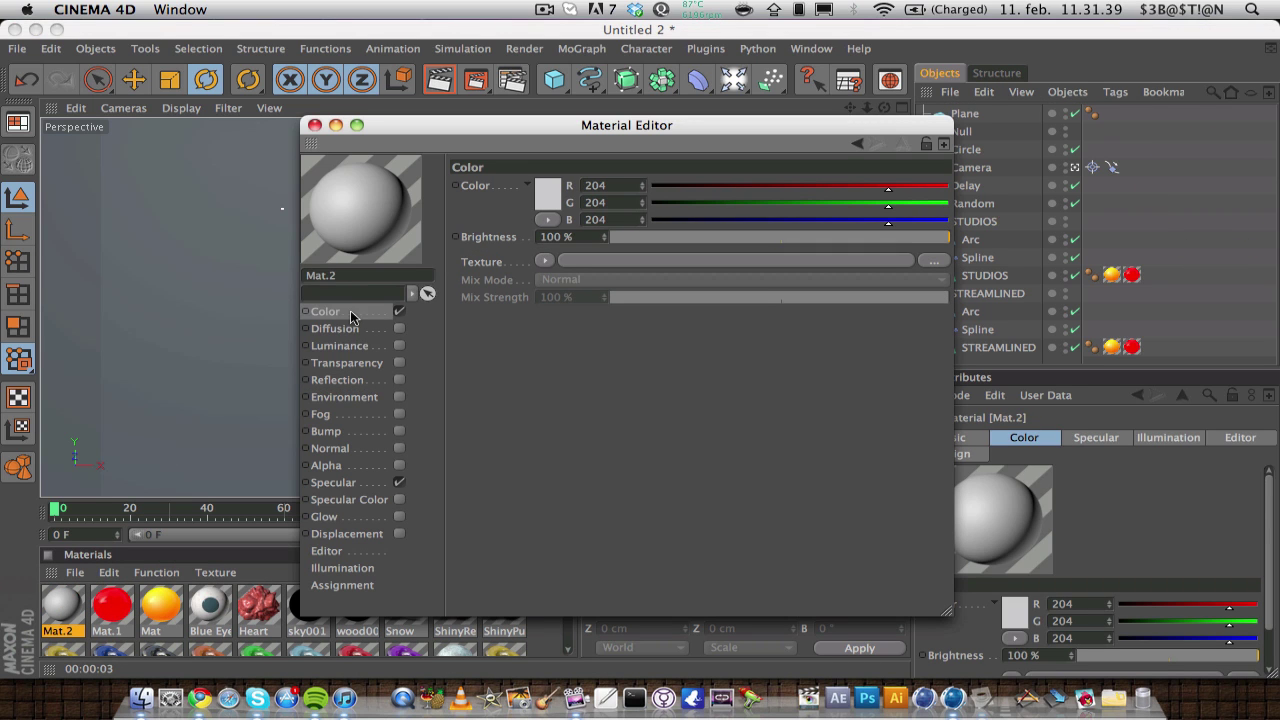
{"action": "left_click", "coordinate": [544, 260]}
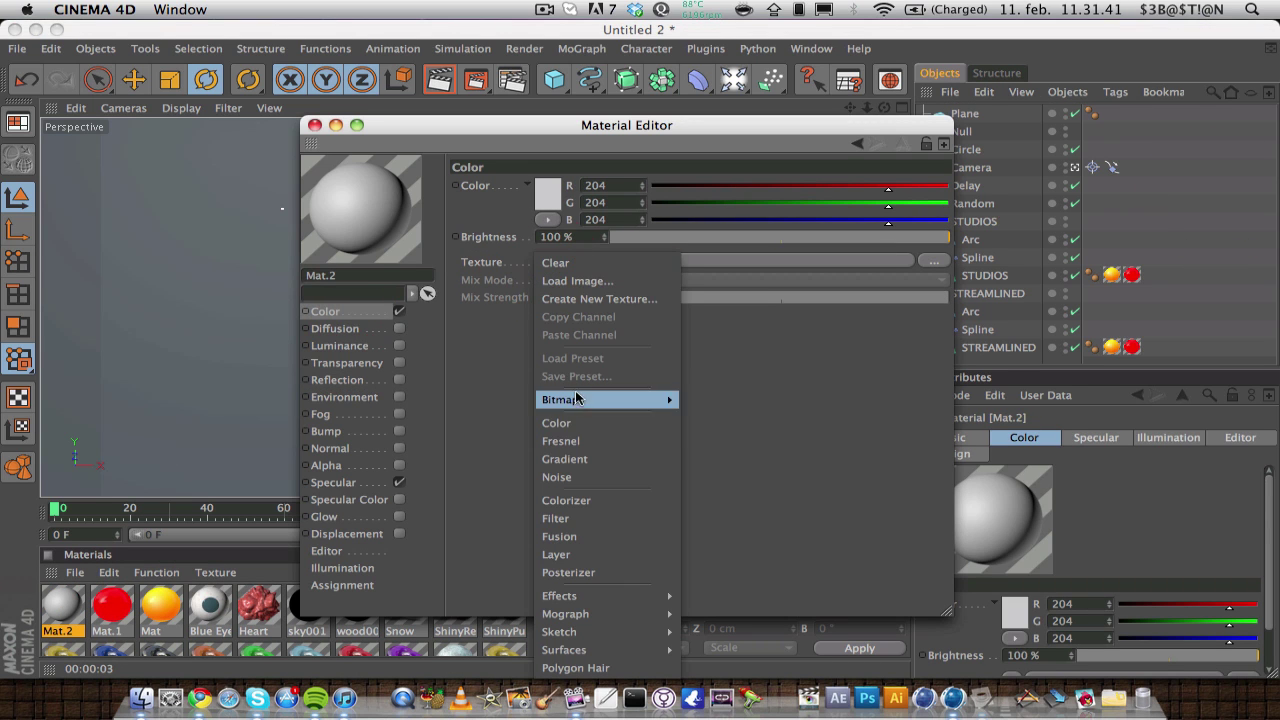
{"action": "left_click", "coordinate": [583, 458]}
{"action": "left_click", "coordinate": [543, 9]}
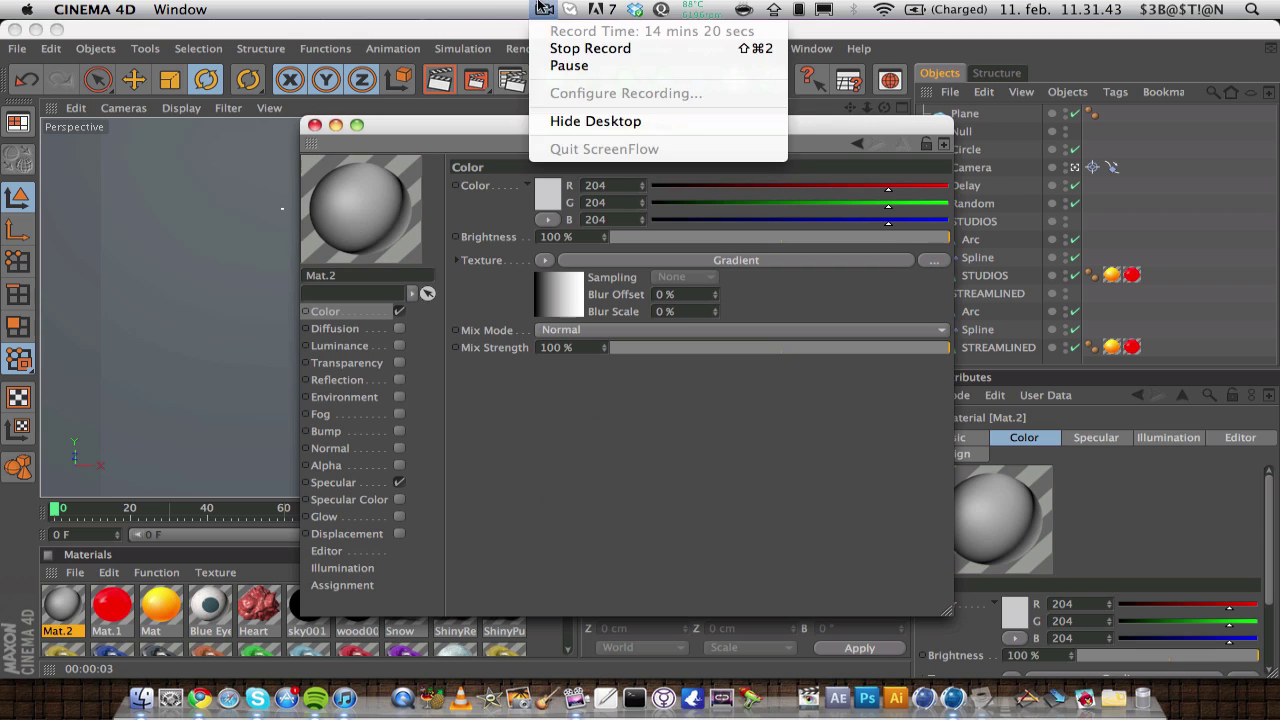
{"action": "left_click", "coordinate": [554, 237]}
{"action": "left_click", "coordinate": [553, 320]}
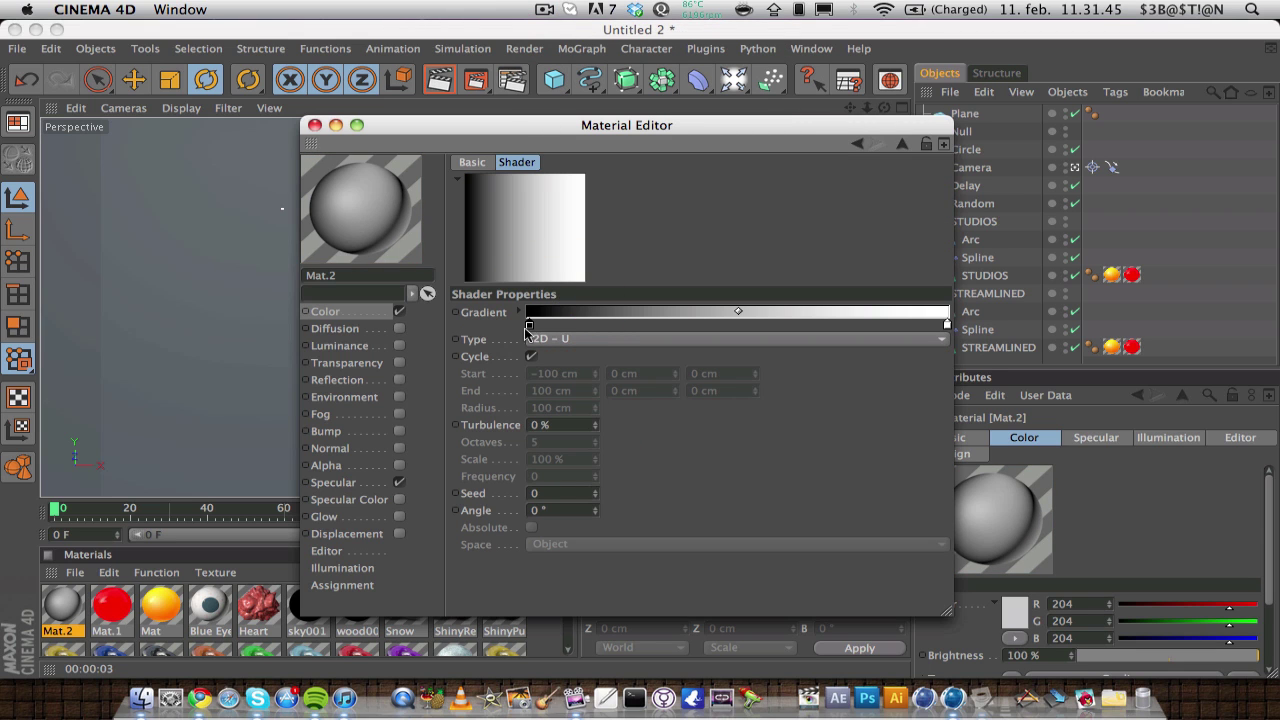
{"action": "left_click", "coordinate": [533, 338]}
{"action": "left_click", "coordinate": [545, 377]}
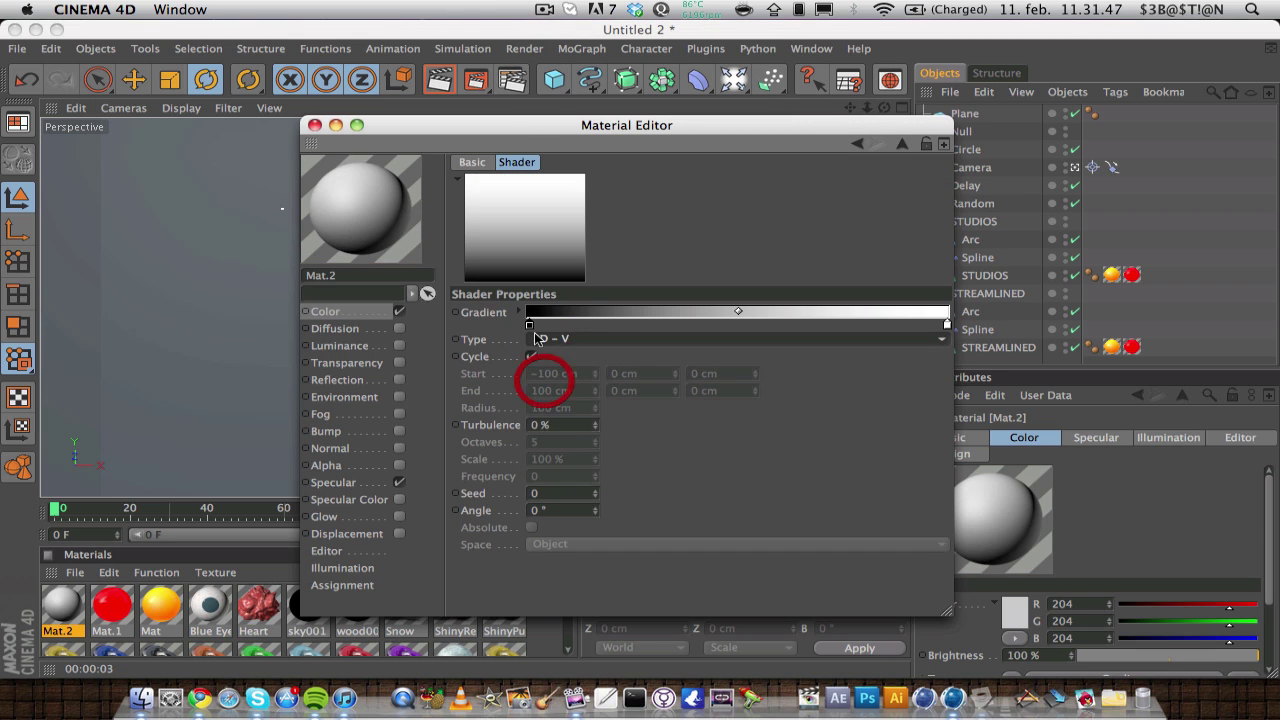
- Set the gradient's left knot to green and right knot to yellow
{"action": "double_click", "coordinate": [531, 329]}
{"action": "left_click", "coordinate": [537, 272]}
{"action": "left_click_drag", "start_coordinate": [528, 290], "coordinate": [551, 330]}
{"action": "key", "text": "Return"}
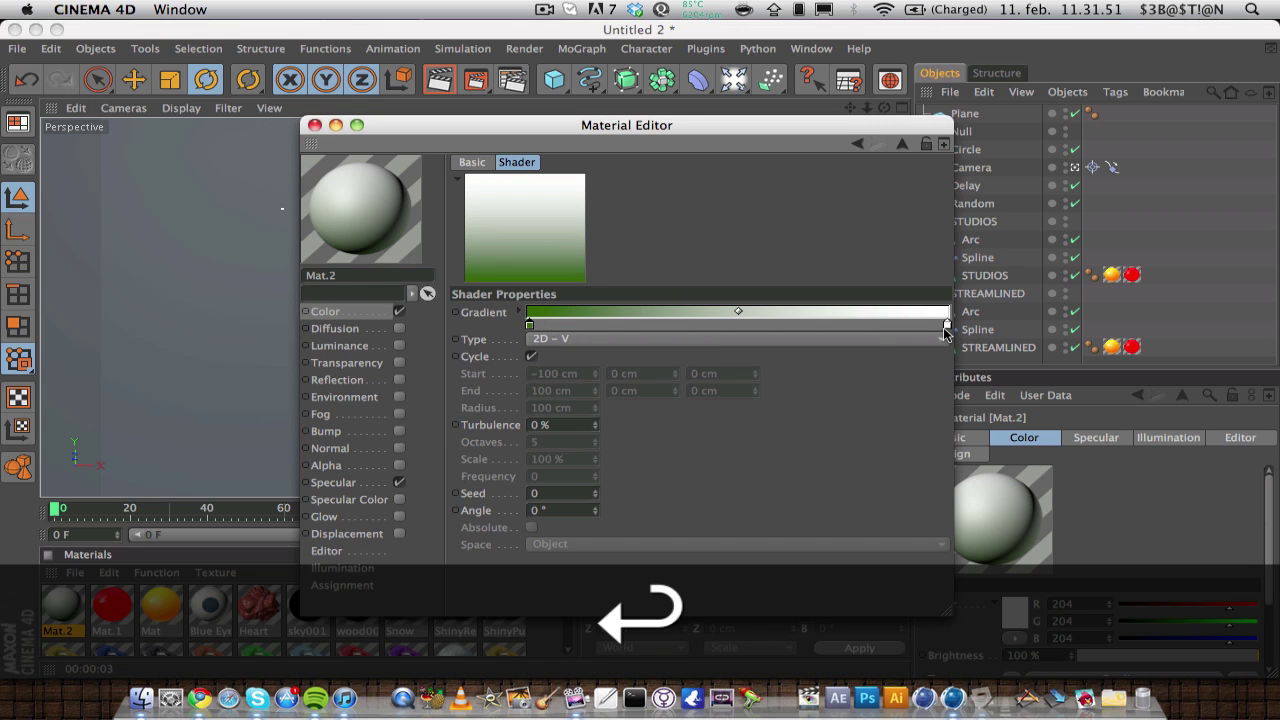
{"action": "double_click", "coordinate": [947, 325]}
{"action": "left_click_drag", "start_coordinate": [957, 323], "coordinate": [960, 279]}
{"action": "left_click", "coordinate": [938, 268]}
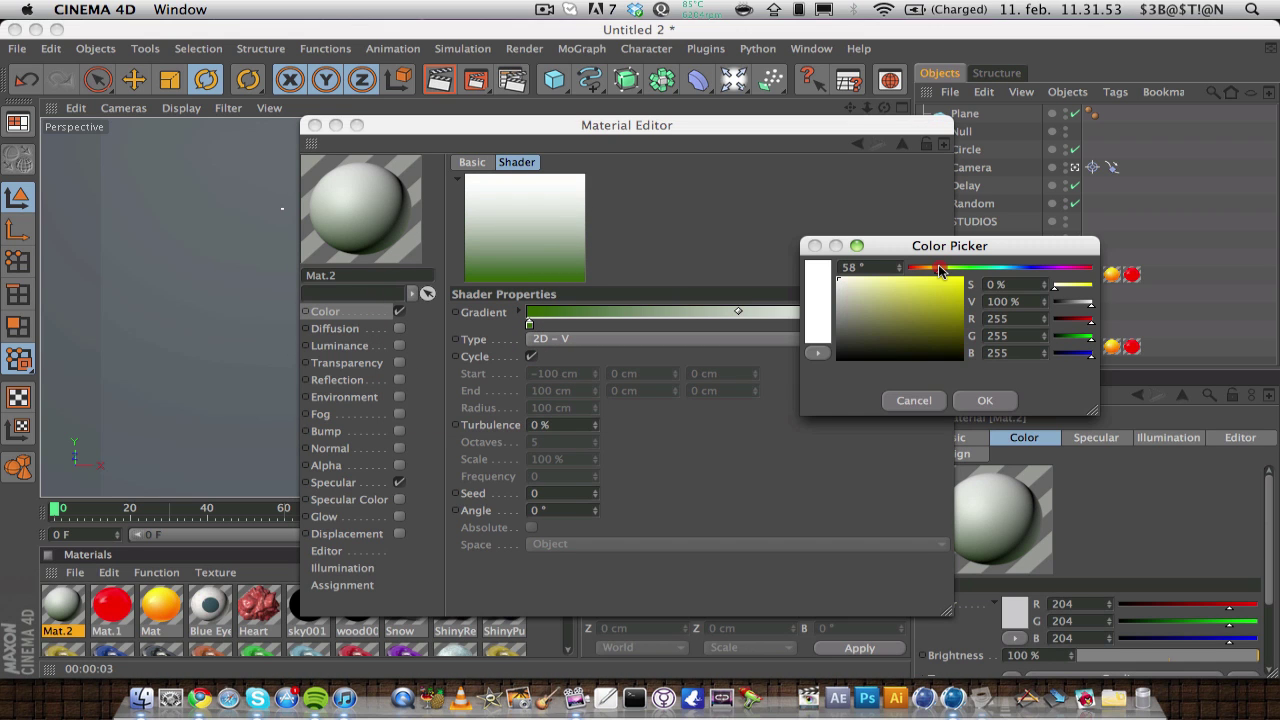
{"action": "key", "text": "Return"}
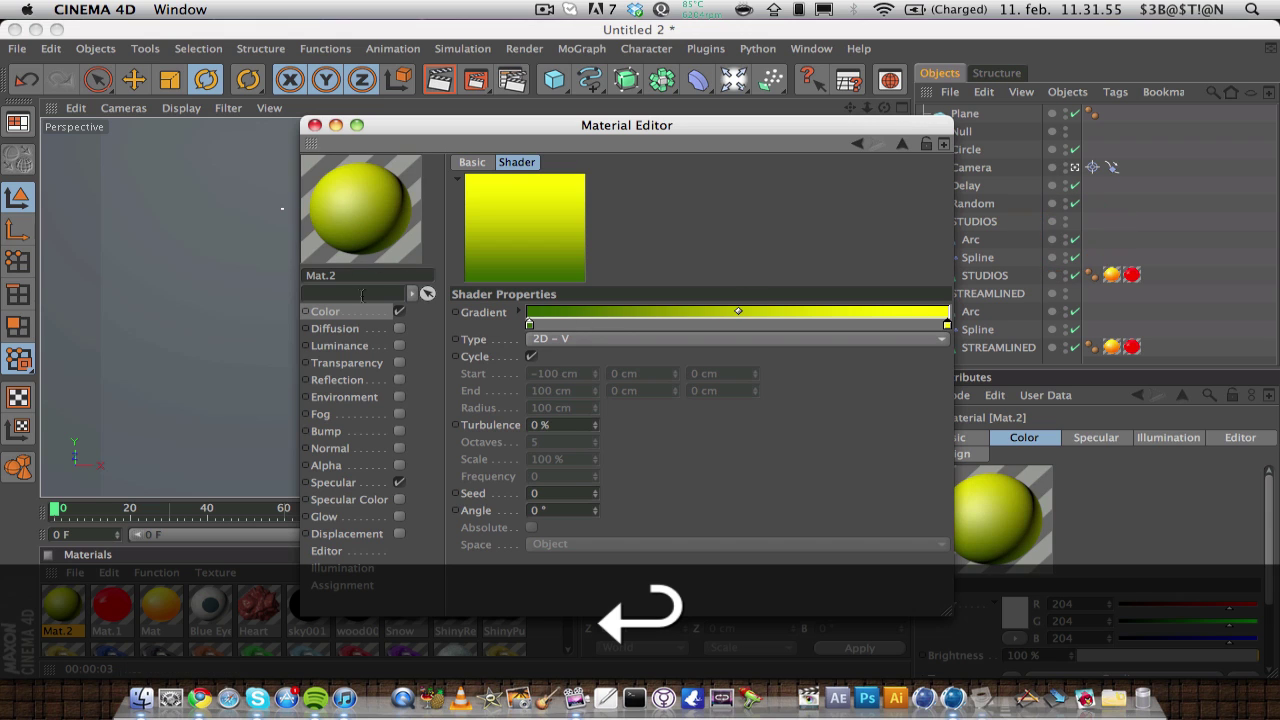
- Enable Luminance on Mat.2 and paste the green-yellow gradient into its texture
{"action": "left_click", "coordinate": [375, 347]}
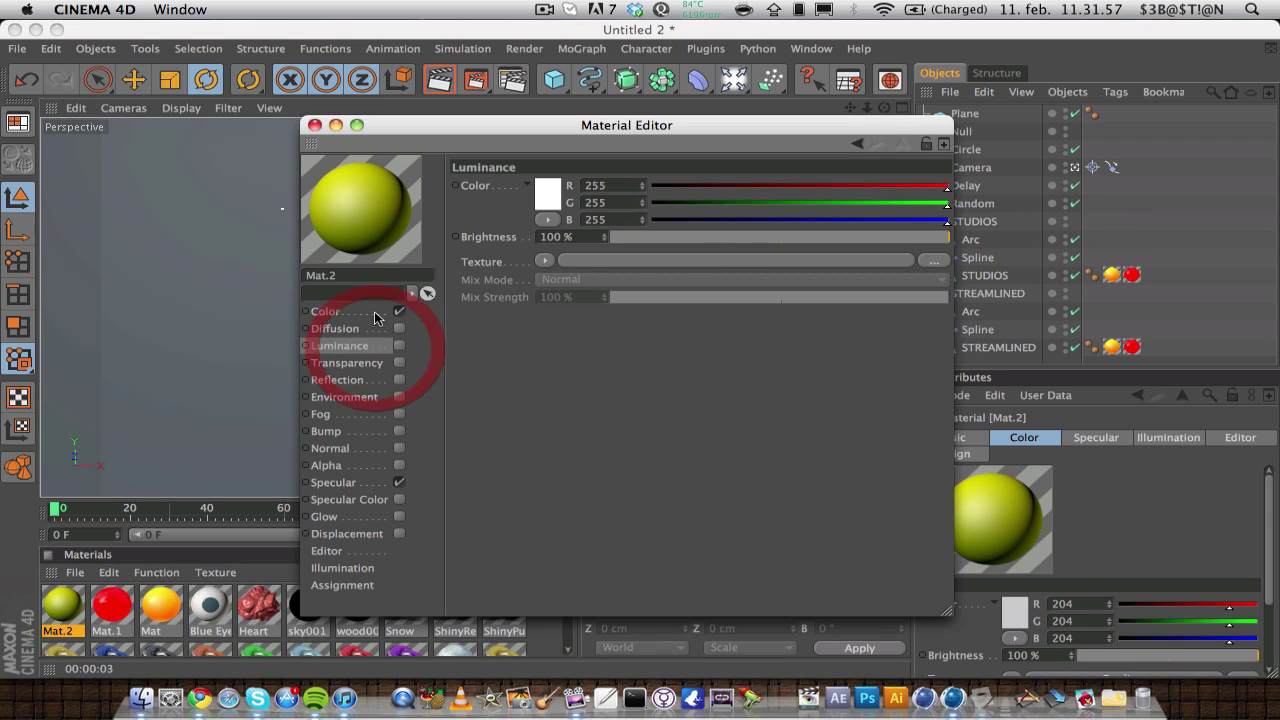
{"action": "left_click", "coordinate": [373, 313]}
{"action": "left_click", "coordinate": [383, 350]}
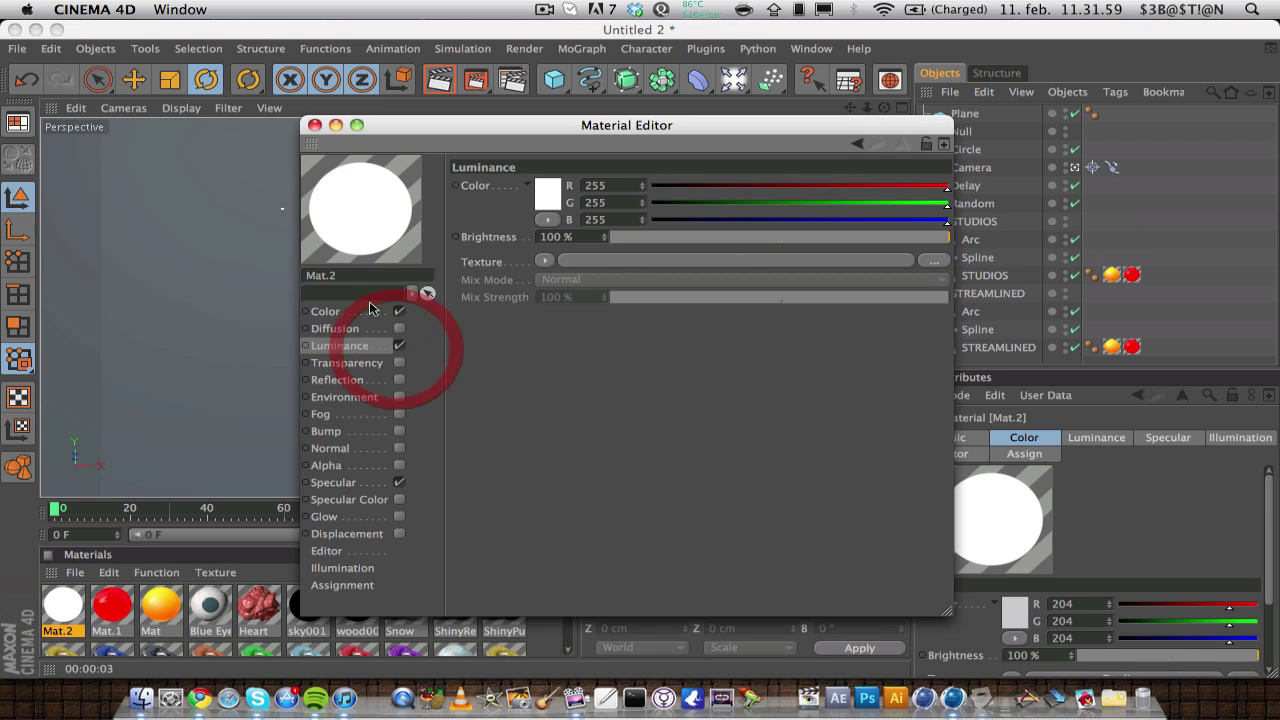
{"action": "left_click", "coordinate": [370, 316]}
{"action": "right_click", "coordinate": [483, 268]}
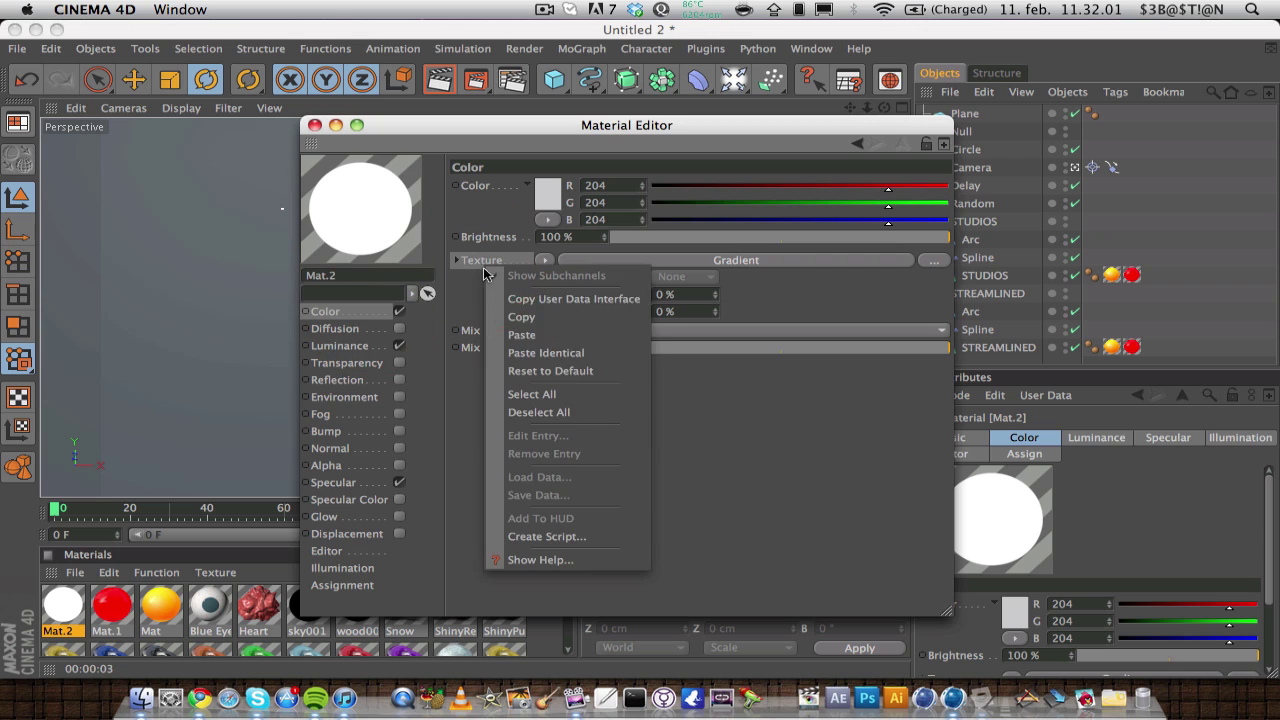
{"action": "left_click", "coordinate": [525, 333]}
{"action": "left_click", "coordinate": [350, 345]}
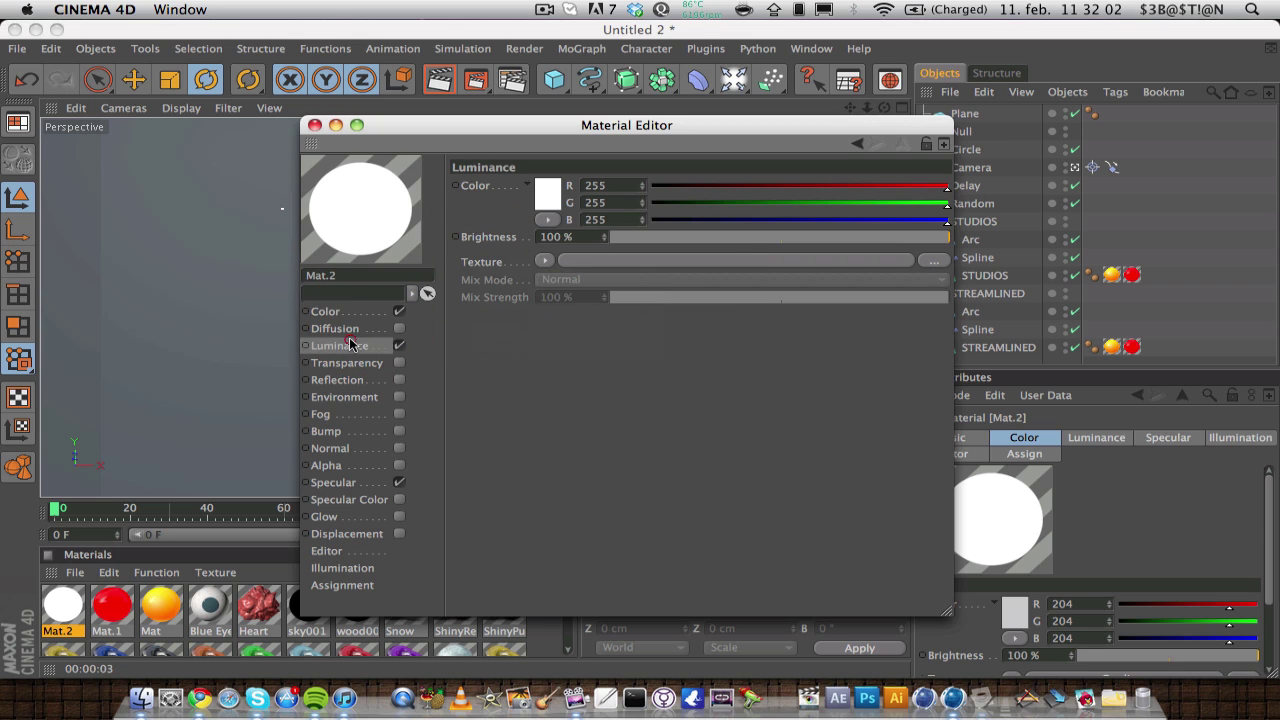
{"action": "right_click", "coordinate": [506, 263]}
{"action": "left_click", "coordinate": [533, 336]}
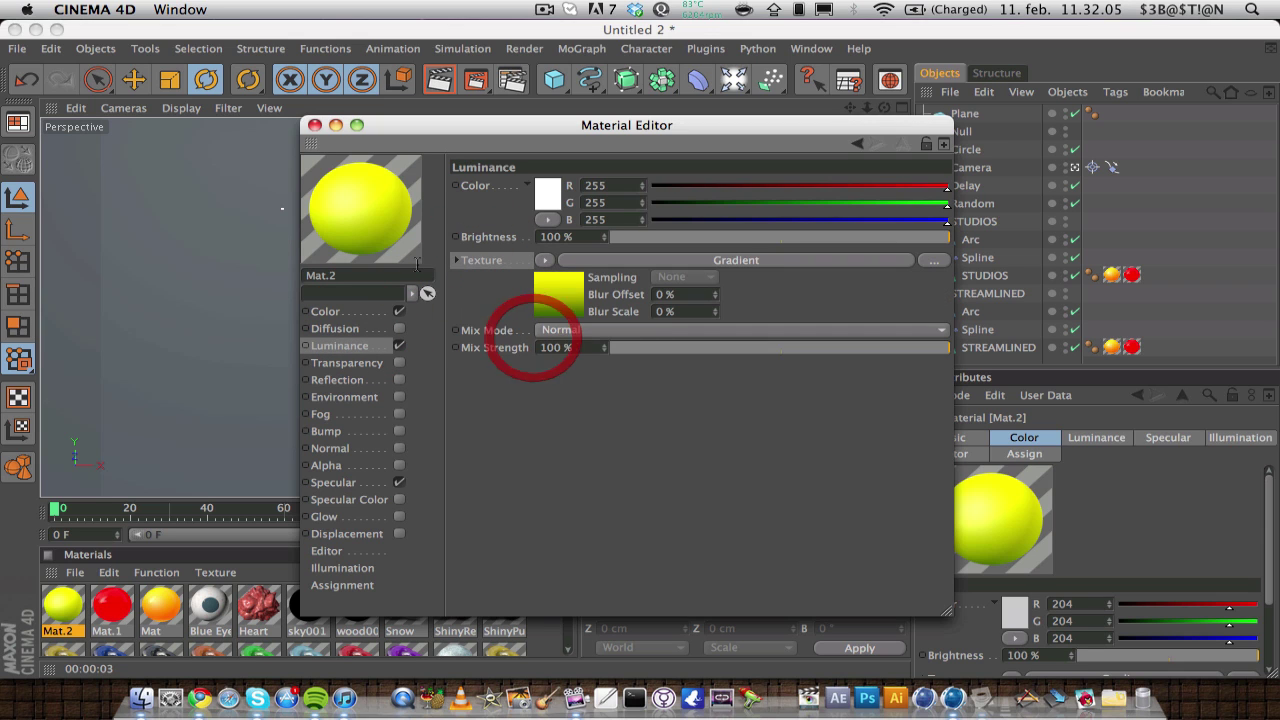
{"action": "left_click", "coordinate": [315, 126]}
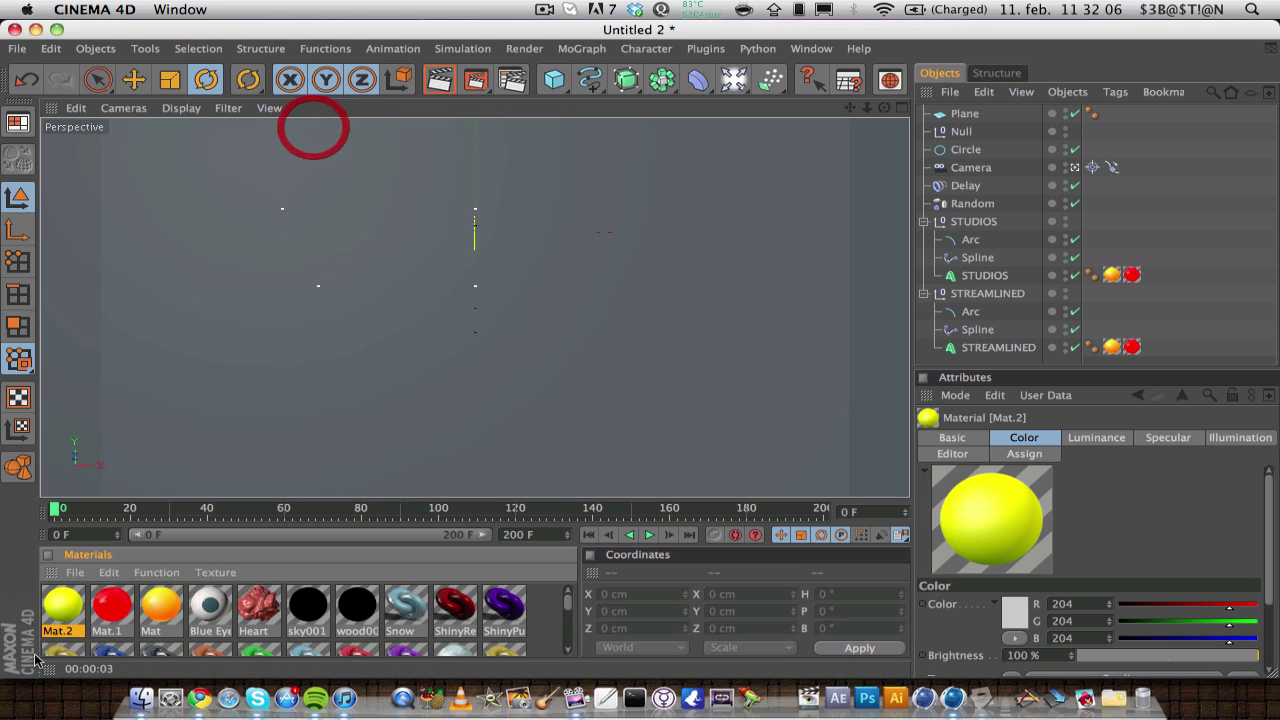
- Apply Mat.2 to the backdrop plane and move its green and yellow gradient knots inward
{"action": "left_click_drag", "start_coordinate": [66, 612], "coordinate": [386, 251]}
{"action": "double_click", "coordinate": [63, 600]}
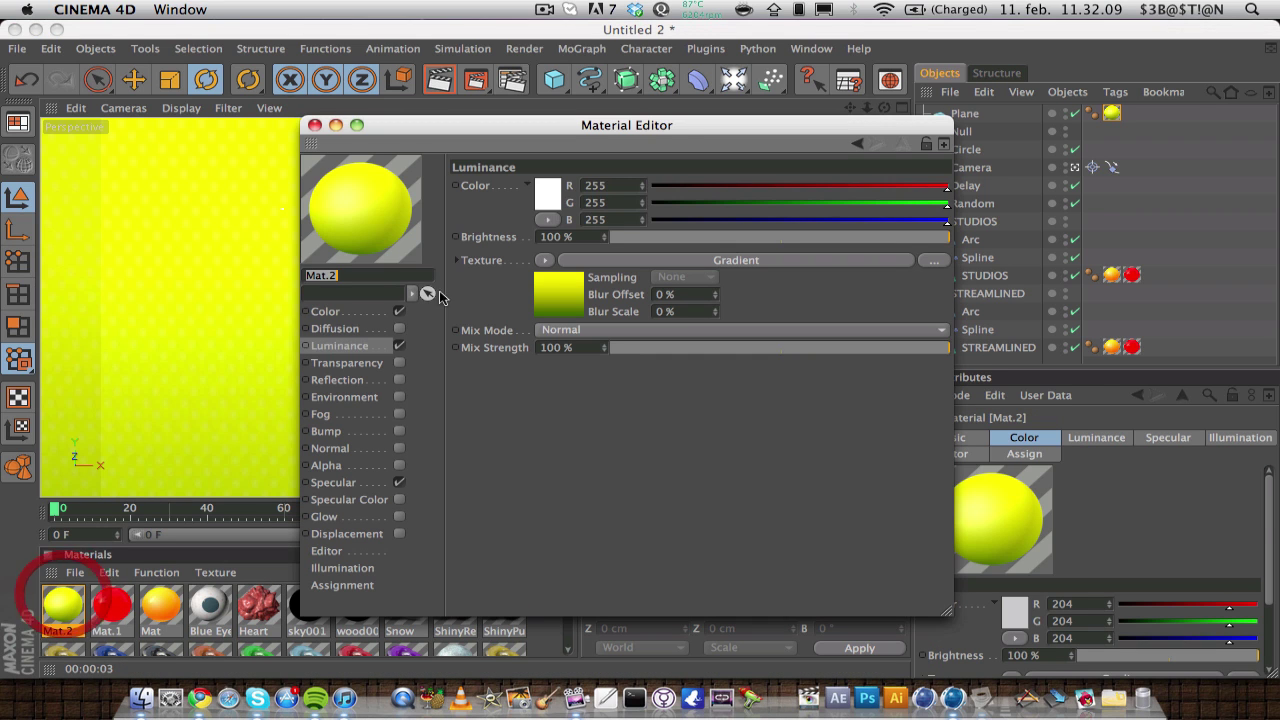
{"action": "left_click", "coordinate": [546, 296]}
{"action": "left_click_drag", "start_coordinate": [528, 324], "coordinate": [636, 324]}
{"action": "left_click_drag", "start_coordinate": [947, 325], "coordinate": [807, 330]}
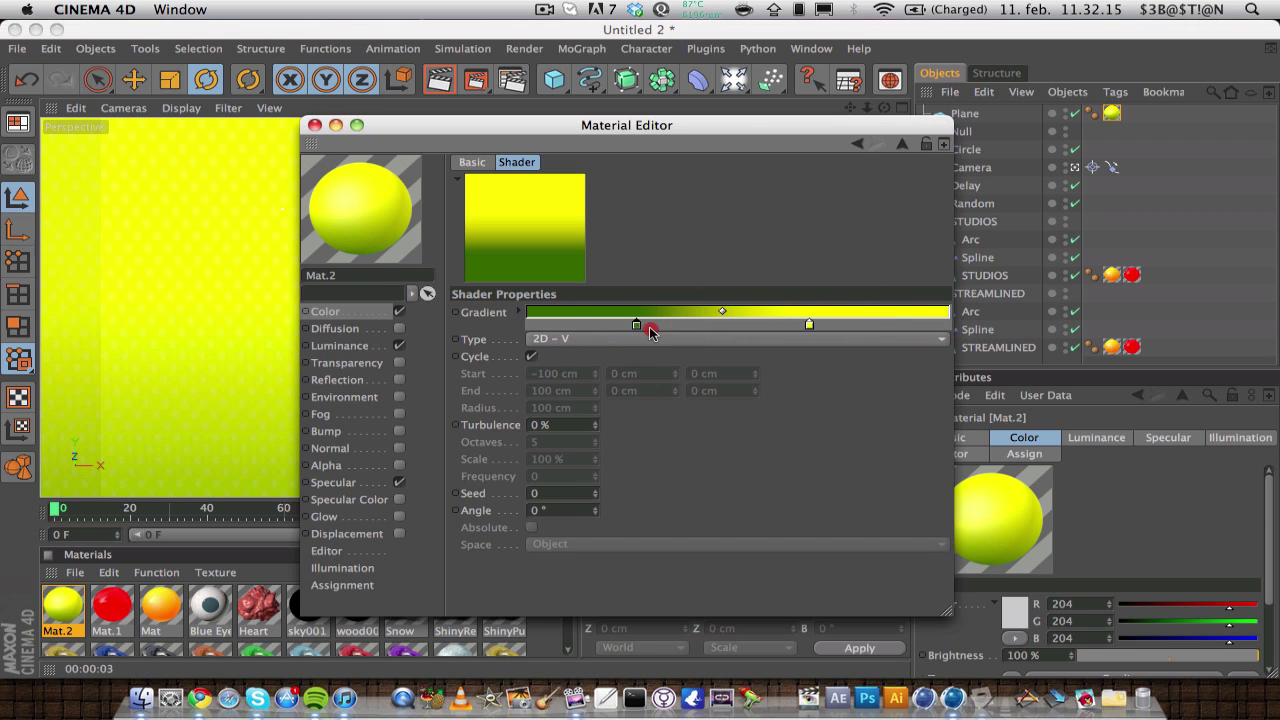
{"action": "left_click_drag", "start_coordinate": [656, 327], "coordinate": [680, 328]}
{"action": "left_click", "coordinate": [314, 125]}
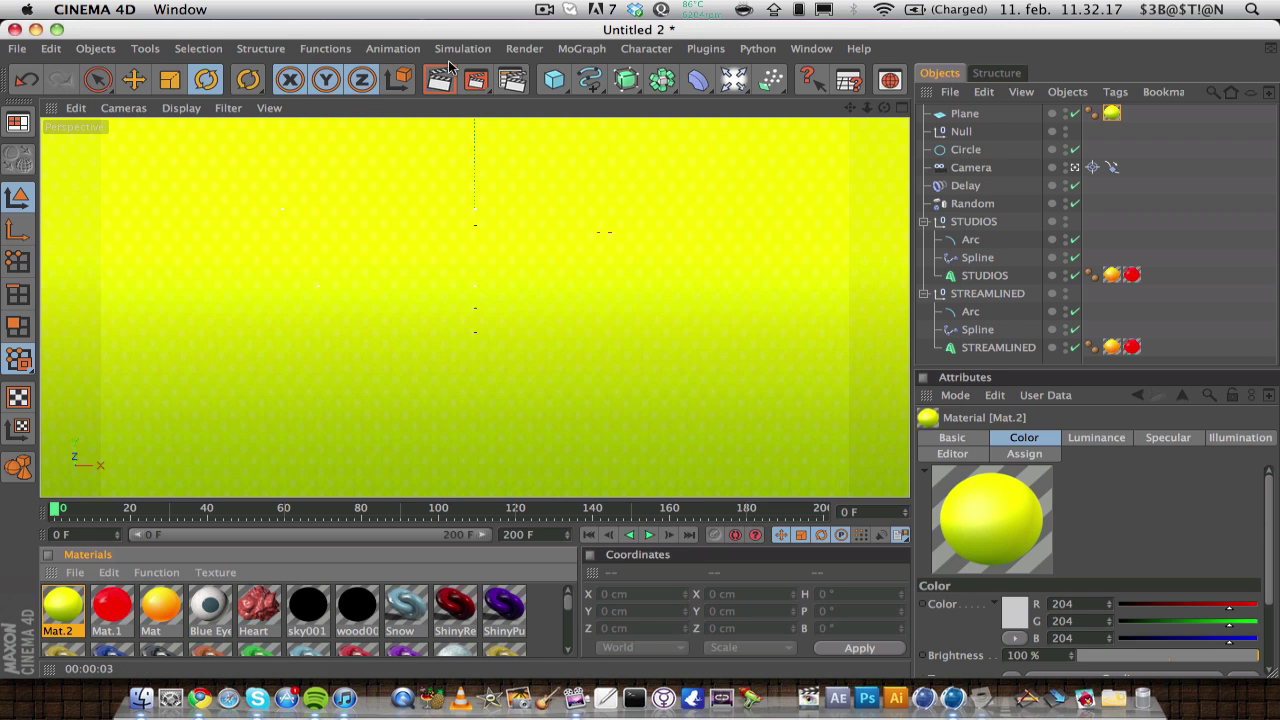
- Render the current view to check the yellow-green backdrop
{"action": "left_click", "coordinate": [440, 79]}
{"action": "left_click", "coordinate": [544, 9]}
{"action": "left_click", "coordinate": [551, 8]}
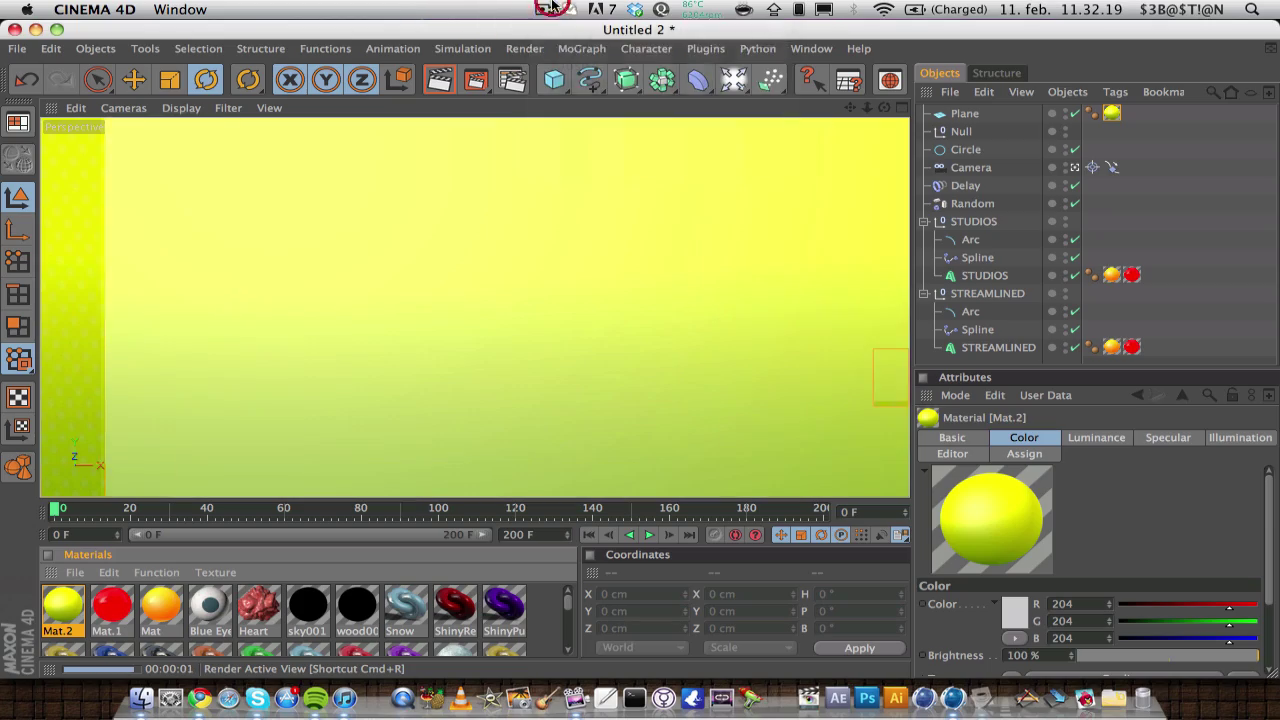